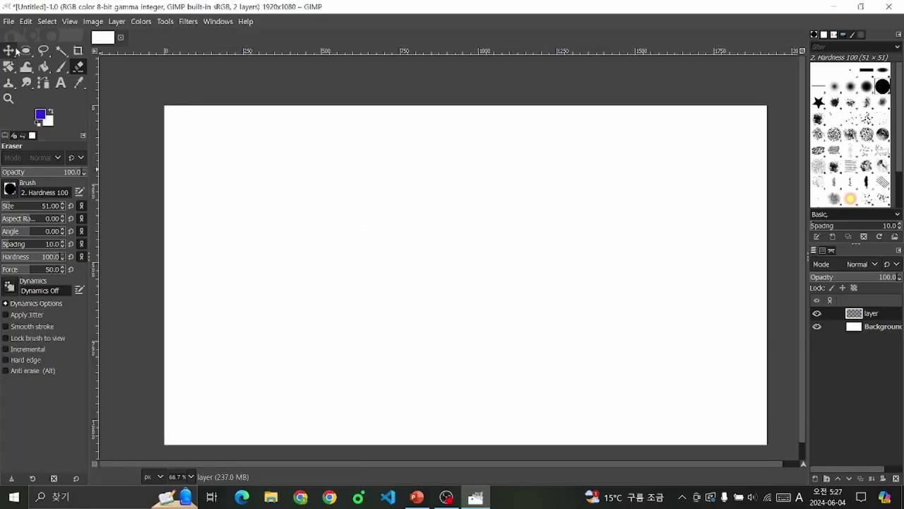
# Step: Try moving the Background layer, then make the transparent 'layer' layer active
pyautogui.click(62, 67)
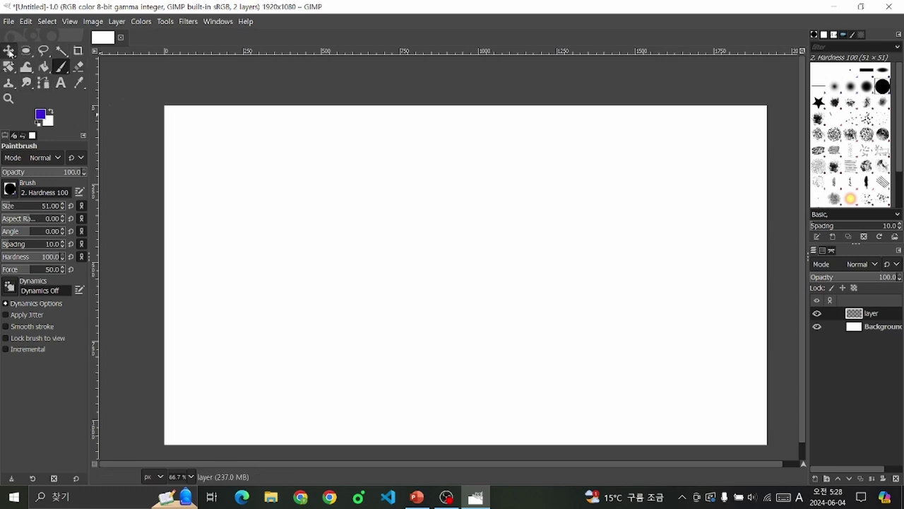
pyautogui.click(9, 51)
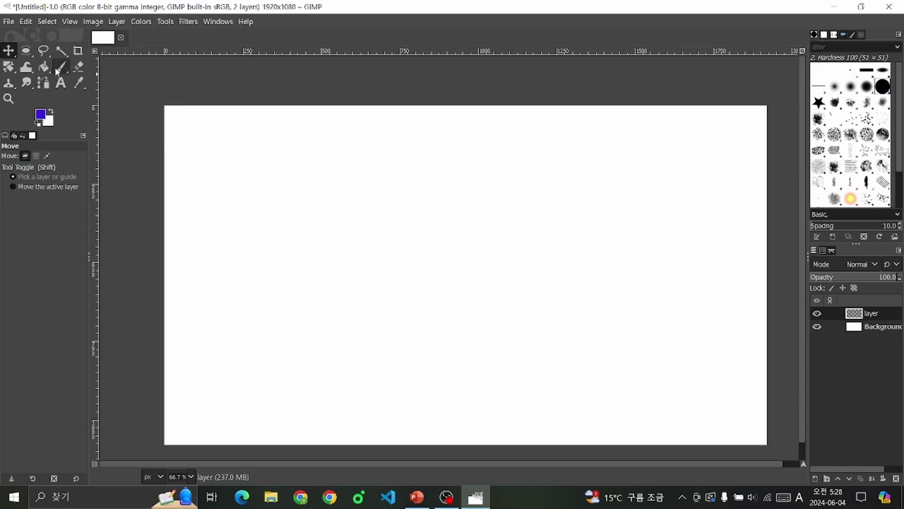
pyautogui.click(186, 178)
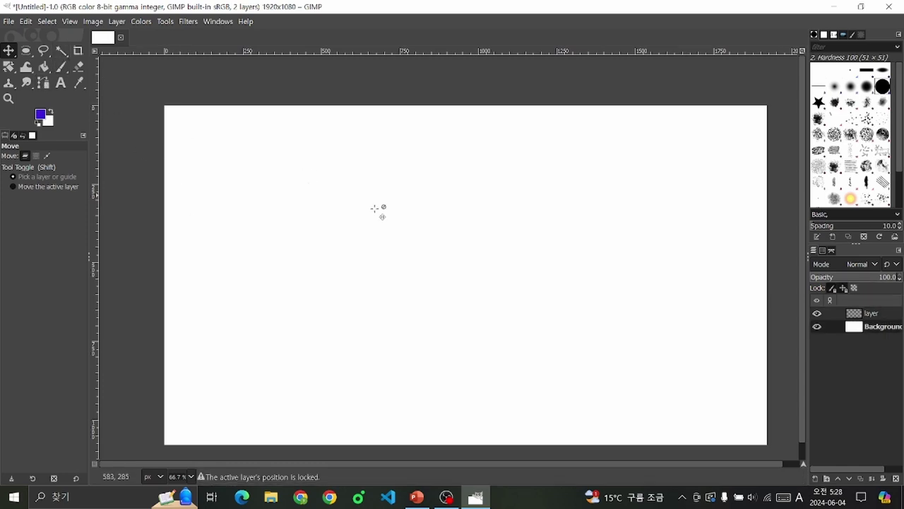
pyautogui.click(460, 296)
pyautogui.click(846, 289)
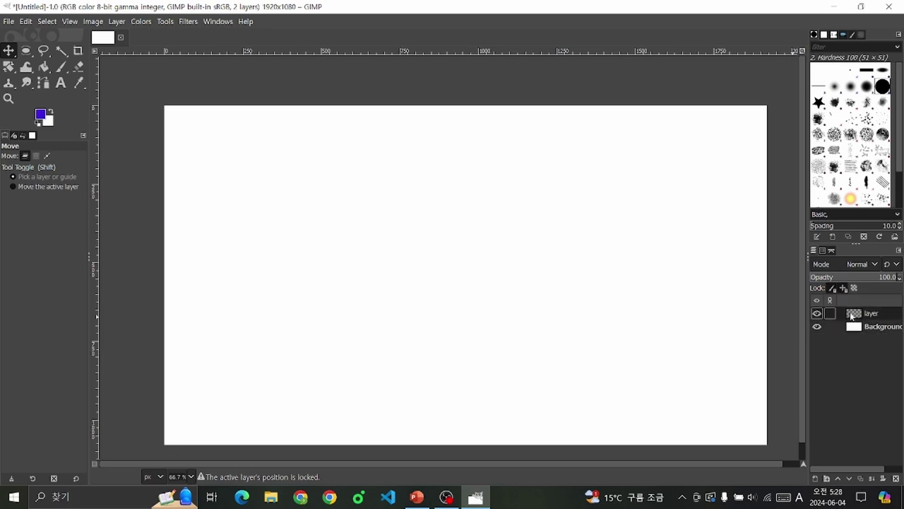
# Step: Paint a short vertical purple stroke near the upper left and nudge it slightly up
pyautogui.click(44, 67)
pyautogui.click(62, 67)
pyautogui.moveTo(286, 189); pyautogui.dragTo(287, 241)
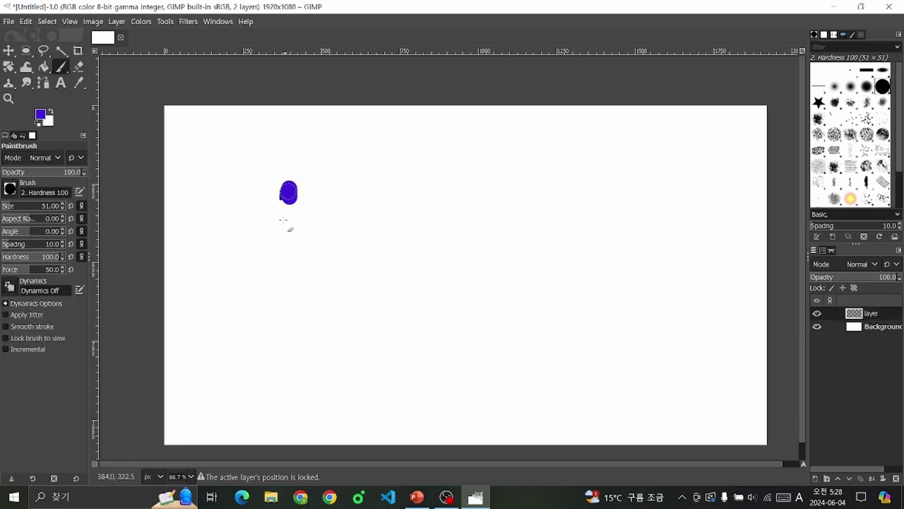
pyautogui.click(10, 52)
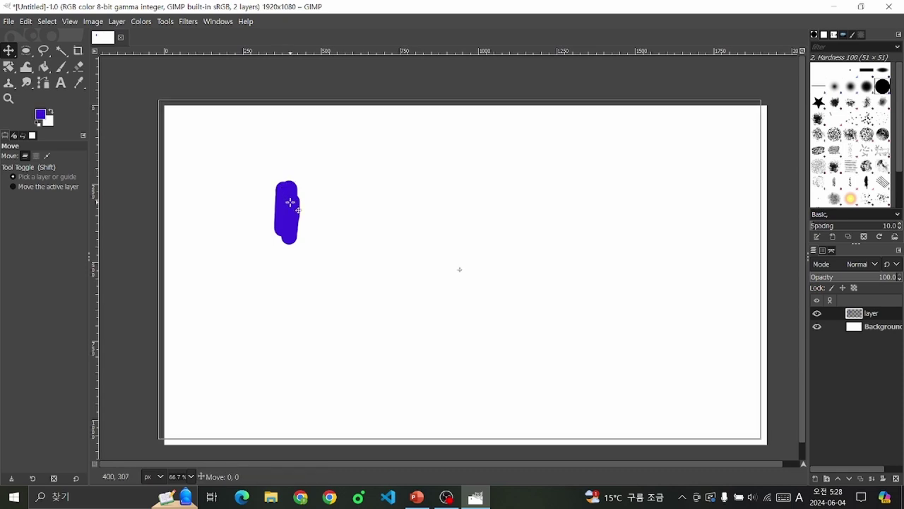
pyautogui.moveTo(285, 209)
pyautogui.mouseDown()
pyautogui.moveTo(311, 205)
pyautogui.moveTo(283, 197)
pyautogui.mouseUp()
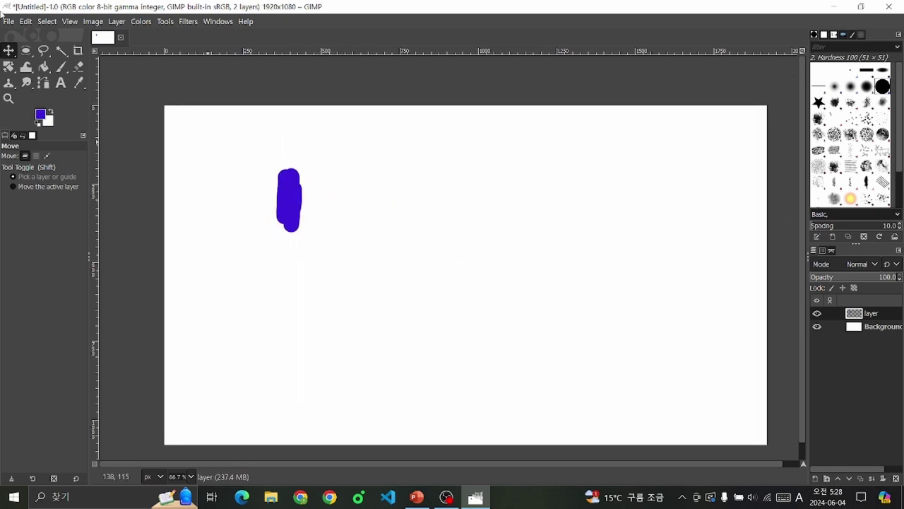
pyautogui.click(27, 51)
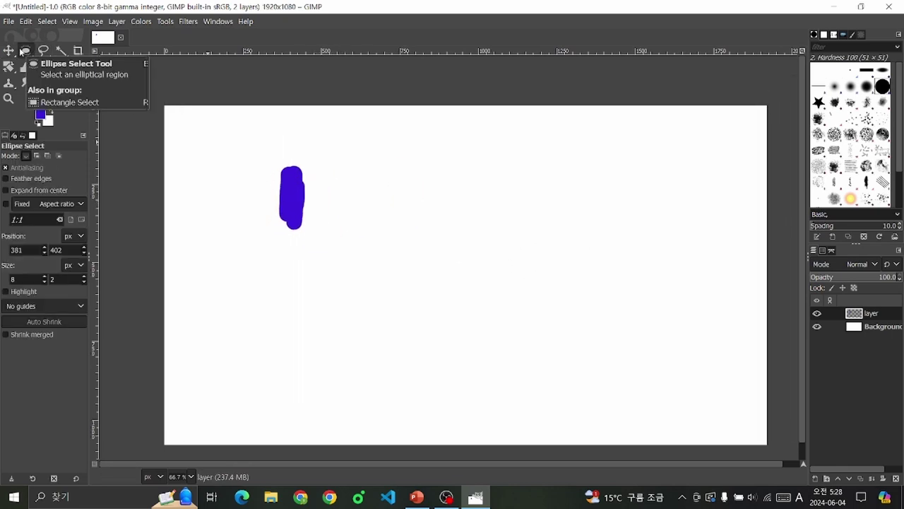
pyautogui.click(71, 51)
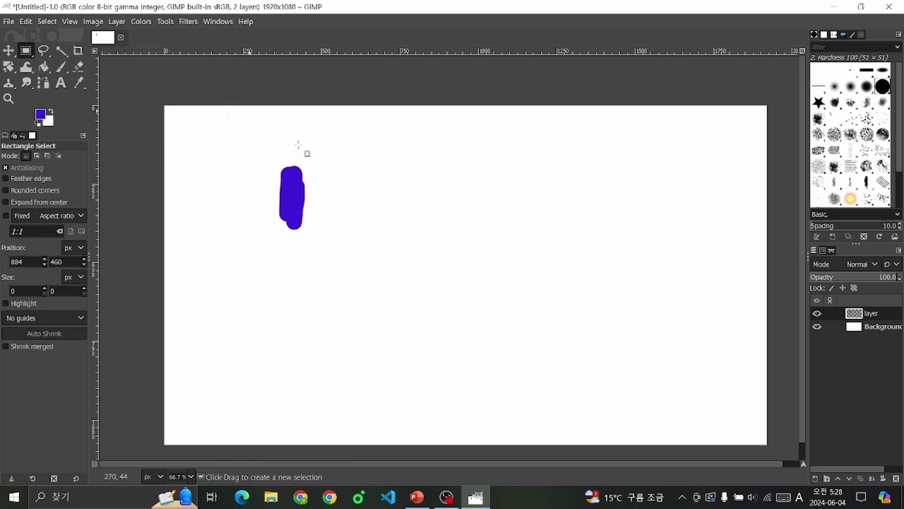
pyautogui.moveTo(356, 180)
pyautogui.mouseDown()
pyautogui.moveTo(424, 267)
pyautogui.moveTo(481, 315)
pyautogui.mouseUp()
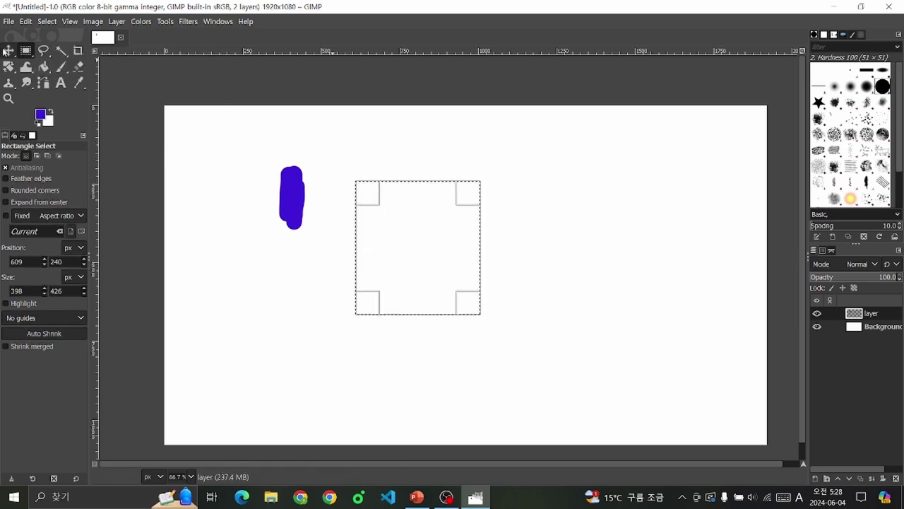
pyautogui.hotkey('ctrl', 'shift', 'a')
pyautogui.click(27, 51)
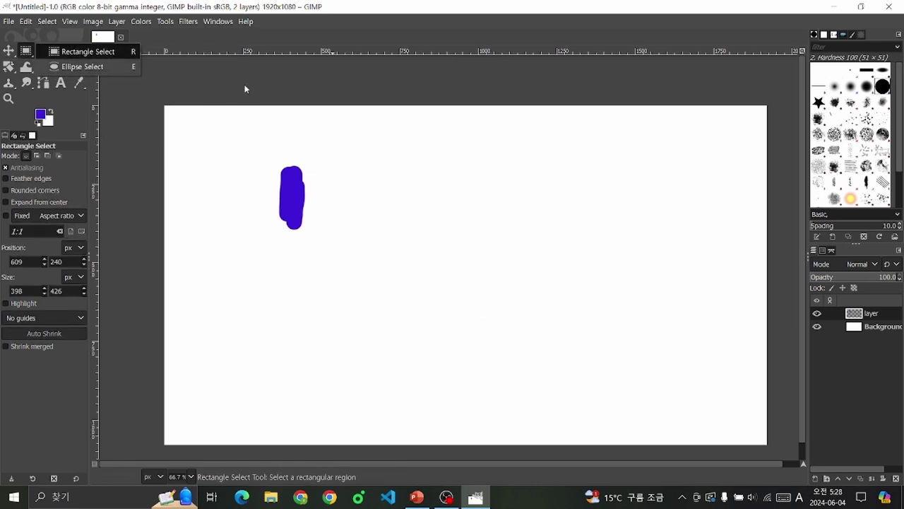
pyautogui.click(94, 69)
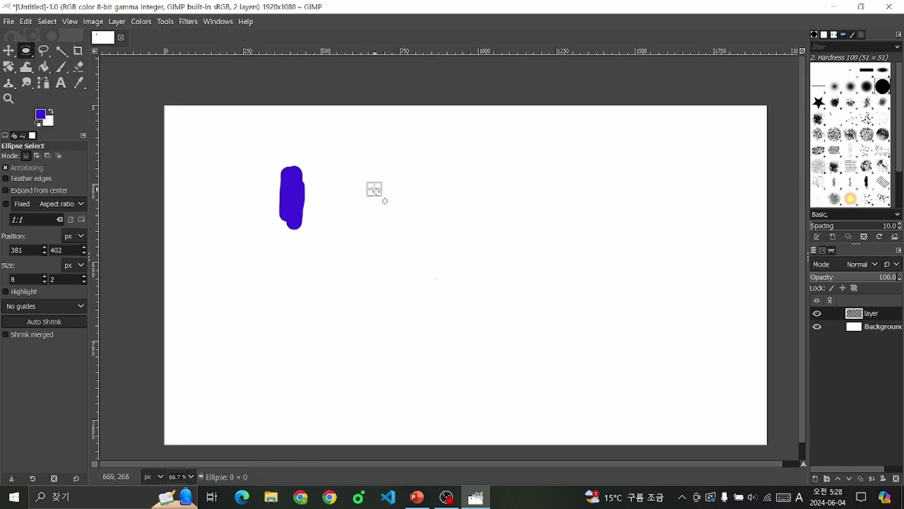
pyautogui.moveTo(375, 190)
pyautogui.mouseDown()
pyautogui.moveTo(596, 374)
pyautogui.moveTo(596, 394)
pyautogui.mouseUp()
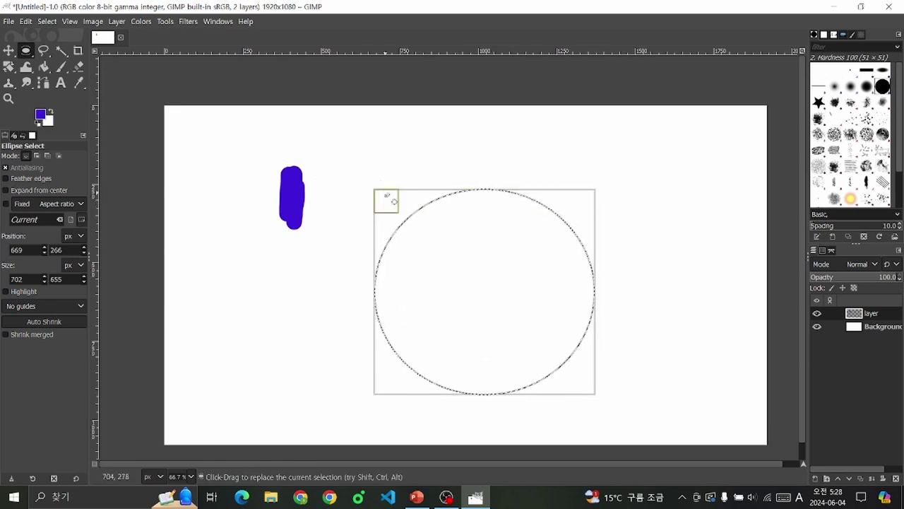
pyautogui.click(339, 148)
pyautogui.moveTo(331, 150)
pyautogui.mouseDown()
pyautogui.moveTo(465, 296)
pyautogui.moveTo(677, 306)
pyautogui.mouseUp()
pyautogui.hotkey('ctrl', 'shift', 'a')
pyautogui.keyDown('ctrl'); pyautogui.click(380, 184); pyautogui.keyUp('ctrl')
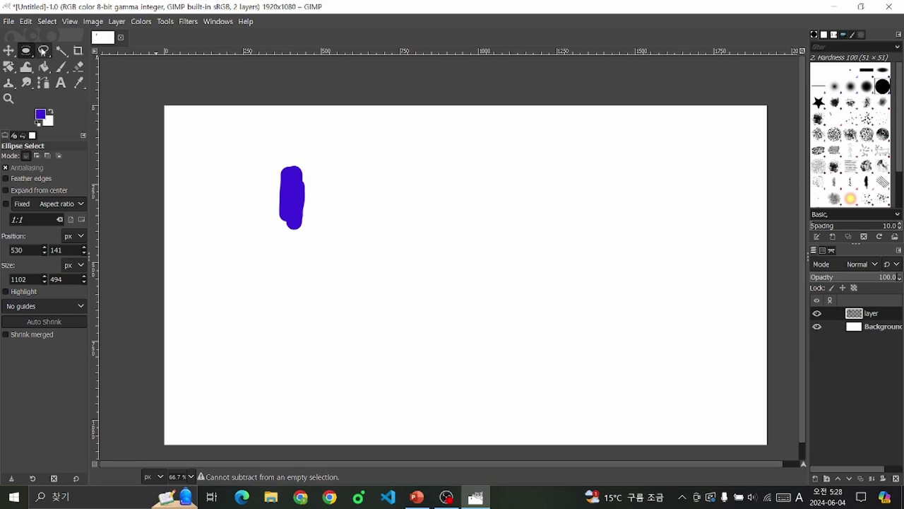
pyautogui.click(44, 52)
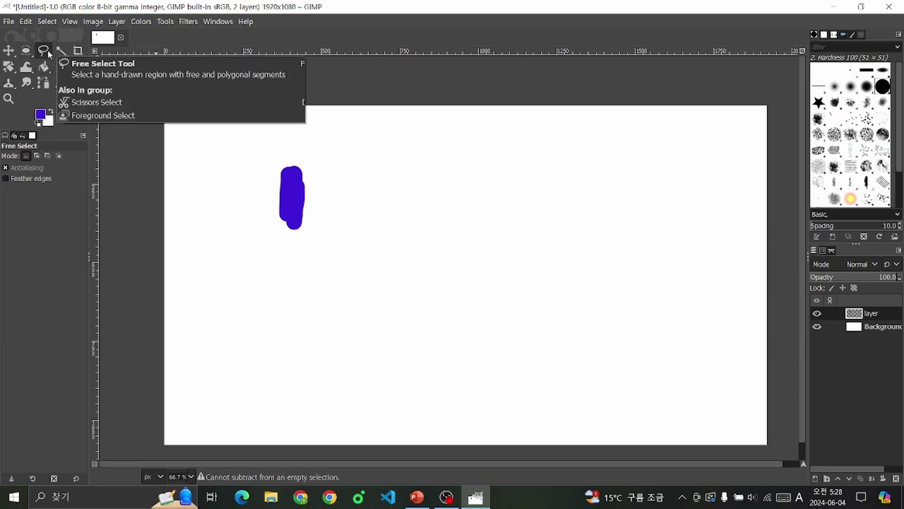
pyautogui.rightClick(47, 53)
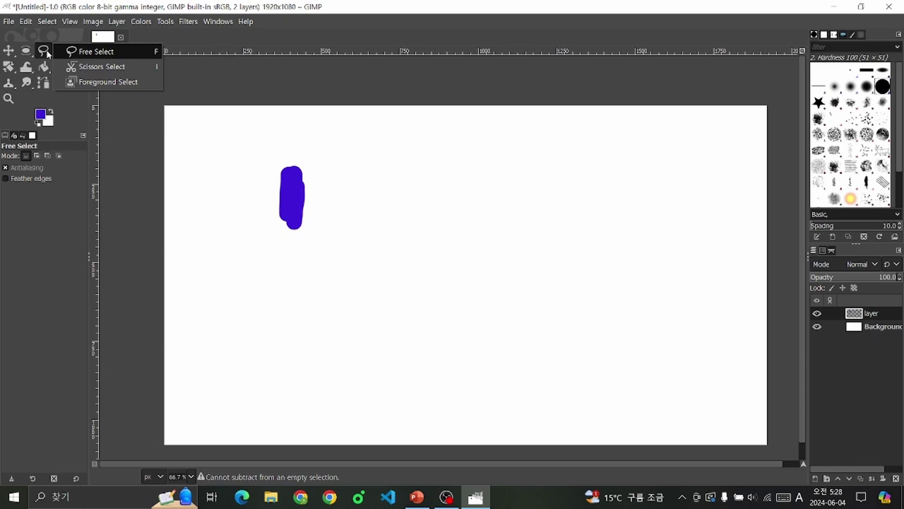
pyautogui.rightClick(29, 53)
pyautogui.rightClick(42, 51)
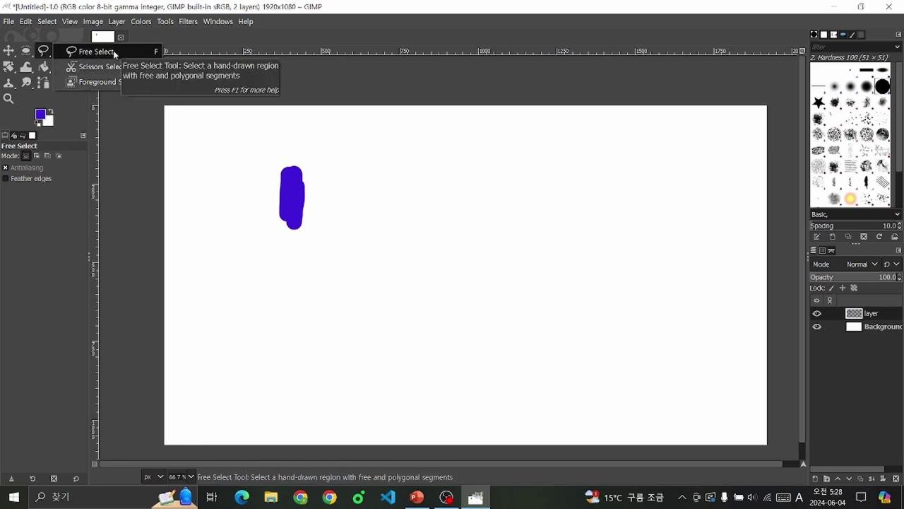
pyautogui.click(114, 53)
pyautogui.moveTo(358, 185); pyautogui.dragTo(417, 163)
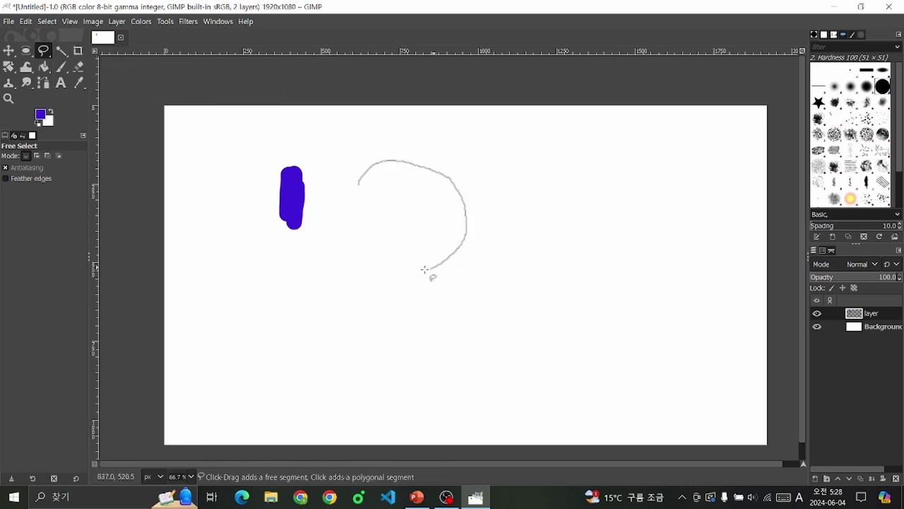
pyautogui.doubleClick(359, 185)
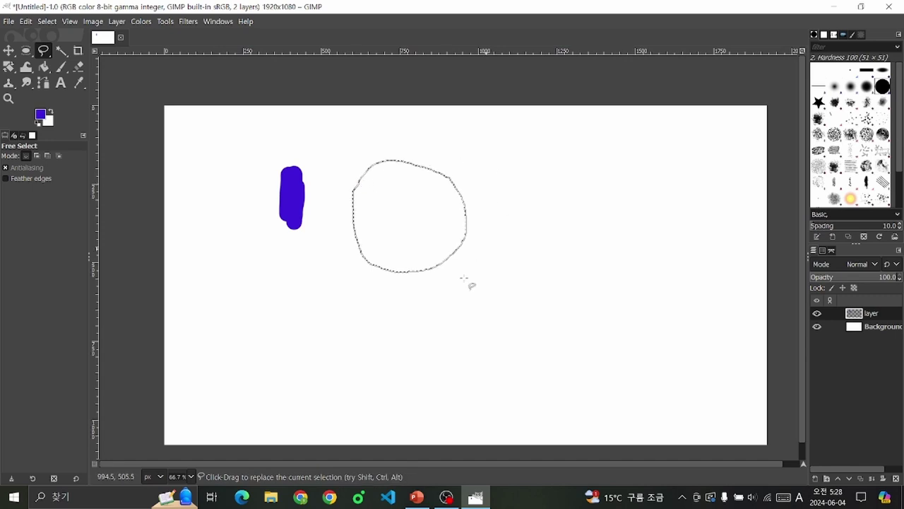
pyautogui.click(61, 67)
pyautogui.moveTo(406, 170)
pyautogui.mouseDown()
pyautogui.moveTo(399, 262)
pyautogui.moveTo(397, 166)
pyautogui.mouseUp()
pyautogui.click(43, 50)
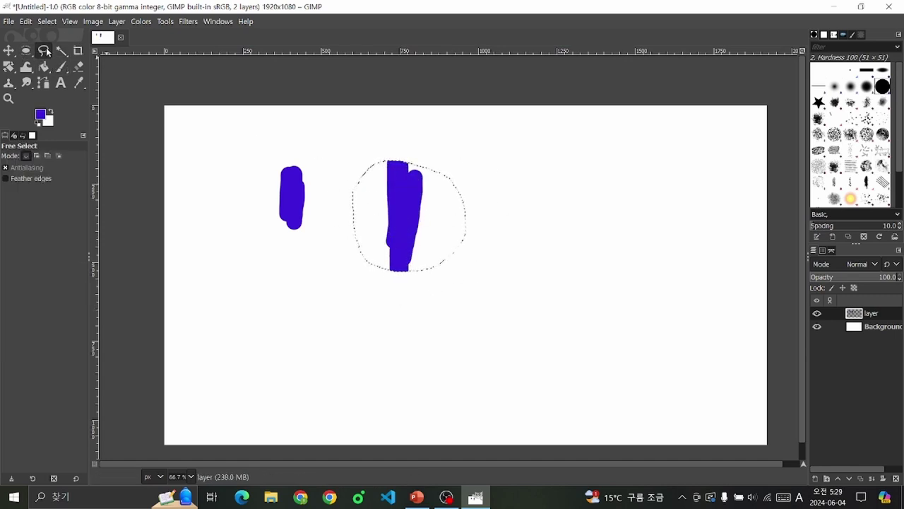
pyautogui.click(62, 51)
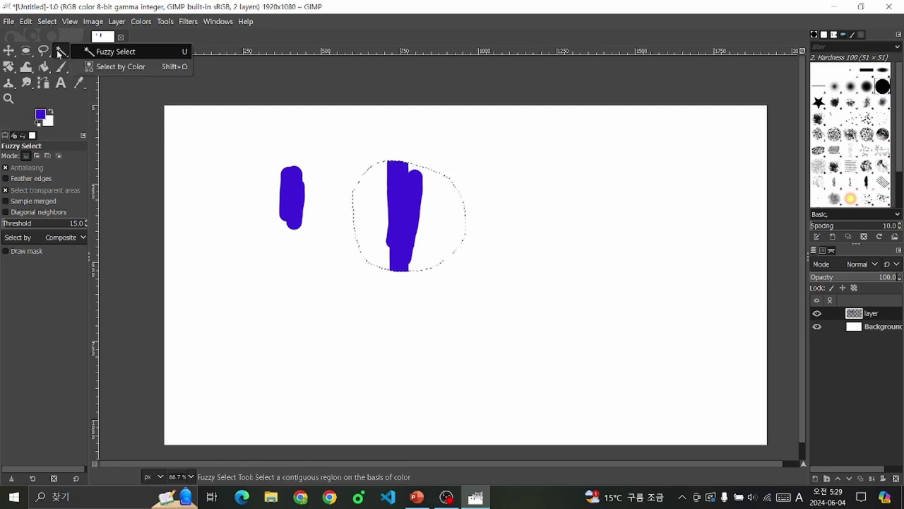
pyautogui.keyDown('ctrl'); pyautogui.scroll(1, 299, 201); pyautogui.keyUp('ctrl')
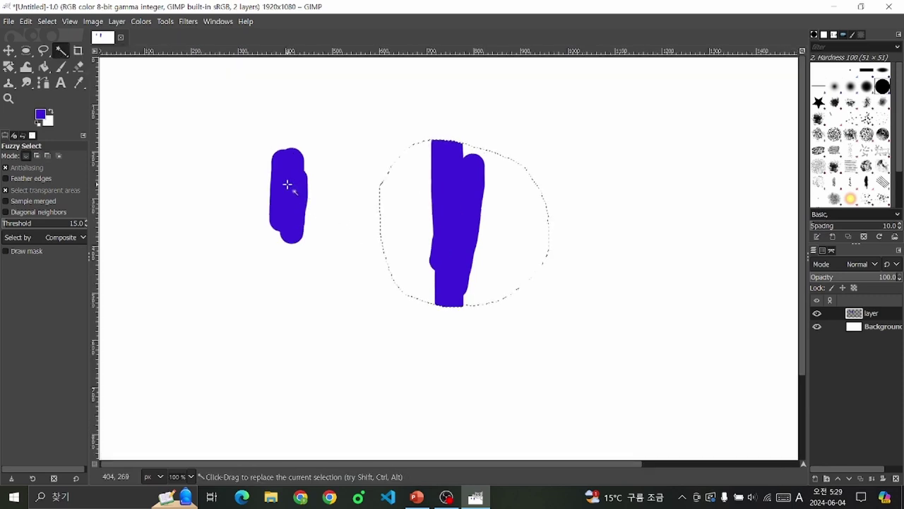
pyautogui.keyDown('ctrl'); pyautogui.scroll(1, 287, 185); pyautogui.keyUp('ctrl')
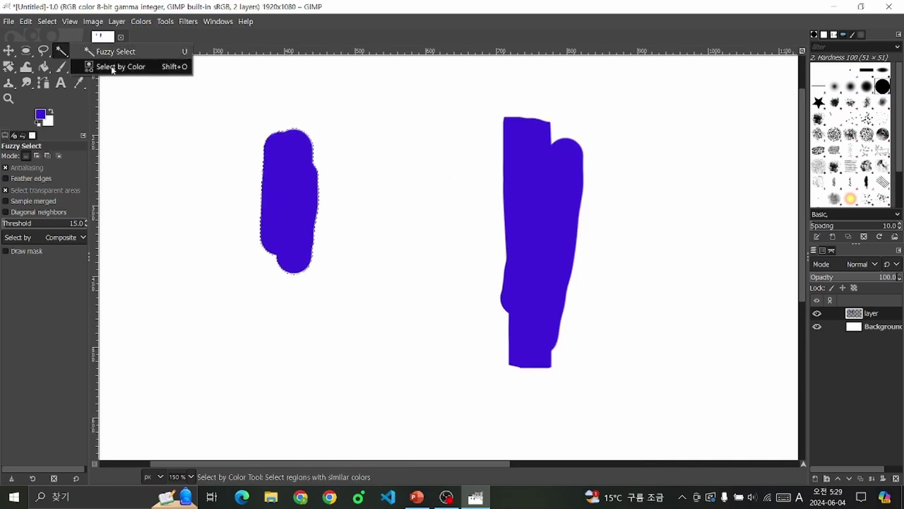
pyautogui.click(112, 69)
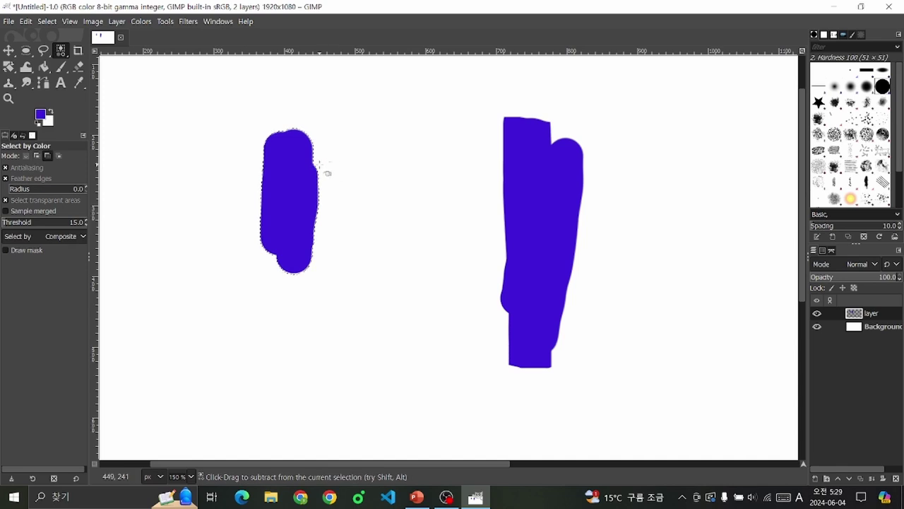
pyautogui.hotkey('ctrl', 'z')
pyautogui.keyDown('ctrl'); pyautogui.scroll(-1, 323, 171); pyautogui.keyUp('ctrl')
pyautogui.keyDown('ctrl'); pyautogui.scroll(-2, 452, 166); pyautogui.keyUp('ctrl')
pyautogui.hotkey('ctrl', 'z')
pyautogui.keyDown('ctrl'); pyautogui.scroll(2, 442, 134); pyautogui.keyUp('ctrl')
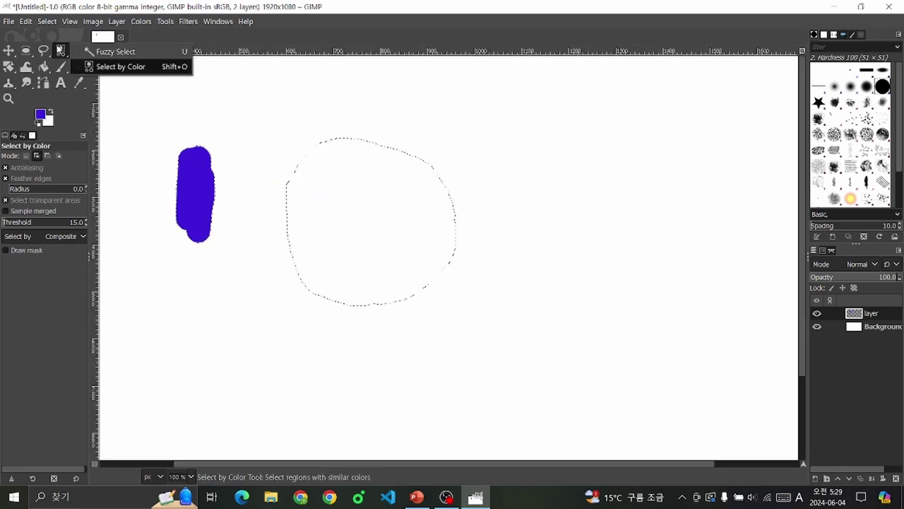
pyautogui.click(116, 50)
pyautogui.keyDown('ctrl'); pyautogui.scroll(-1, 237, 106); pyautogui.keyUp('ctrl')
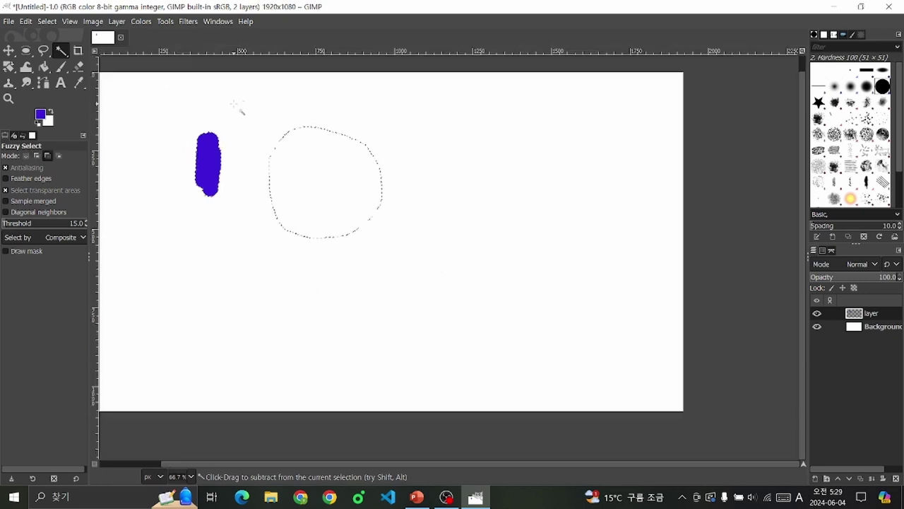
pyautogui.click(26, 51)
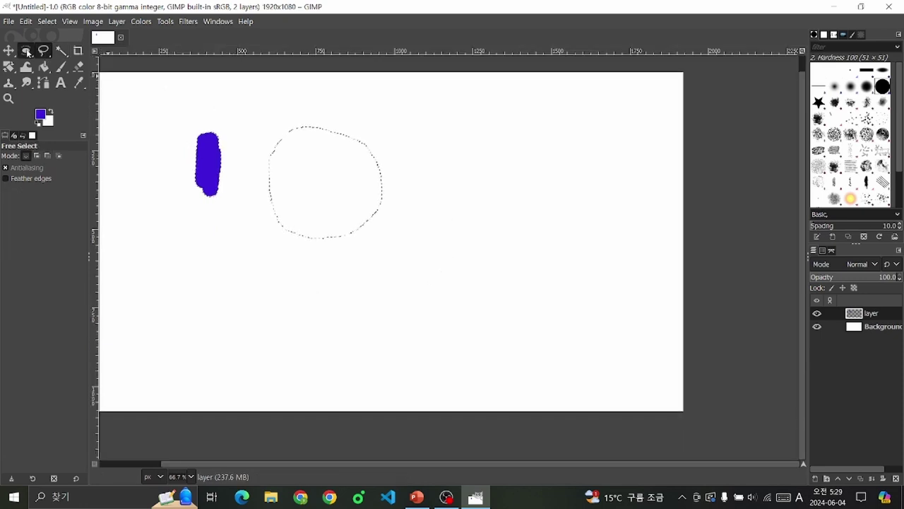
# Step: Crop the image to an 834×800 area over the canvas
pyautogui.click(79, 51)
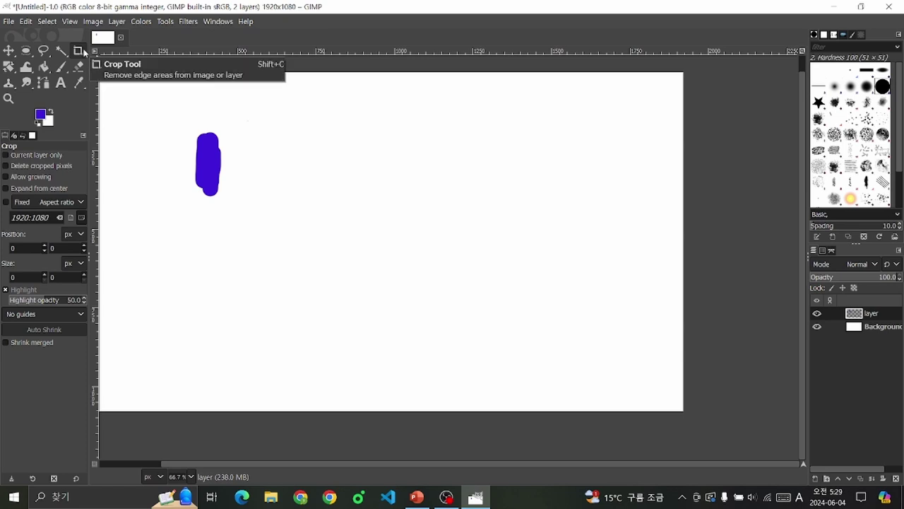
pyautogui.scroll(-2, 306, 145)
pyautogui.scroll(1, 313, 168)
pyautogui.moveTo(258, 137)
pyautogui.mouseDown()
pyautogui.moveTo(372, 231)
pyautogui.moveTo(456, 325)
pyautogui.mouseUp()
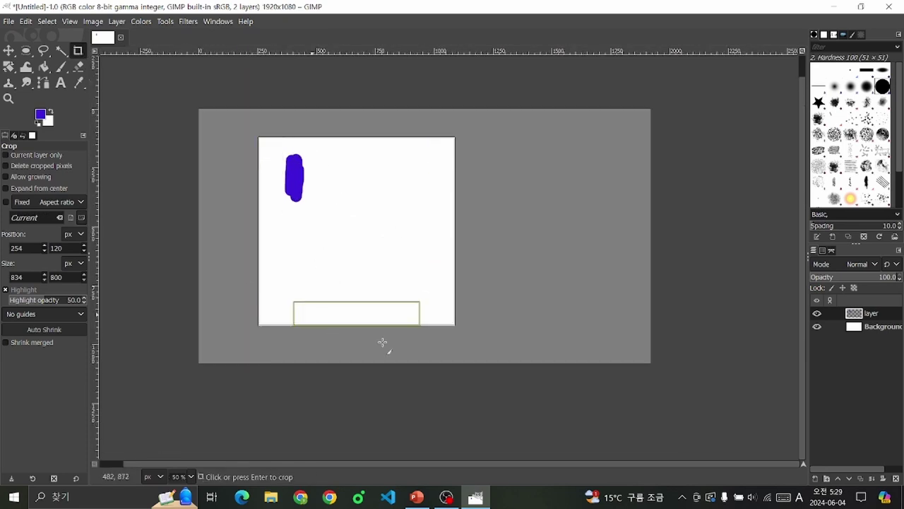
pyautogui.press('Return')
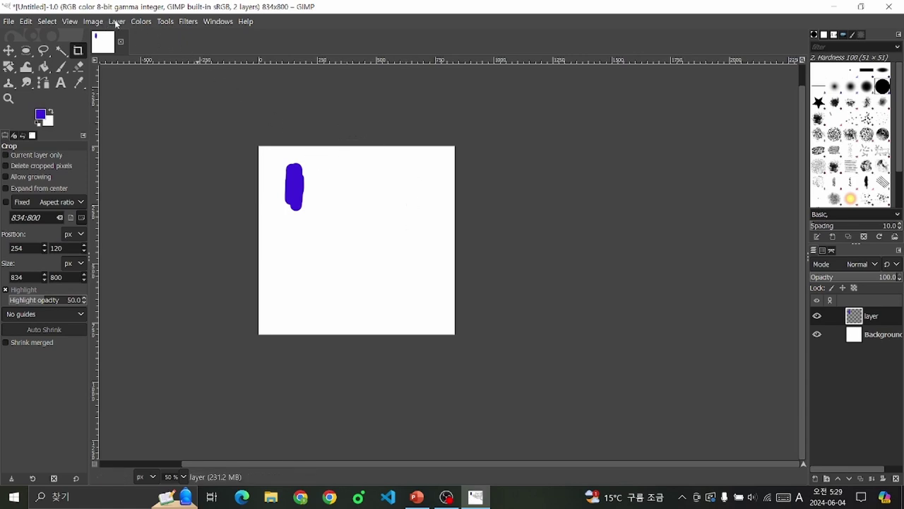
# Step: Review the width and height in the Image > Canvas Size dialog, then close it
pyautogui.click(94, 21)
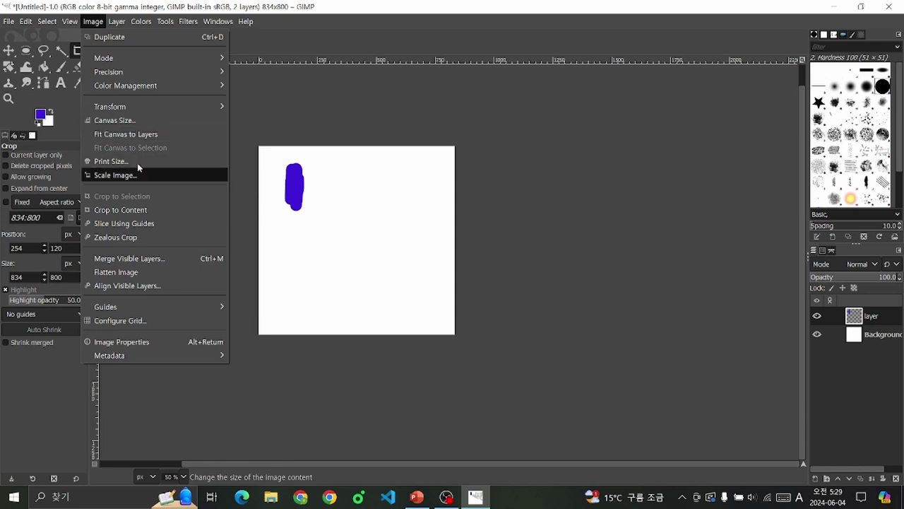
pyautogui.click(113, 120)
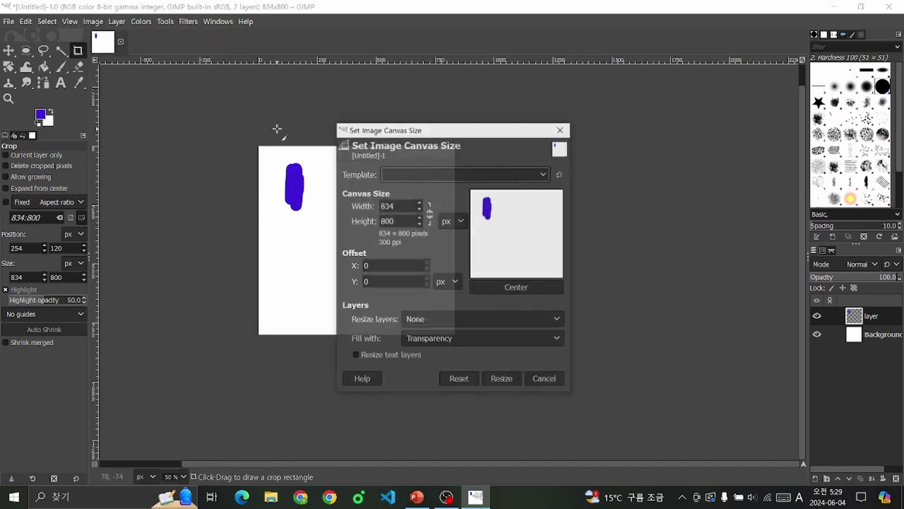
pyautogui.press('Escape')
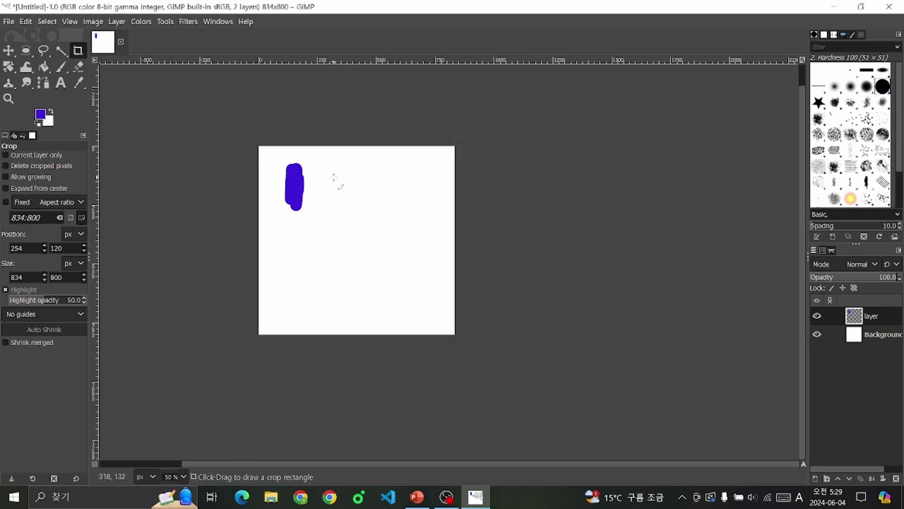
pyautogui.scroll(1, 342, 207)
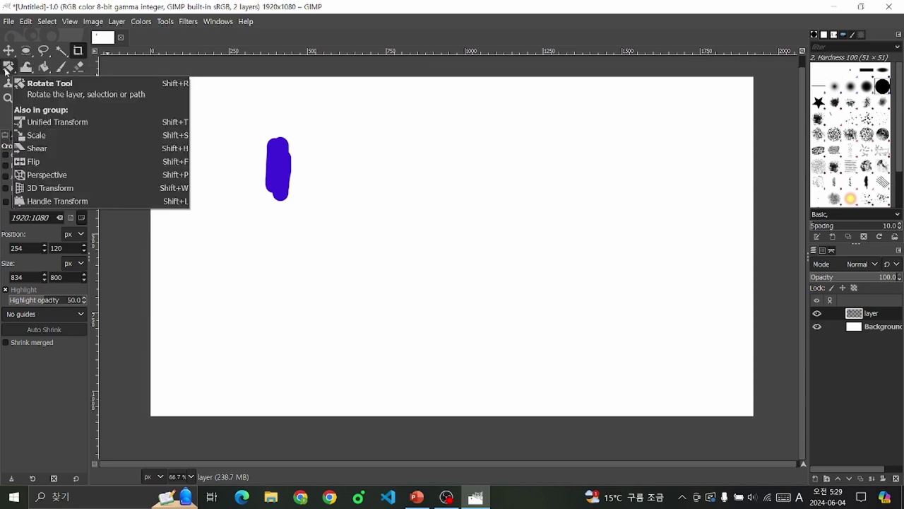
pyautogui.click(9, 68)
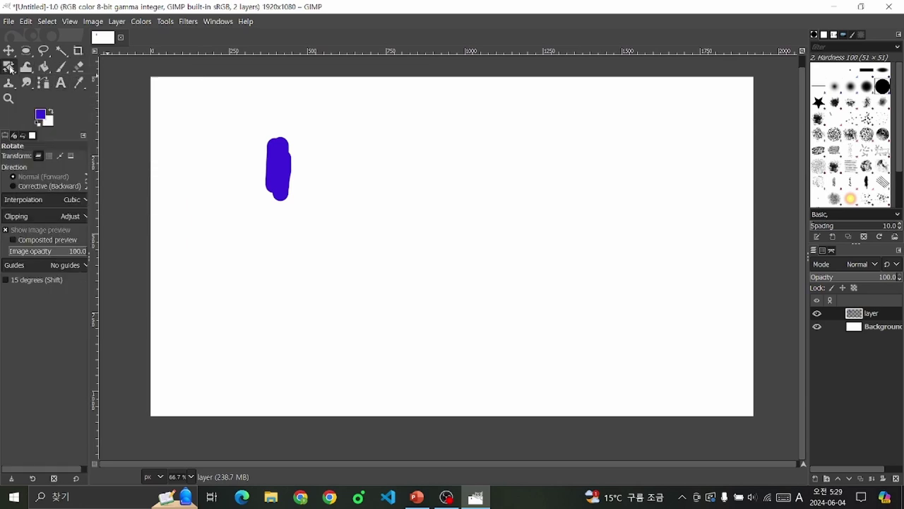
pyautogui.click(10, 69)
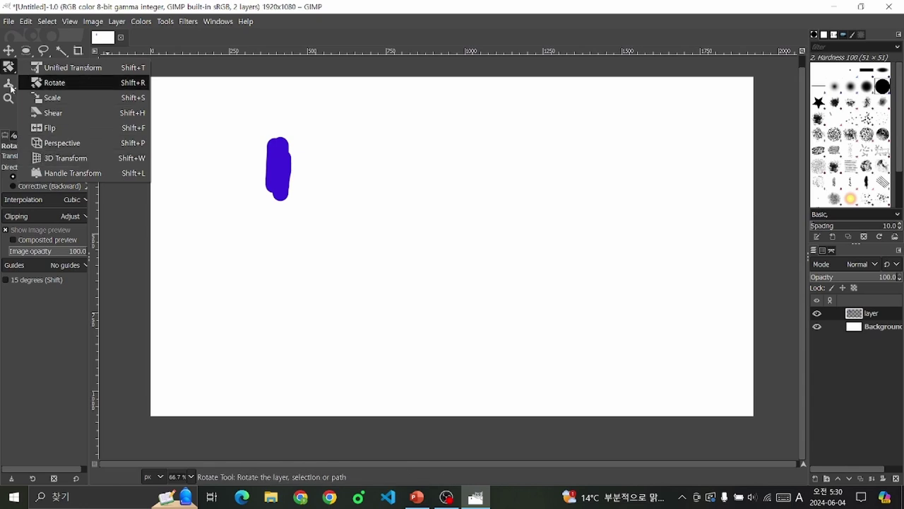
pyautogui.click(54, 82)
pyautogui.click(276, 162)
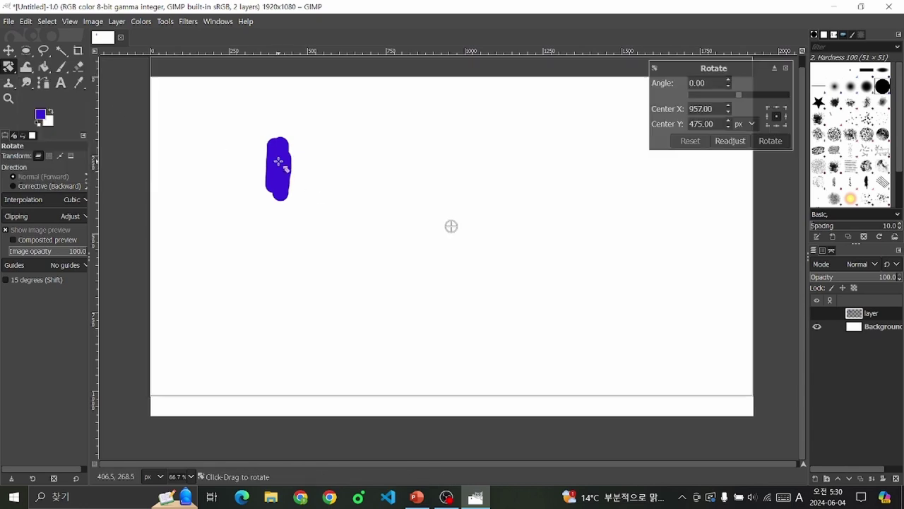
pyautogui.moveTo(511, 191)
pyautogui.mouseDown()
pyautogui.moveTo(319, 431)
pyautogui.moveTo(397, 167)
pyautogui.moveTo(711, 30)
pyautogui.mouseUp()
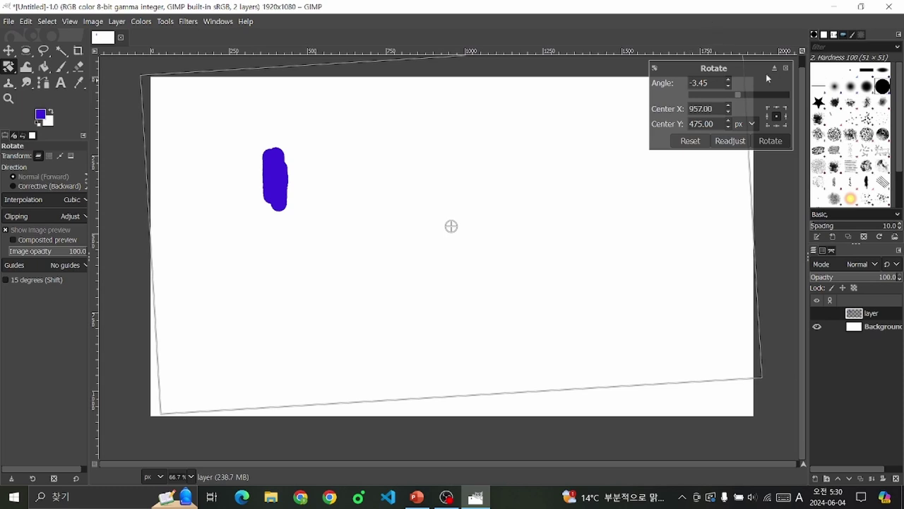
pyautogui.moveTo(768, 77); pyautogui.dragTo(736, 76)
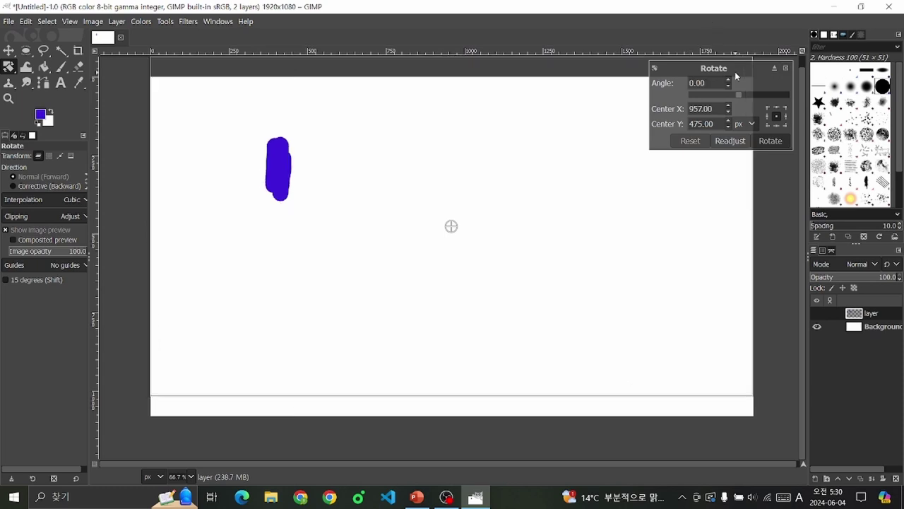
pyautogui.click(8, 67)
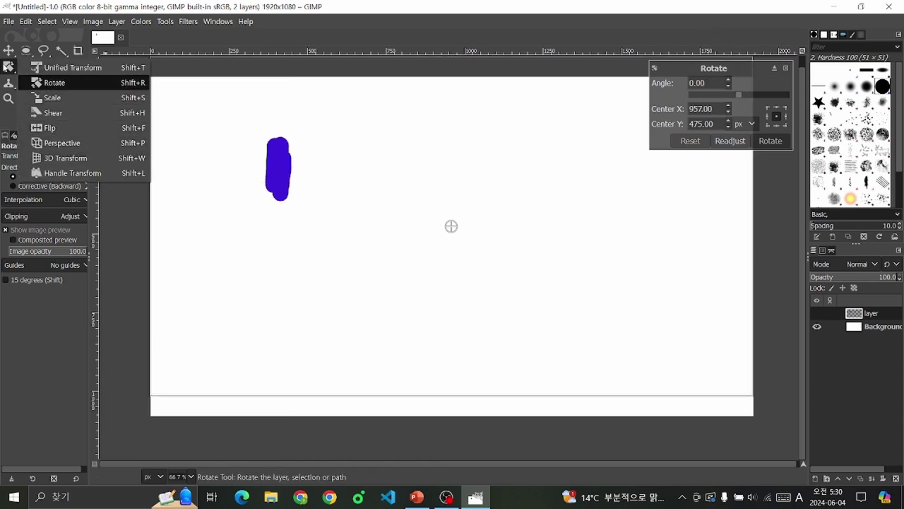
pyautogui.click(55, 83)
pyautogui.click(787, 67)
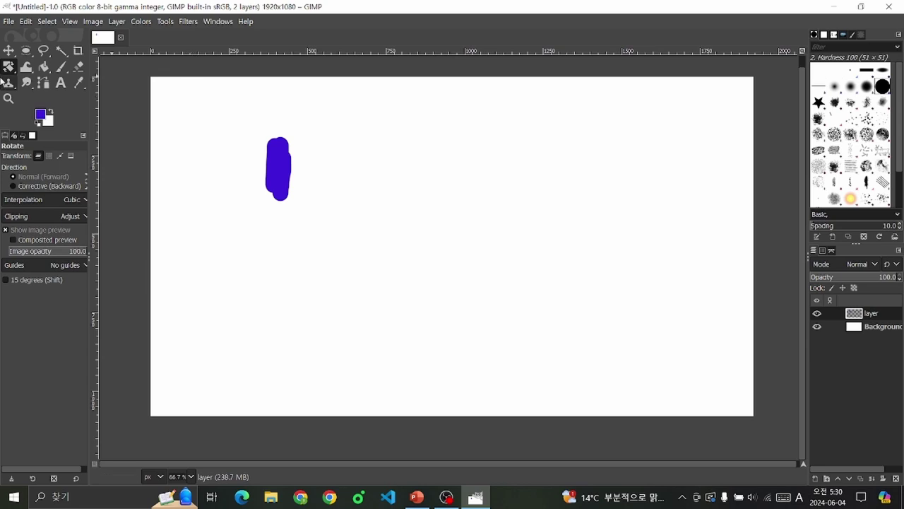
# Step: Warp the blue stroke into a zigzag, figure-like shape at 100% zoom, then erase it
pyautogui.click(27, 69)
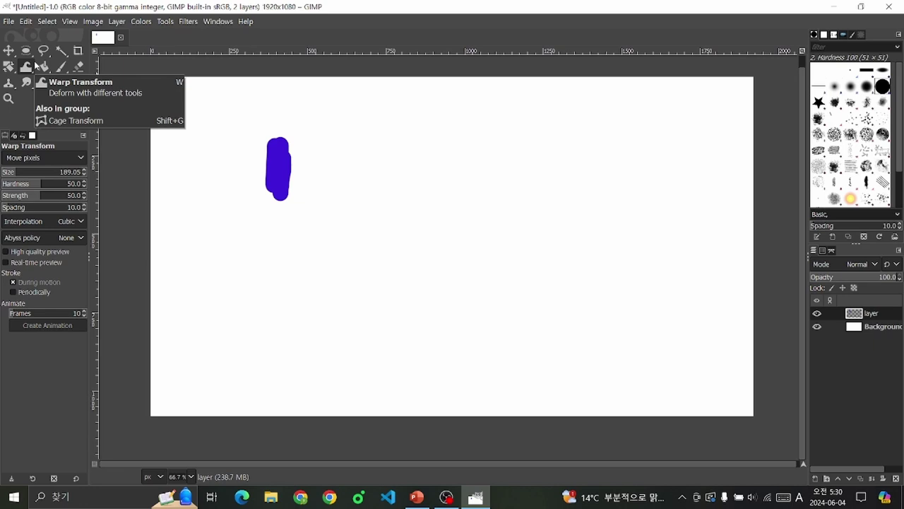
pyautogui.press('1')
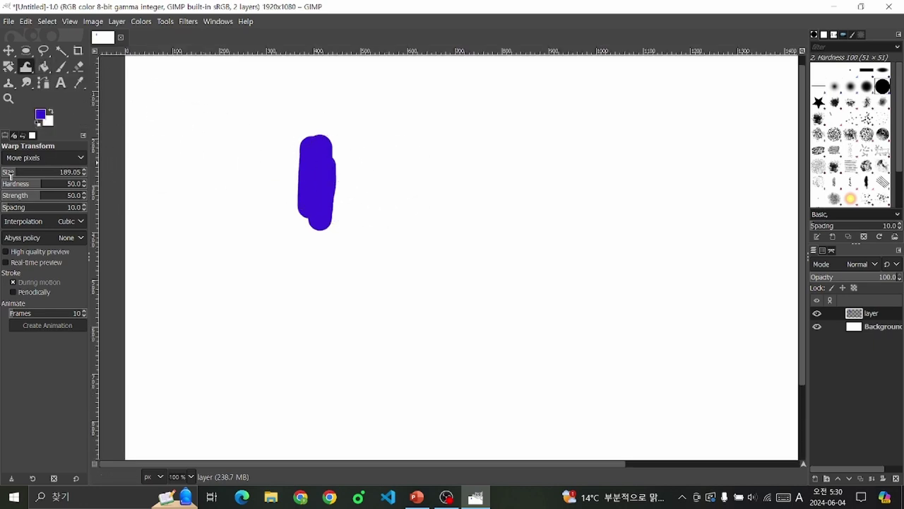
pyautogui.moveTo(359, 177)
pyautogui.mouseDown()
pyautogui.moveTo(299, 145)
pyautogui.moveTo(297, 207)
pyautogui.moveTo(344, 166)
pyautogui.moveTo(319, 186)
pyautogui.moveTo(346, 212)
pyautogui.mouseUp()
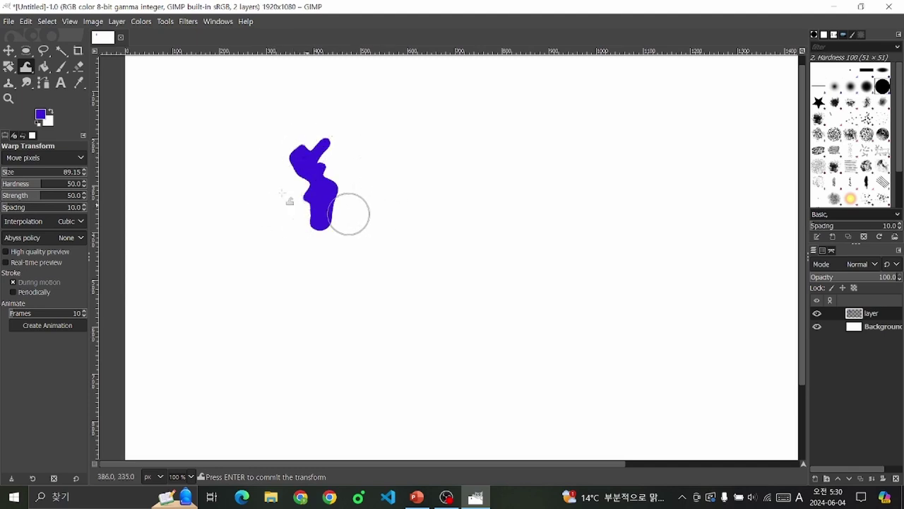
pyautogui.moveTo(292, 238)
pyautogui.mouseDown()
pyautogui.moveTo(359, 156)
pyautogui.moveTo(264, 266)
pyautogui.moveTo(327, 94)
pyautogui.mouseUp()
pyautogui.moveTo(245, 162)
pyautogui.mouseDown()
pyautogui.moveTo(354, 141)
pyautogui.moveTo(272, 155)
pyautogui.moveTo(306, 256)
pyautogui.moveTo(317, 146)
pyautogui.moveTo(313, 170)
pyautogui.moveTo(344, 202)
pyautogui.mouseUp()
pyautogui.hotkey('shift', 'e')
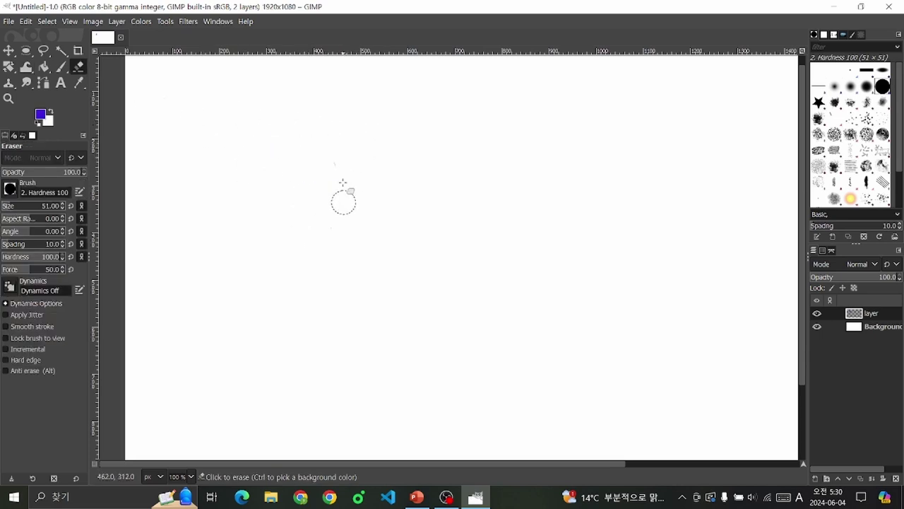
# Step: Paint a small blue oval and a soft blue loop with the Hardness 050 brush
pyautogui.click(61, 66)
pyautogui.moveTo(273, 139); pyautogui.dragTo(268, 166)
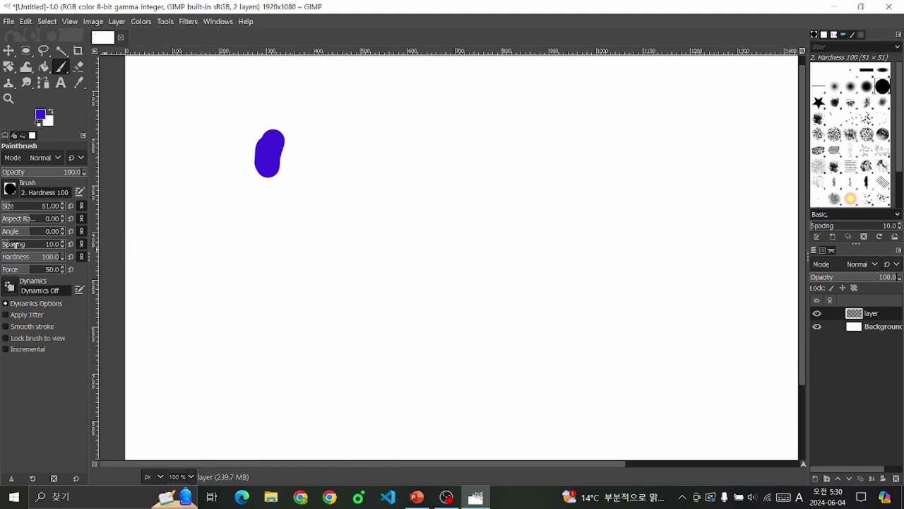
pyautogui.click(851, 86)
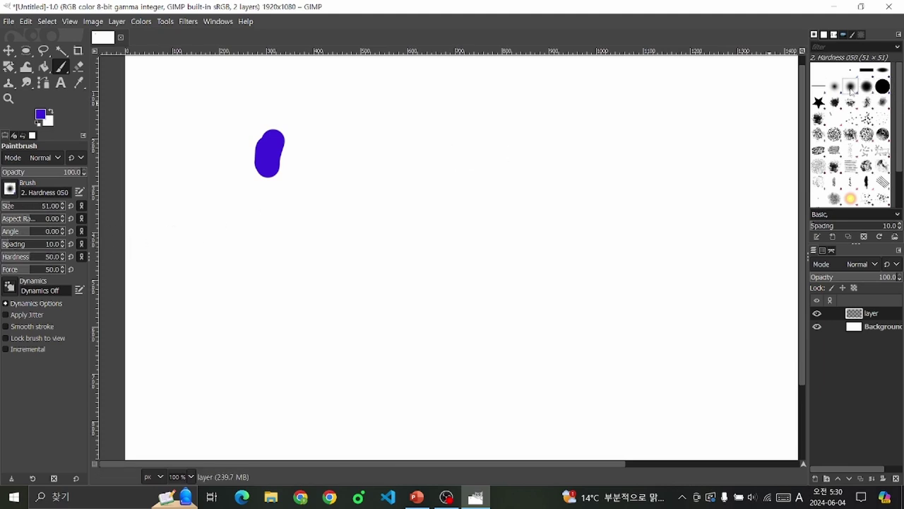
pyautogui.moveTo(344, 162)
pyautogui.mouseDown()
pyautogui.moveTo(407, 247)
pyautogui.moveTo(290, 201)
pyautogui.mouseUp()
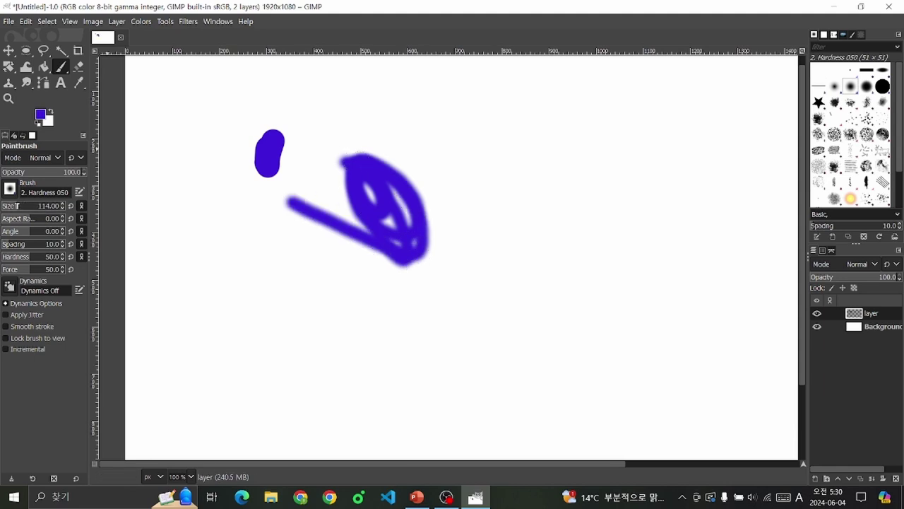
# Step: Paint trial strokes with a larger soft brush, the Hardness 100 brush and Block 01
pyautogui.click(16, 206)
pyautogui.moveTo(392, 117)
pyautogui.mouseDown()
pyautogui.moveTo(487, 197)
pyautogui.moveTo(495, 189)
pyautogui.mouseUp()
pyautogui.click(883, 86)
pyautogui.moveTo(639, 148)
pyautogui.mouseDown()
pyautogui.moveTo(545, 247)
pyautogui.moveTo(573, 173)
pyautogui.mouseUp()
pyautogui.click(867, 71)
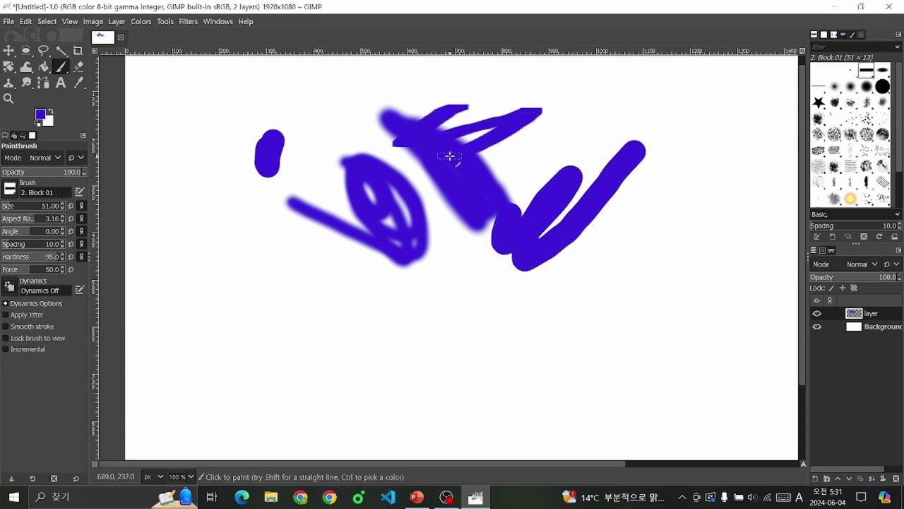
pyautogui.moveTo(427, 113); pyautogui.dragTo(423, 208)
# Step: Undo the trial strokes and a test erase of the oval, and reselect Hardness 100
pyautogui.hotkey('ctrl', 'z')
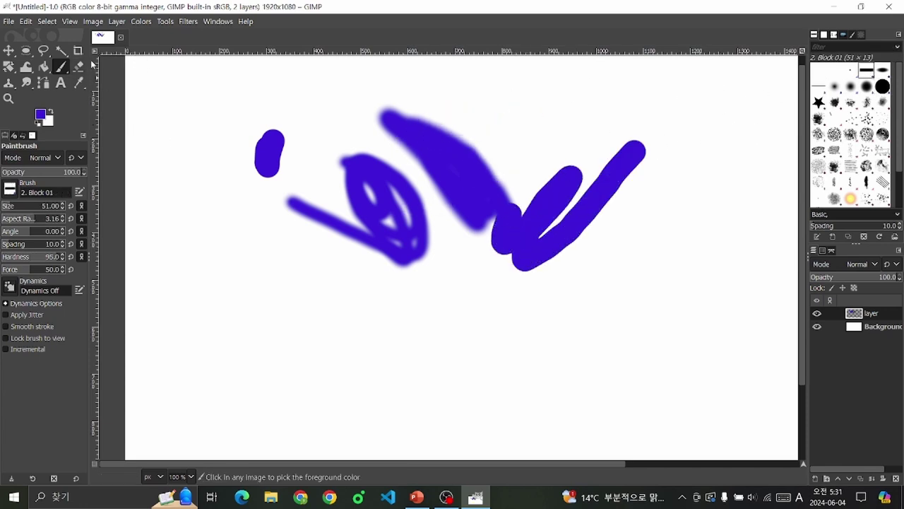
pyautogui.hotkey('ctrl', 'z')
pyautogui.hotkey('ctrl', 'z')
pyautogui.hotkey('ctrl', 'z')
pyautogui.click(77, 67)
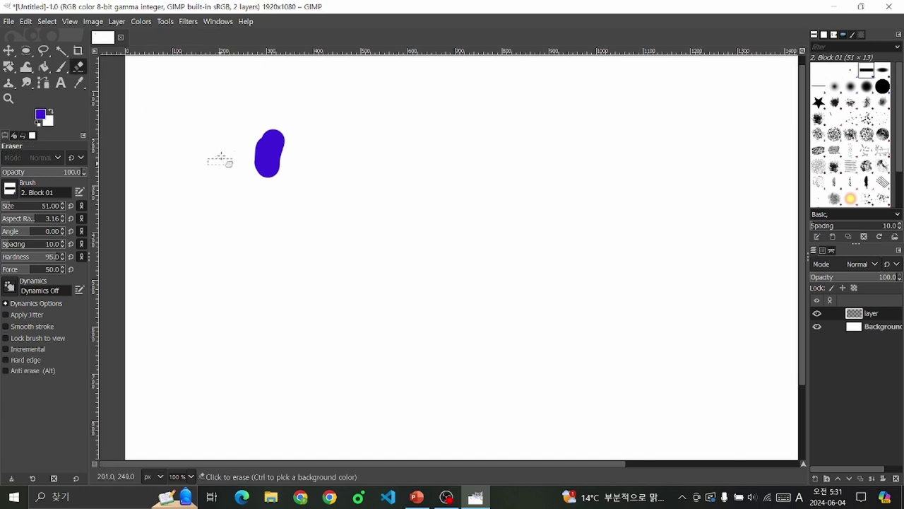
pyautogui.moveTo(218, 158)
pyautogui.mouseDown()
pyautogui.moveTo(242, 148)
pyautogui.moveTo(269, 164)
pyautogui.mouseUp()
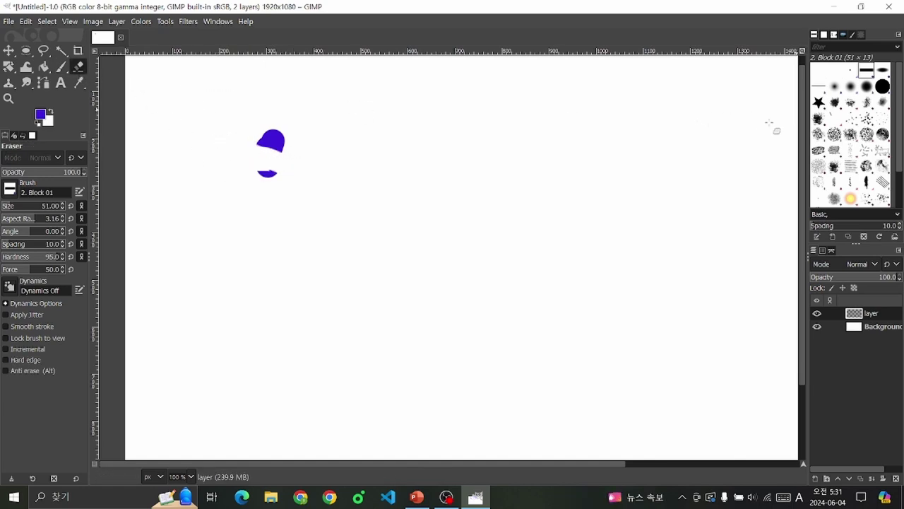
pyautogui.hotkey('ctrl', 'z')
pyautogui.click(883, 86)
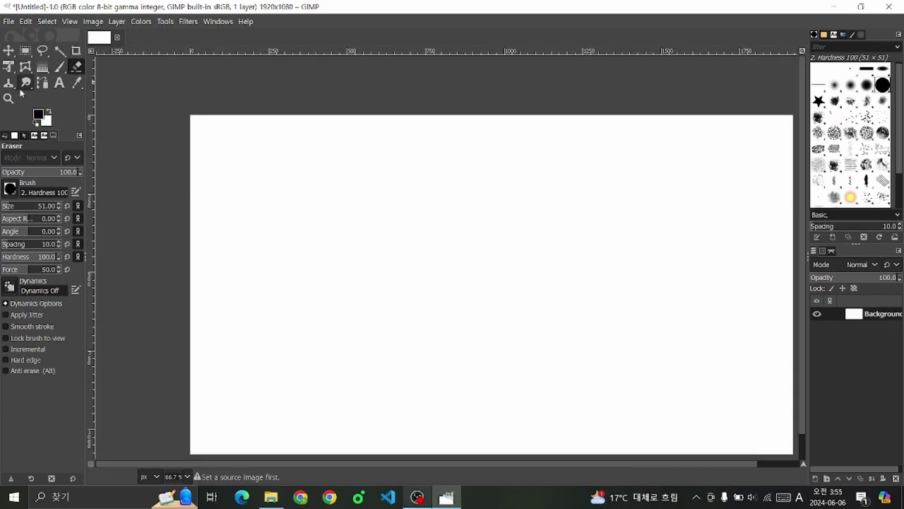
# Step: Paint a black blob in the upper left and set it as the clone source
pyautogui.click(9, 84)
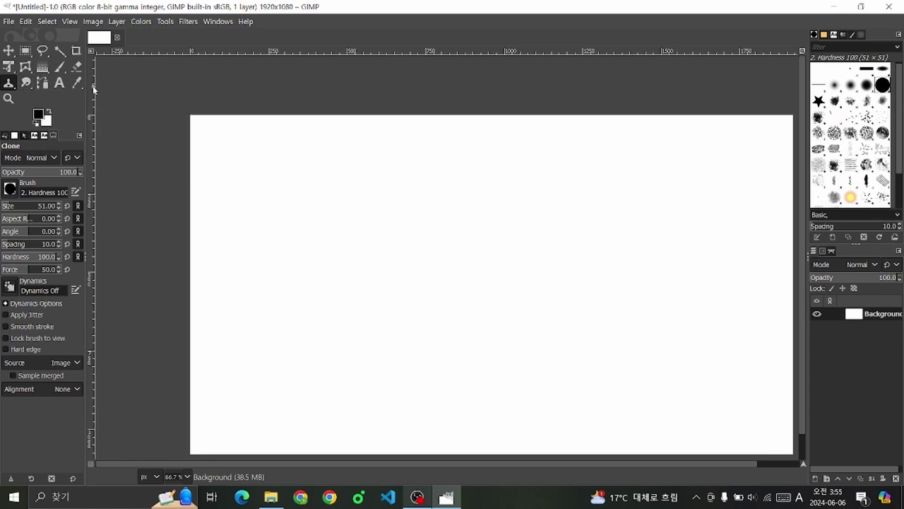
pyautogui.click(60, 67)
pyautogui.moveTo(303, 209)
pyautogui.mouseDown()
pyautogui.moveTo(320, 191)
pyautogui.moveTo(323, 206)
pyautogui.mouseUp()
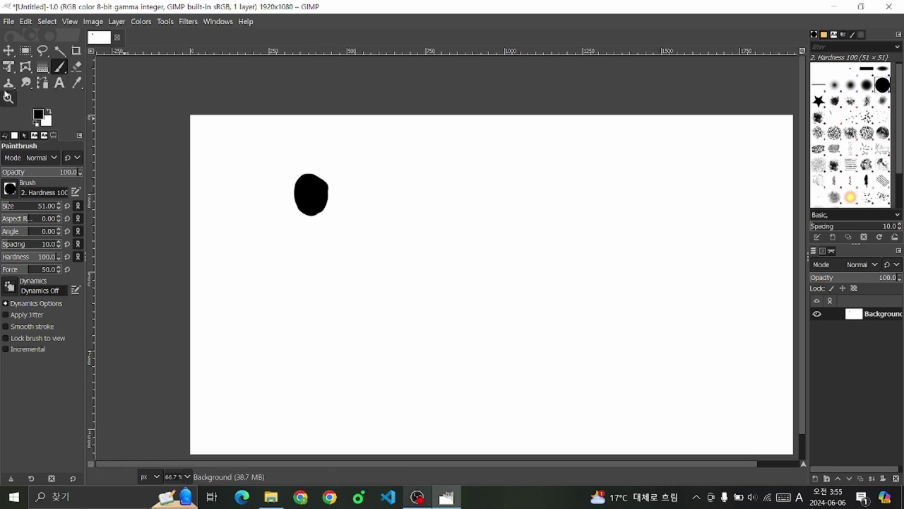
pyautogui.click(7, 83)
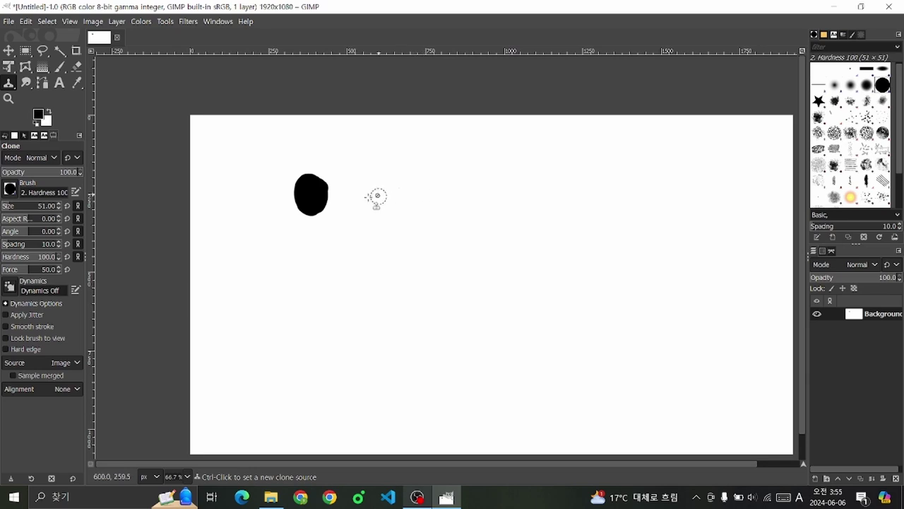
pyautogui.keyDown('ctrl'); pyautogui.click(315, 192); pyautogui.keyUp('ctrl')
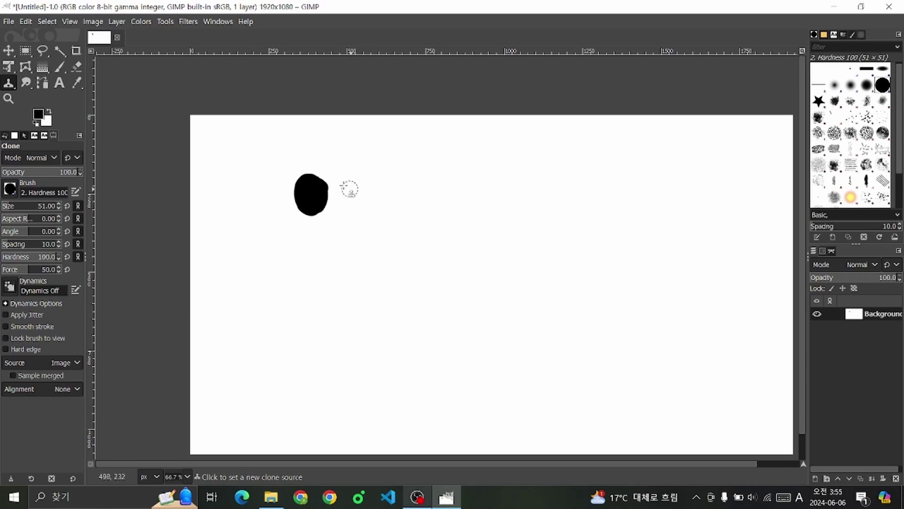
pyautogui.keyDown('ctrl'); pyautogui.click(311, 194); pyautogui.keyUp('ctrl')
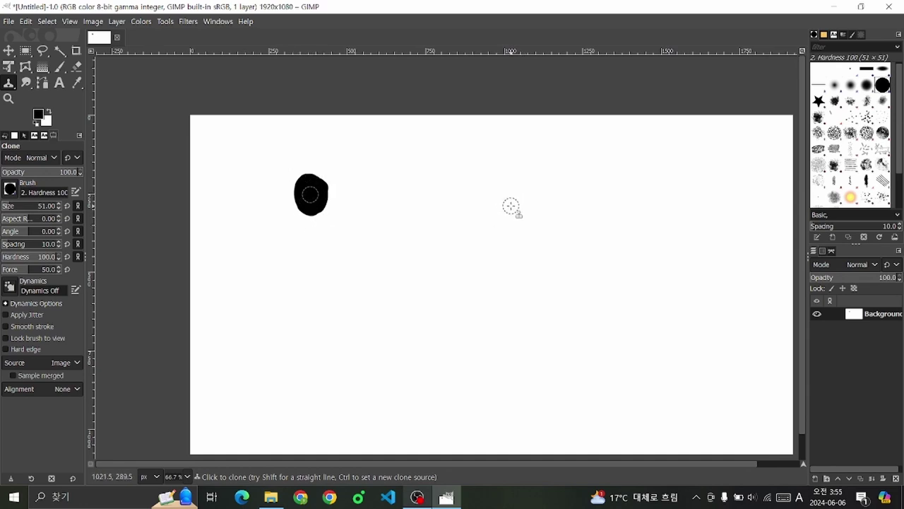
# Step: Clone two copies of the blob, then a 2. Hardness 025 copy between the upper blobs
pyautogui.moveTo(511, 206)
pyautogui.mouseDown()
pyautogui.moveTo(494, 207)
pyautogui.moveTo(522, 218)
pyautogui.mouseUp()
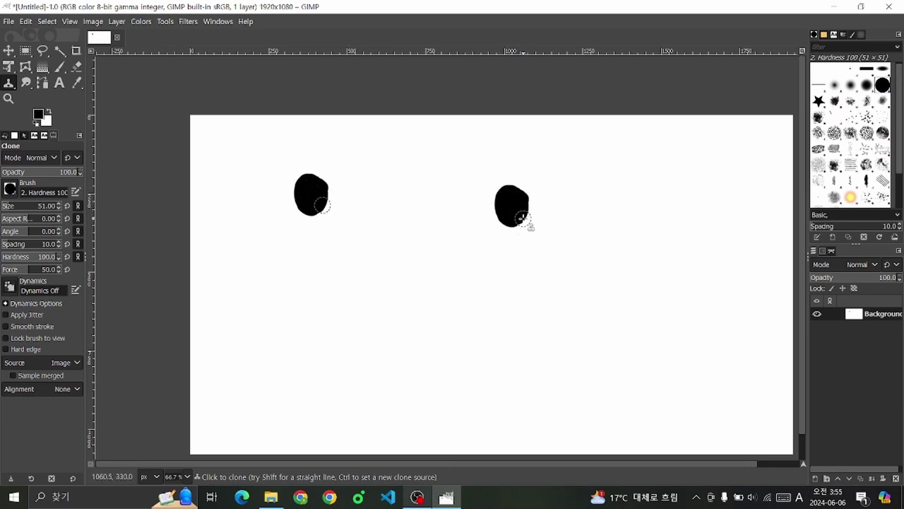
pyautogui.moveTo(414, 313); pyautogui.dragTo(426, 332)
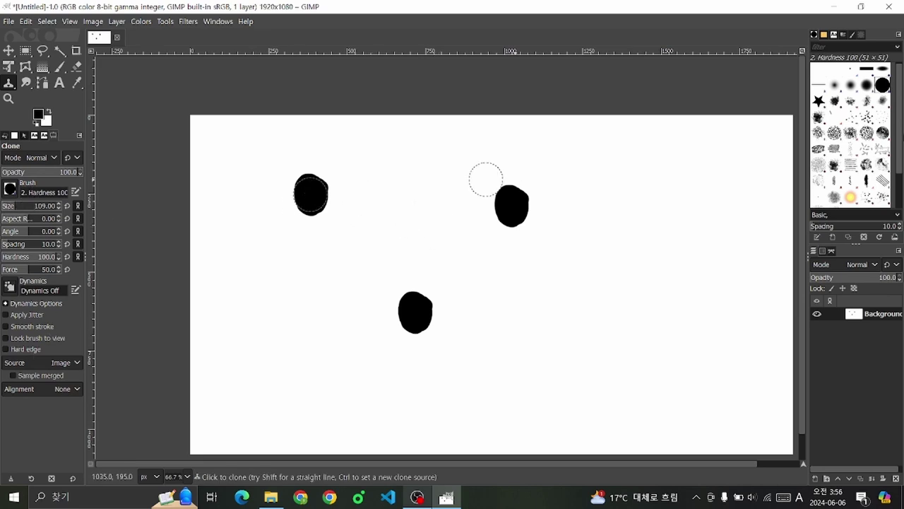
pyautogui.click(835, 84)
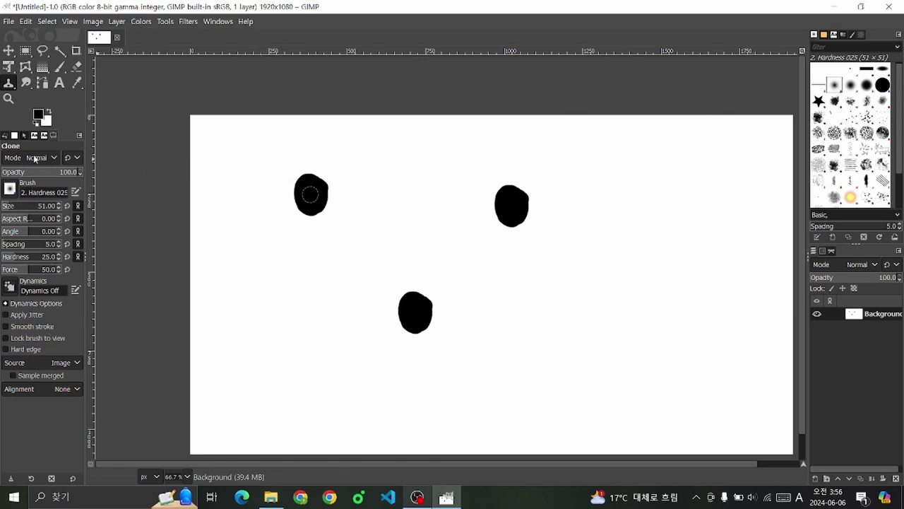
pyautogui.moveTo(416, 197)
pyautogui.mouseDown()
pyautogui.moveTo(404, 202)
pyautogui.moveTo(412, 230)
pyautogui.moveTo(426, 234)
pyautogui.moveTo(408, 214)
pyautogui.moveTo(410, 202)
pyautogui.mouseUp()
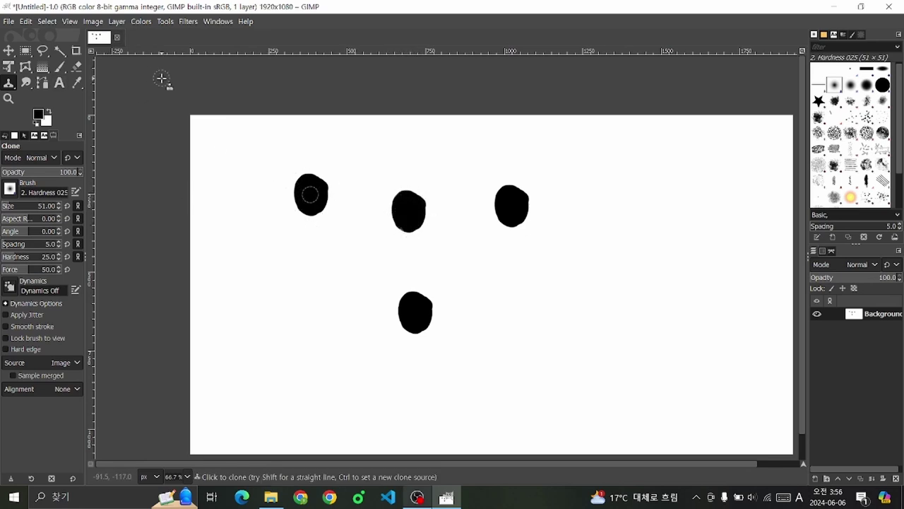
pyautogui.click(8, 21)
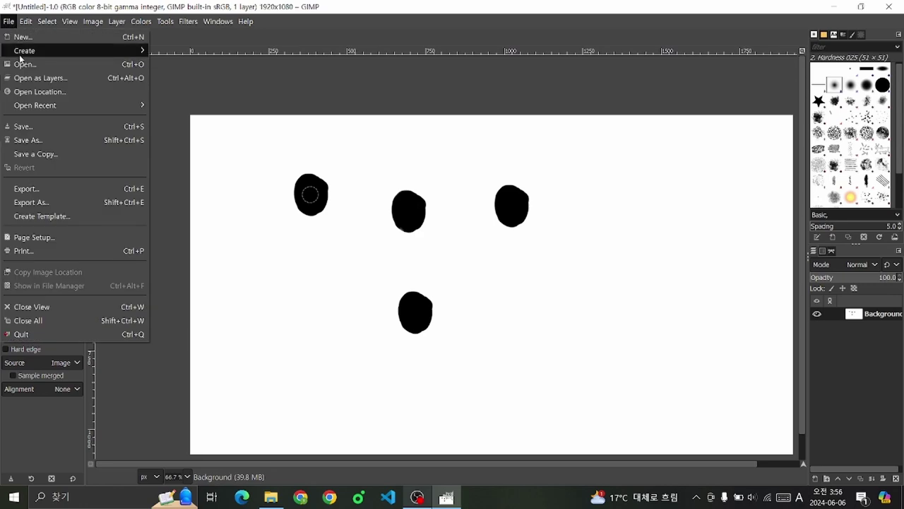
# Step: Open the KakaoTalk sea-cliff photo, accepting the colour profile prompt
pyautogui.click(21, 62)
pyautogui.click(665, 432)
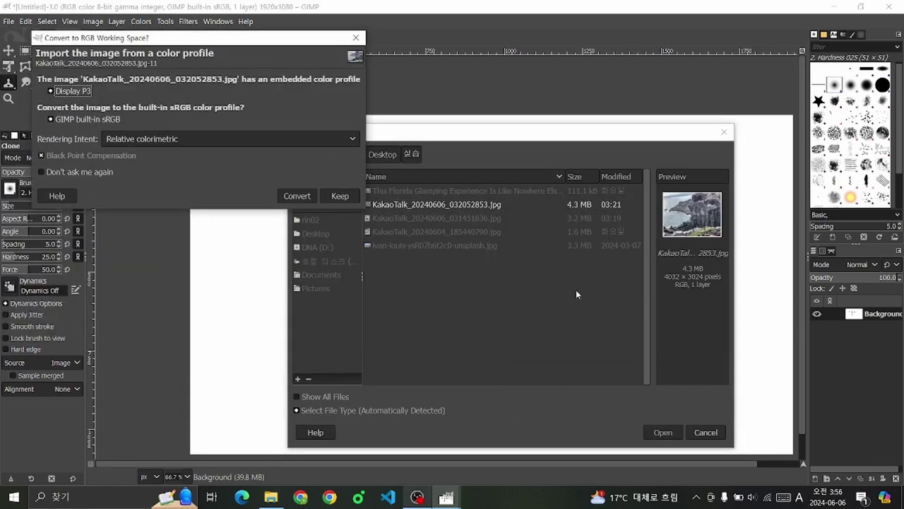
pyautogui.click(298, 196)
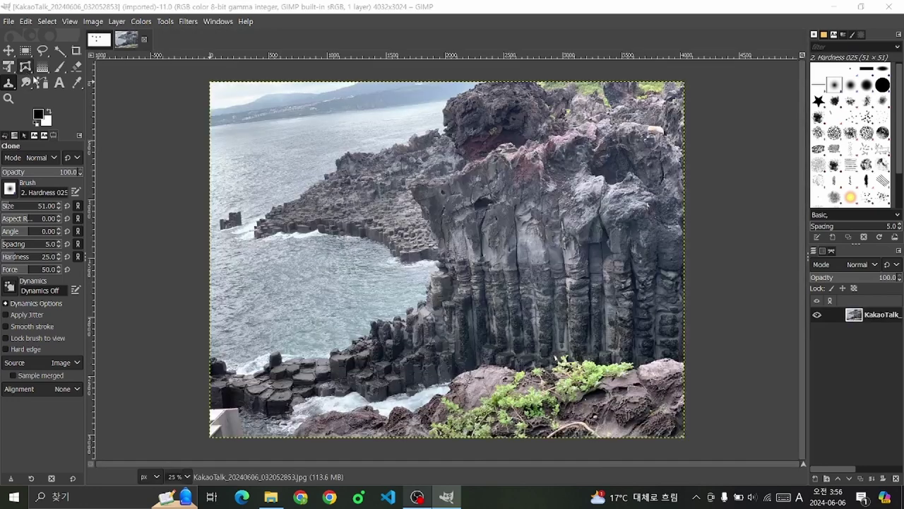
pyautogui.scroll(3, 584, 302)
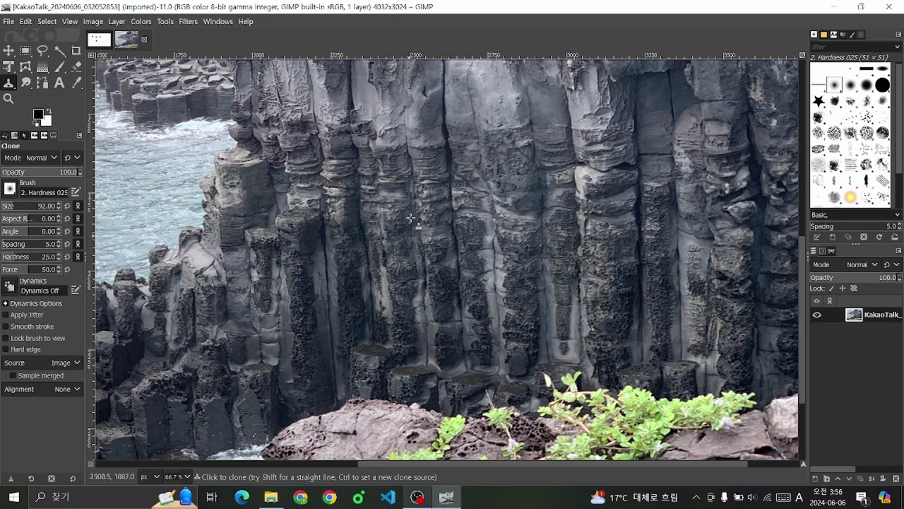
# Step: Clone rock texture down a cliff column and dab it onto the cliff
pyautogui.moveTo(385, 166); pyautogui.dragTo(349, 294)
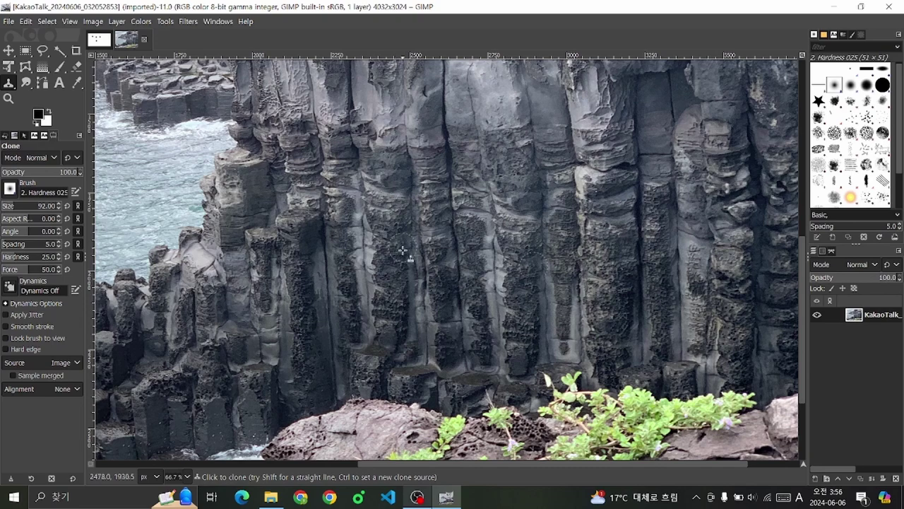
pyautogui.click(410, 348)
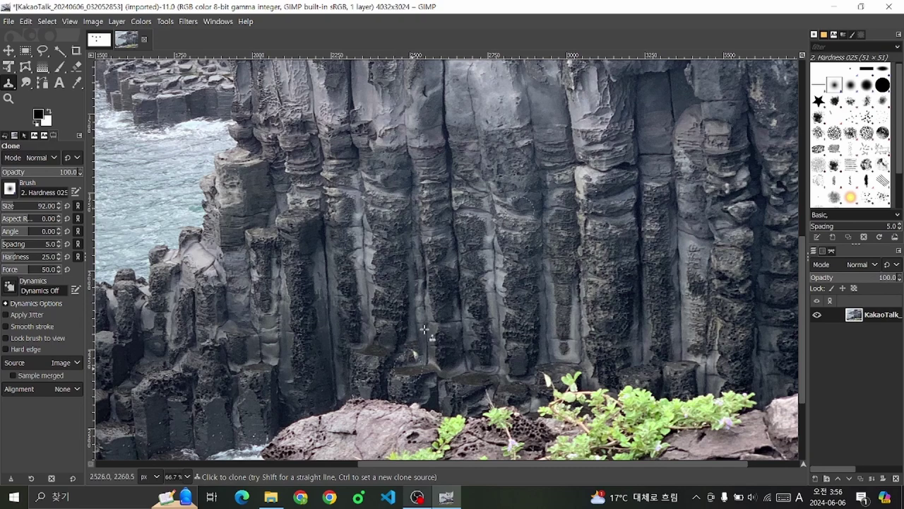
pyautogui.scroll(-1, 424, 329)
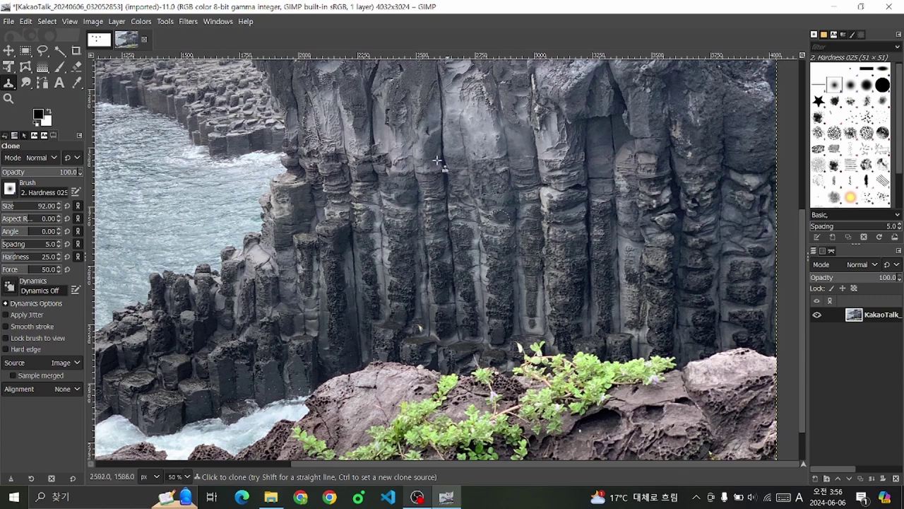
pyautogui.scroll(-1, 480, 212)
pyautogui.scroll(-1, 520, 252)
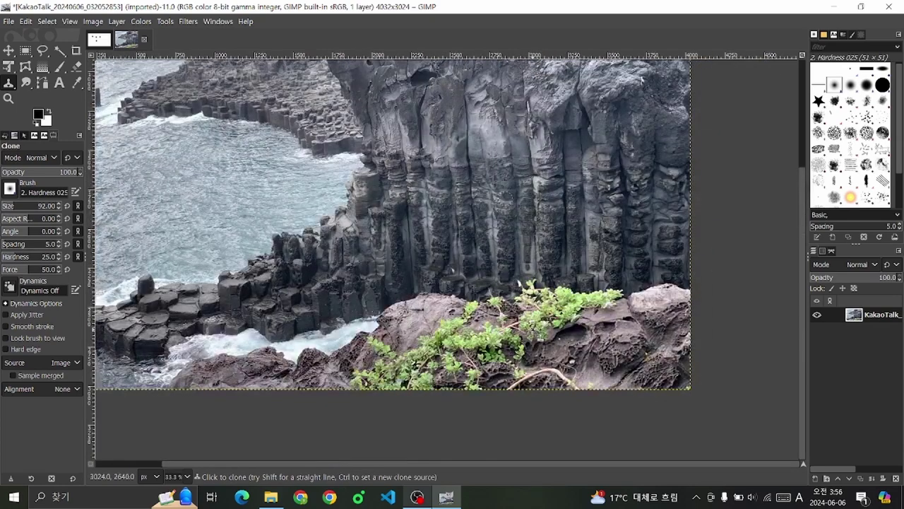
# Step: Set the green plants as clone source and paint them over the right-edge rock
pyautogui.press('ctrl')
pyautogui.keyDown('ctrl'); pyautogui.click(547, 326); pyautogui.keyUp('ctrl')
pyautogui.moveTo(632, 300); pyautogui.dragTo(692, 286)
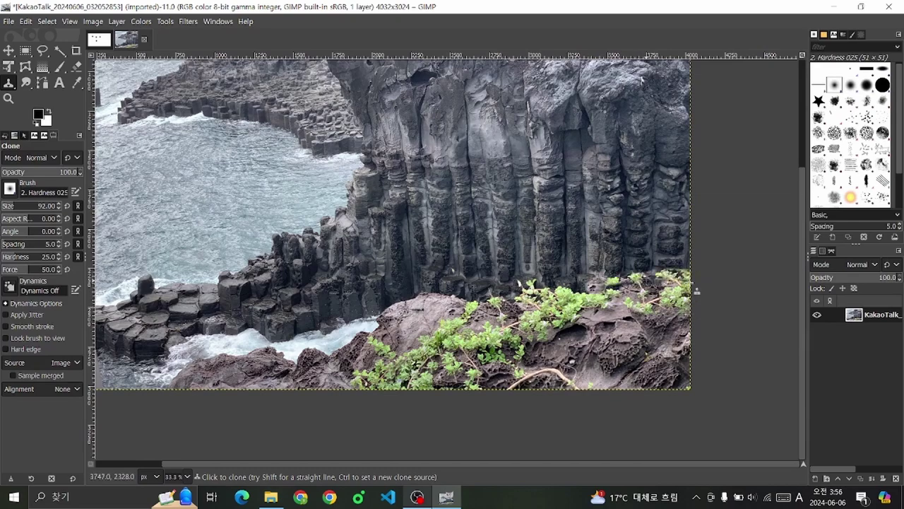
pyautogui.hotkey('ctrl', 'z')
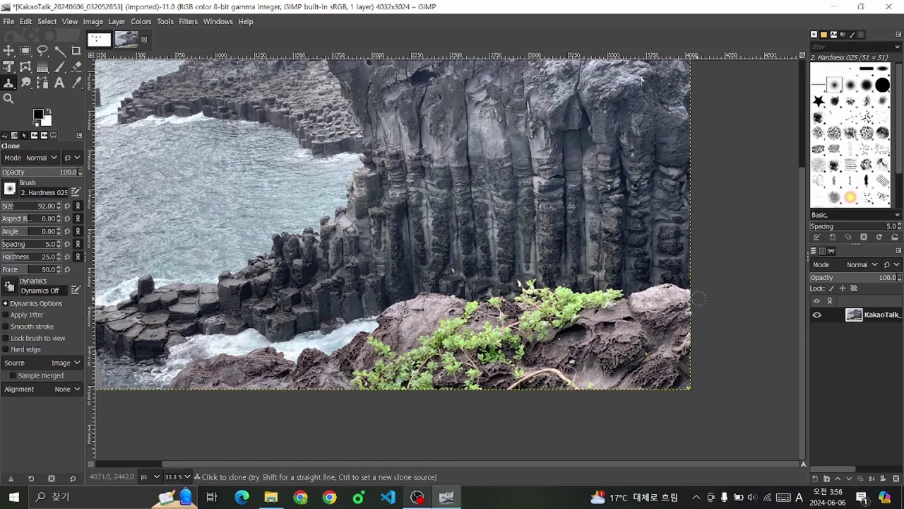
pyautogui.moveTo(698, 298)
pyautogui.mouseDown()
pyautogui.moveTo(597, 329)
pyautogui.moveTo(624, 405)
pyautogui.moveTo(576, 332)
pyautogui.moveTo(494, 381)
pyautogui.mouseUp()
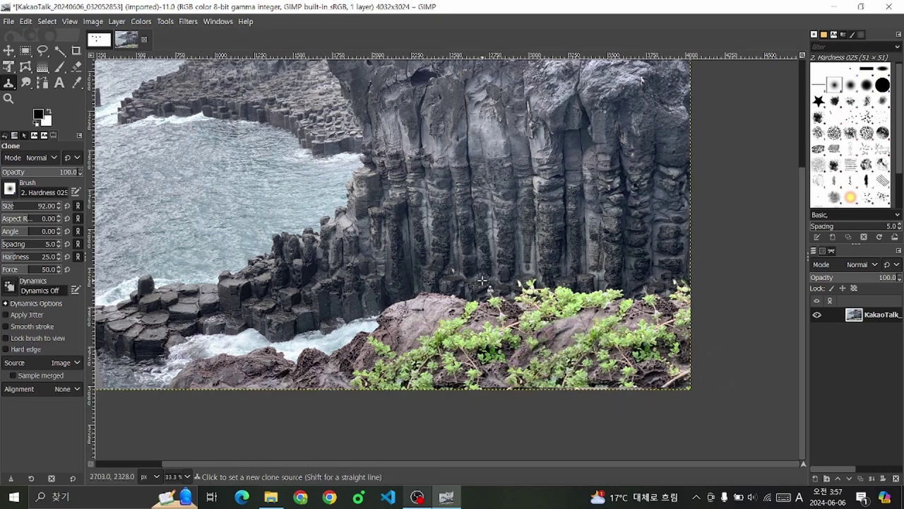
pyautogui.keyDown('ctrl'); pyautogui.scroll(-1, 484, 279); pyautogui.keyUp('ctrl')
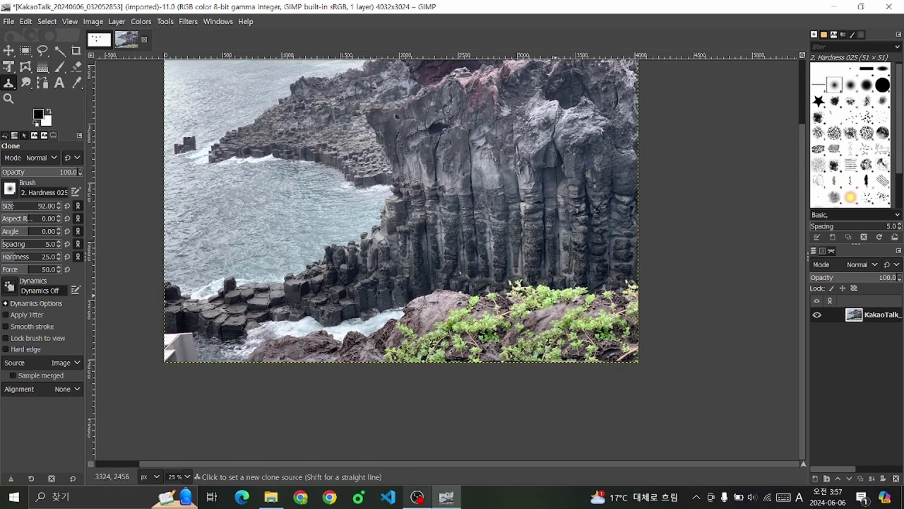
# Step: Close the cliff photo without saving and smudge the black blob's edges into soft grey
pyautogui.click(144, 39)
pyautogui.click(463, 311)
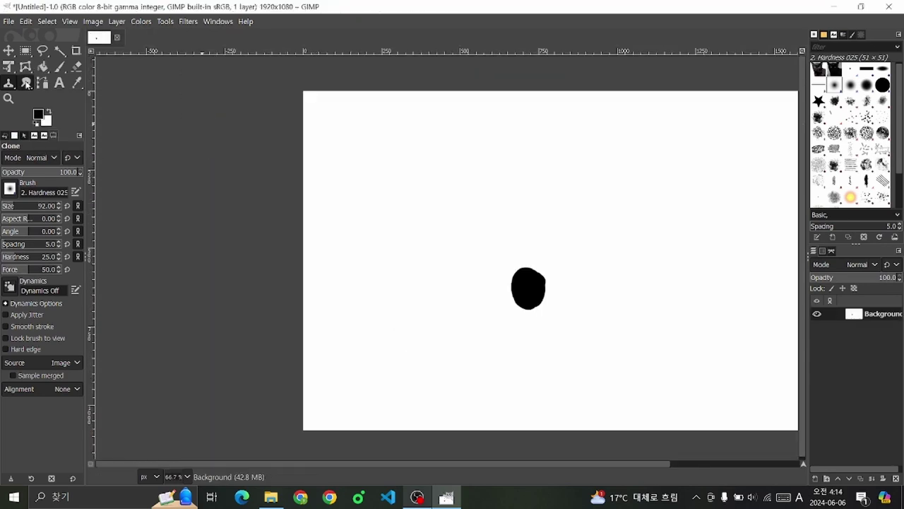
pyautogui.click(25, 82)
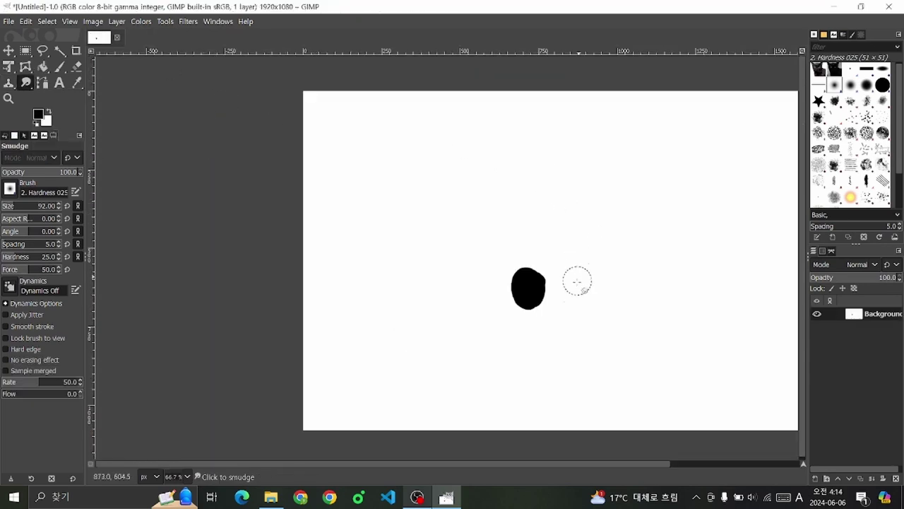
pyautogui.keyDown('ctrl'); pyautogui.scroll(1, 563, 311); pyautogui.keyUp('ctrl')
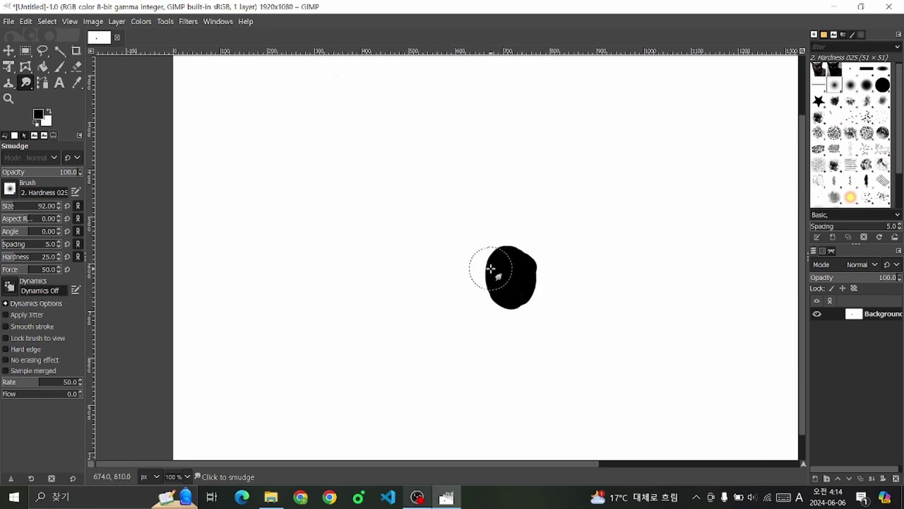
pyautogui.moveTo(491, 269); pyautogui.dragTo(502, 307)
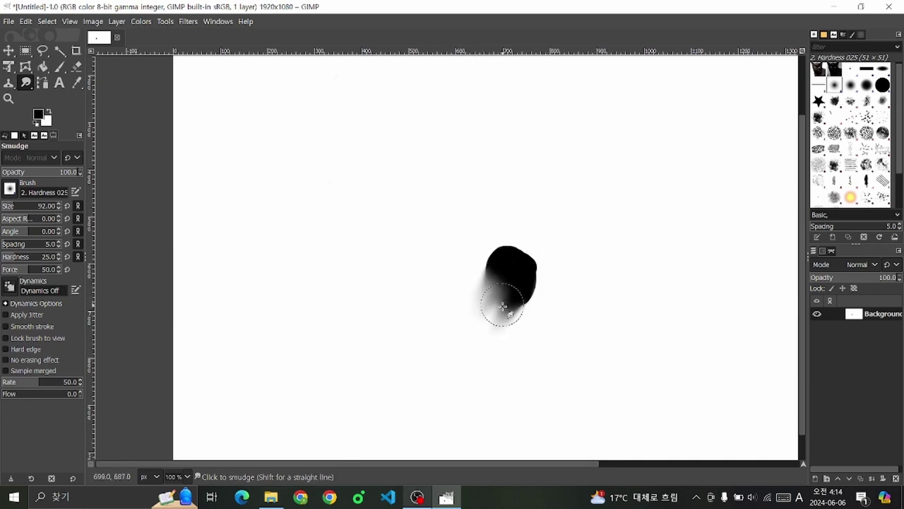
pyautogui.moveTo(502, 306); pyautogui.dragTo(534, 256)
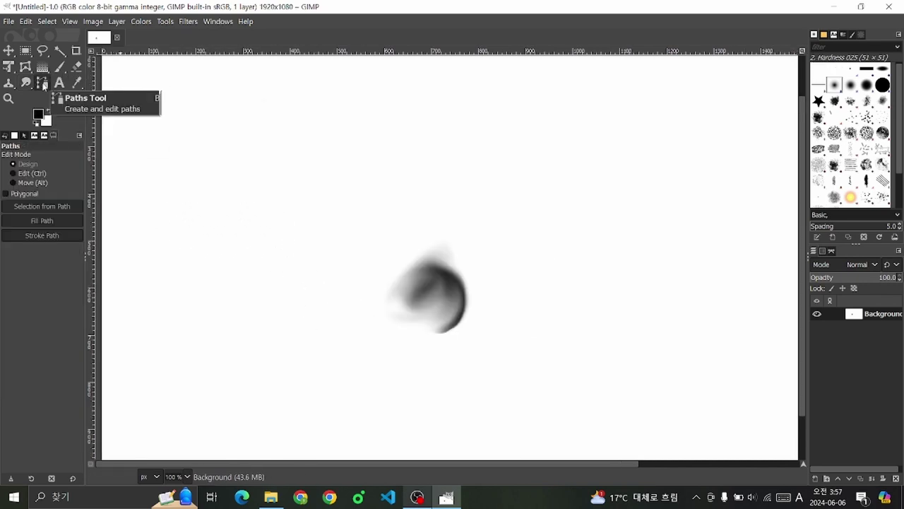
# Step: Place path anchors forming a closed, pointed wedge above the blurred blob
pyautogui.click(282, 170)
pyautogui.click(571, 179)
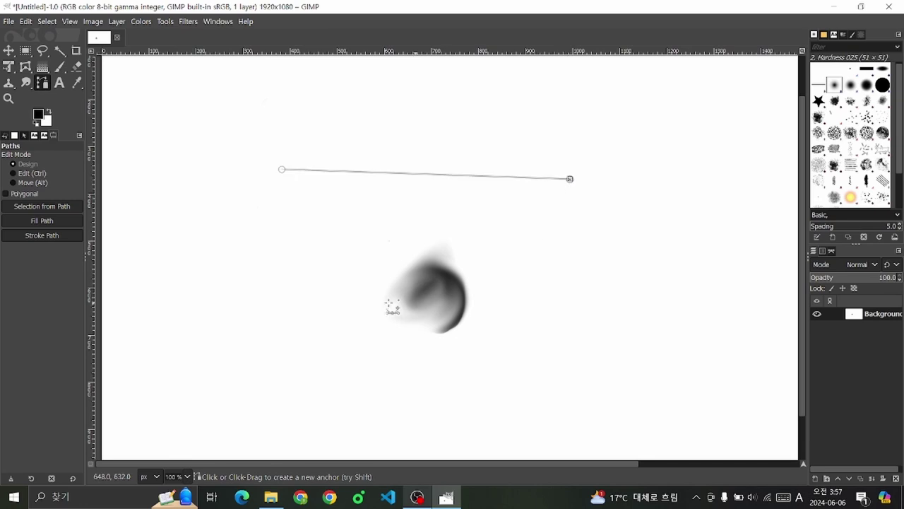
pyautogui.click(305, 228)
pyautogui.moveTo(247, 183); pyautogui.dragTo(267, 184)
pyautogui.click(262, 142)
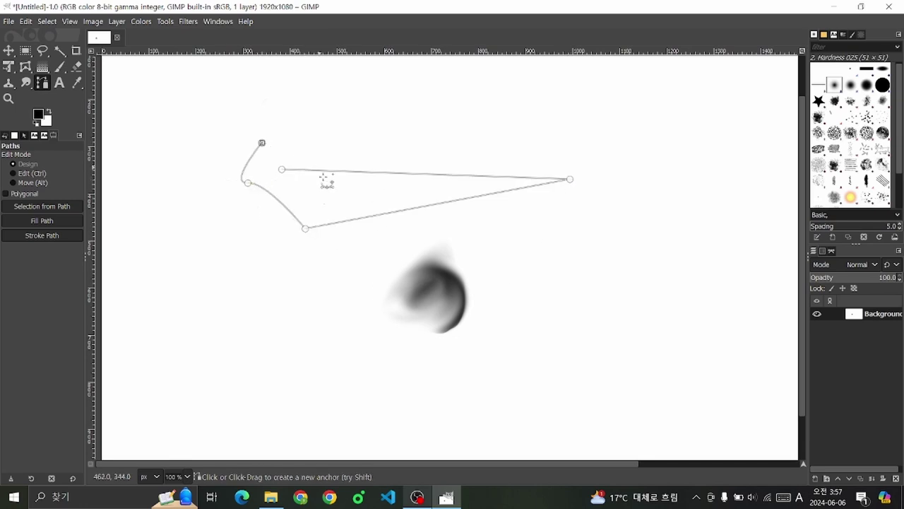
pyautogui.keyDown('ctrl'); pyautogui.click(281, 169); pyautogui.keyUp('ctrl')
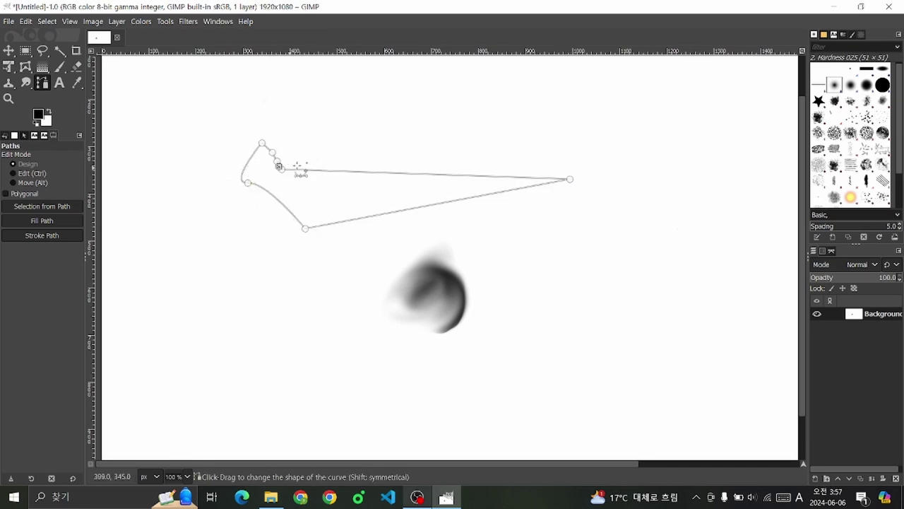
# Step: Toggle the path's visibility in the Paths list, then return to Layers and add another anchor
pyautogui.click(832, 252)
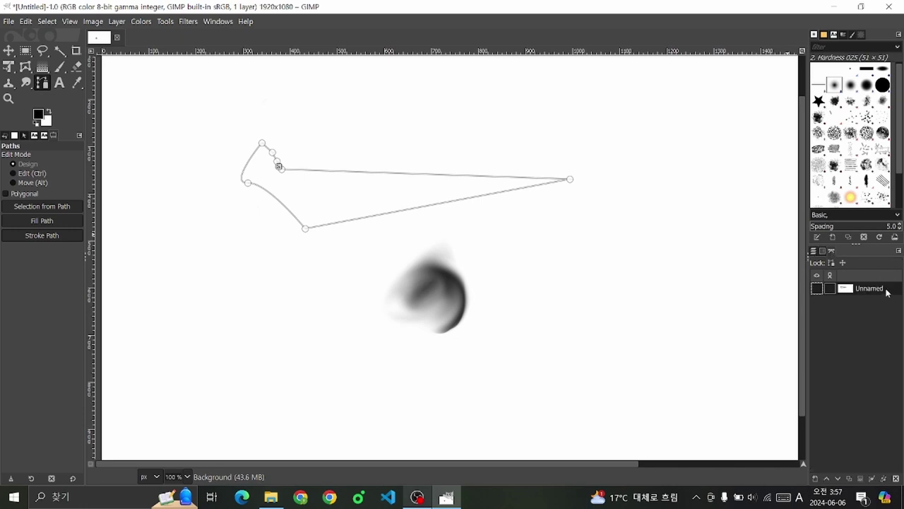
pyautogui.click(818, 288)
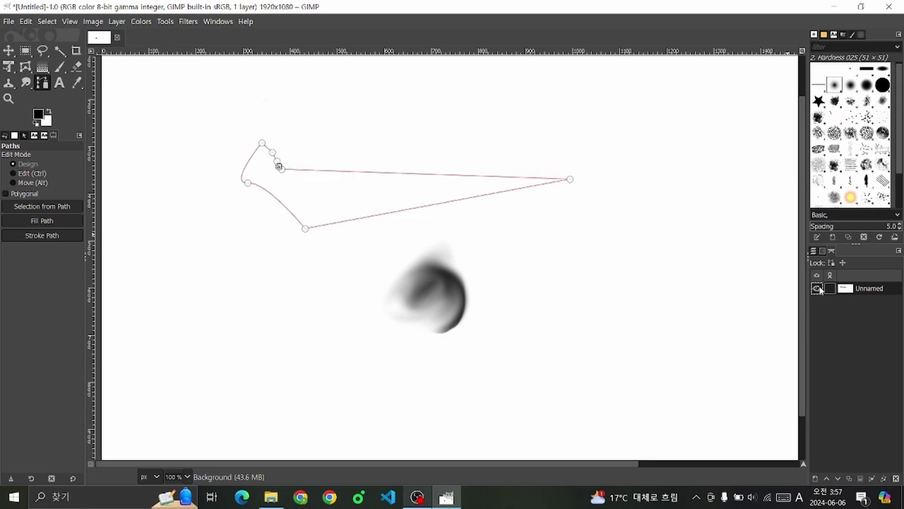
pyautogui.click(818, 288)
pyautogui.click(818, 288)
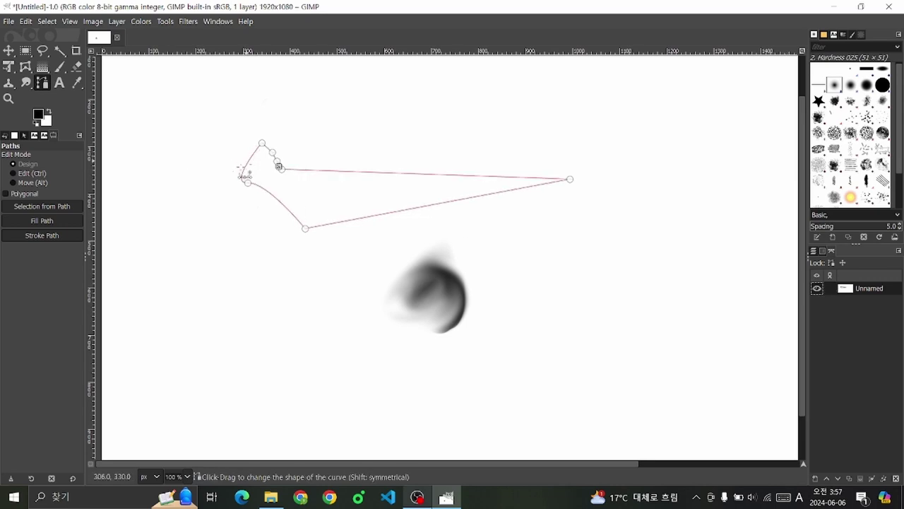
pyautogui.click(818, 288)
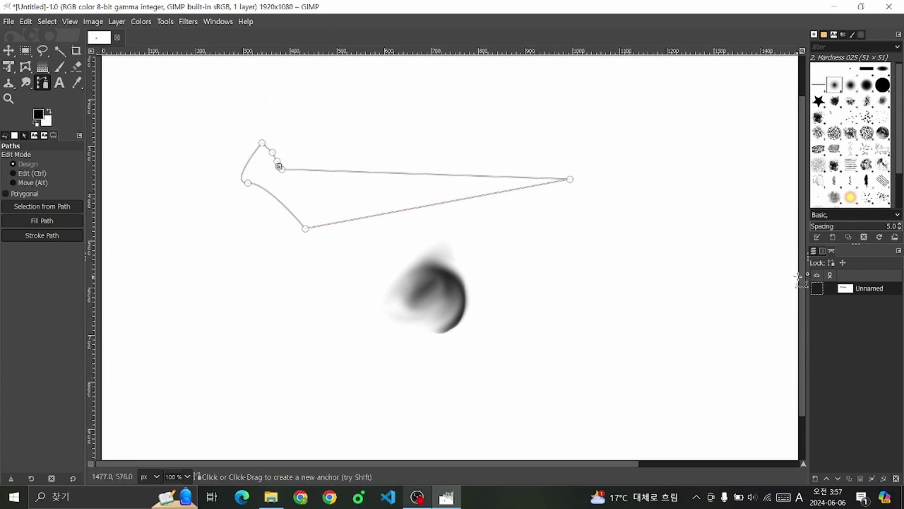
pyautogui.click(816, 251)
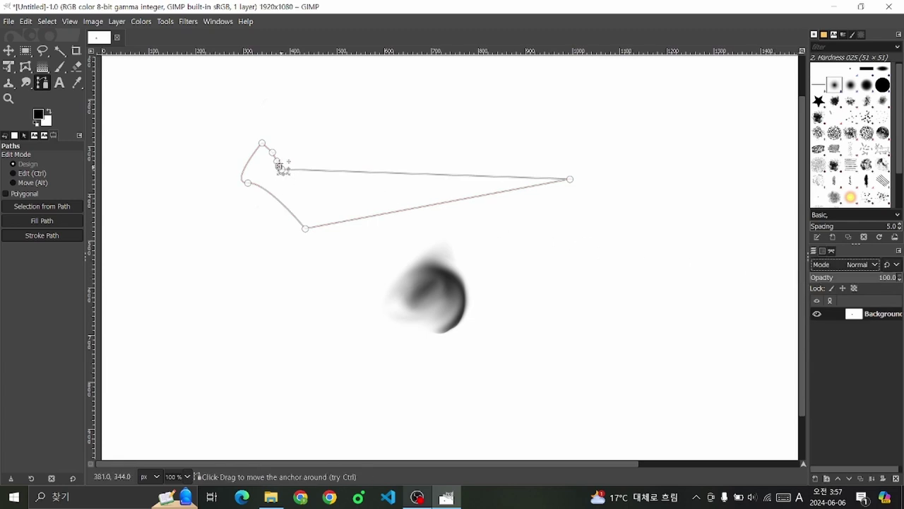
pyautogui.keyDown('ctrl'); pyautogui.scroll(-1, 282, 165); pyautogui.keyUp('ctrl')
pyautogui.click(223, 119)
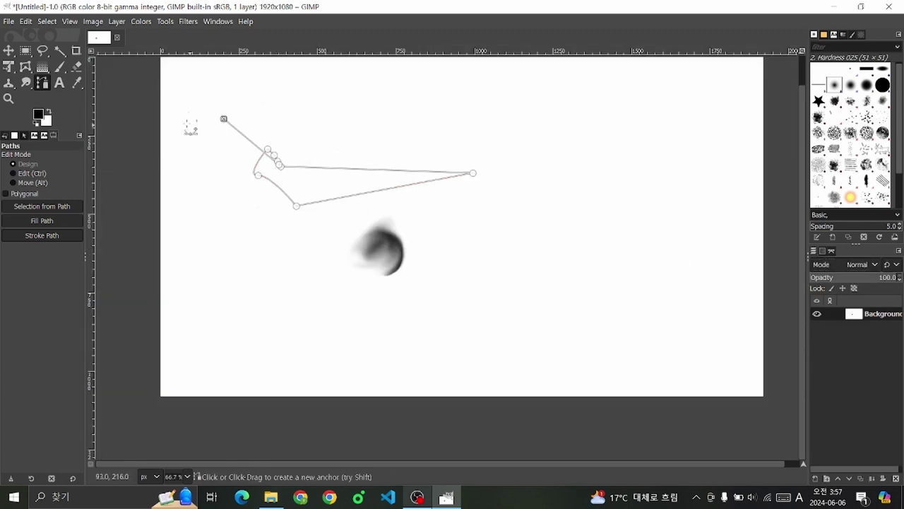
# Step: Open KakaoTalk_20240606_031451836.jpg from the Desktop upright, accepting the colour-profile conversion
pyautogui.click(26, 51)
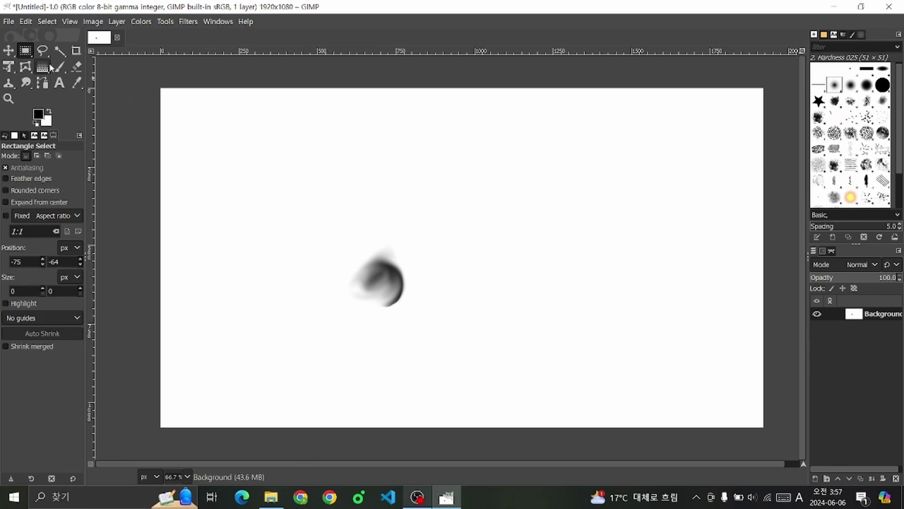
pyautogui.click(10, 21)
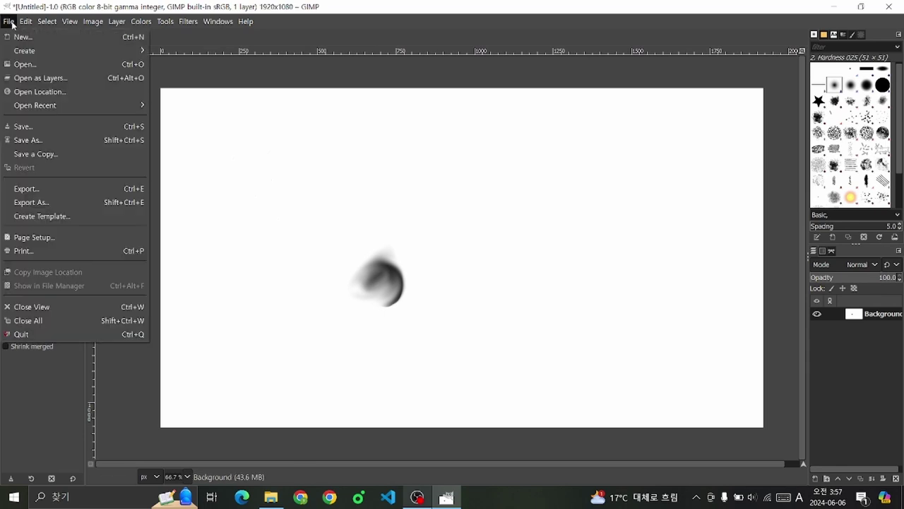
pyautogui.click(36, 70)
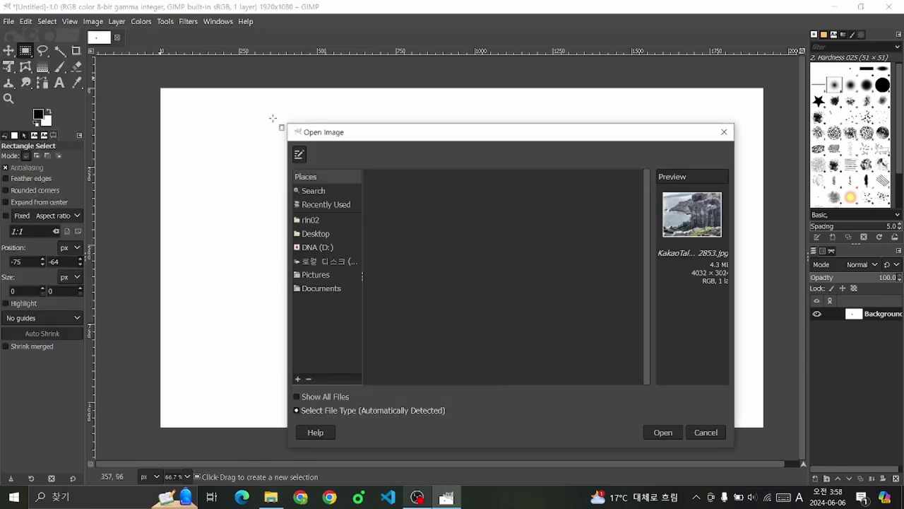
pyautogui.doubleClick(393, 219)
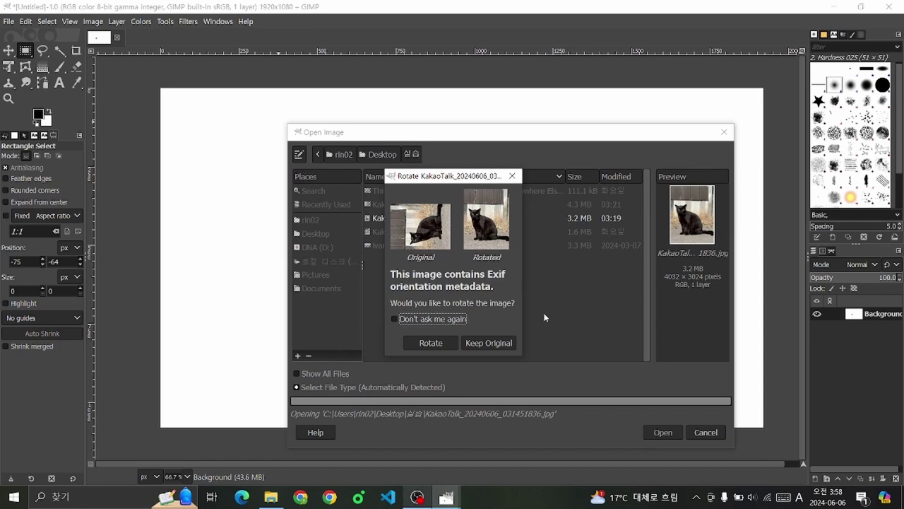
pyautogui.click(431, 342)
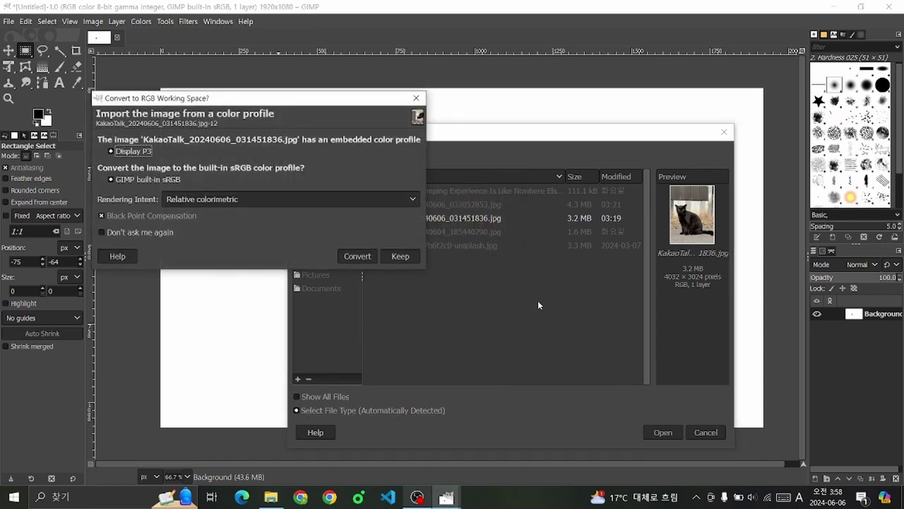
pyautogui.press('Return')
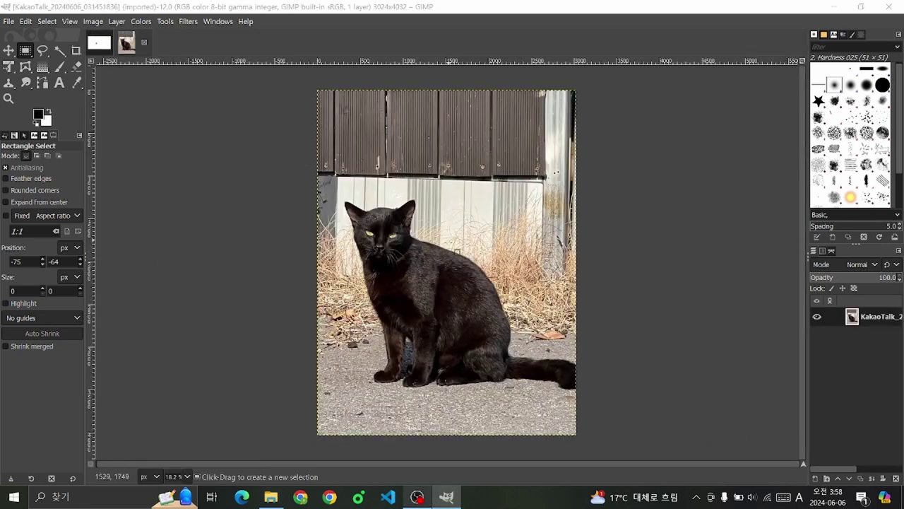
pyautogui.scroll(2, 400, 313)
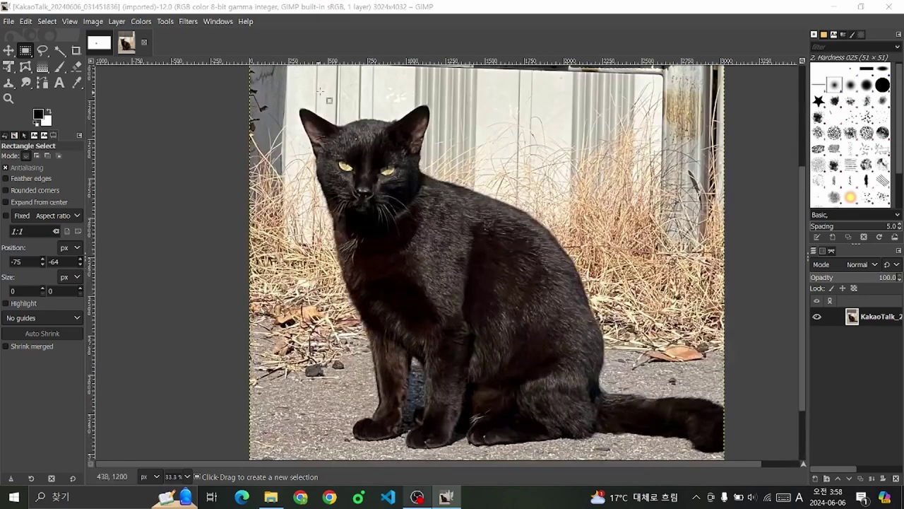
pyautogui.click(99, 43)
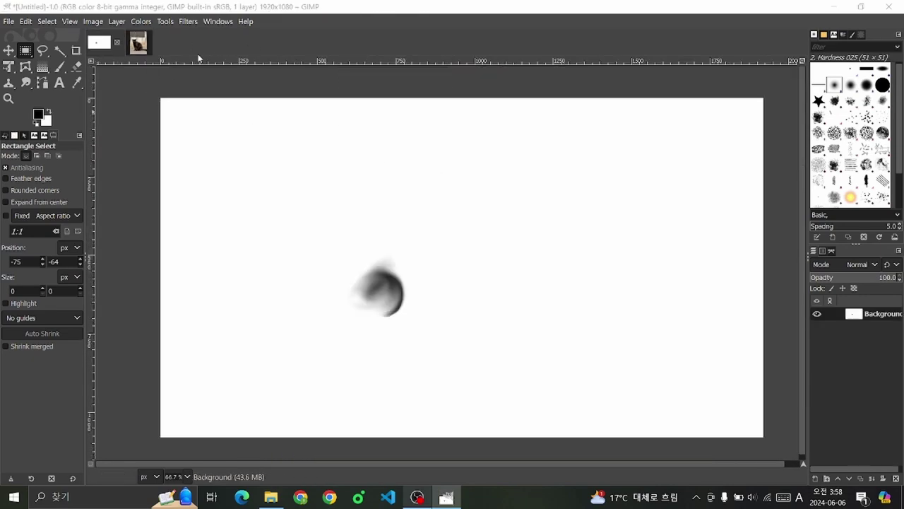
pyautogui.click(126, 42)
pyautogui.click(42, 82)
# Step: Start the path on the cat's head and trace along it up toward the ear tip
pyautogui.scroll(3, 425, 136)
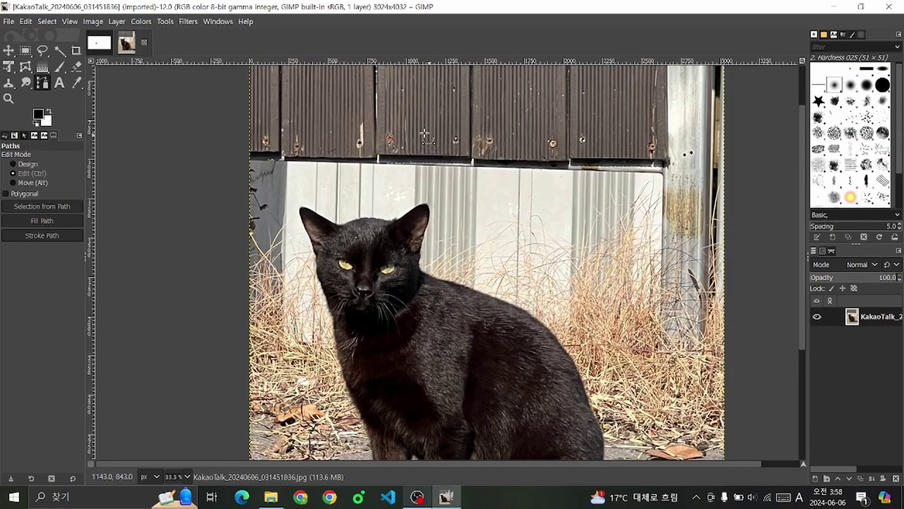
pyautogui.scroll(2, 368, 242)
pyautogui.scroll(1, 330, 234)
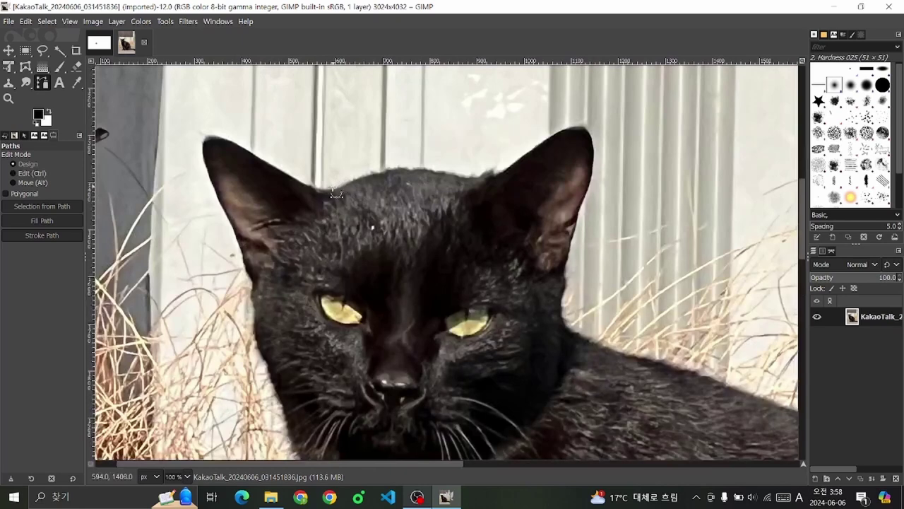
pyautogui.click(332, 190)
pyautogui.moveTo(409, 168); pyautogui.dragTo(429, 167)
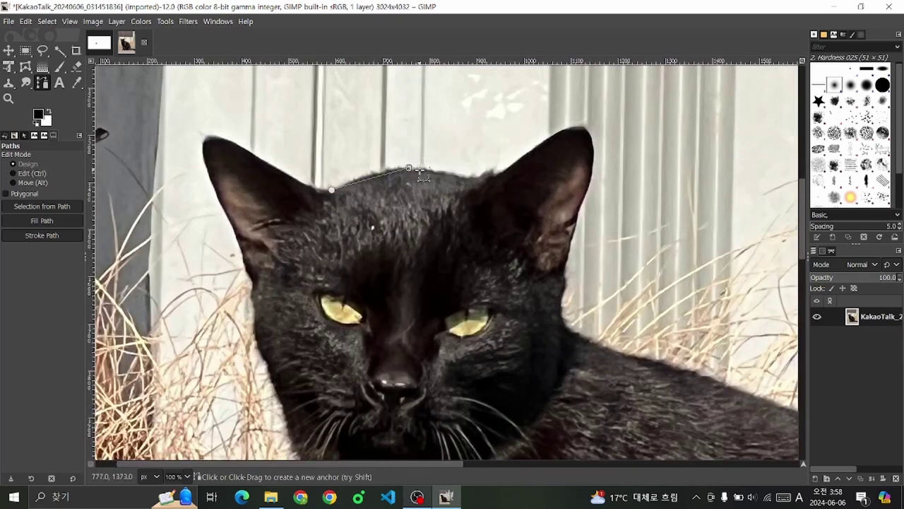
pyautogui.keyDown('ctrl'); pyautogui.click(371, 173); pyautogui.keyUp('ctrl')
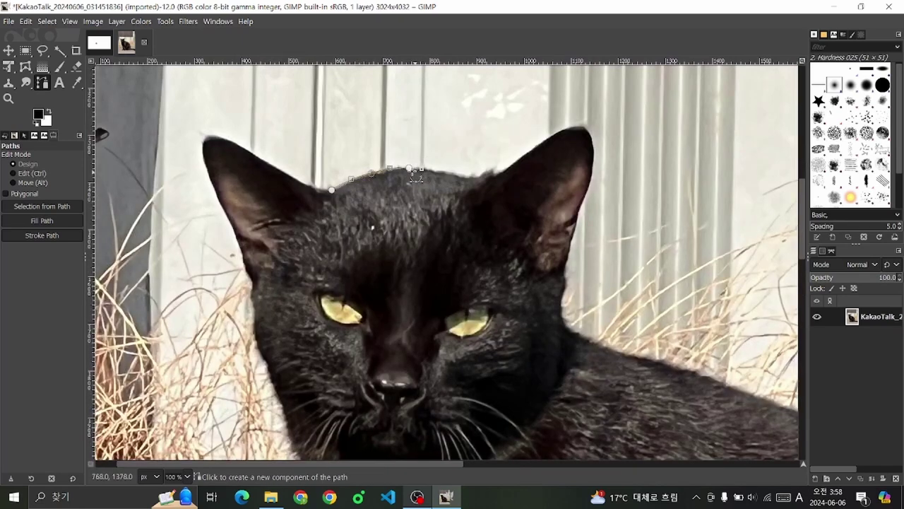
pyautogui.click(488, 178)
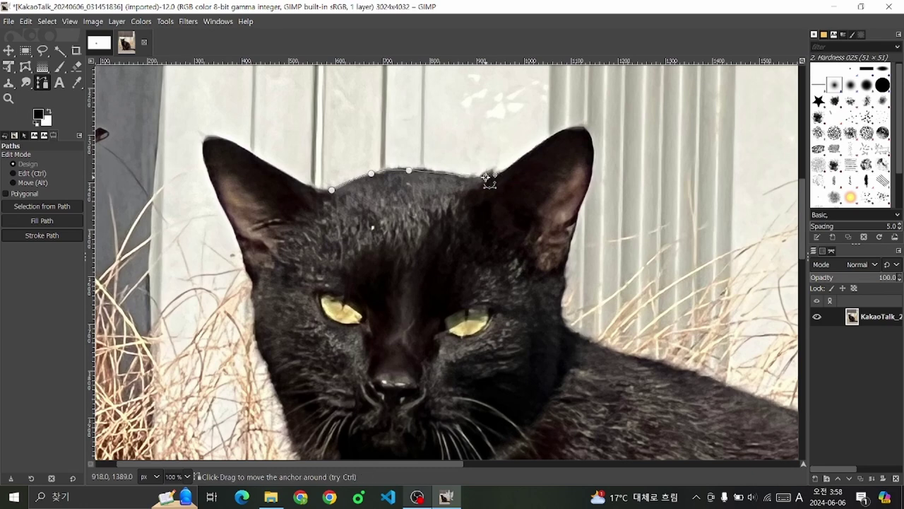
pyautogui.moveTo(487, 179); pyautogui.dragTo(486, 182)
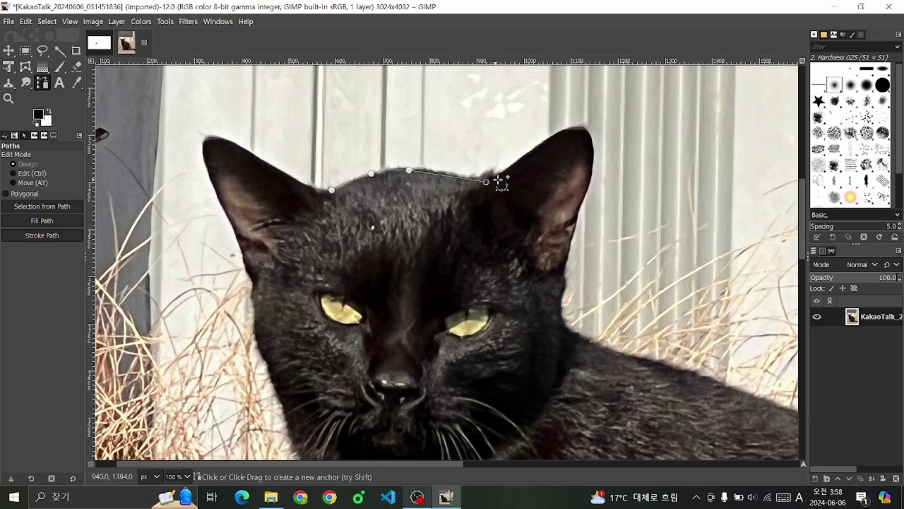
pyautogui.click(584, 124)
# Step: Zoom in and curve the path around the ear tip and its outer edge
pyautogui.keyDown('ctrl'); pyautogui.scroll(3, 605, 133); pyautogui.keyUp('ctrl')
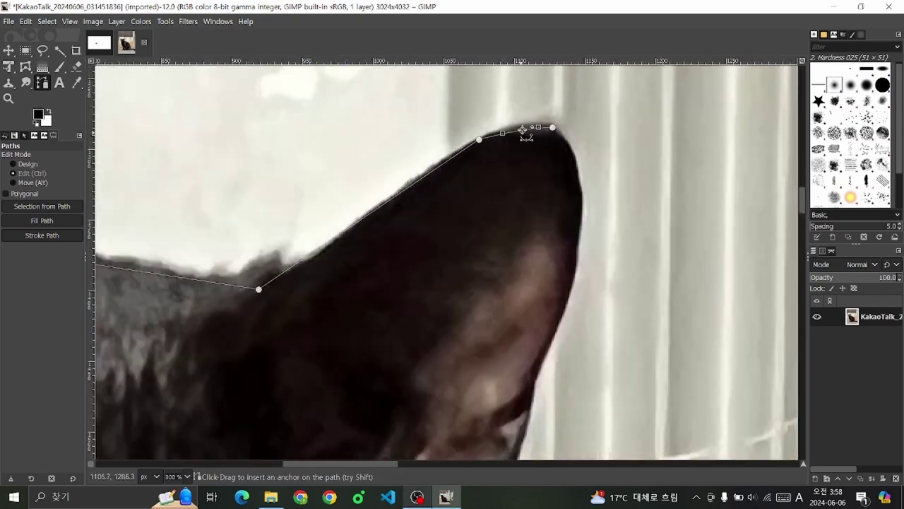
pyautogui.scroll(-3, 569, 183)
pyautogui.keyDown('ctrl'); pyautogui.scroll(-2, 568, 182); pyautogui.keyUp('ctrl')
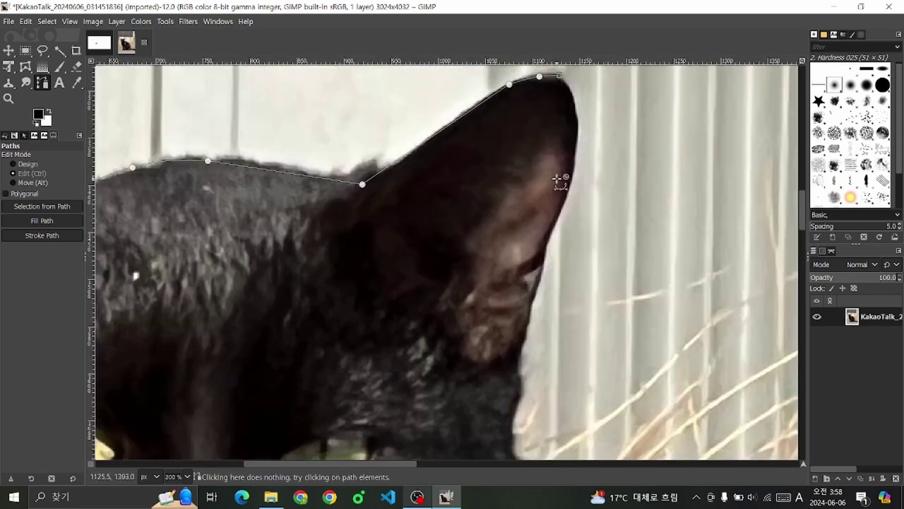
pyautogui.keyDown('ctrl'); pyautogui.scroll(-1, 565, 169); pyautogui.keyUp('ctrl')
pyautogui.keyDown('ctrl'); pyautogui.scroll(3, 570, 158); pyautogui.keyUp('ctrl')
pyautogui.click(557, 174)
pyautogui.keyDown('ctrl'); pyautogui.scroll(1, 549, 170); pyautogui.keyUp('ctrl')
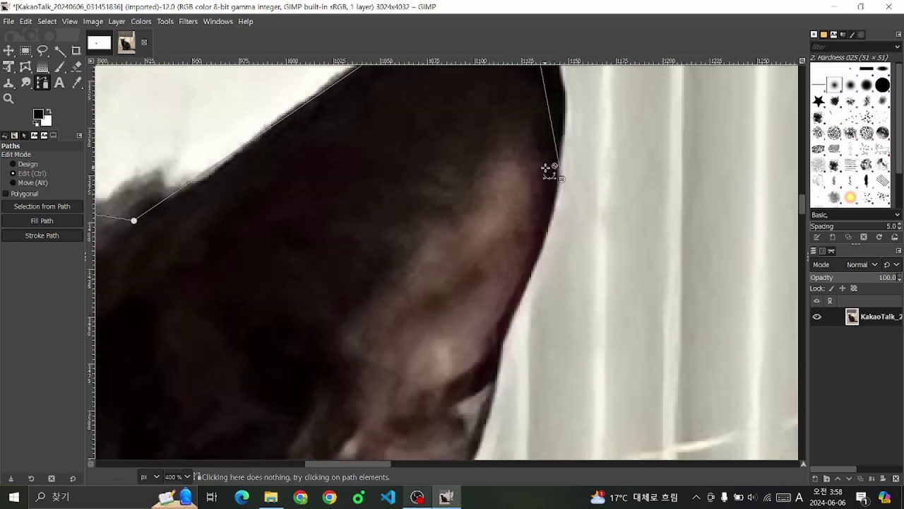
pyautogui.keyDown('ctrl'); pyautogui.scroll(-1, 551, 145); pyautogui.keyUp('ctrl')
pyautogui.keyDown('ctrl'); pyautogui.scroll(-1, 551, 141); pyautogui.keyUp('ctrl')
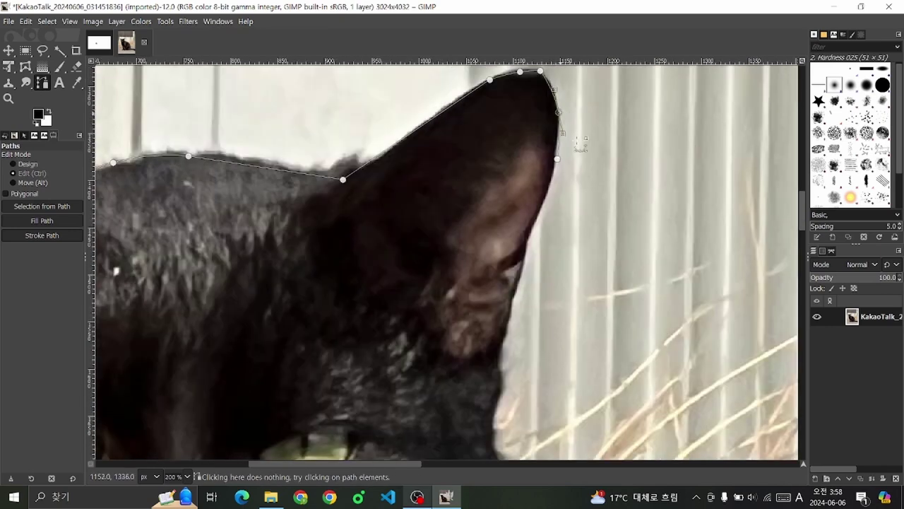
pyautogui.click(555, 162)
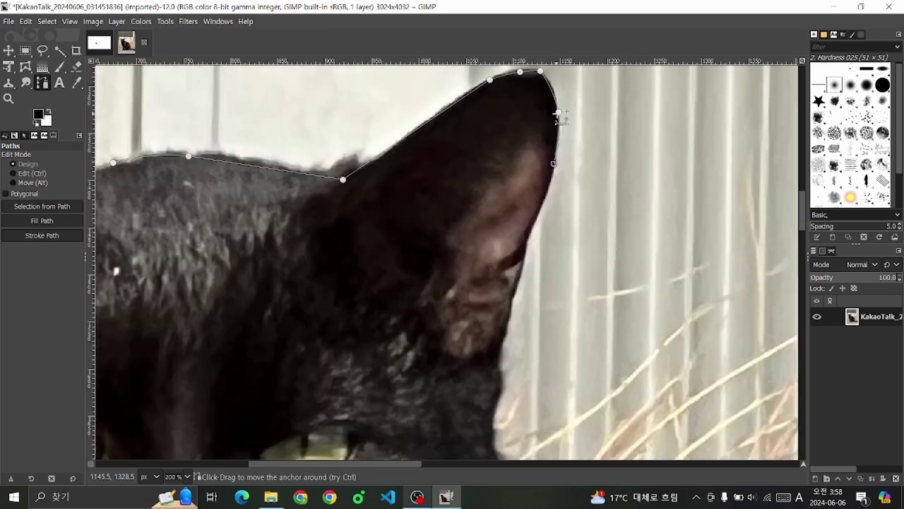
pyautogui.moveTo(556, 115); pyautogui.dragTo(555, 151)
# Step: Continue the path from below the ear down the cat's side
pyautogui.keyDown('ctrl'); pyautogui.scroll(1, 579, 177); pyautogui.keyUp('ctrl')
pyautogui.keyDown('ctrl'); pyautogui.scroll(-1, 580, 177); pyautogui.keyUp('ctrl')
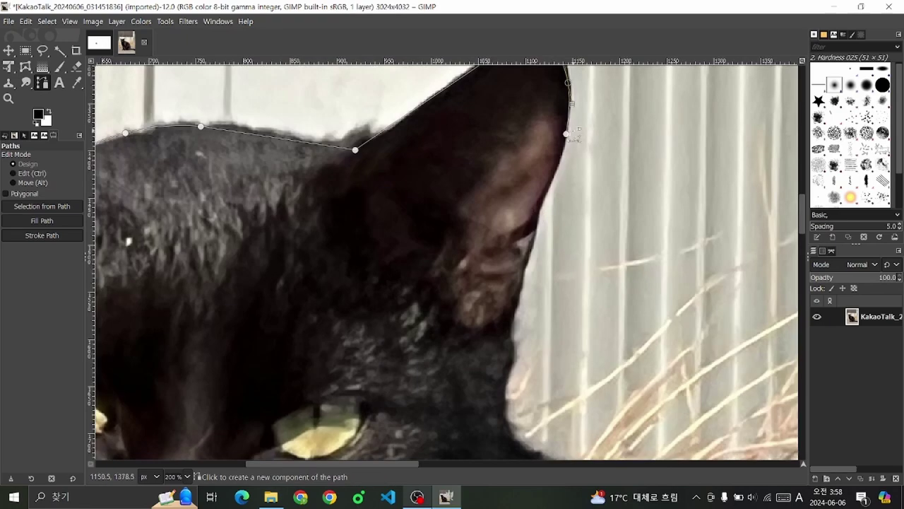
pyautogui.click(567, 133)
pyautogui.click(518, 288)
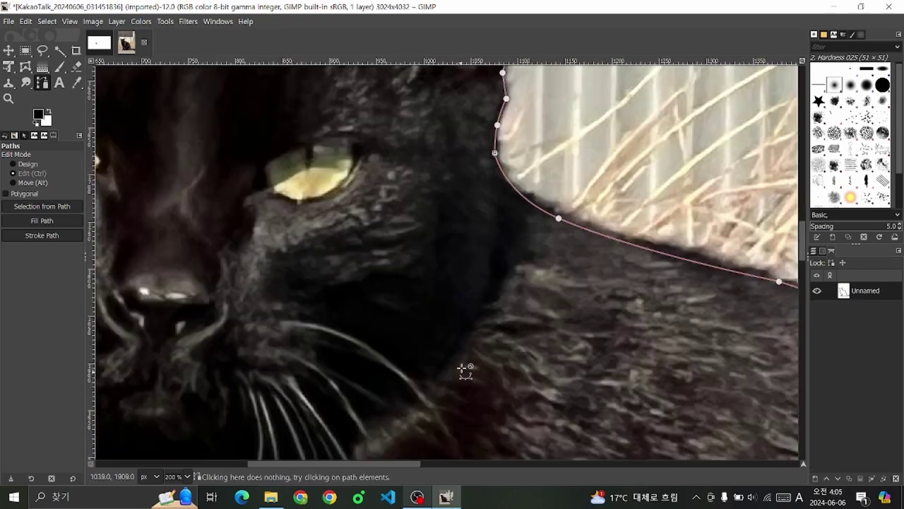
pyautogui.keyDown('ctrl'); pyautogui.scroll(1, 431, 303); pyautogui.keyUp('ctrl')
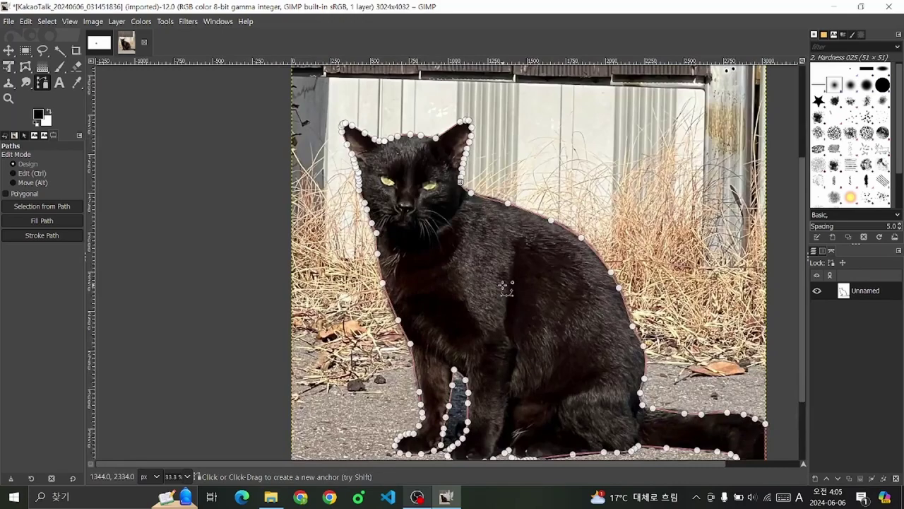
pyautogui.keyDown('ctrl'); pyautogui.scroll(-1, 419, 192); pyautogui.keyUp('ctrl')
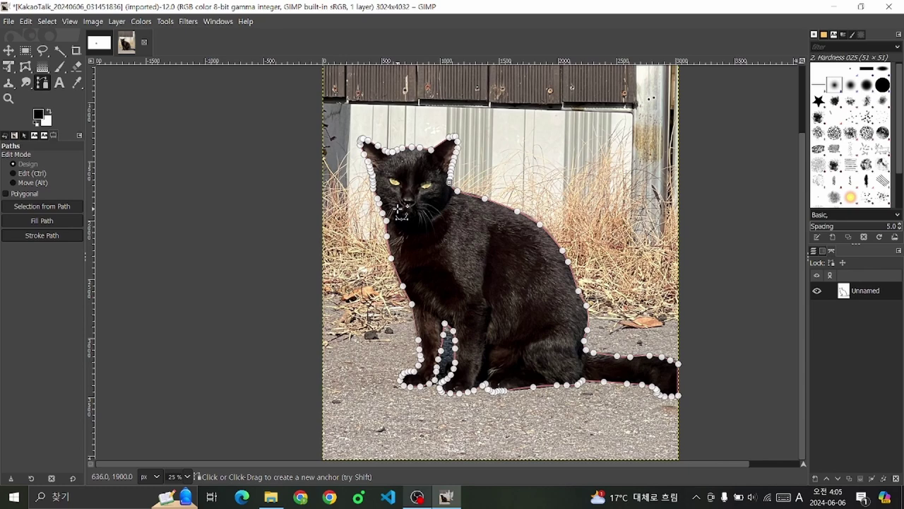
# Step: Turn the cat outline path into a selection and copy the cat
pyautogui.rightClick(453, 227)
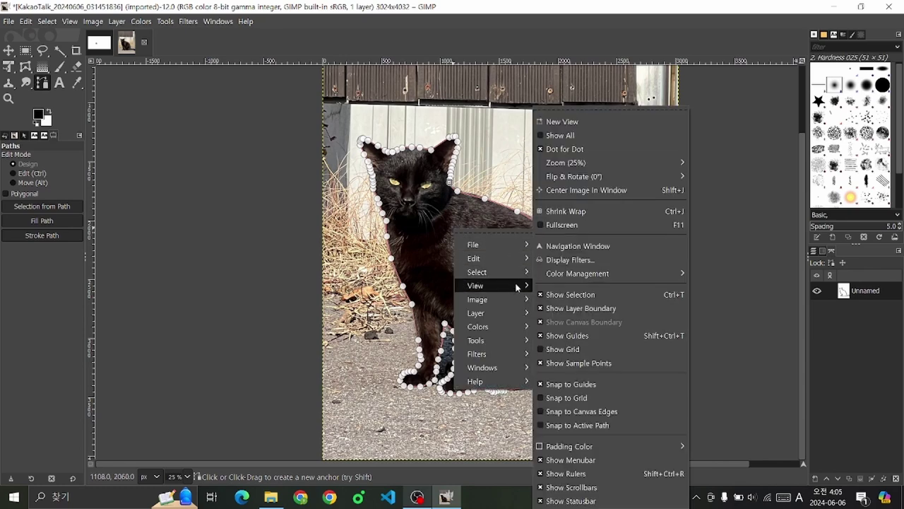
pyautogui.moveTo(477, 272)
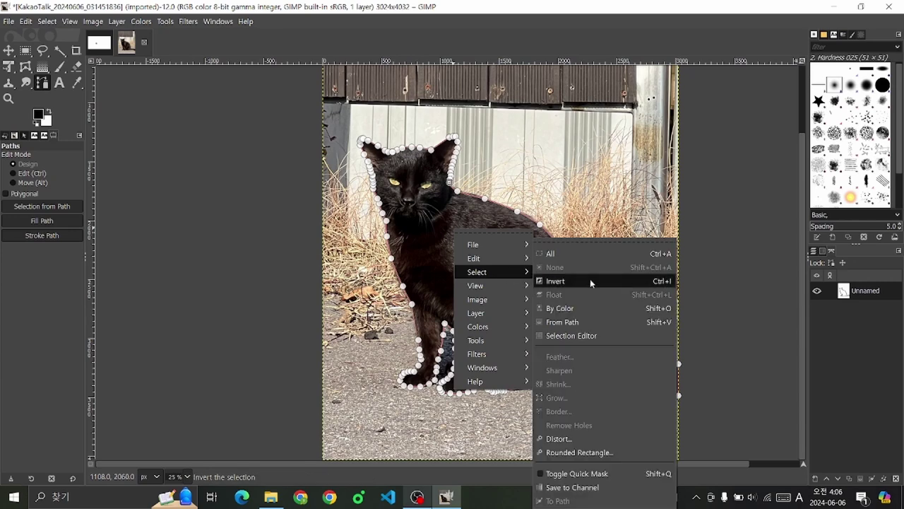
pyautogui.click(595, 324)
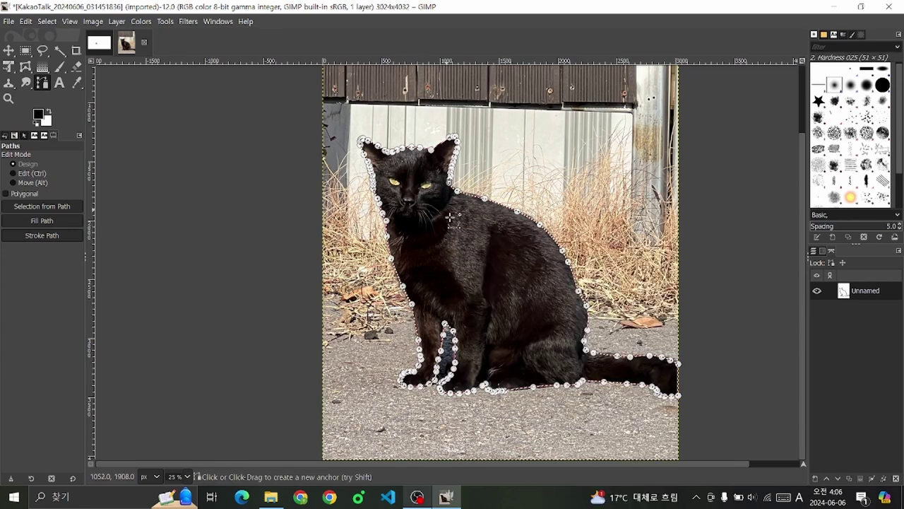
pyautogui.hotkey('ctrl', 'c')
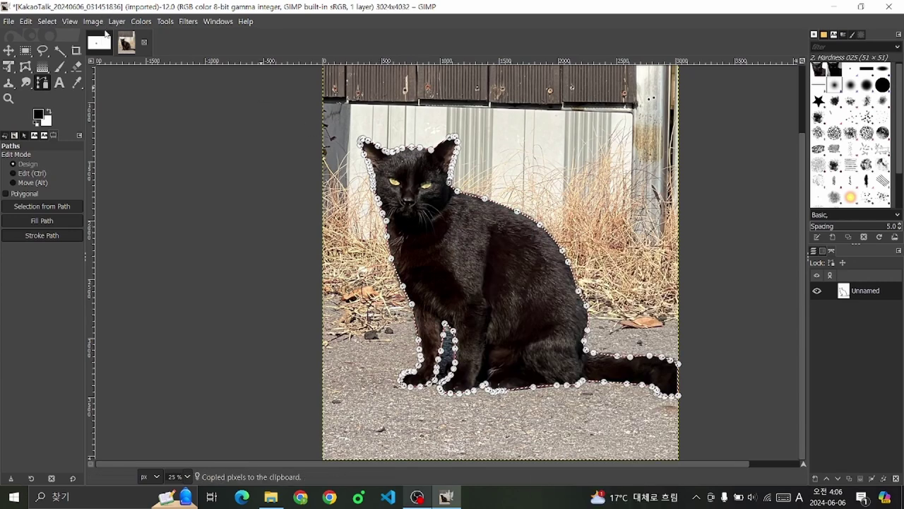
# Step: Paste the cat into the white 1920×1080 image as its own new layer
pyautogui.hotkey('alt', '1')
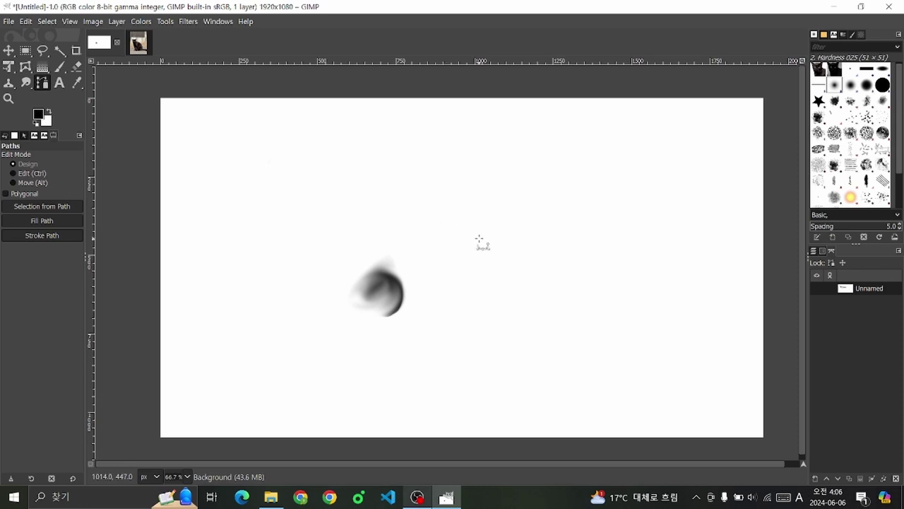
pyautogui.hotkey('ctrl', 'v')
pyautogui.rightClick(524, 246)
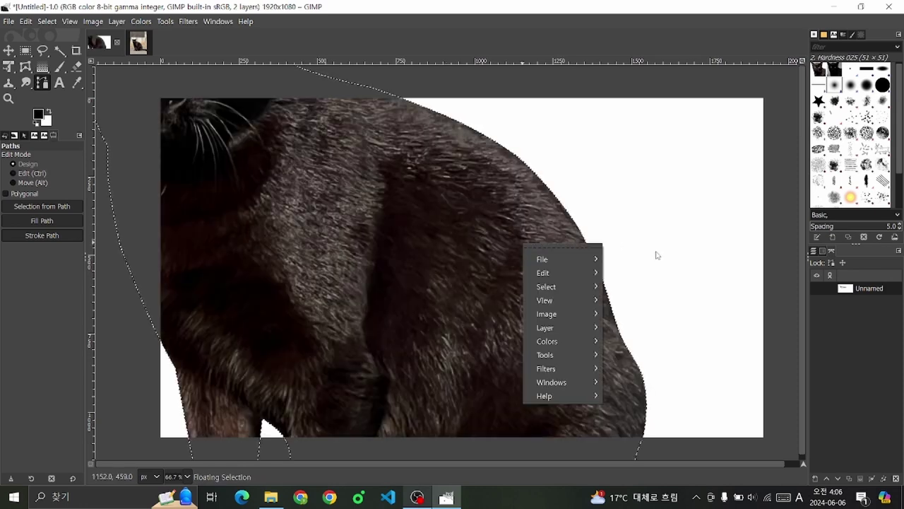
pyautogui.click(814, 258)
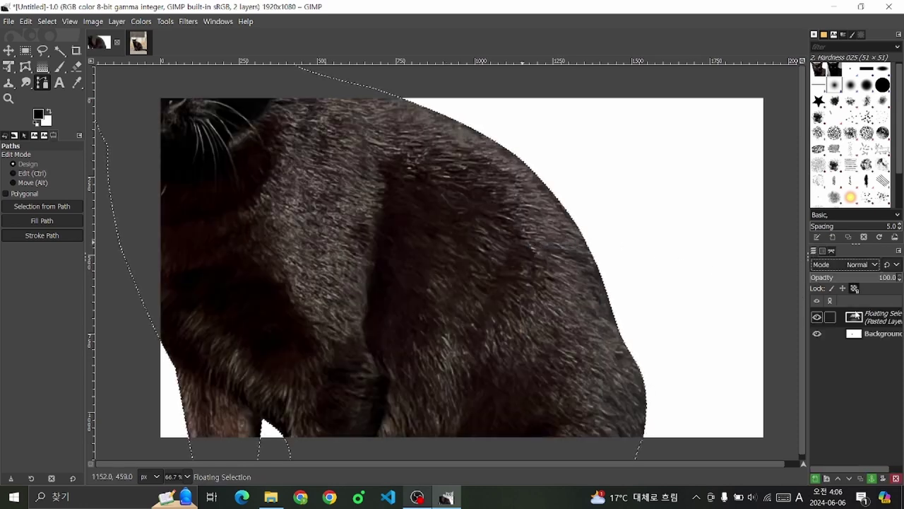
pyautogui.click(816, 478)
# Step: Scale the pasted cat layer to 500 × 409 pixels
pyautogui.rightClick(865, 315)
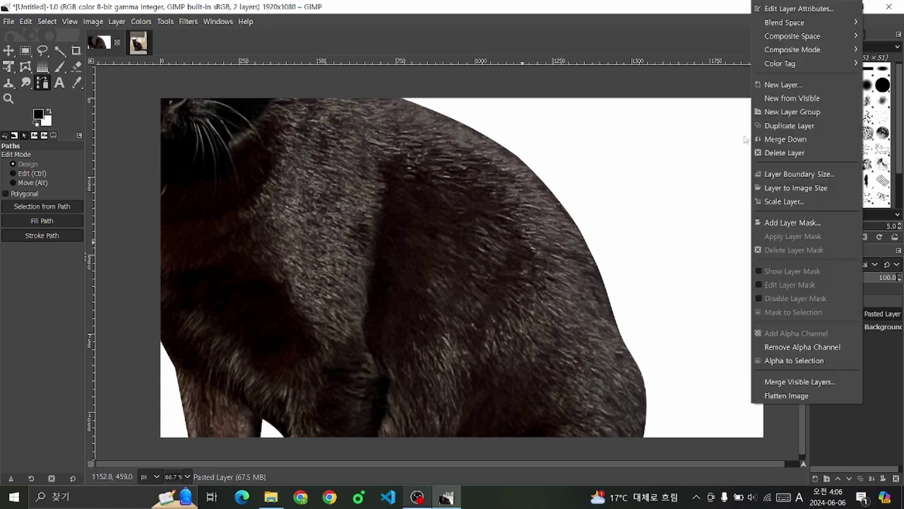
pyautogui.click(824, 199)
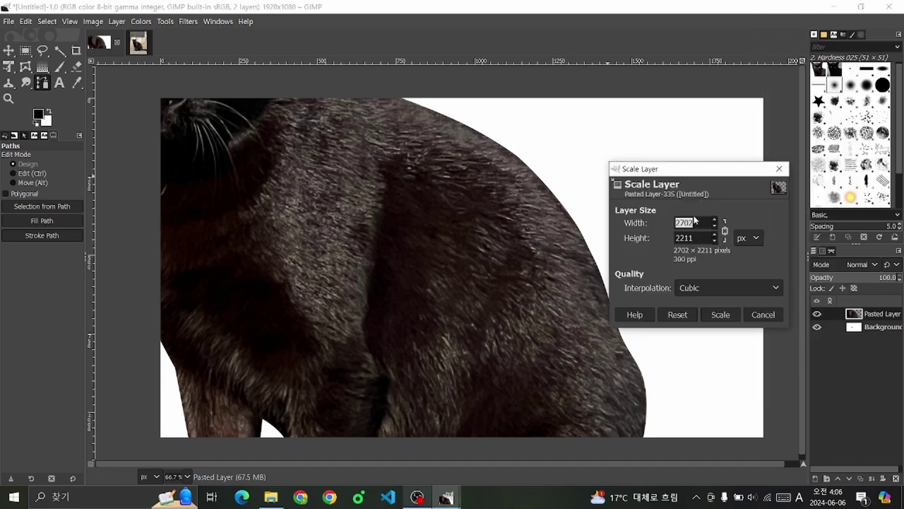
pyautogui.click(694, 222)
pyautogui.write('500')
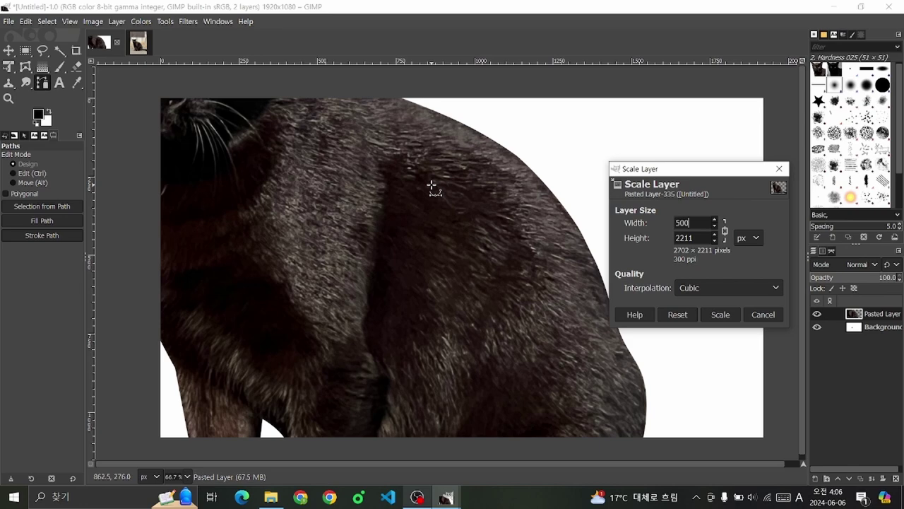
pyautogui.press('Tab')
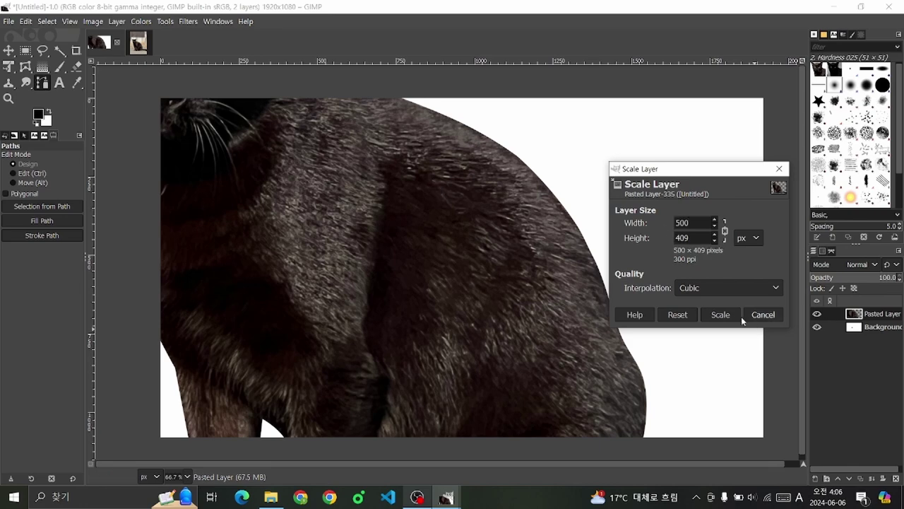
pyautogui.click(736, 315)
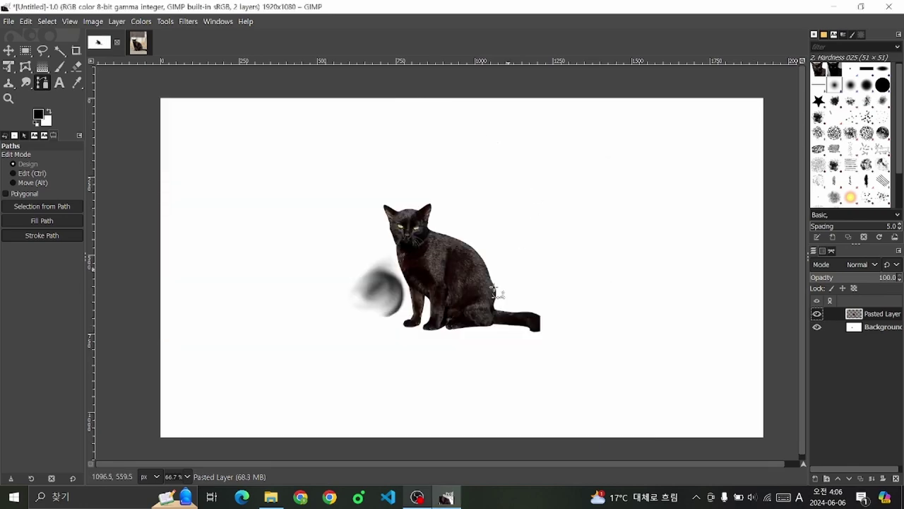
# Step: Move the cat up and to the right side of the canvas
pyautogui.click(8, 50)
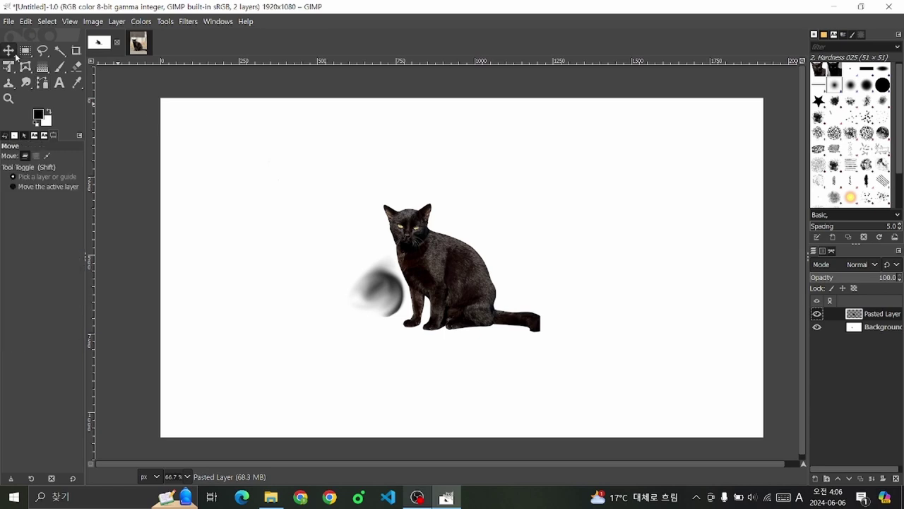
pyautogui.moveTo(445, 275); pyautogui.dragTo(567, 243)
pyautogui.keyDown('ctrl'); pyautogui.scroll(2, 645, 236); pyautogui.keyUp('ctrl')
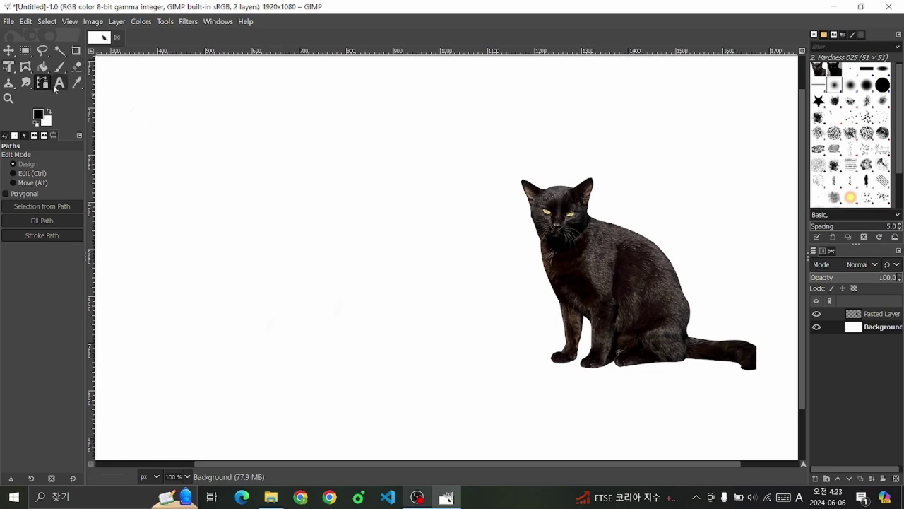
# Step: Add a text box at the upper left reading 'sdsfas'
pyautogui.click(59, 83)
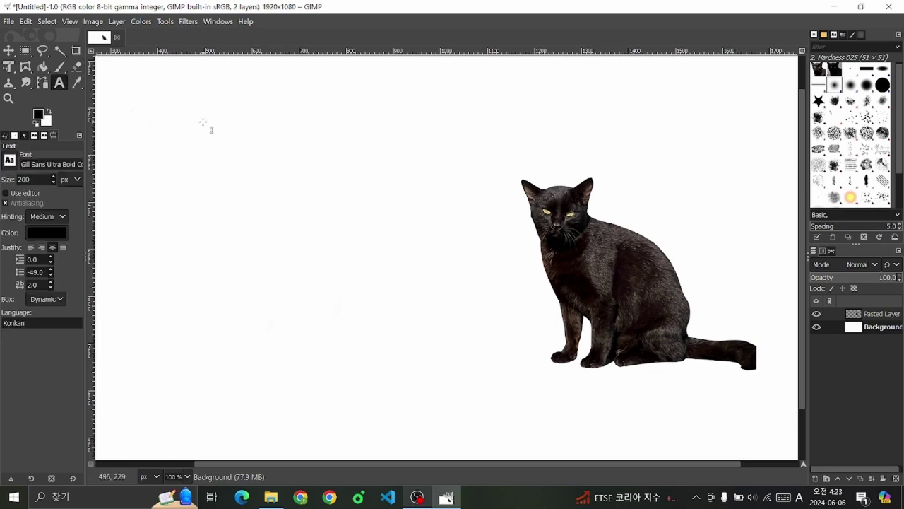
pyautogui.click(230, 153)
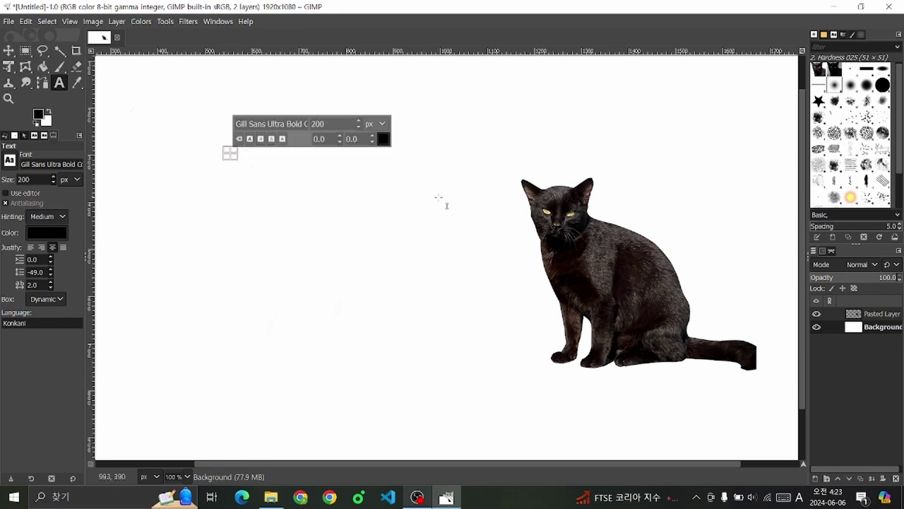
pyautogui.write('sds')
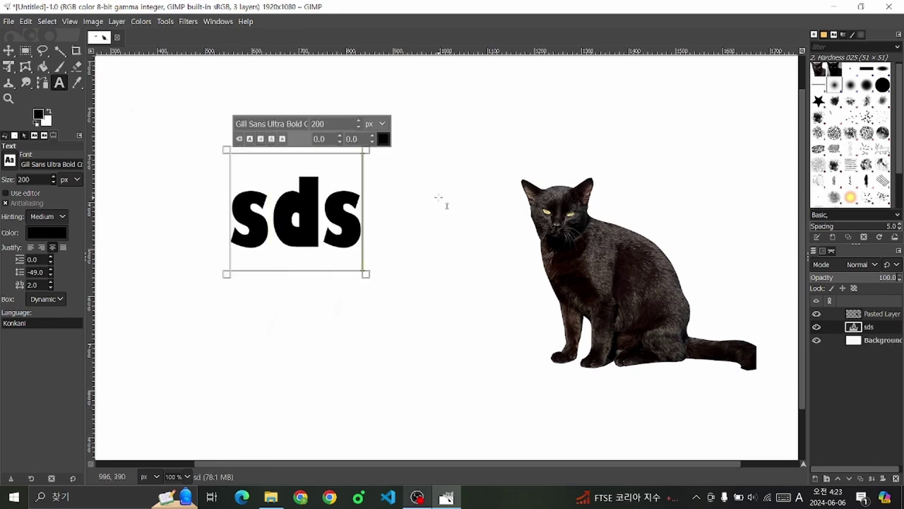
pyautogui.write('fas')
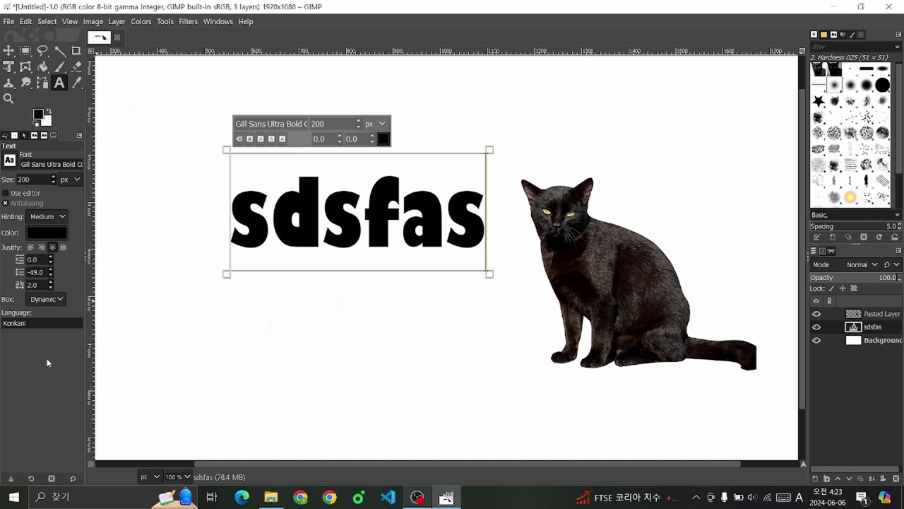
# Step: Set the text font to Gulim at 100 px size
pyautogui.click(10, 161)
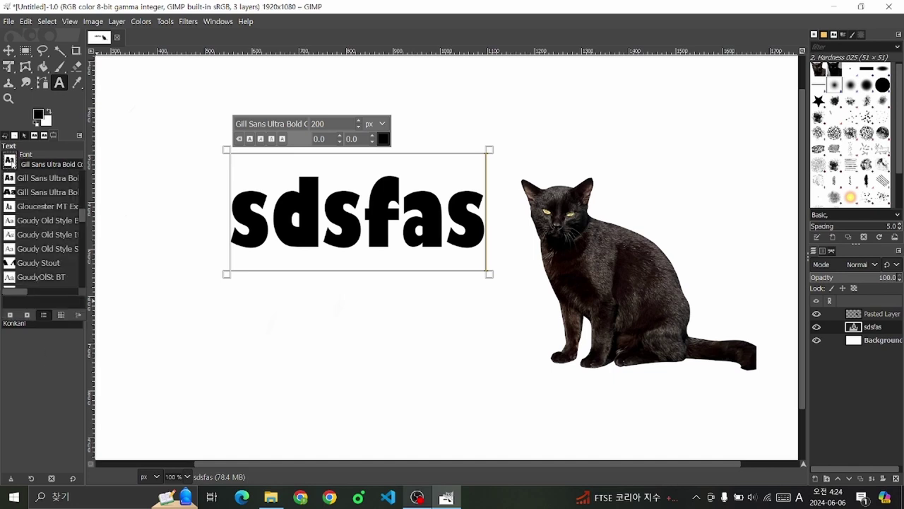
pyautogui.click(33, 259)
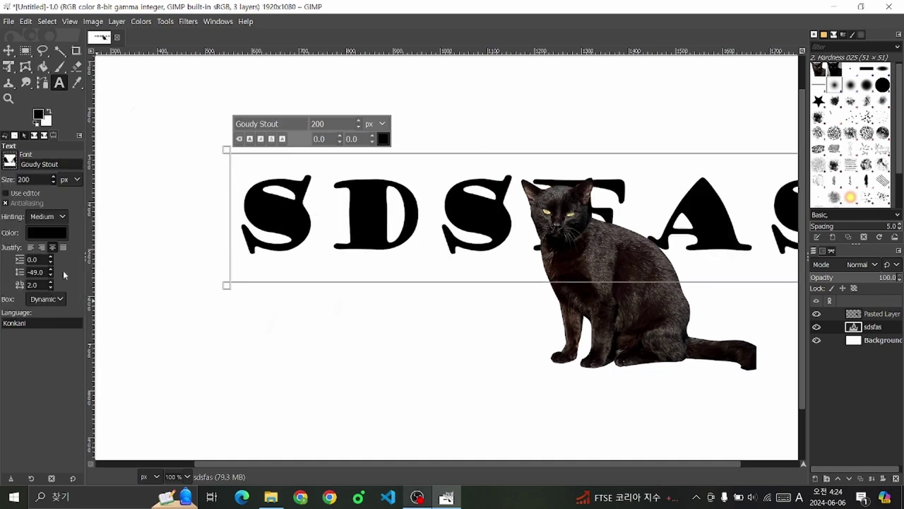
pyautogui.click(10, 161)
pyautogui.click(34, 258)
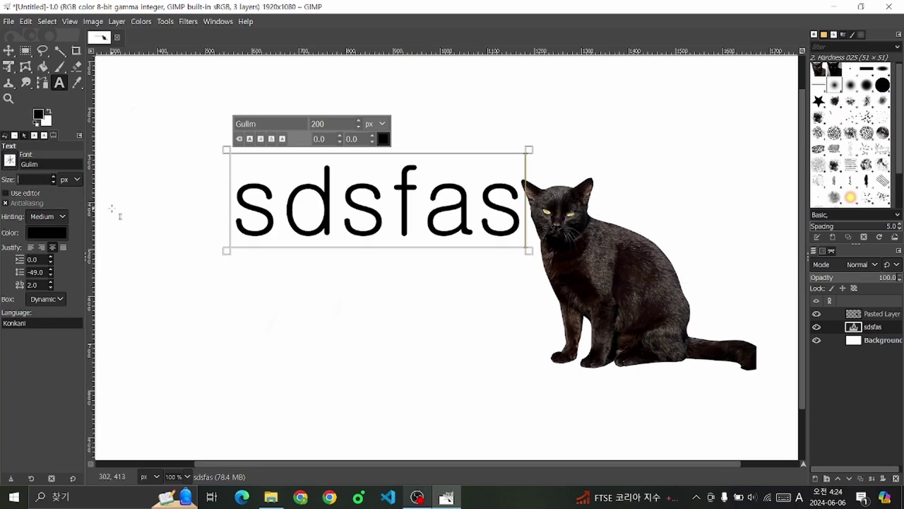
pyautogui.write('100')
pyautogui.press('Return')
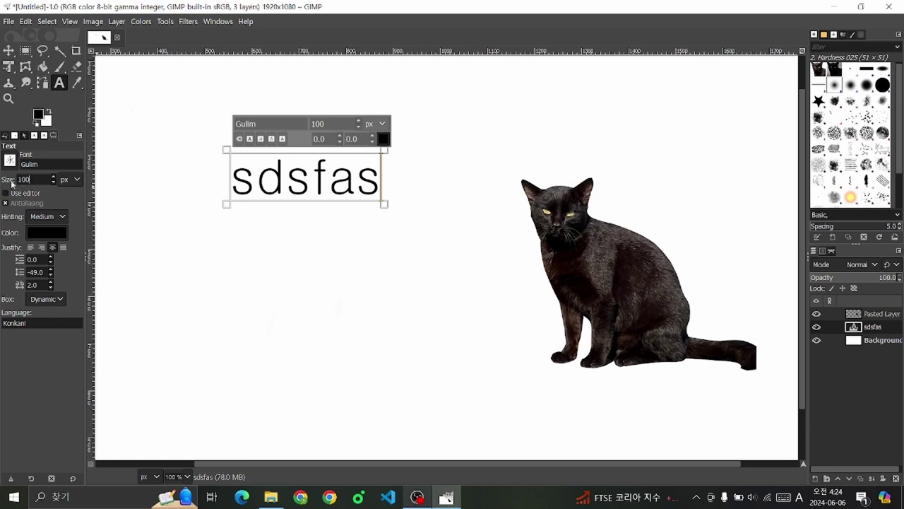
# Step: Colour the text dark green
pyautogui.click(56, 230)
pyautogui.click(59, 251)
pyautogui.click(147, 330)
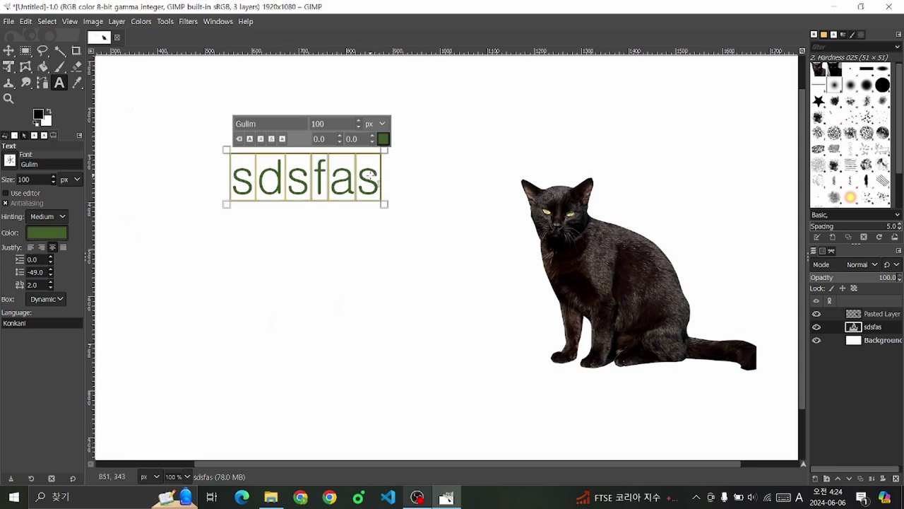
# Step: Add a second line 'sdfsfd', reset line spacing to 0, and commit the text
pyautogui.press('Return')
pyautogui.write('sdfsfd')
pyautogui.write('0')
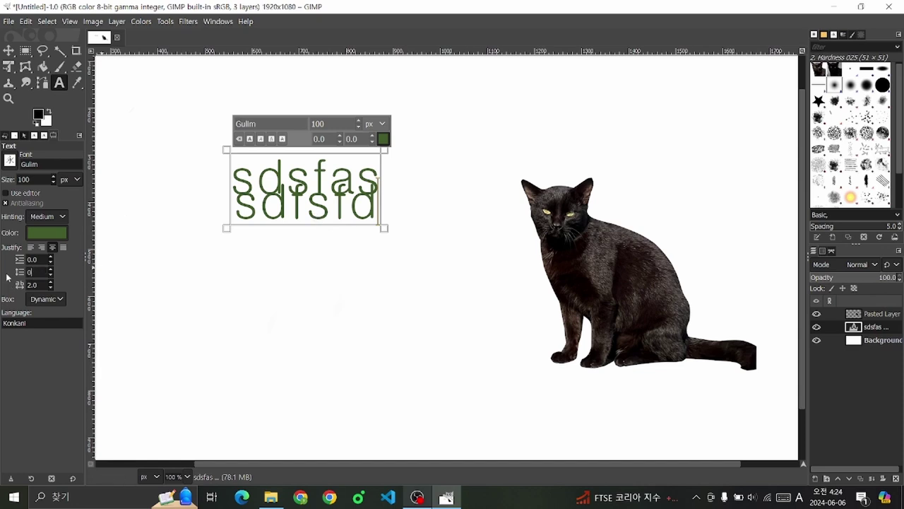
pyautogui.press('Return')
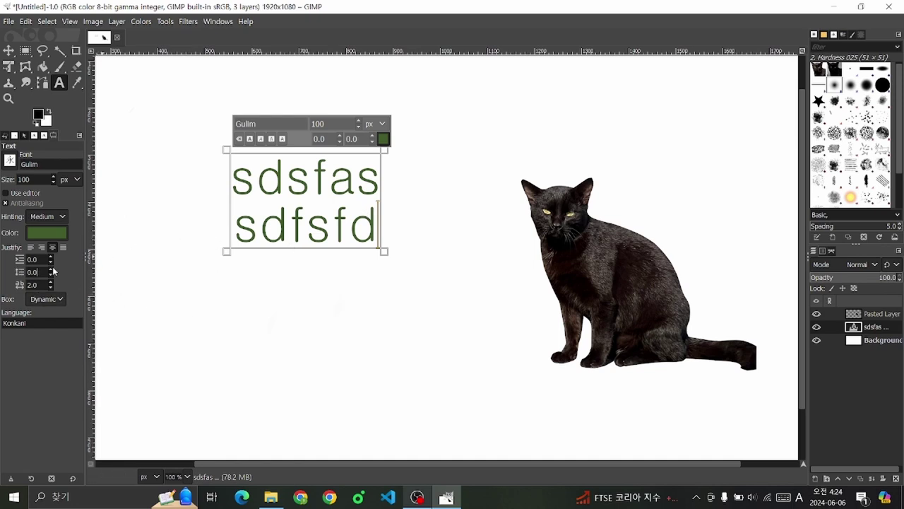
pyautogui.scroll(7, 52, 290)
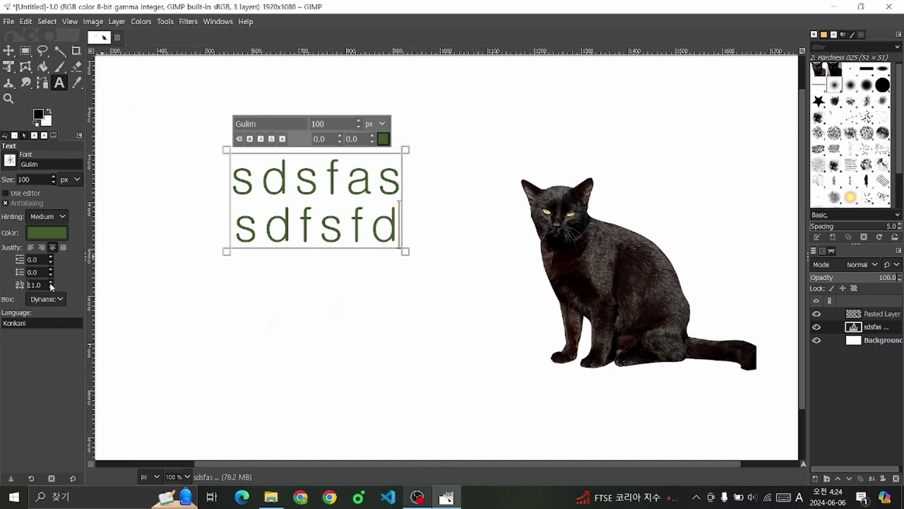
pyautogui.scroll(-2, 52, 288)
pyautogui.scroll(-2, 52, 288)
pyautogui.scroll(-2, 52, 288)
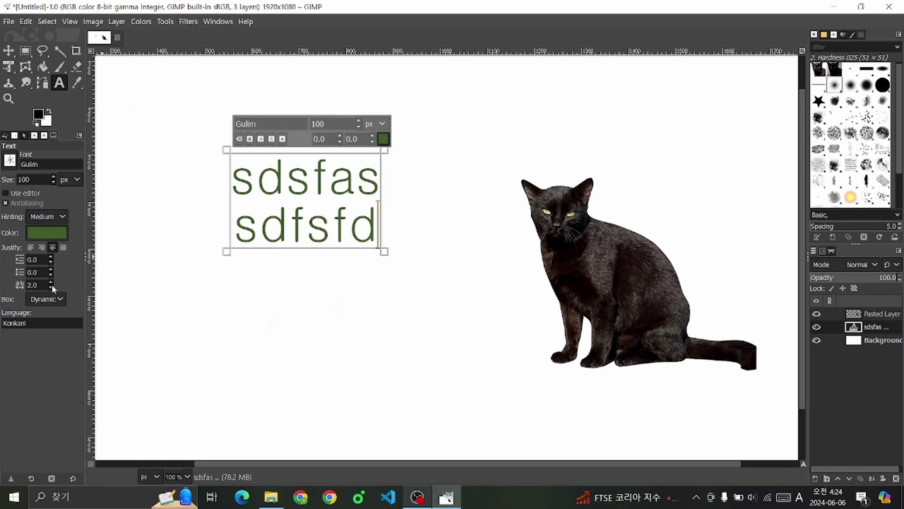
pyautogui.scroll(-2, 52, 289)
pyautogui.scroll(-1, 53, 288)
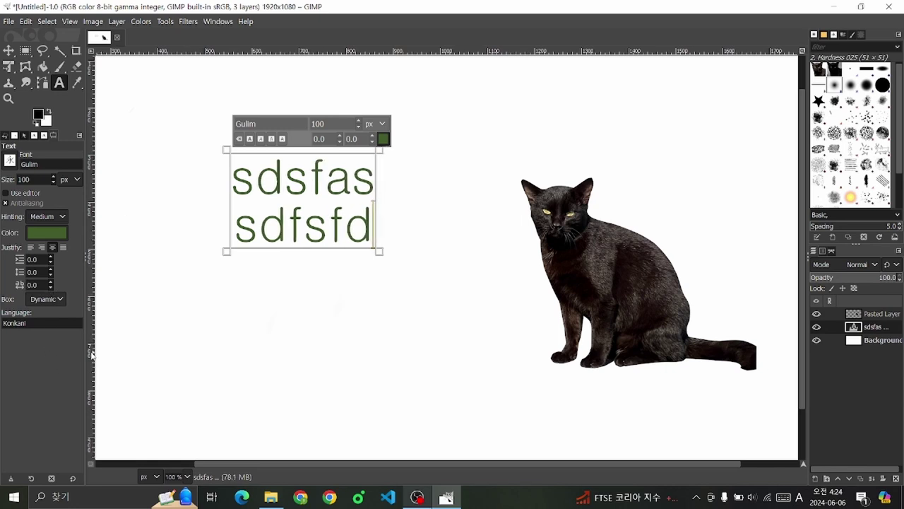
pyautogui.click(42, 83)
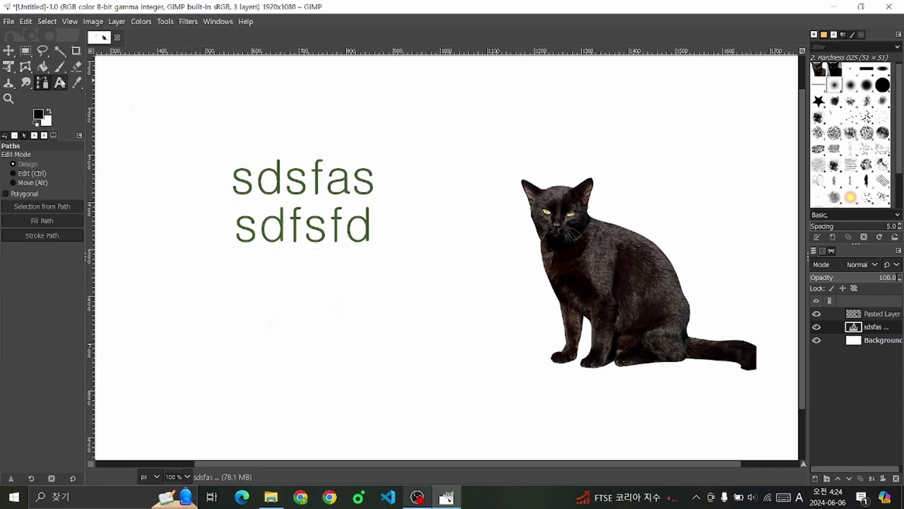
pyautogui.click(59, 82)
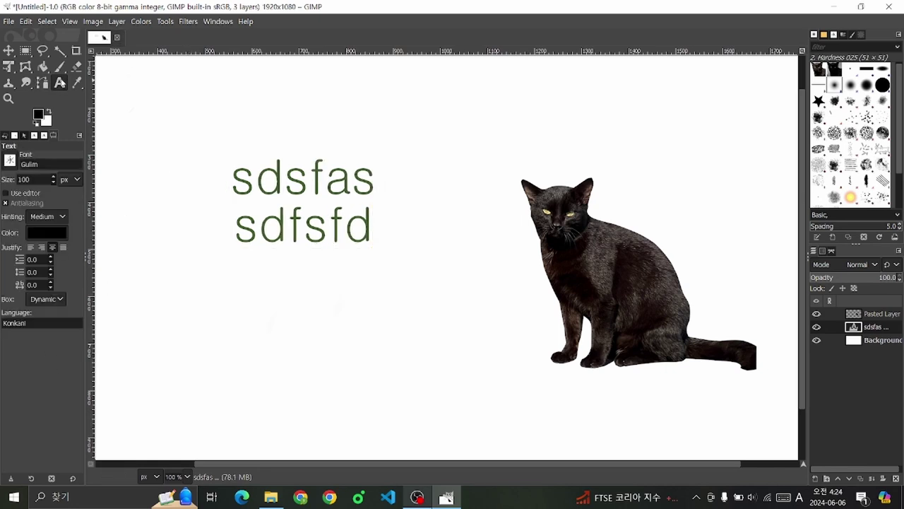
pyautogui.click(77, 83)
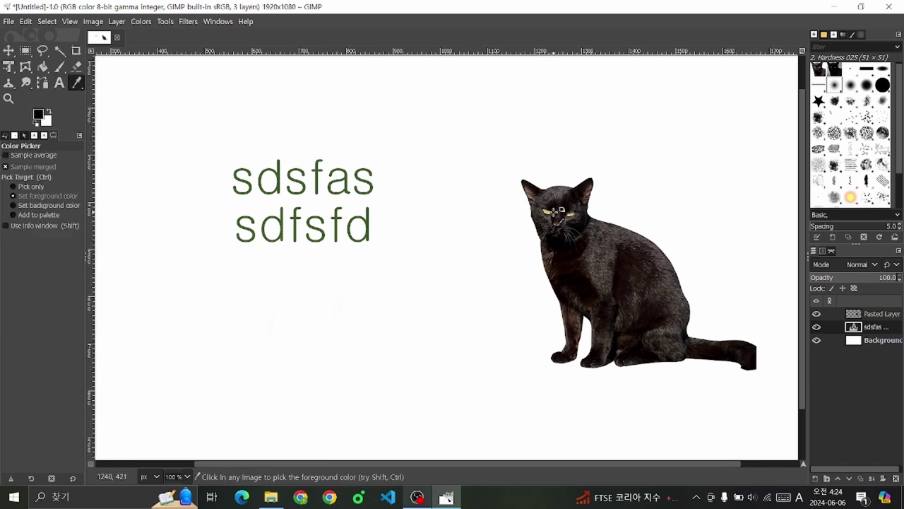
# Step: Sample green from the image and add a new layer named background3 above the cat
pyautogui.click(560, 202)
pyautogui.scroll(2, 322, 170)
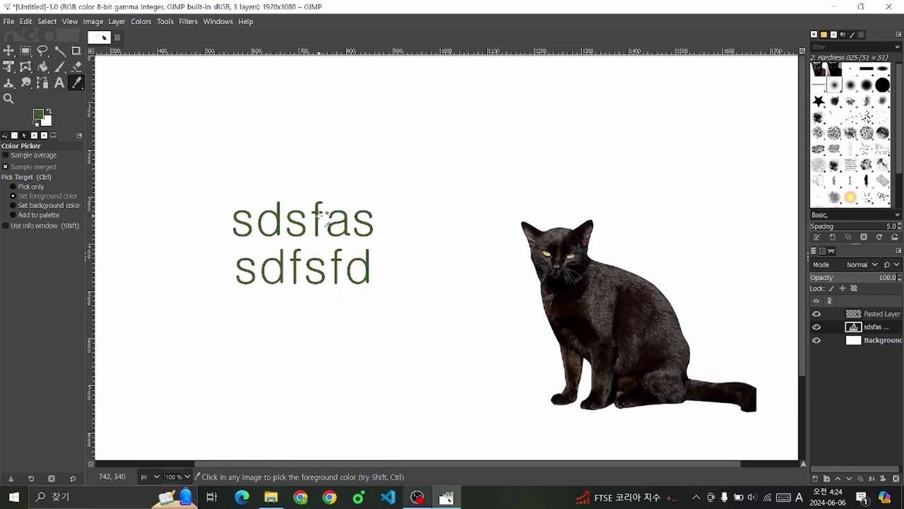
pyautogui.keyDown('ctrl'); pyautogui.scroll(1, 321, 212); pyautogui.keyUp('ctrl')
pyautogui.press('p')
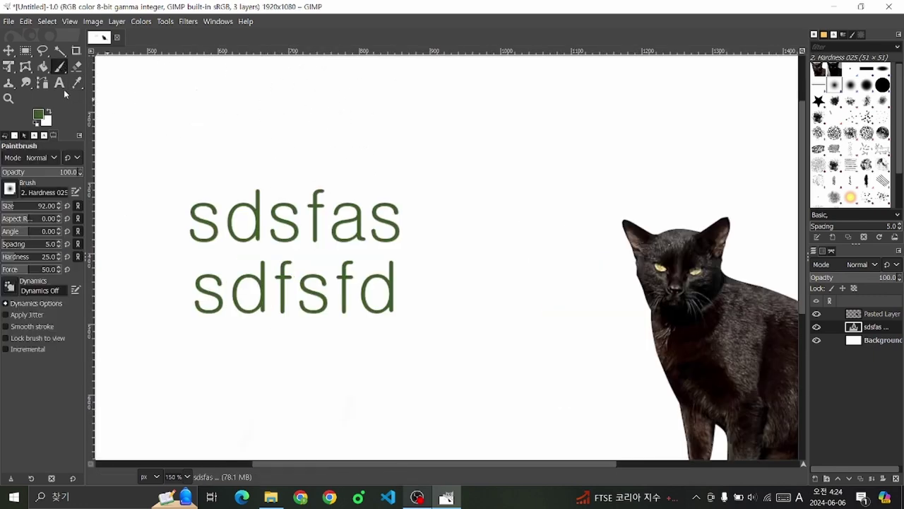
pyautogui.click(874, 314)
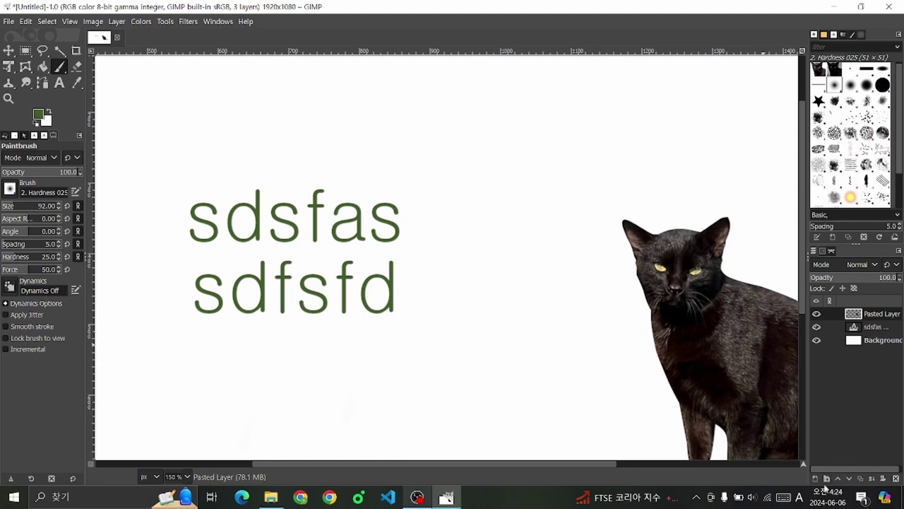
pyautogui.click(816, 479)
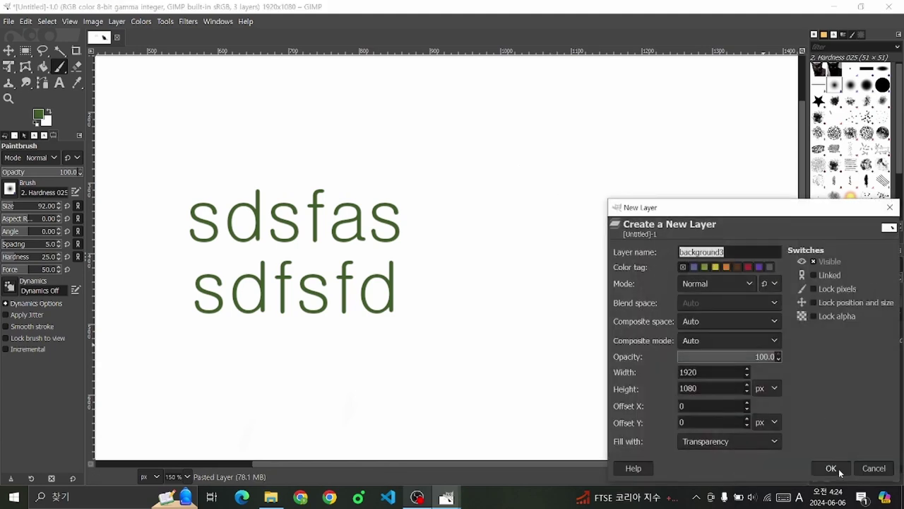
pyautogui.click(832, 468)
# Step: Paint a soft green blob and a black blot, then green over the blot's lower part
pyautogui.moveTo(544, 184); pyautogui.dragTo(509, 202)
pyautogui.scroll(-1, 499, 300)
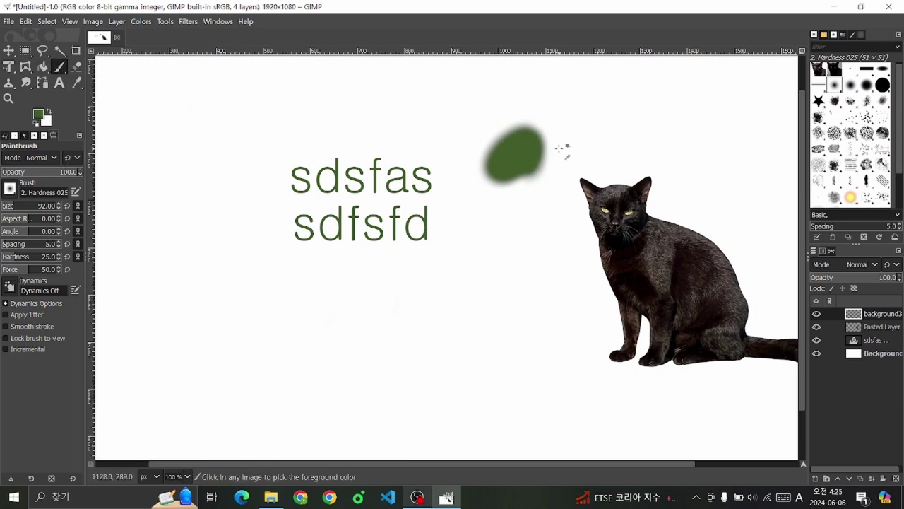
pyautogui.keyDown('ctrl'); pyautogui.click(634, 200); pyautogui.keyUp('ctrl')
pyautogui.scroll(2, 570, 73)
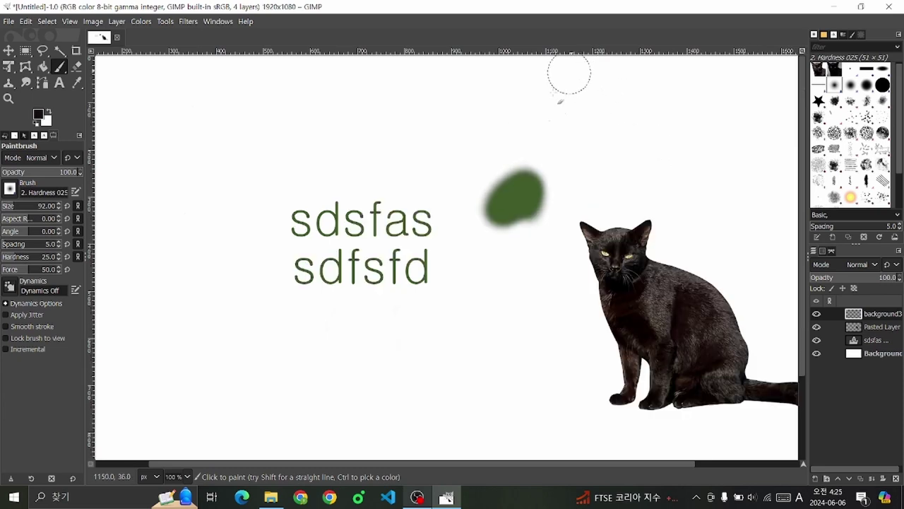
pyautogui.moveTo(561, 170)
pyautogui.mouseDown()
pyautogui.moveTo(565, 148)
pyautogui.moveTo(535, 151)
pyautogui.mouseUp()
pyautogui.keyDown('ctrl'); pyautogui.click(520, 196); pyautogui.keyUp('ctrl')
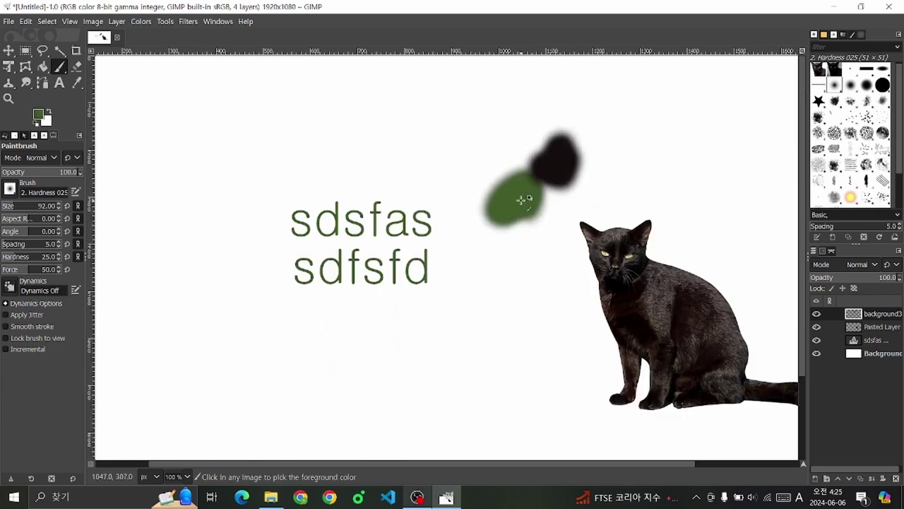
pyautogui.moveTo(521, 196); pyautogui.dragTo(555, 166)
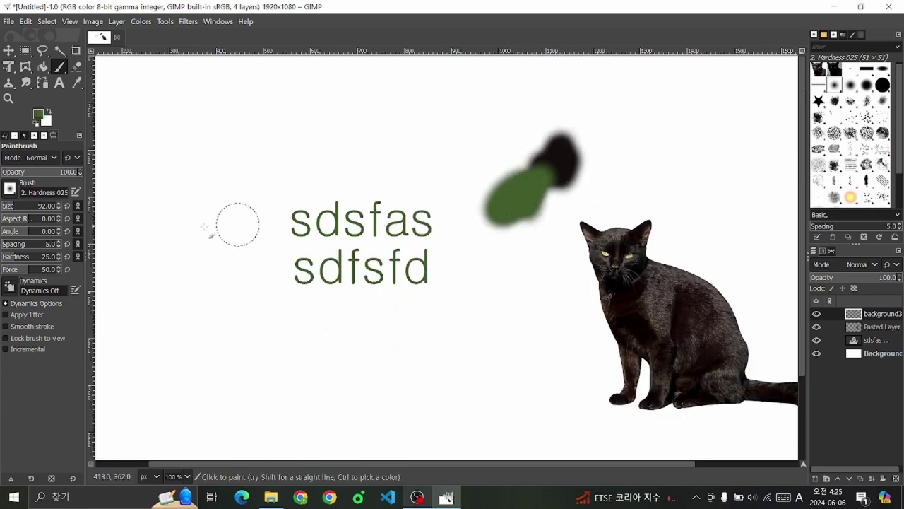
pyautogui.click(75, 67)
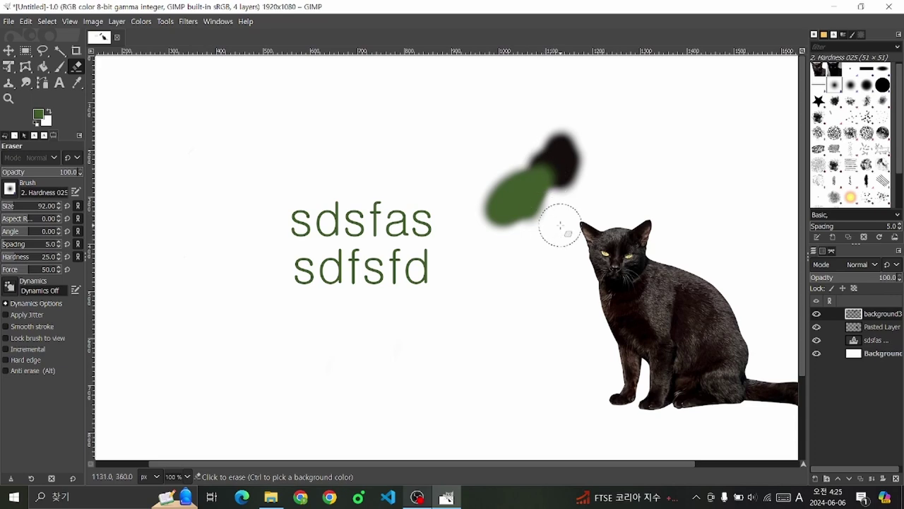
# Step: Sample the cat's dark fur as background colour, then reset background to white
pyautogui.click(37, 113)
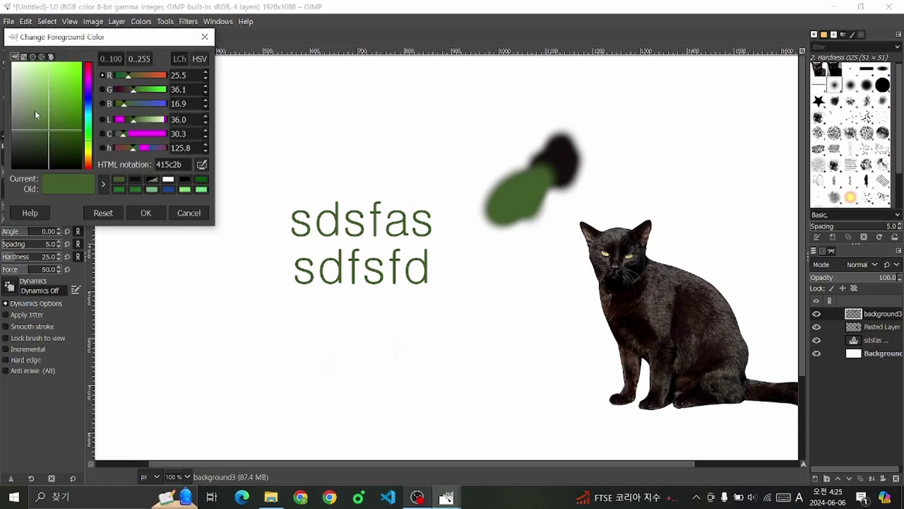
pyautogui.click(188, 211)
pyautogui.click(48, 120)
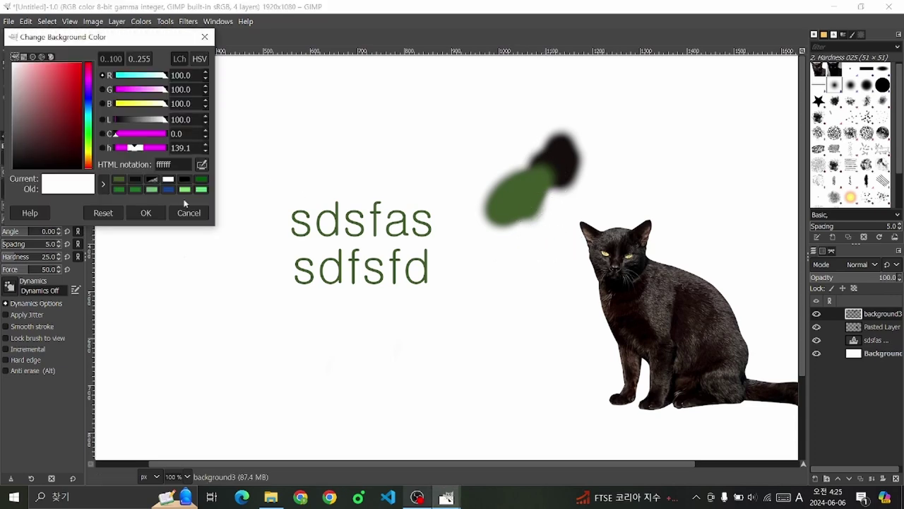
pyautogui.click(189, 212)
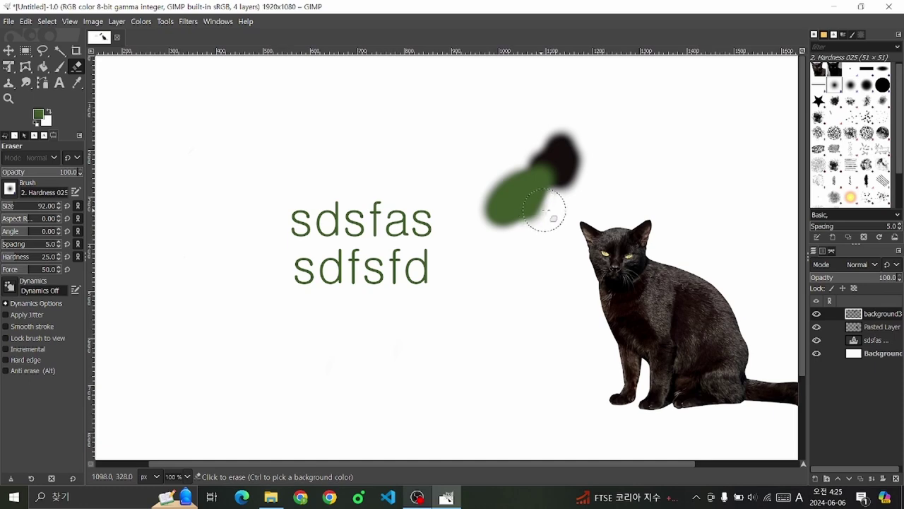
pyautogui.keyDown('ctrl'); pyautogui.click(629, 244); pyautogui.keyUp('ctrl')
pyautogui.click(45, 122)
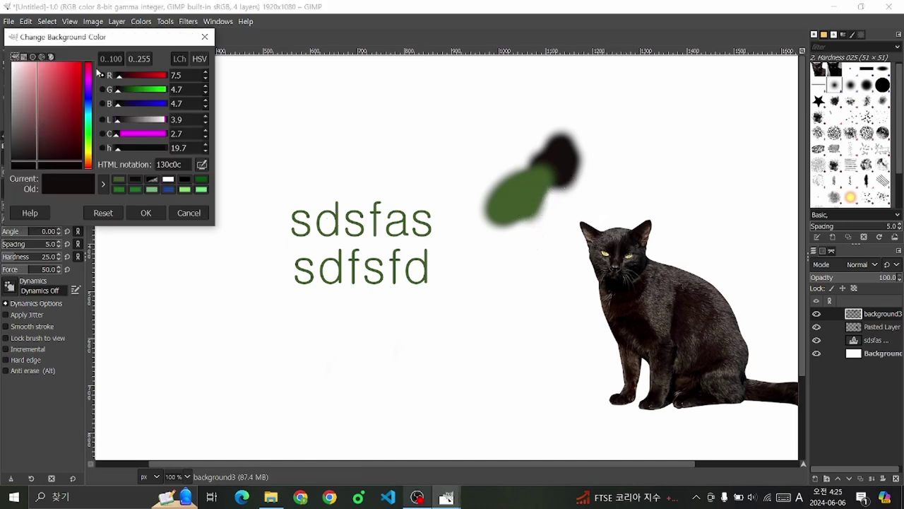
pyautogui.click(189, 211)
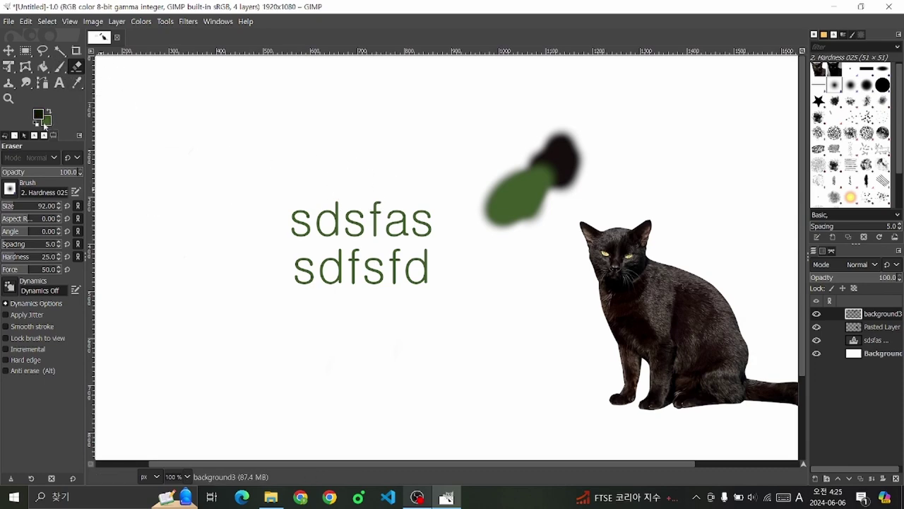
pyautogui.click(48, 120)
pyautogui.click(14, 63)
pyautogui.click(145, 205)
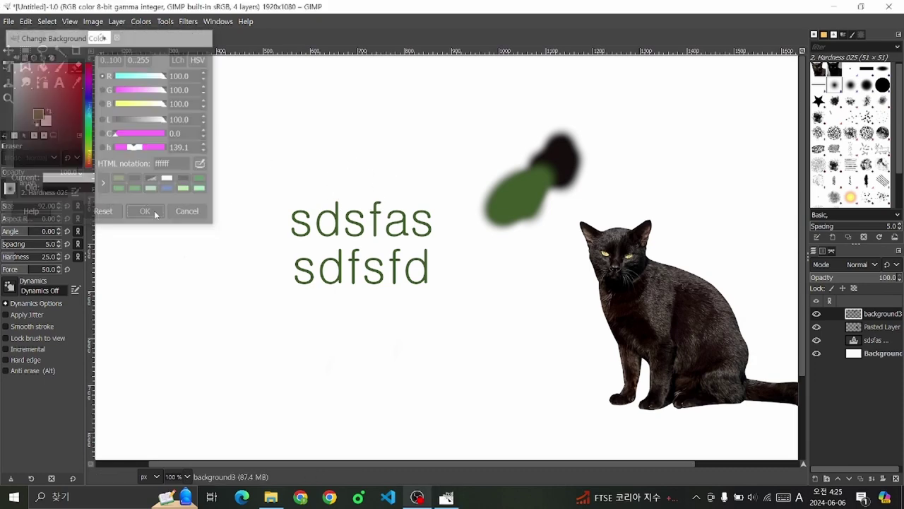
# Step: Paint a short green dab stroke just above the text
pyautogui.click(45, 119)
pyautogui.click(145, 210)
pyautogui.click(59, 67)
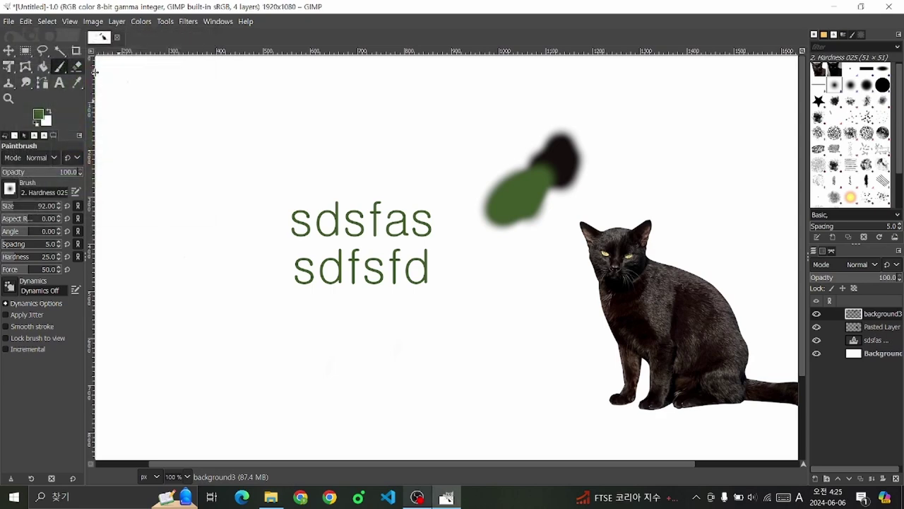
pyautogui.click(387, 164)
pyautogui.moveTo(387, 164); pyautogui.dragTo(386, 144)
# Step: Measure a distance above the green text with the Measure tool
pyautogui.click(77, 82)
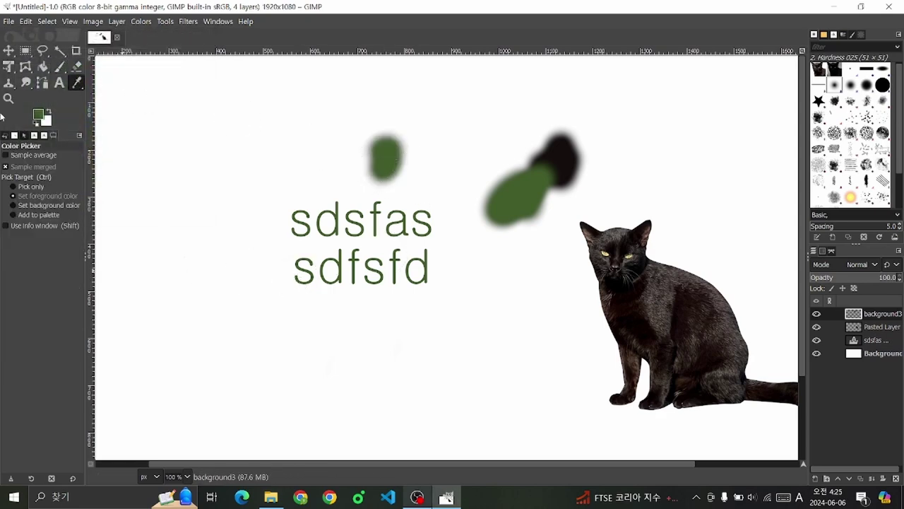
pyautogui.rightClick(78, 83)
pyautogui.rightClick(78, 87)
pyautogui.click(113, 99)
pyautogui.moveTo(188, 139)
pyautogui.mouseDown()
pyautogui.moveTo(200, 229)
pyautogui.moveTo(269, 196)
pyautogui.mouseUp()
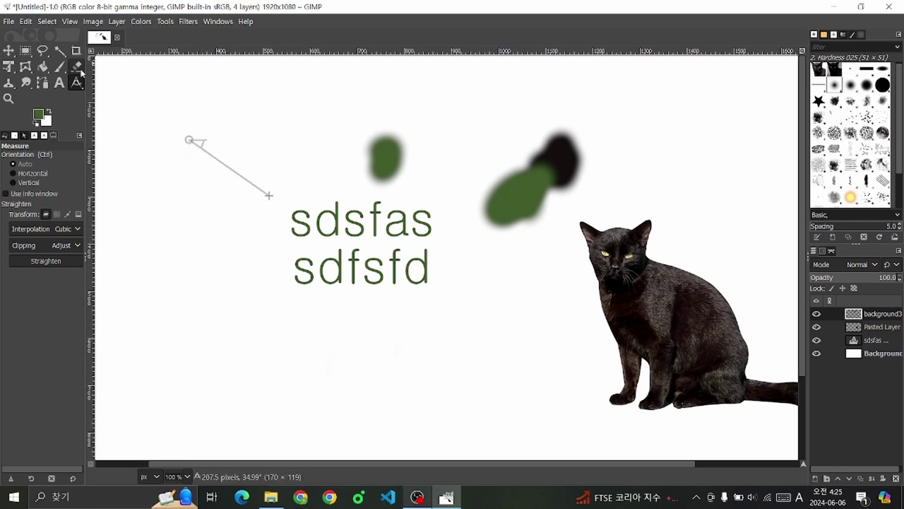
pyautogui.click(117, 82)
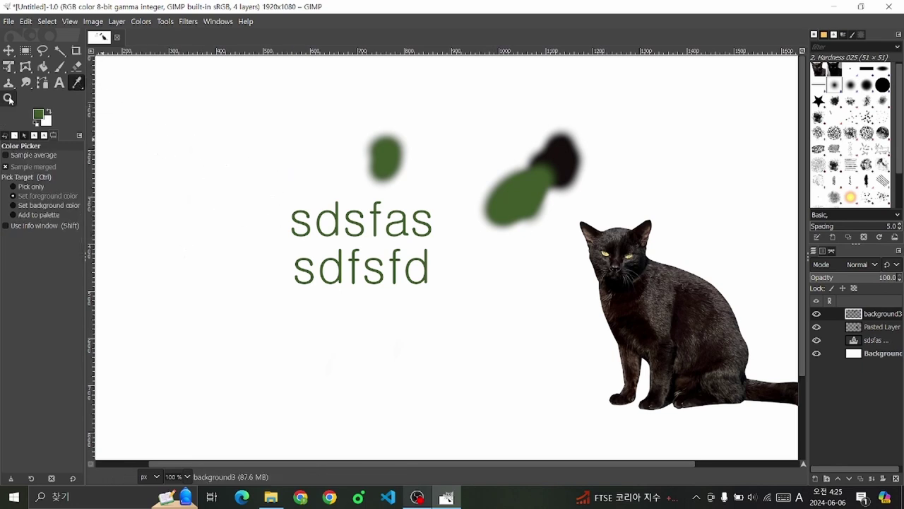
pyautogui.click(9, 99)
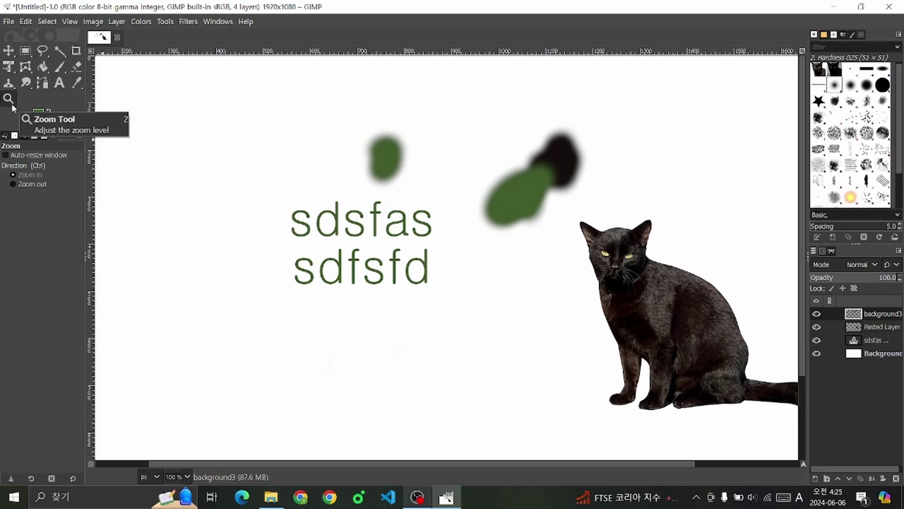
pyautogui.keyDown('ctrl'); pyautogui.click(325, 197); pyautogui.keyUp('ctrl')
pyautogui.keyDown('ctrl'); pyautogui.click(389, 208); pyautogui.keyUp('ctrl')
pyautogui.click(381, 209)
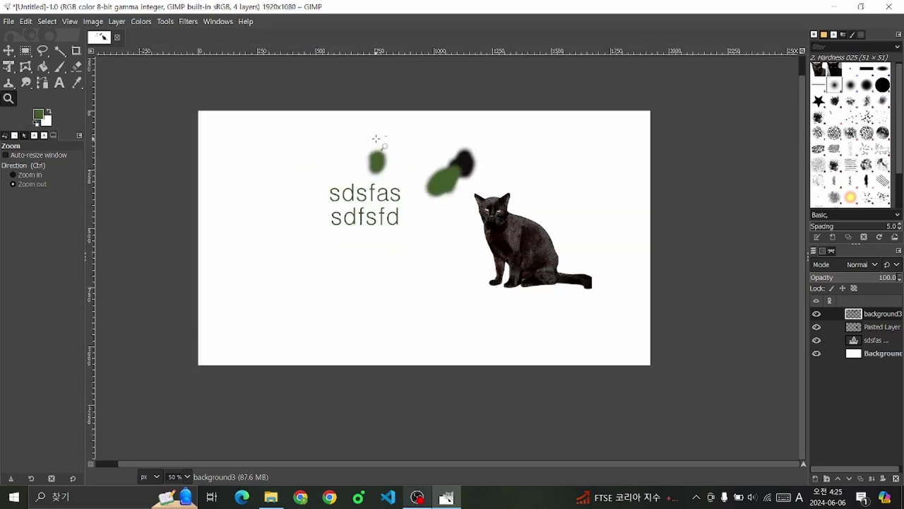
pyautogui.moveTo(299, 210)
pyautogui.mouseDown()
pyautogui.moveTo(332, 248)
pyautogui.moveTo(396, 268)
pyautogui.mouseUp()
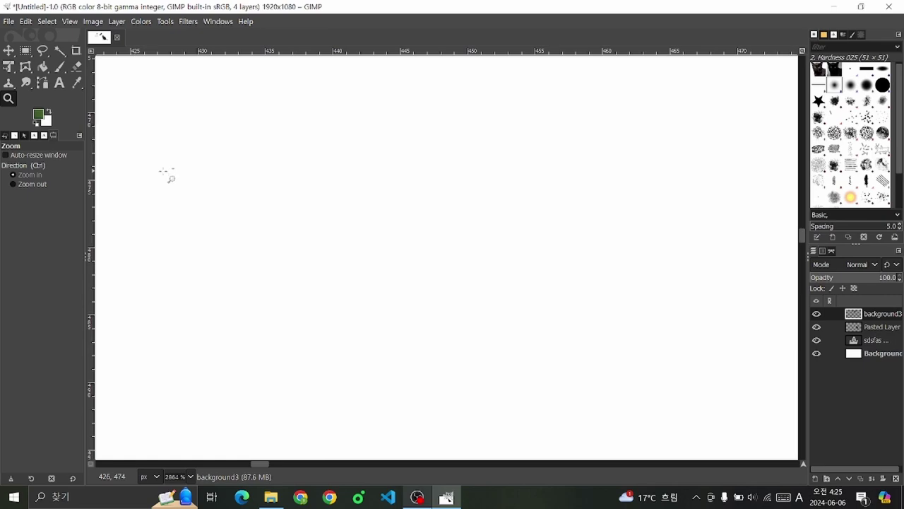
pyautogui.press('ctrl')
pyautogui.hotkey('shift', 'ctrl', 'j')
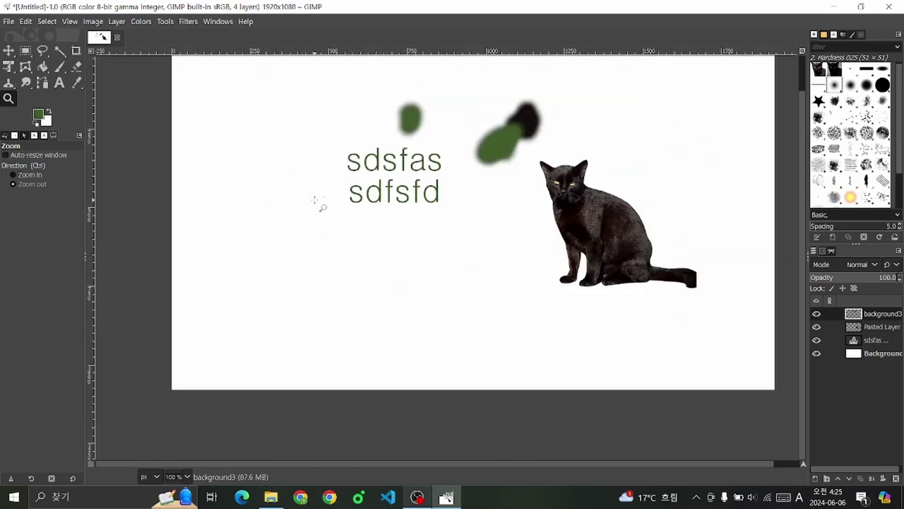
pyautogui.keyDown('ctrl'); pyautogui.click(322, 205); pyautogui.keyUp('ctrl')
pyautogui.press('1')
pyautogui.scroll(-4, 348, 187)
pyautogui.scroll(1, 282, 198)
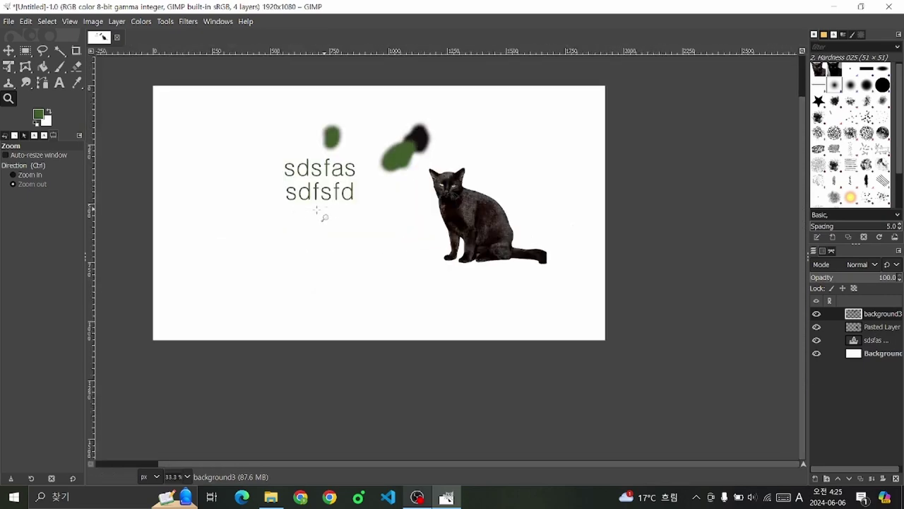
pyautogui.scroll(1, 318, 212)
pyautogui.scroll(2, 292, 115)
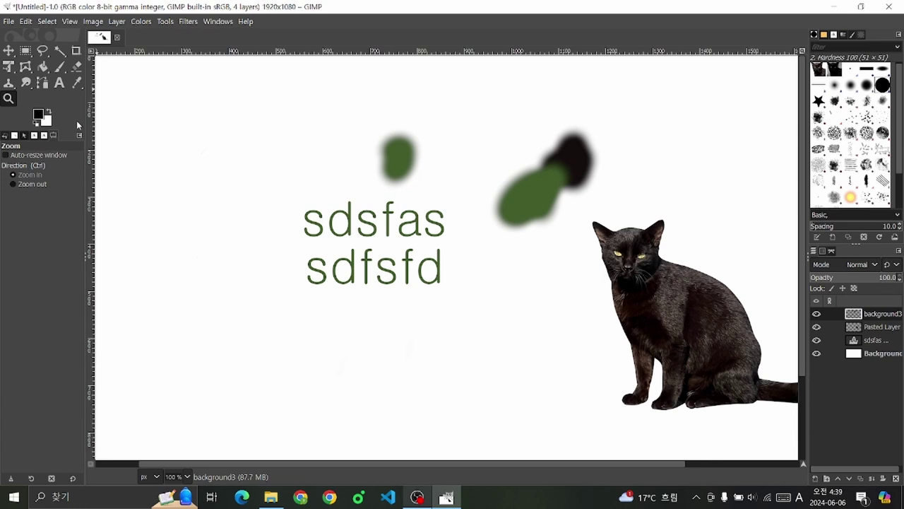
# Step: Create a new white 1080 × 1200 pixel image
pyautogui.click(8, 22)
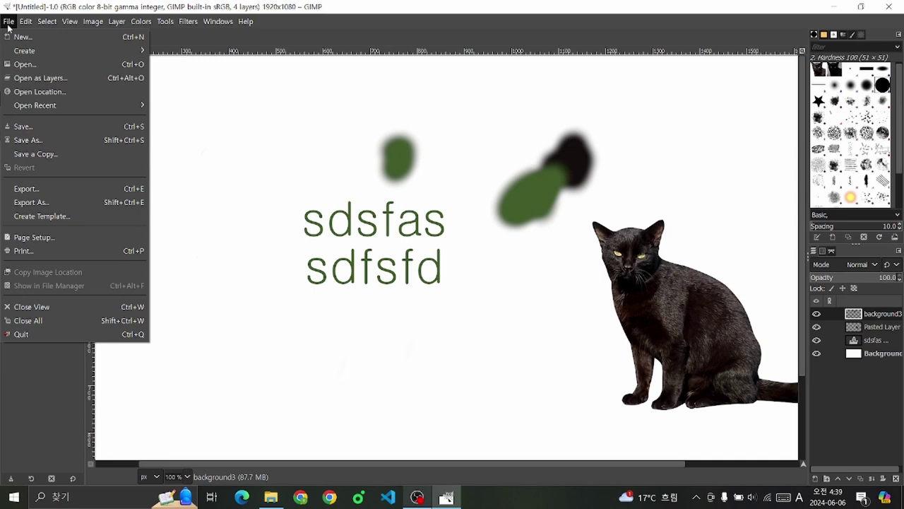
pyautogui.click(22, 36)
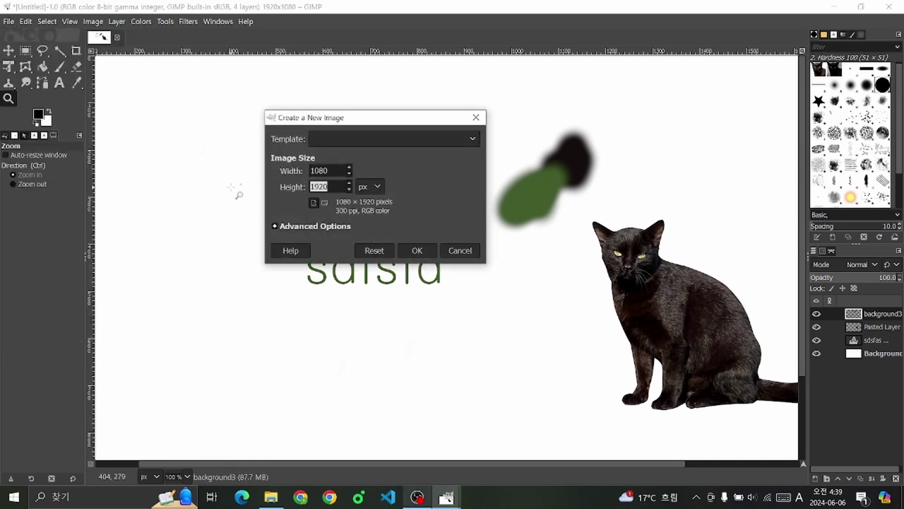
pyautogui.press('Return')
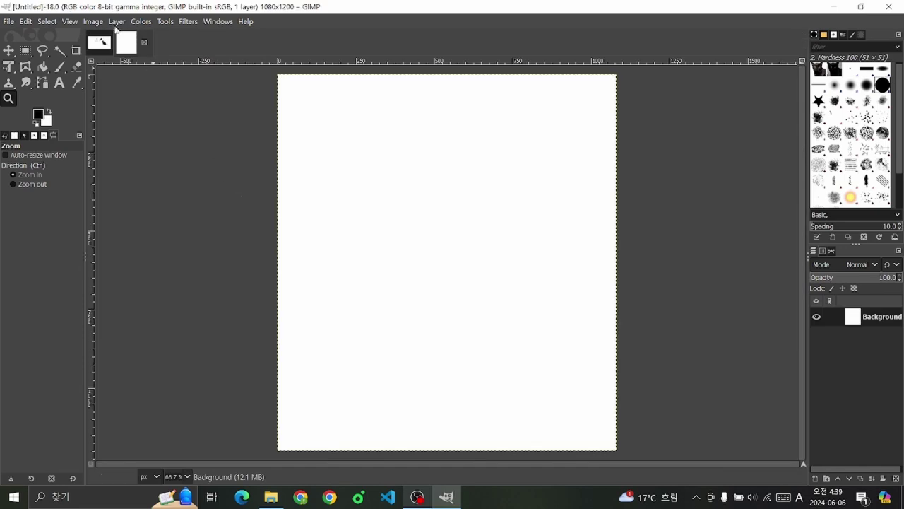
pyautogui.click(69, 21)
pyautogui.click(211, 236)
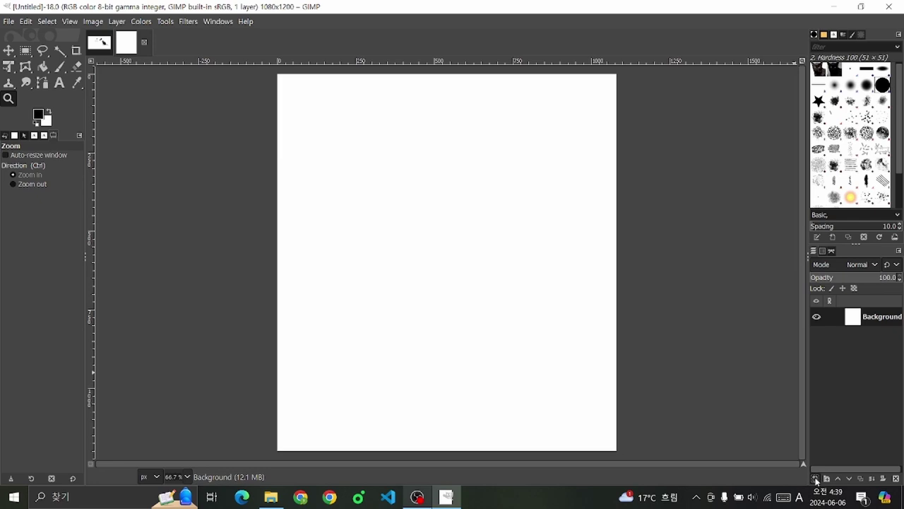
# Step: Add a new layer named background1
pyautogui.click(817, 480)
pyautogui.press('End')
pyautogui.write('2')
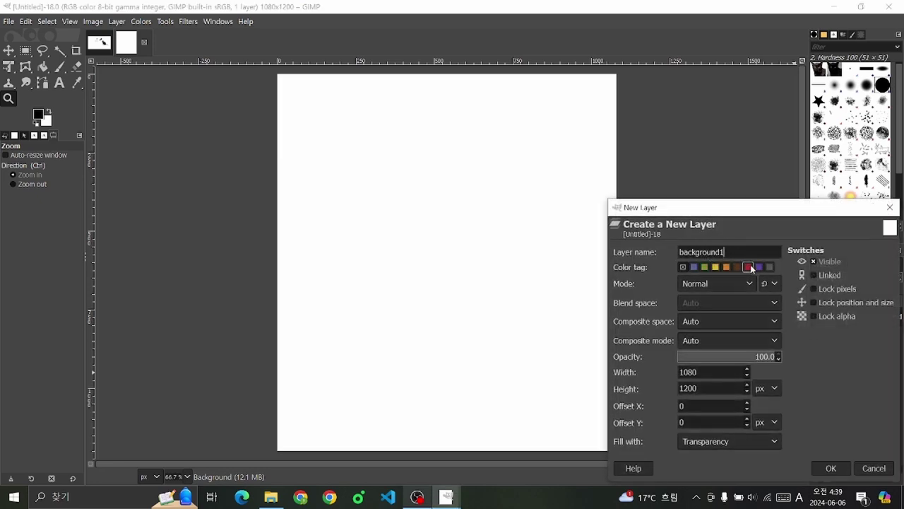
pyautogui.press('Return')
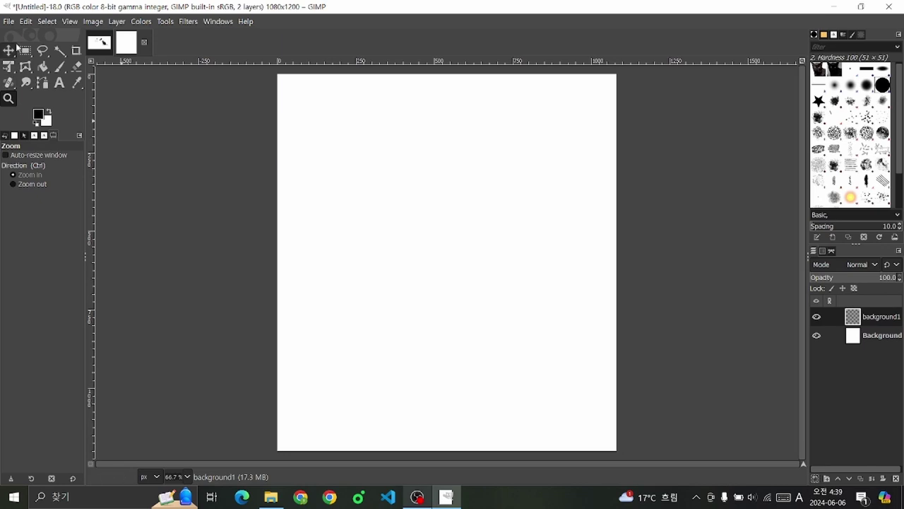
# Step: Bucket-fill the background1 layer with a light blue foreground colour
pyautogui.click(43, 67)
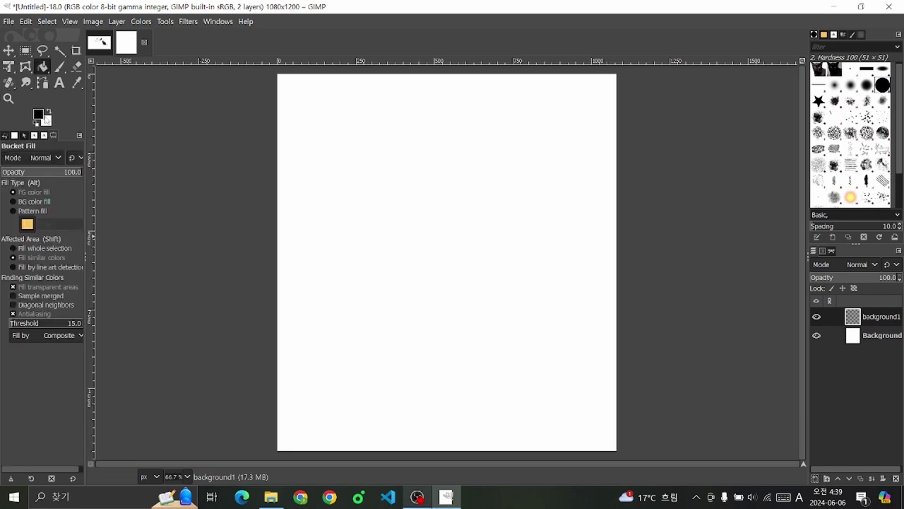
pyautogui.click(37, 117)
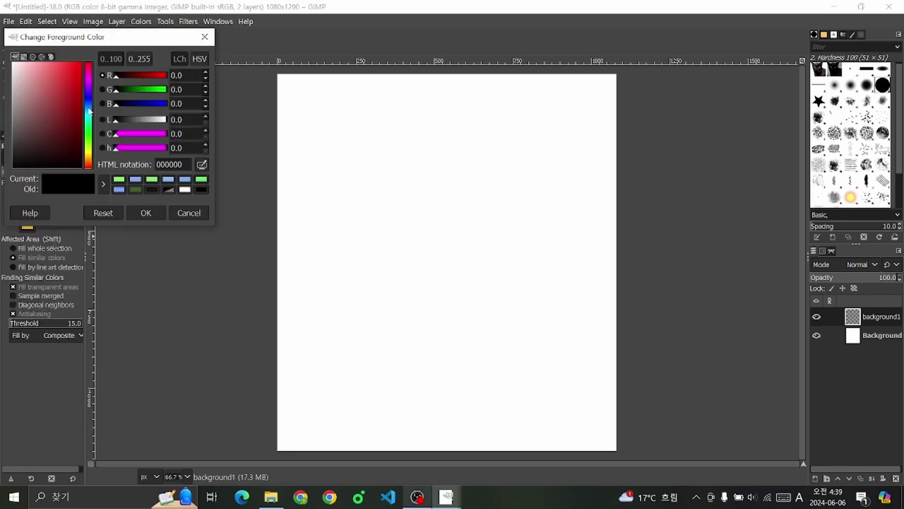
pyautogui.moveTo(88, 116)
pyautogui.mouseDown()
pyautogui.moveTo(89, 97)
pyautogui.moveTo(91, 103)
pyautogui.moveTo(49, 62)
pyautogui.mouseUp()
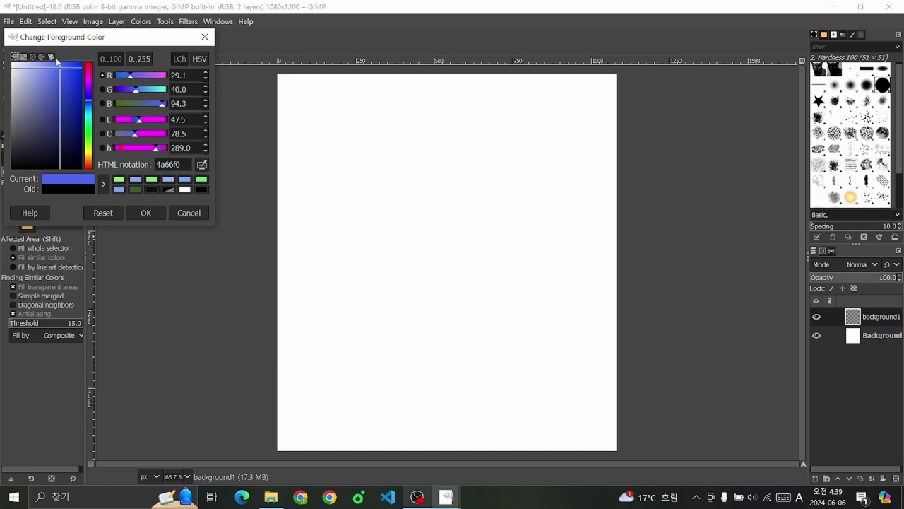
pyautogui.moveTo(89, 103); pyautogui.dragTo(89, 108)
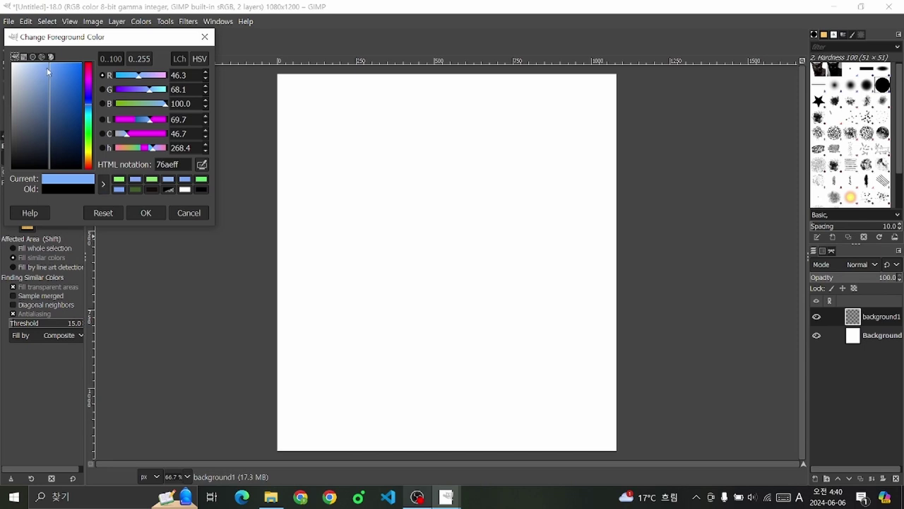
pyautogui.moveTo(47, 67); pyautogui.dragTo(46, 63)
pyautogui.click(145, 212)
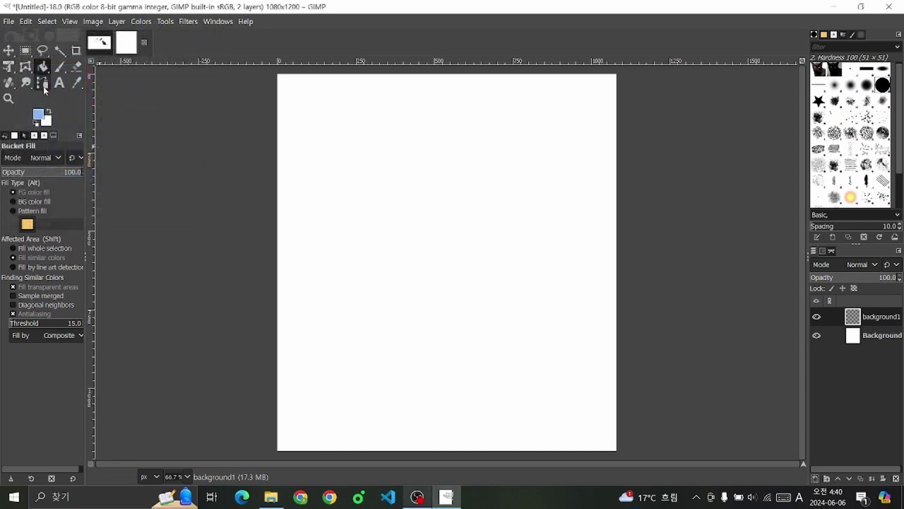
pyautogui.click(466, 278)
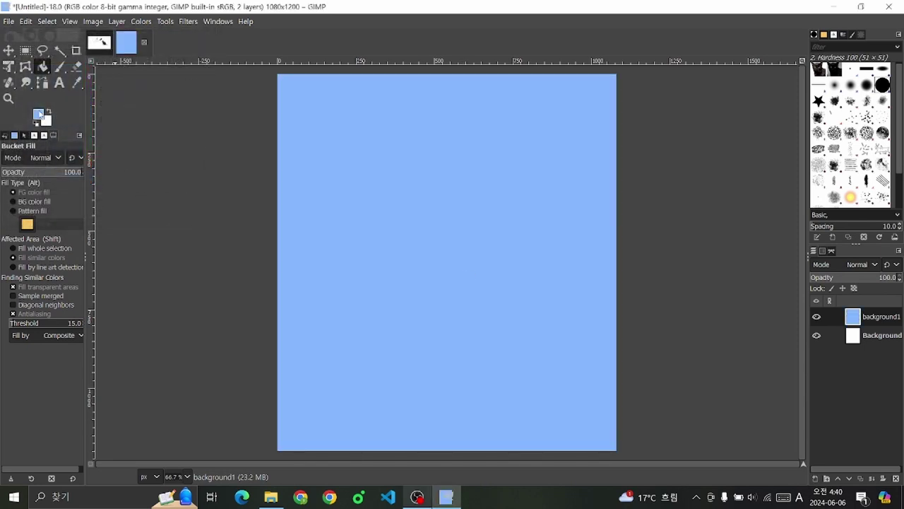
# Step: Adjust the colour and refill the canvas with lighter blue 76aeff
pyautogui.click(44, 118)
pyautogui.moveTo(46, 64); pyautogui.dragTo(44, 67)
pyautogui.click(145, 211)
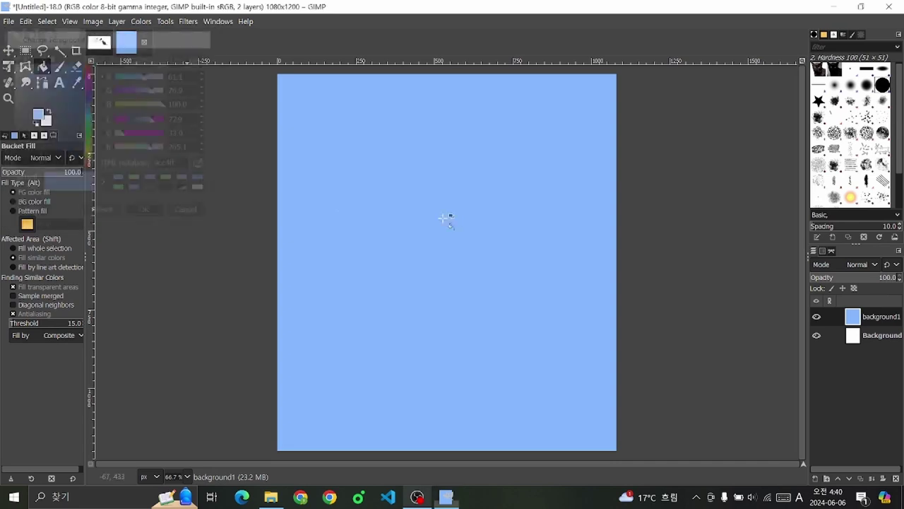
pyautogui.click(446, 218)
# Step: Add a new transparent layer named background2
pyautogui.click(816, 479)
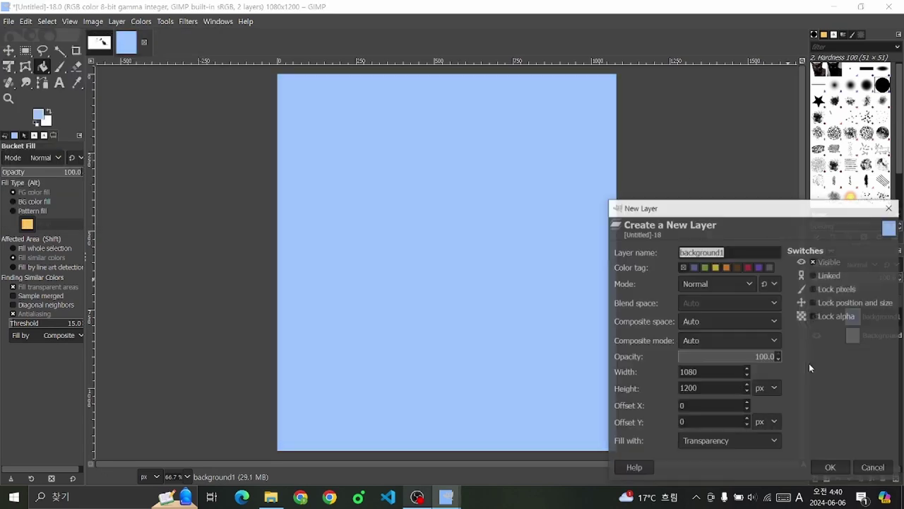
pyautogui.click(734, 256)
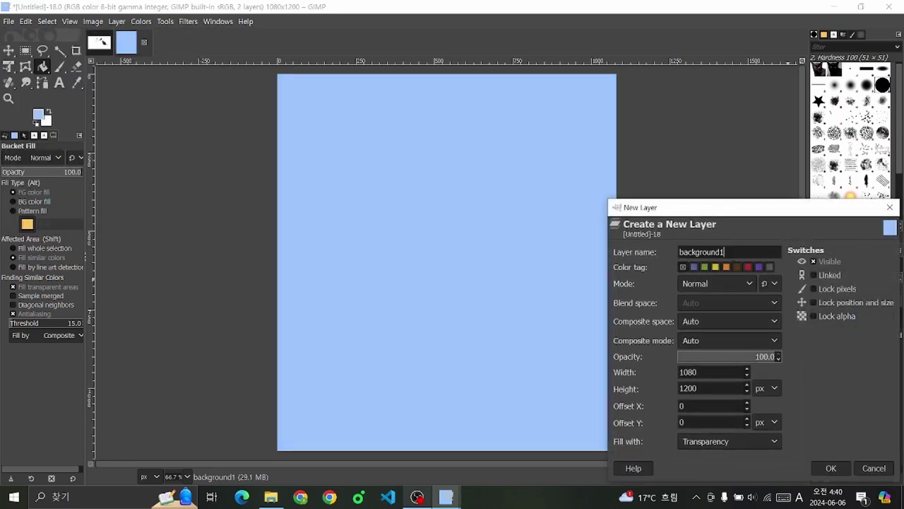
pyautogui.press('BackSpace')
pyautogui.write('2')
pyautogui.press('Return')
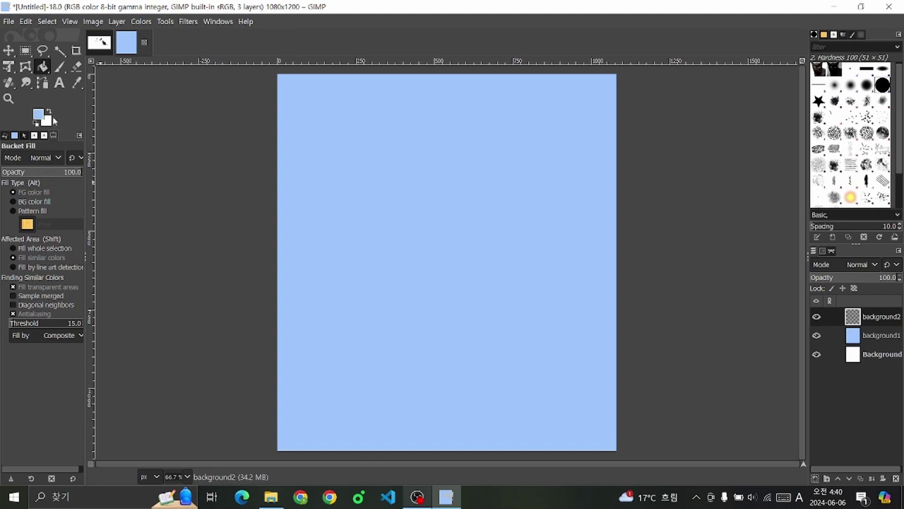
# Step: Set the foreground colour to light green 8edc66
pyautogui.click(41, 115)
pyautogui.click(91, 132)
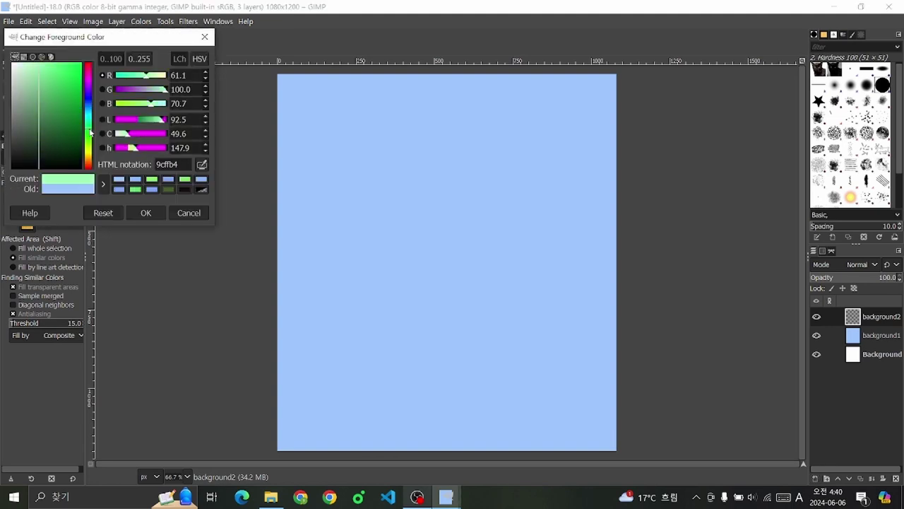
pyautogui.moveTo(91, 134); pyautogui.dragTo(88, 139)
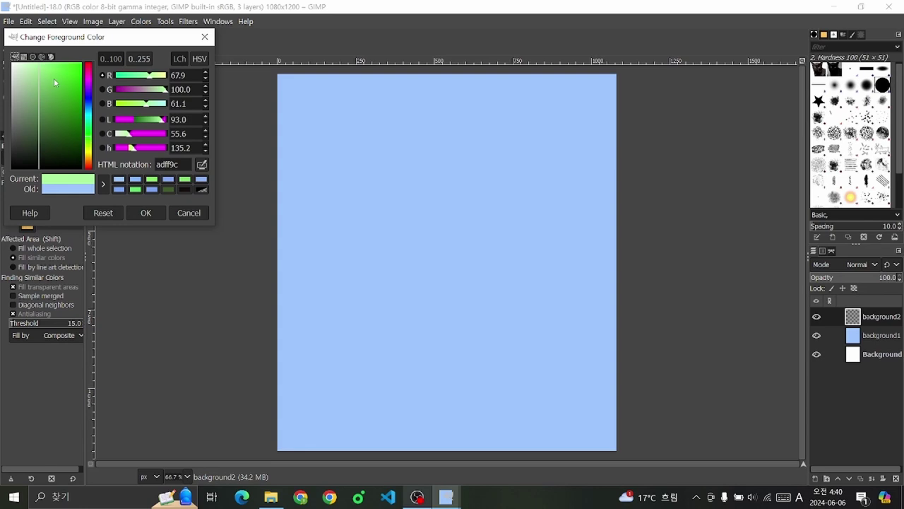
pyautogui.moveTo(55, 82); pyautogui.dragTo(55, 74)
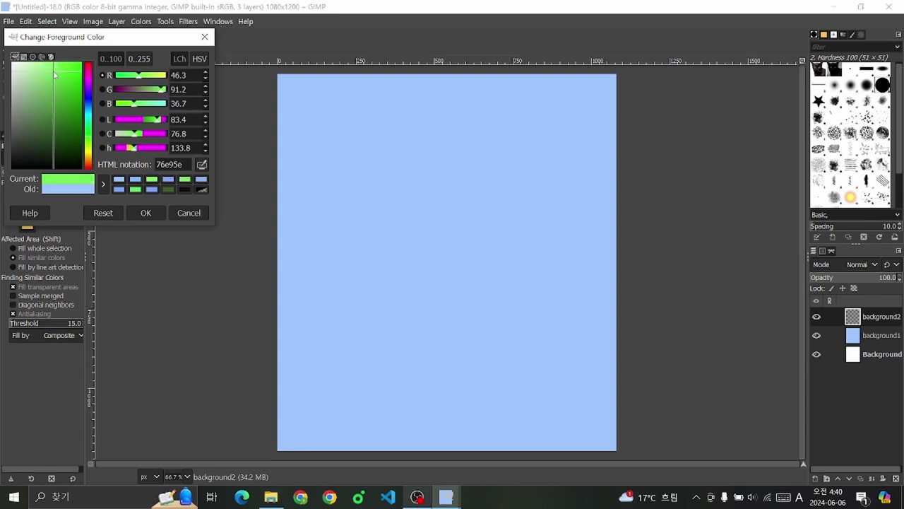
pyautogui.moveTo(88, 136); pyautogui.dragTo(90, 142)
pyautogui.moveTo(90, 144); pyautogui.dragTo(89, 143)
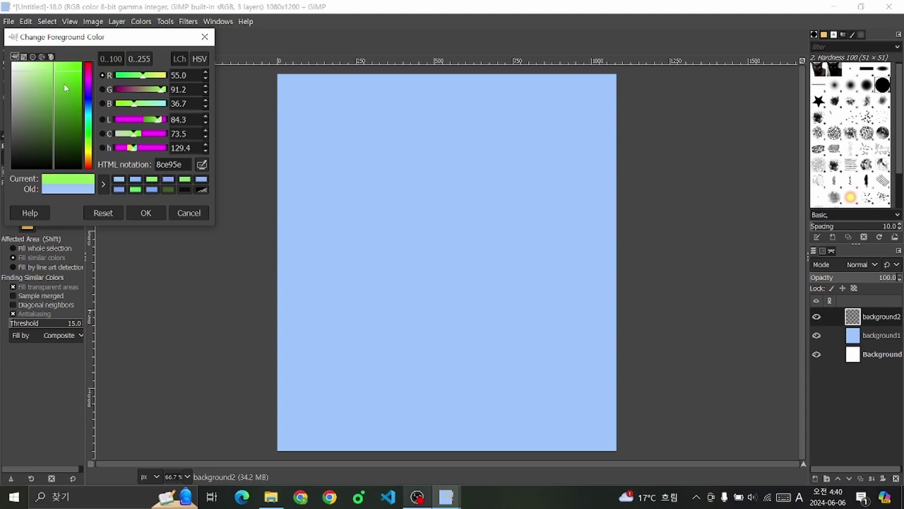
pyautogui.moveTo(64, 87); pyautogui.dragTo(48, 75)
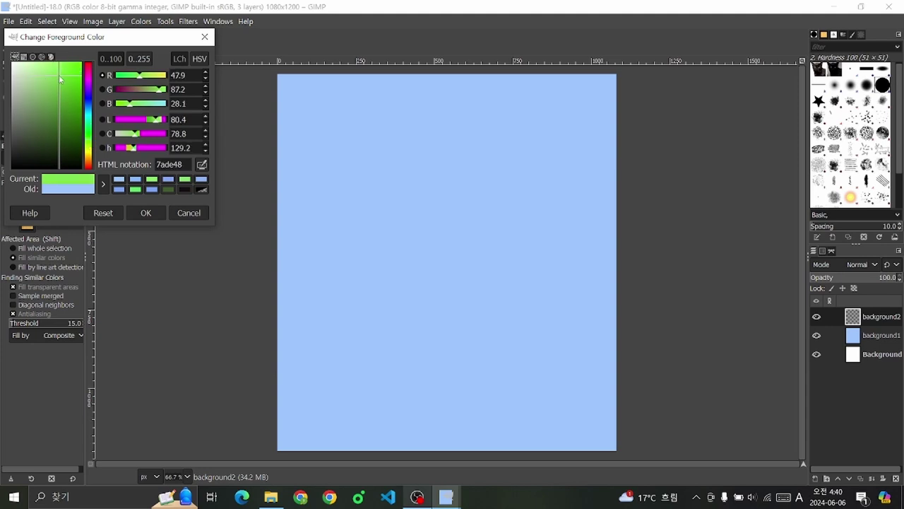
pyautogui.click(144, 212)
pyautogui.click(93, 22)
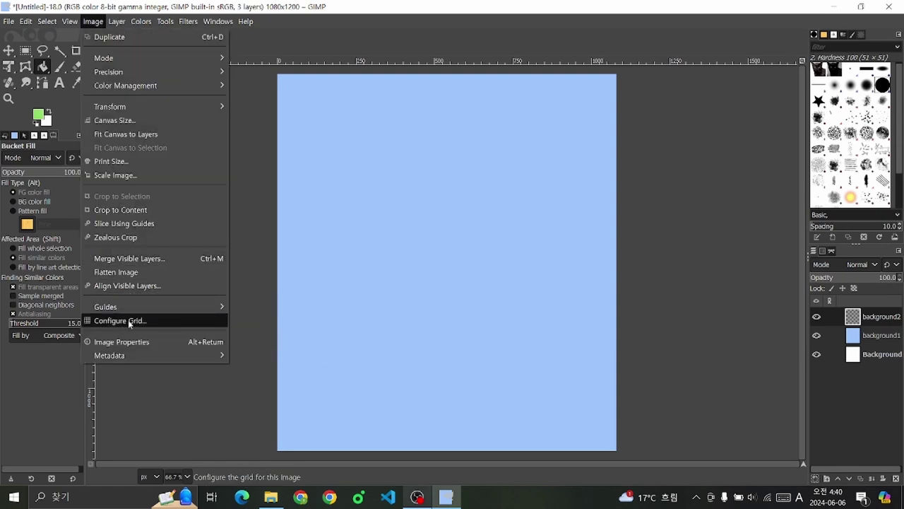
# Step: Configure the image grid with dashed lines and 40-pixel spacing
pyautogui.click(129, 321)
pyautogui.click(484, 175)
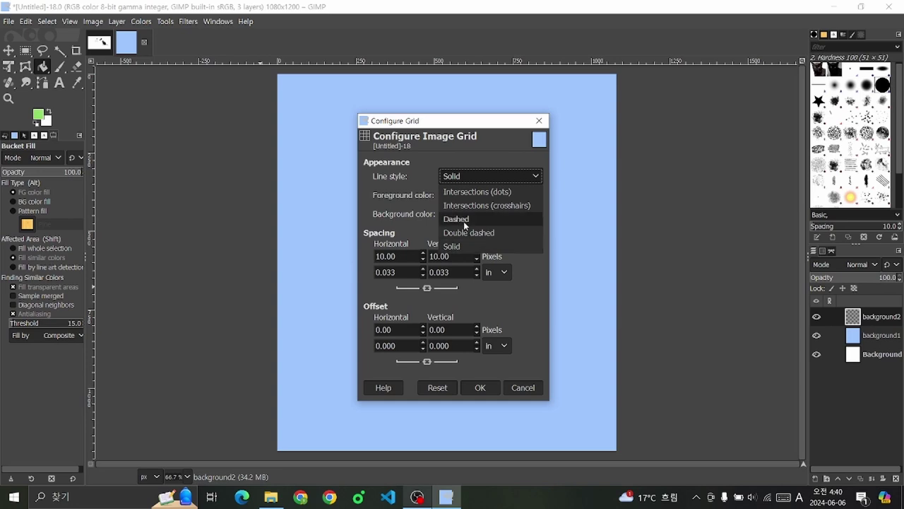
pyautogui.click(464, 219)
pyautogui.press('BackSpace')
pyautogui.write('4')
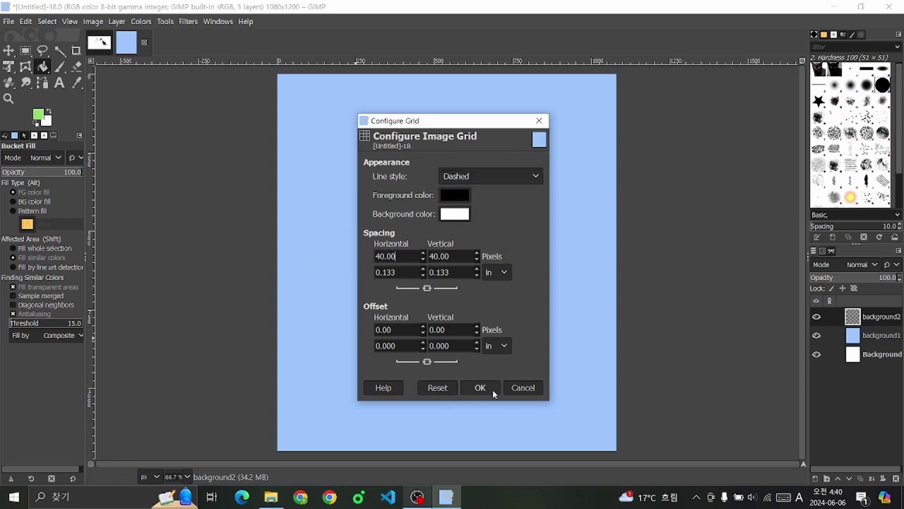
pyautogui.click(492, 390)
# Step: Turn on Show Grid and Snap to Grid
pyautogui.click(44, 21)
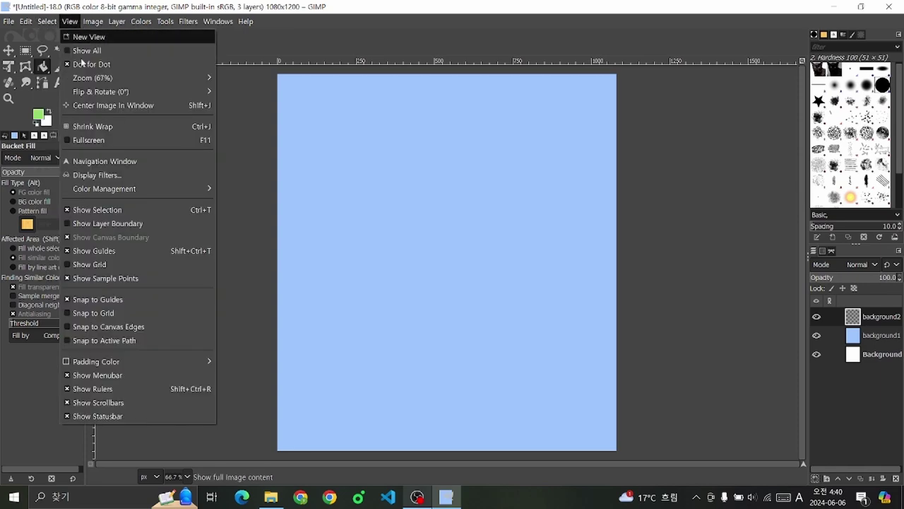
pyautogui.click(90, 264)
pyautogui.click(68, 21)
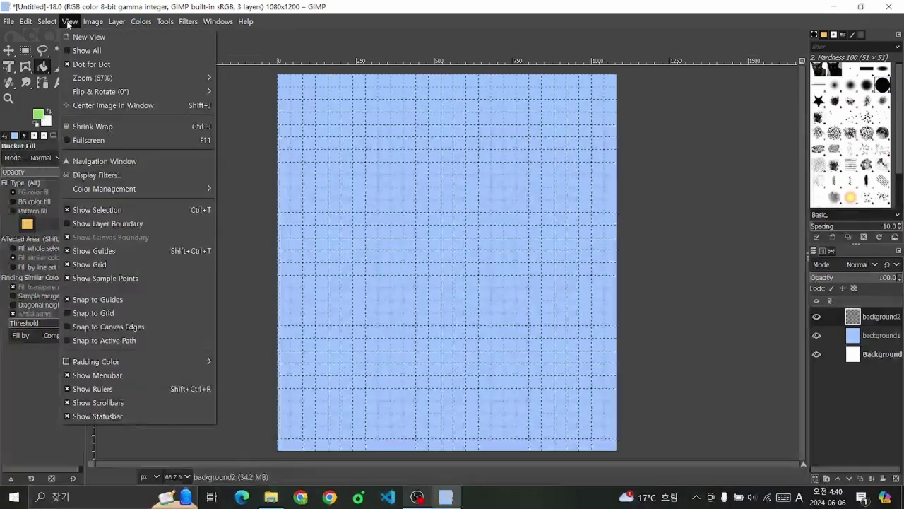
pyautogui.click(109, 313)
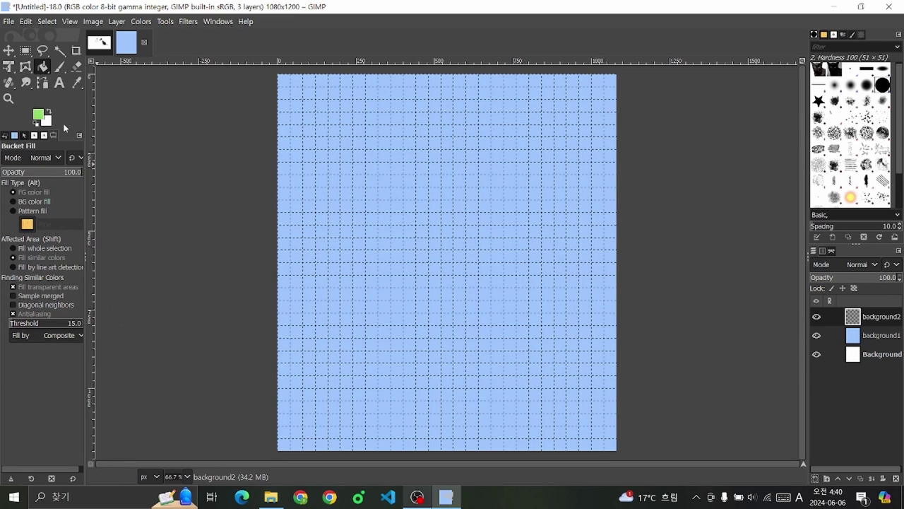
pyautogui.click(43, 83)
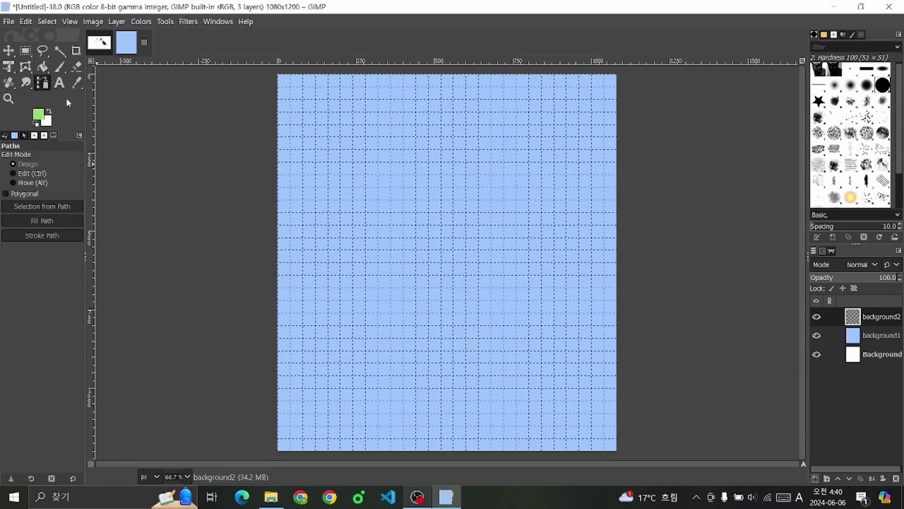
# Step: Place path anchors at the left and right canvas edges and bend the top edge into a curve
pyautogui.scroll(1, 350, 306)
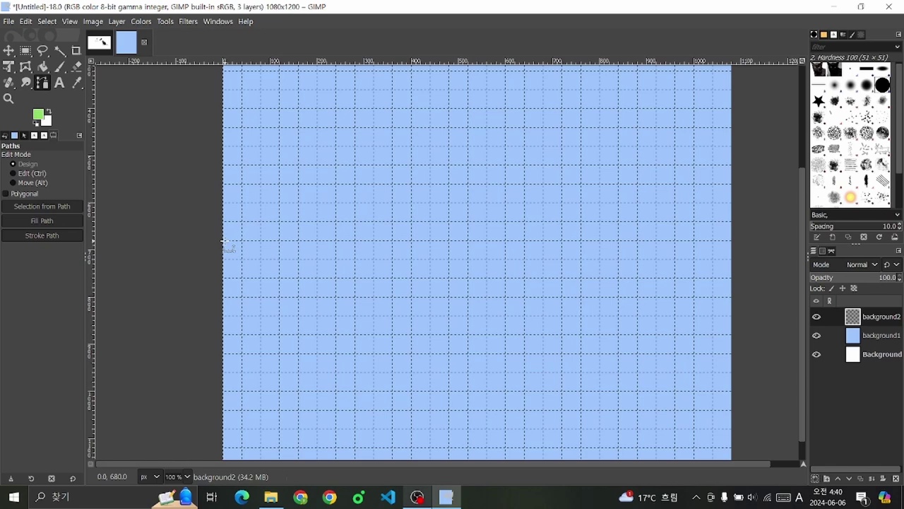
pyautogui.click(224, 241)
pyautogui.scroll(-1, 309, 216)
pyautogui.scroll(-2, 308, 216)
pyautogui.scroll(2, 347, 222)
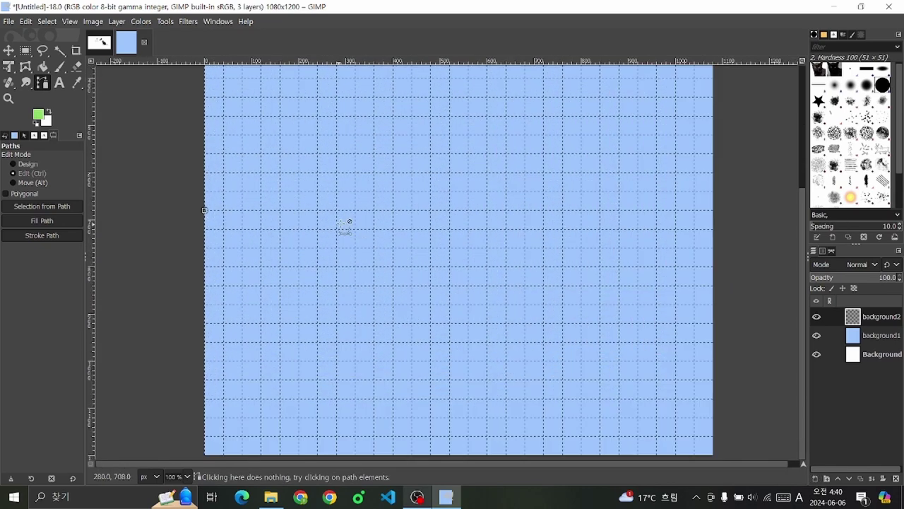
pyautogui.click(713, 266)
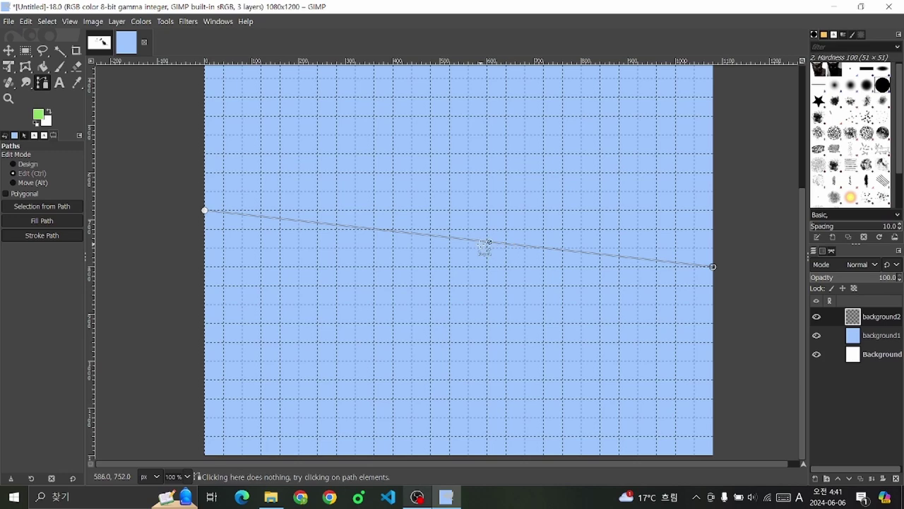
pyautogui.click(480, 241)
pyautogui.moveTo(480, 242); pyautogui.dragTo(468, 222)
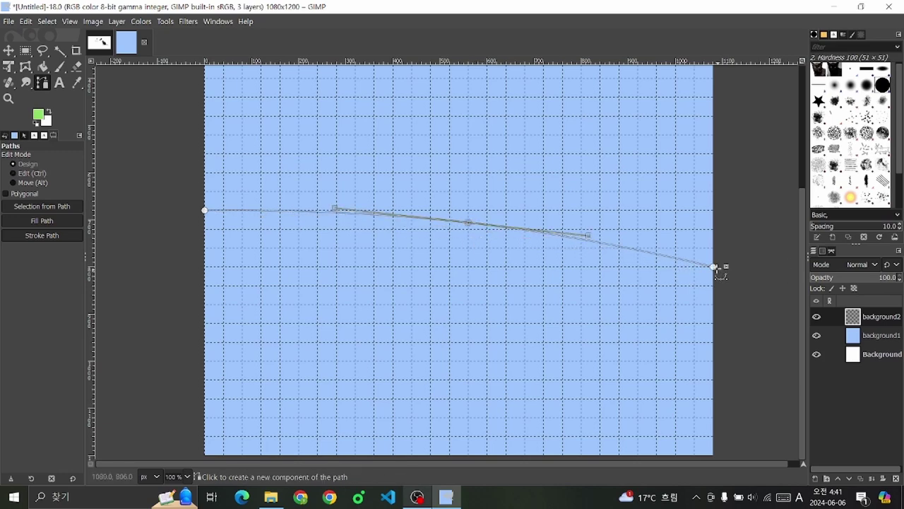
# Step: Run the lower edge back left, close the hill path, and toggle its visibility
pyautogui.click(713, 266)
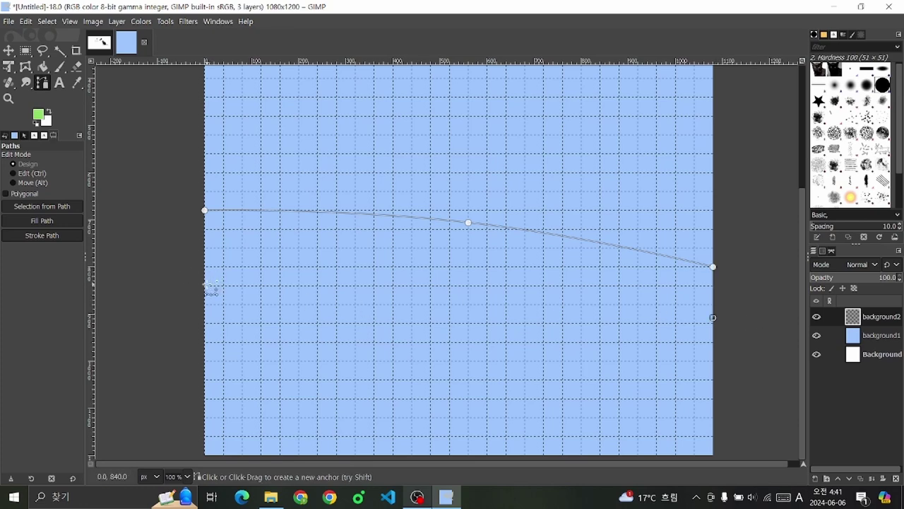
pyautogui.click(204, 285)
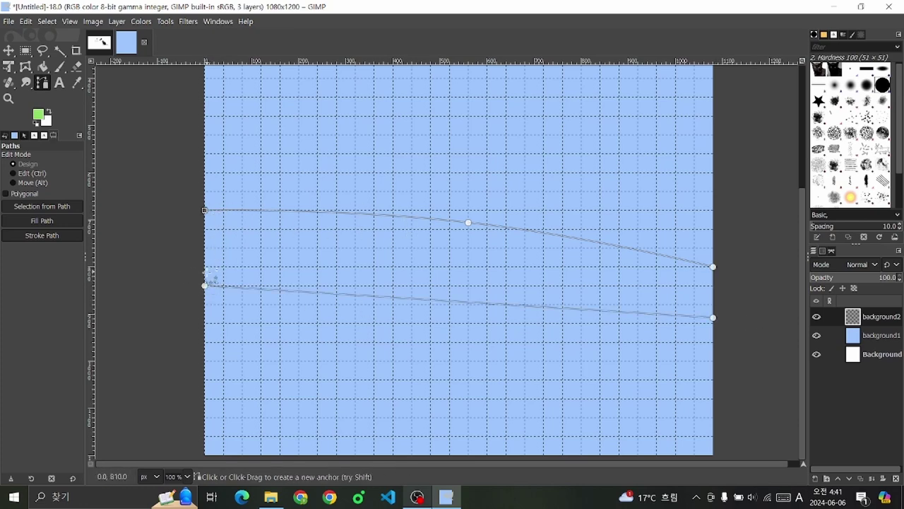
pyautogui.keyDown('ctrl'); pyautogui.click(204, 209); pyautogui.keyUp('ctrl')
pyautogui.click(831, 250)
pyautogui.click(817, 292)
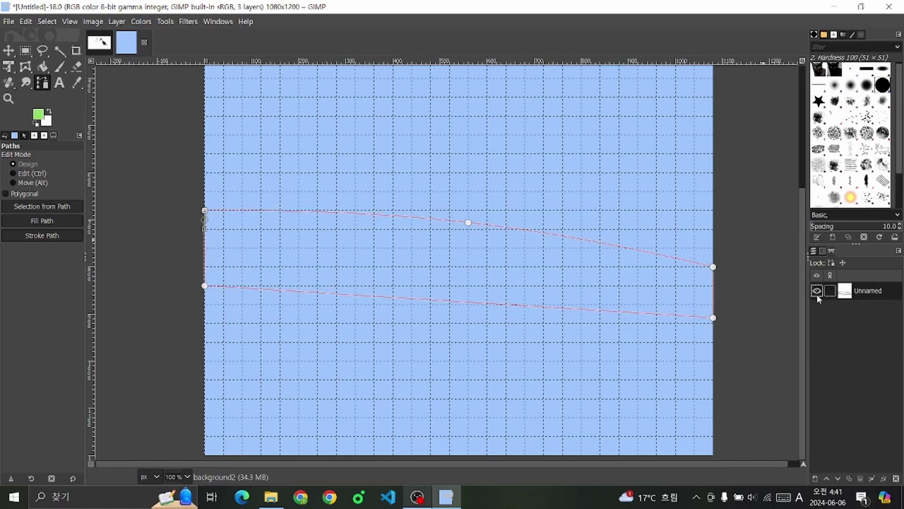
pyautogui.click(816, 292)
# Step: Convert the hill path to a selection and fill the curved band light green on background2
pyautogui.rightClick(376, 266)
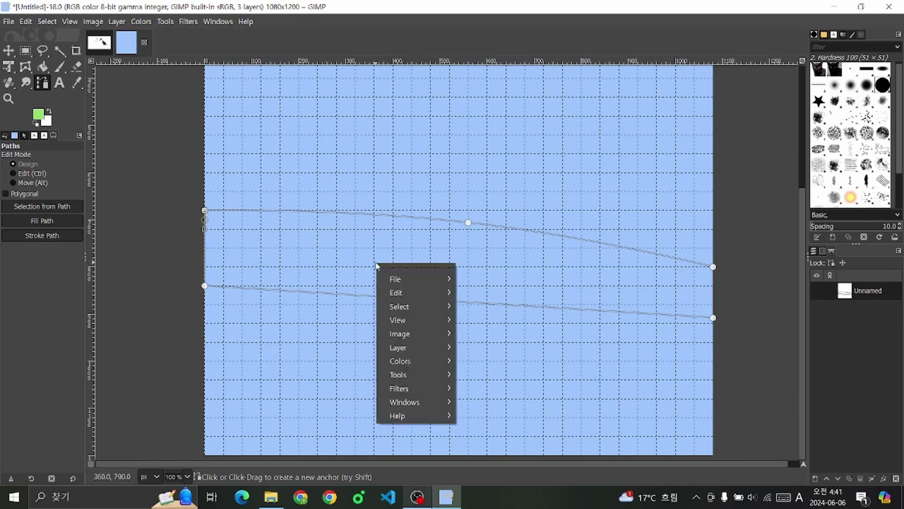
pyautogui.moveTo(400, 307)
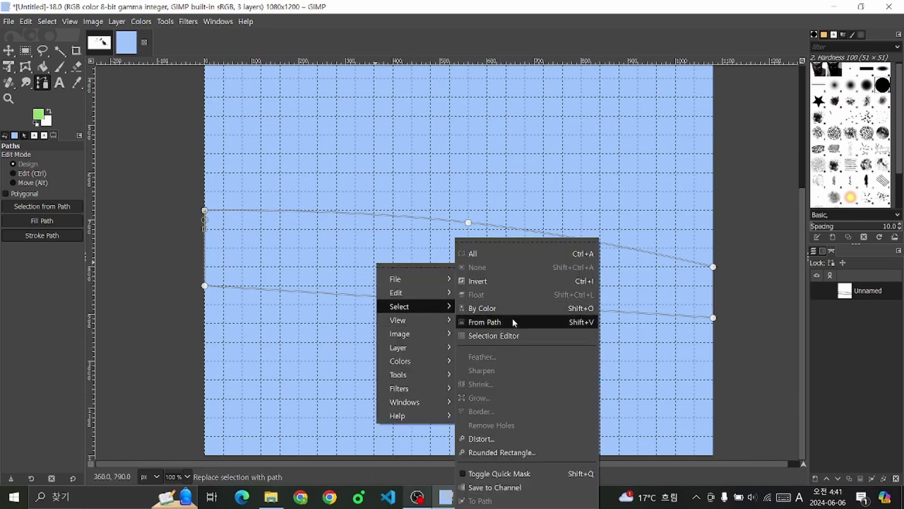
pyautogui.click(484, 323)
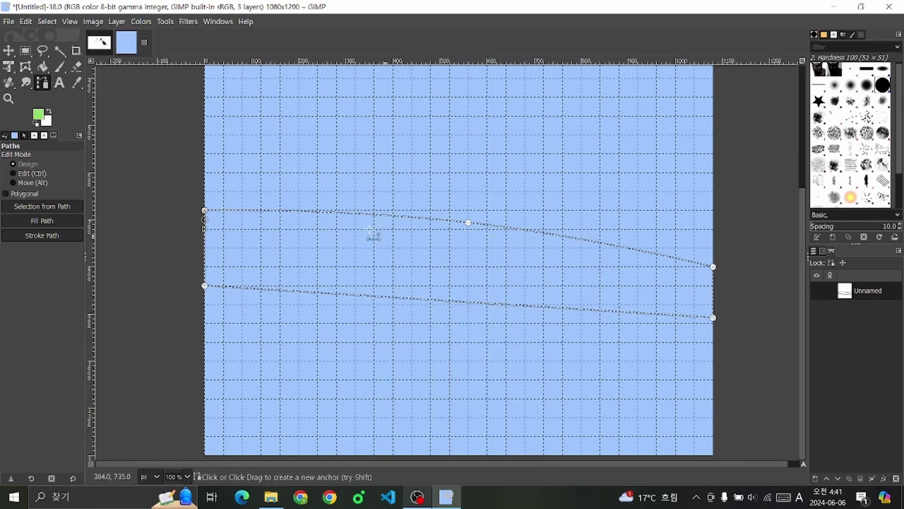
pyautogui.click(42, 67)
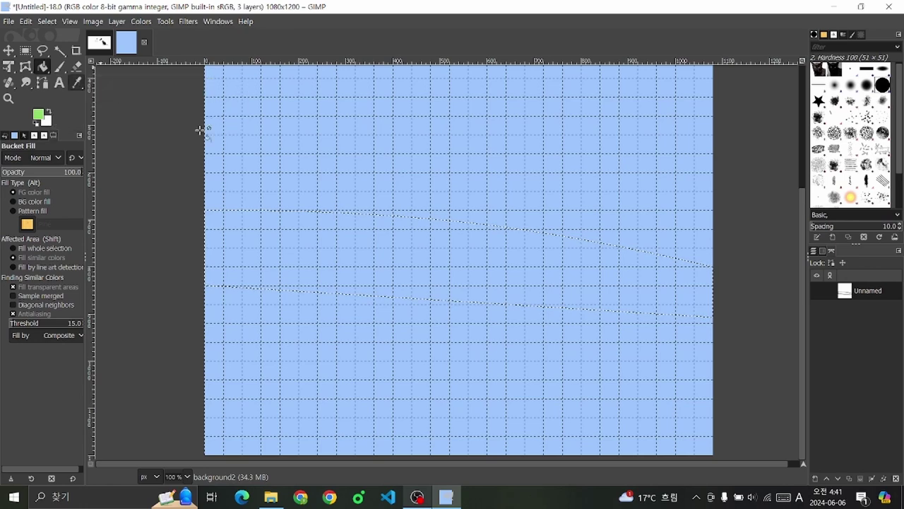
pyautogui.click(814, 250)
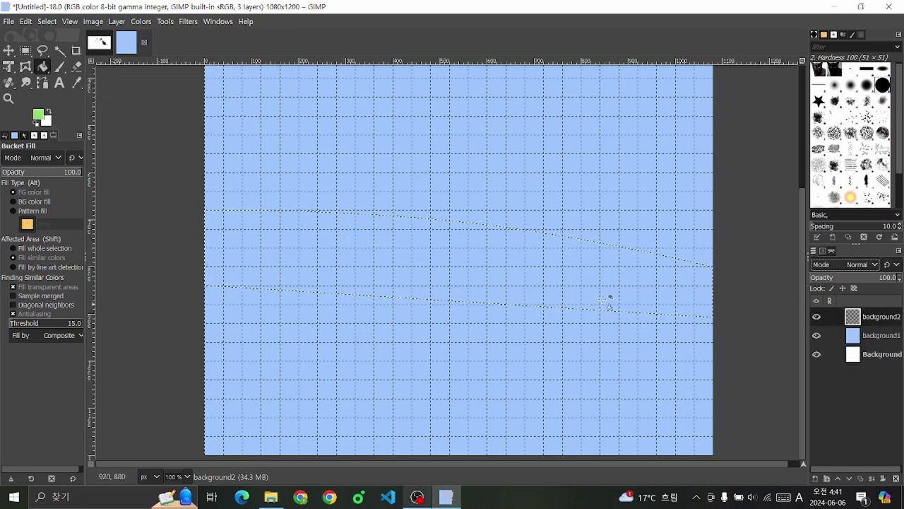
pyautogui.click(364, 237)
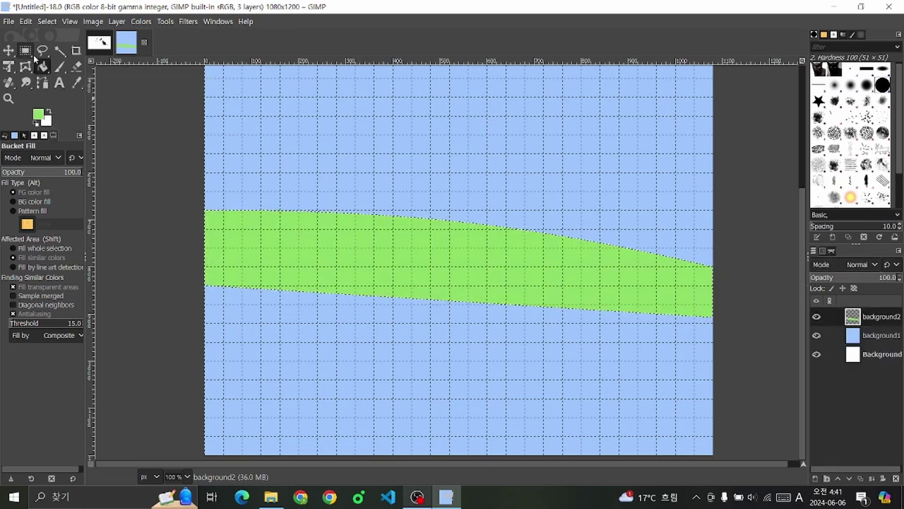
# Step: Fill the whole area below the band with the same light green
pyautogui.click(25, 51)
pyautogui.keyDown('ctrl'); pyautogui.scroll(-1, 408, 202); pyautogui.keyUp('ctrl')
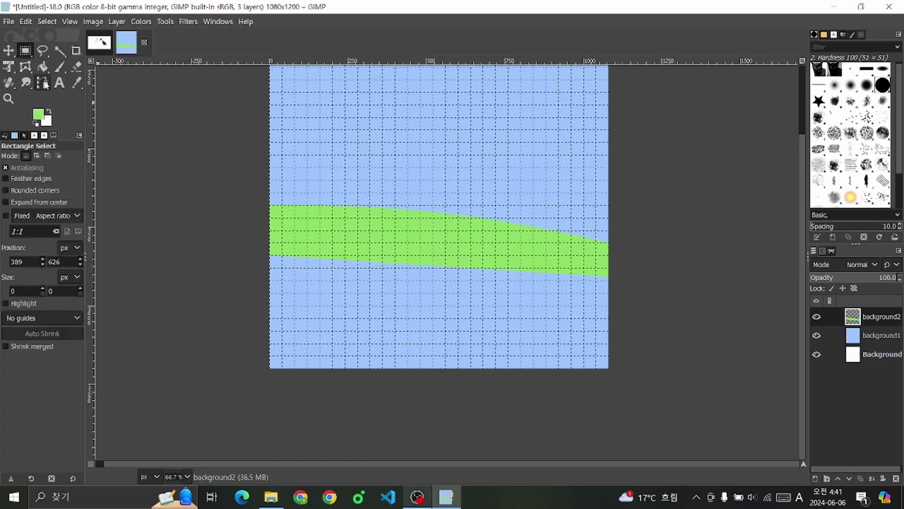
pyautogui.click(44, 67)
pyautogui.click(430, 272)
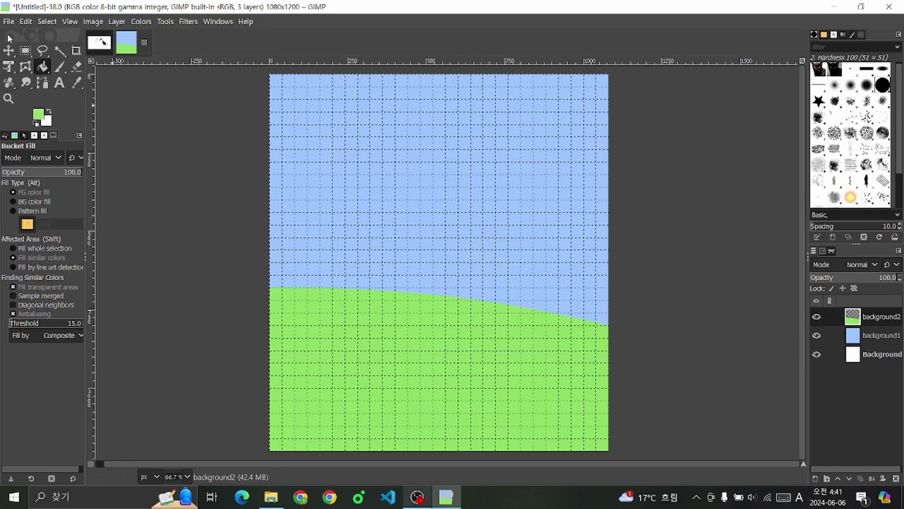
# Step: Lower the light green hill slightly and duplicate it as a new layer, background2 copy
pyautogui.press('m')
pyautogui.moveTo(485, 374); pyautogui.dragTo(492, 397)
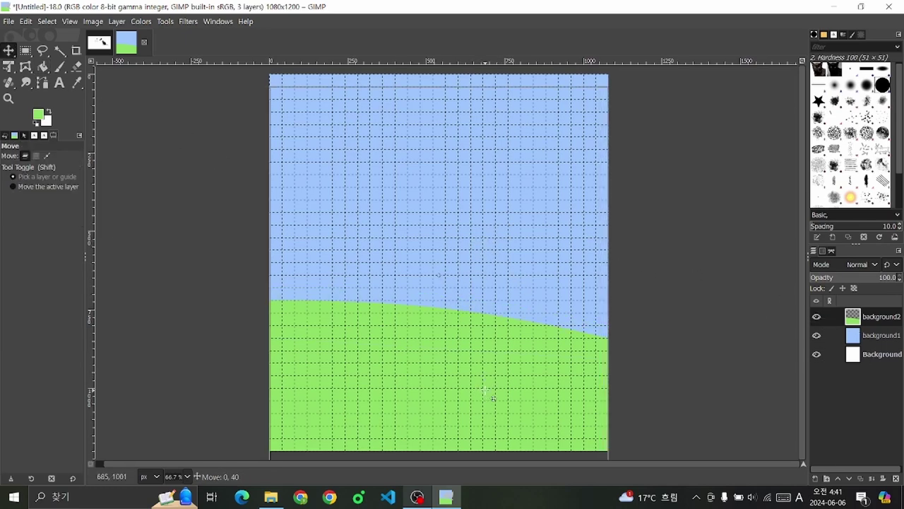
pyautogui.moveTo(503, 366); pyautogui.dragTo(514, 377)
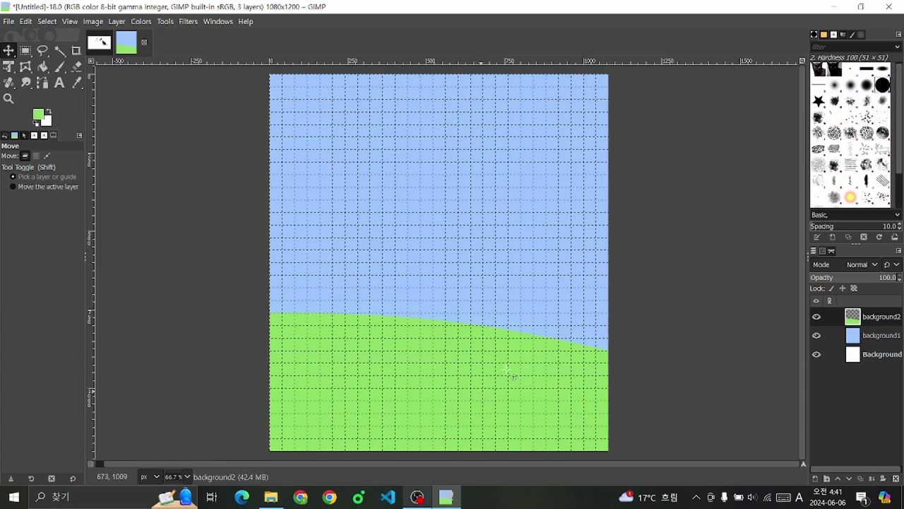
pyautogui.hotkey('ctrl', 'c')
pyautogui.hotkey('ctrl', 'v')
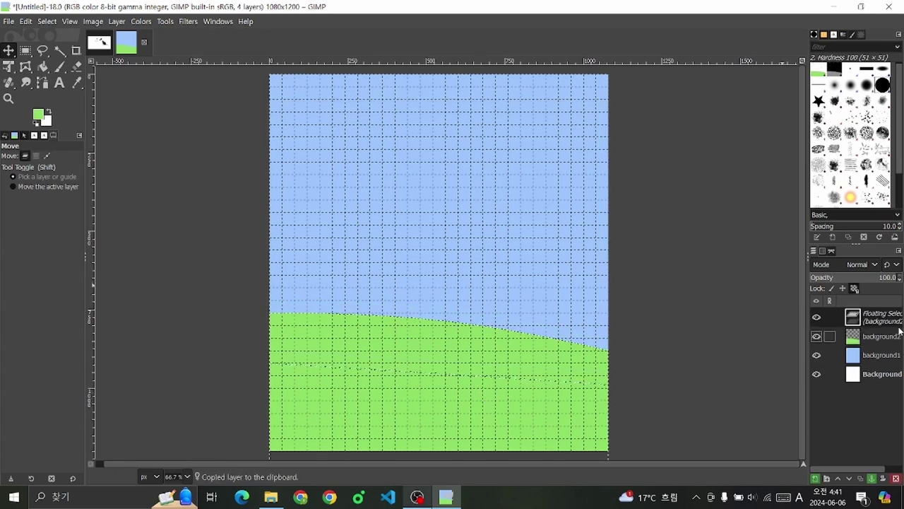
pyautogui.click(815, 479)
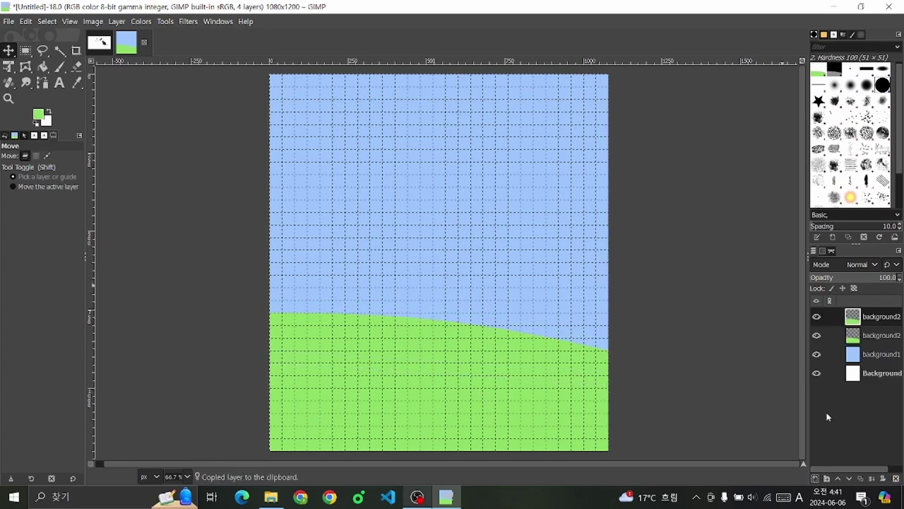
pyautogui.moveTo(484, 364)
pyautogui.mouseDown()
pyautogui.moveTo(625, 344)
pyautogui.moveTo(682, 373)
pyautogui.moveTo(460, 316)
pyautogui.moveTo(491, 291)
pyautogui.moveTo(486, 283)
pyautogui.mouseUp()
# Step: Flip the duplicate hill horizontally and shift it right and down with Unified Transform
pyautogui.click(9, 67)
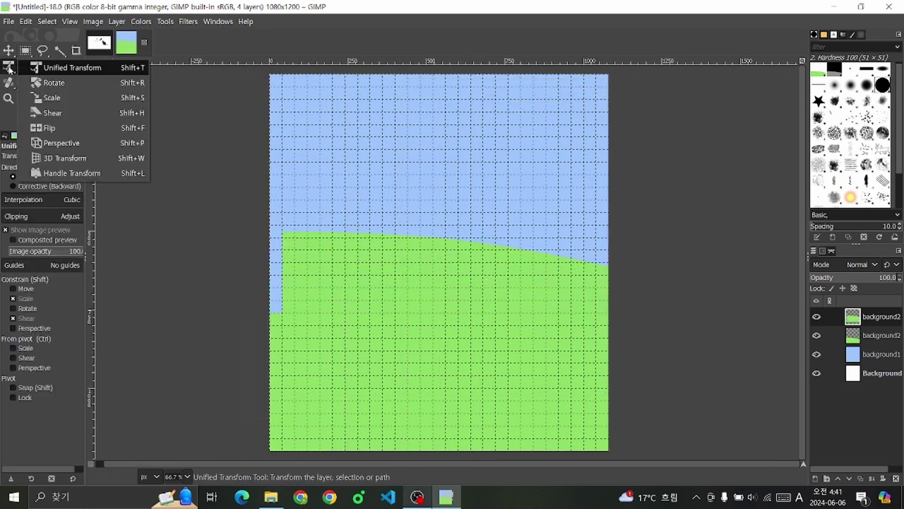
pyautogui.click(49, 128)
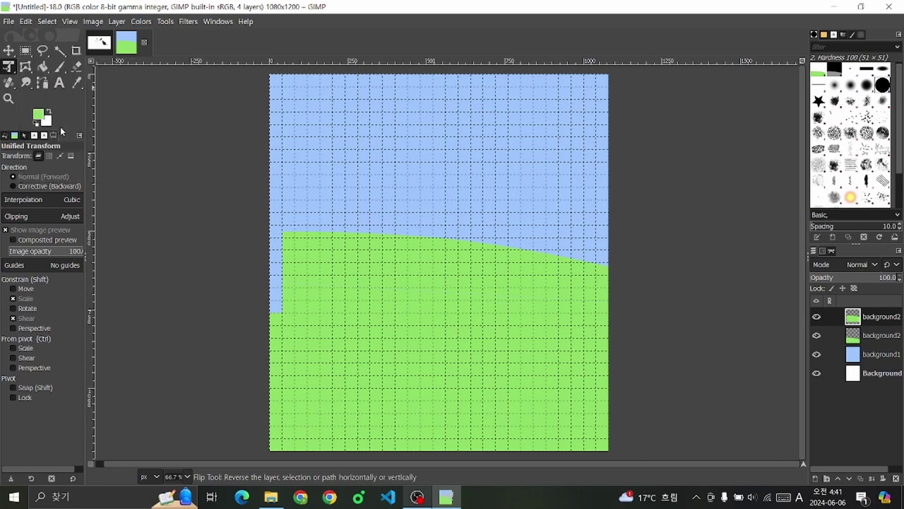
pyautogui.click(432, 316)
pyautogui.click(9, 67)
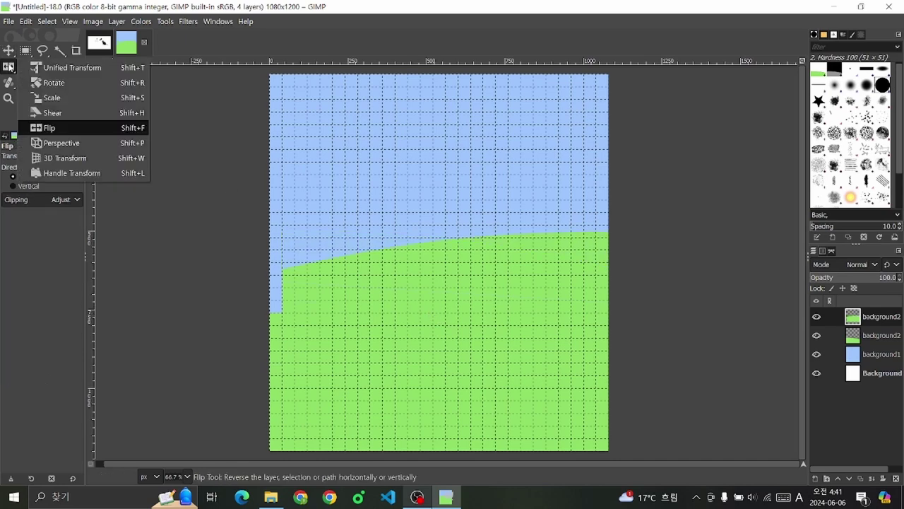
pyautogui.click(59, 67)
pyautogui.moveTo(506, 269)
pyautogui.mouseDown()
pyautogui.moveTo(619, 356)
pyautogui.moveTo(612, 348)
pyautogui.mouseUp()
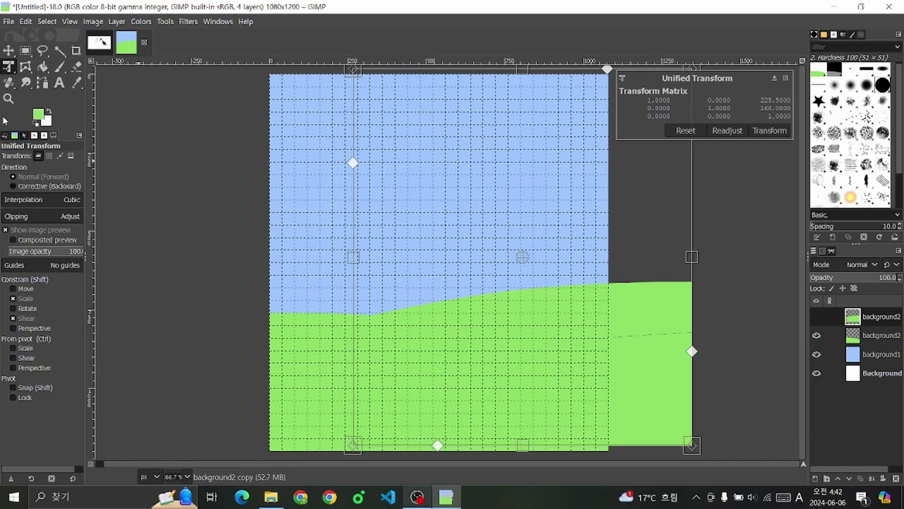
# Step: Set the foreground to dark green 52a727 and bucket-fill the duplicate hill with it
pyautogui.click(41, 115)
pyautogui.moveTo(65, 115); pyautogui.dragTo(66, 99)
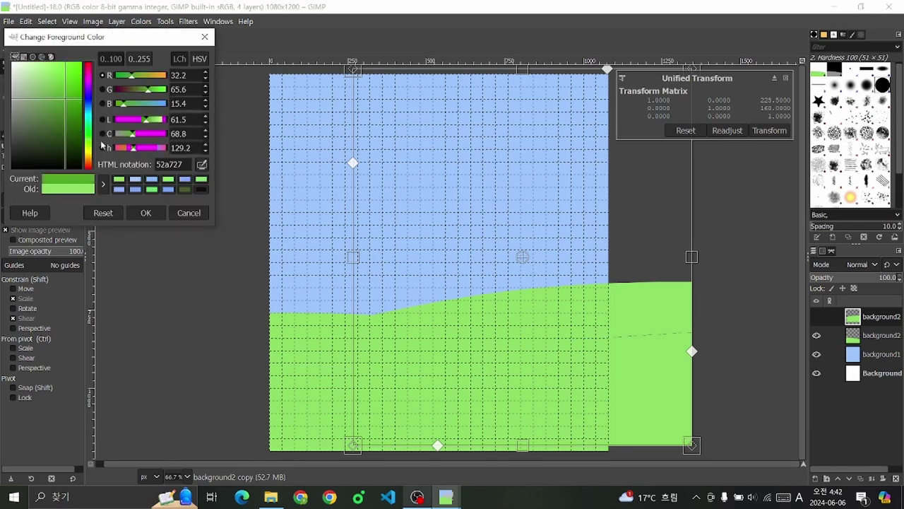
pyautogui.click(149, 215)
pyautogui.click(42, 67)
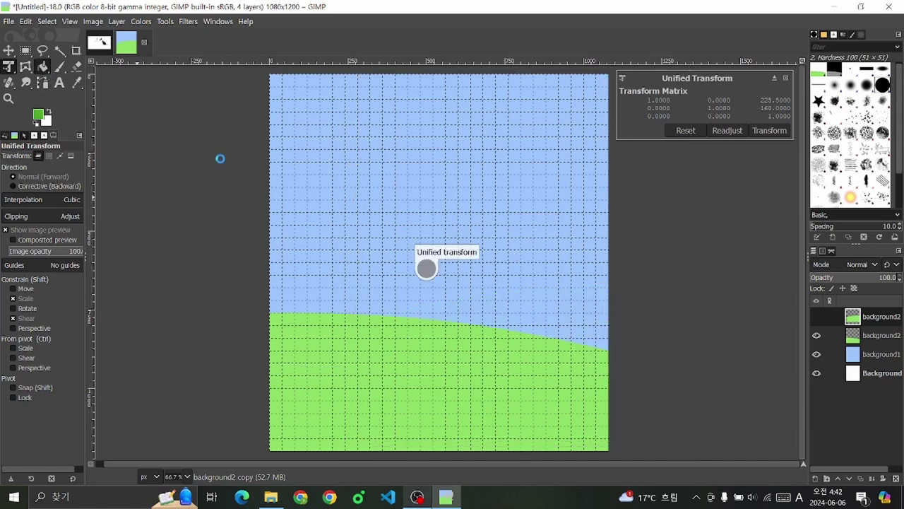
pyautogui.click(600, 325)
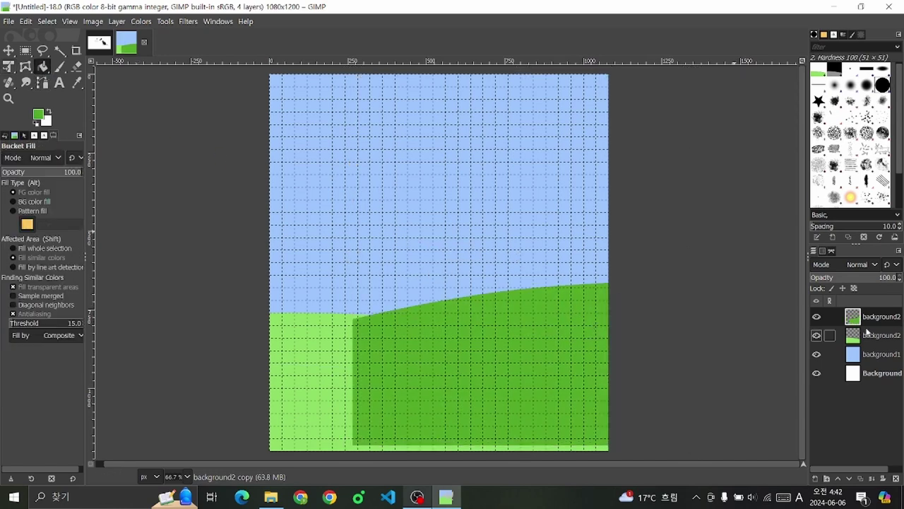
# Step: Place the dark hill layer below the light hill and position it to show on the right
pyautogui.moveTo(871, 335); pyautogui.dragTo(874, 347)
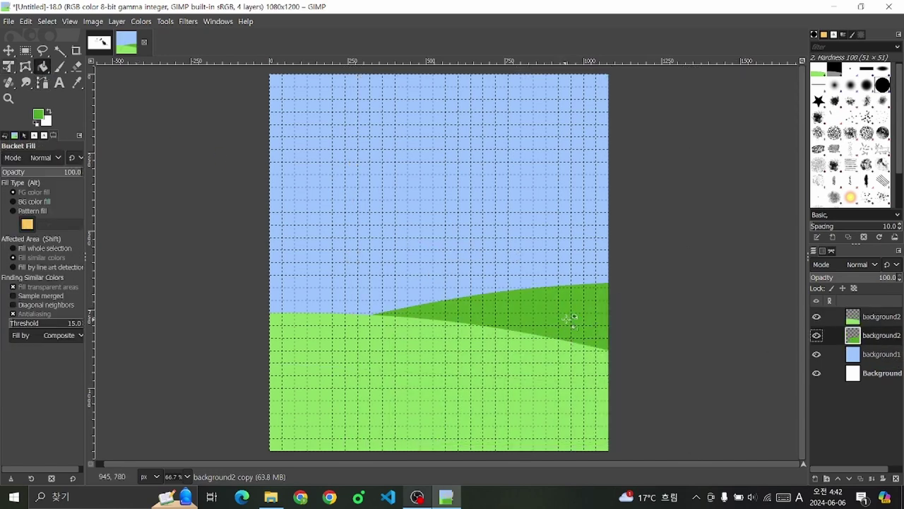
pyautogui.press('m')
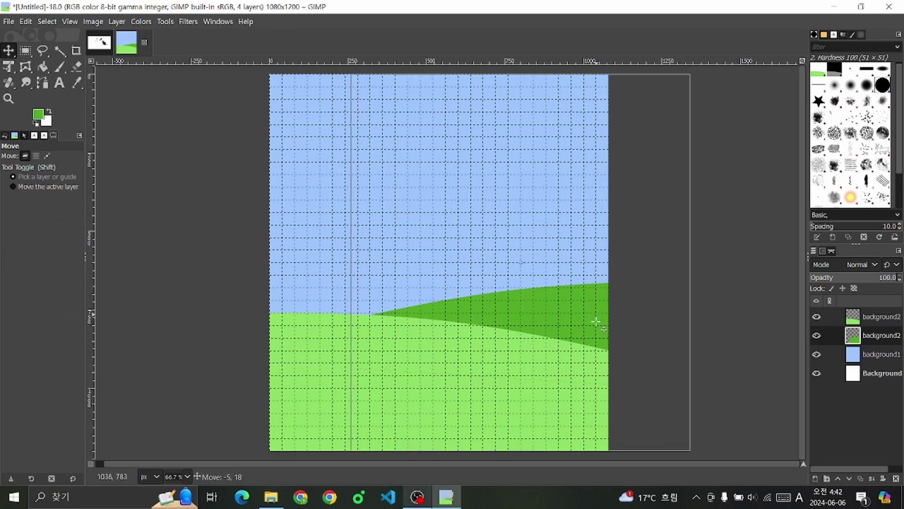
pyautogui.moveTo(602, 323); pyautogui.dragTo(615, 342)
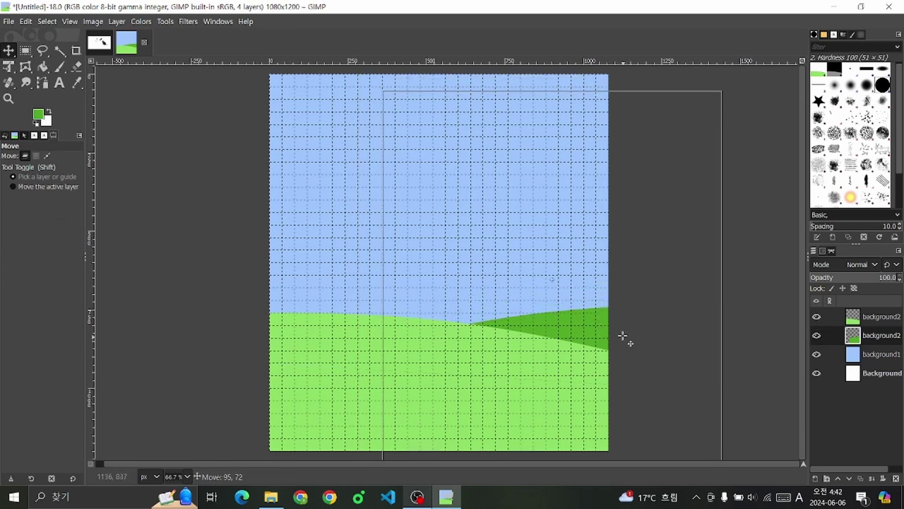
pyautogui.moveTo(626, 340); pyautogui.dragTo(598, 333)
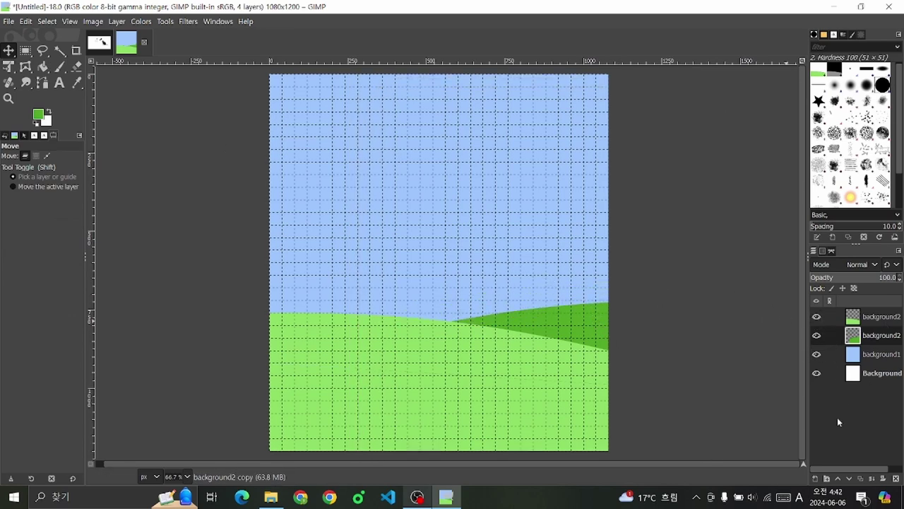
# Step: Paste a copy of the dark hill as a new layer and move it to the left side
pyautogui.hotkey('ctrl', 'c')
pyautogui.hotkey('ctrl', 'v')
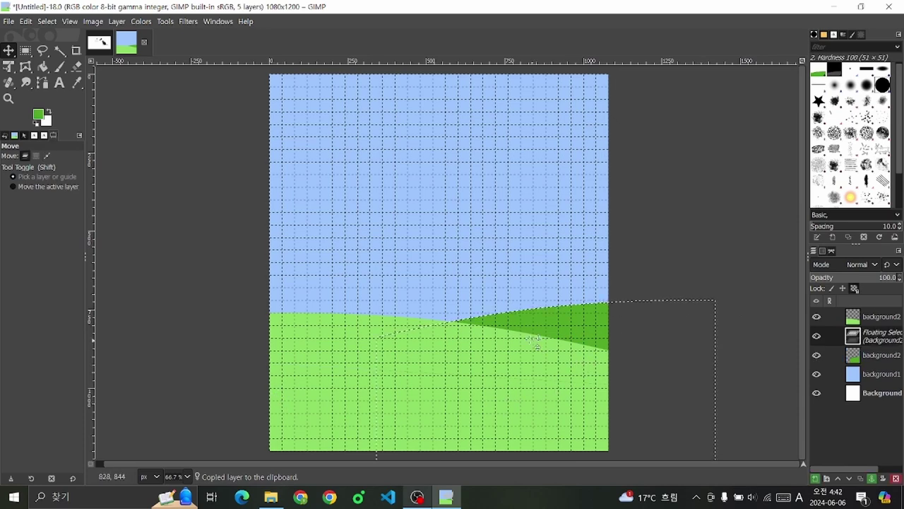
pyautogui.hotkey('ctrl', 'h')
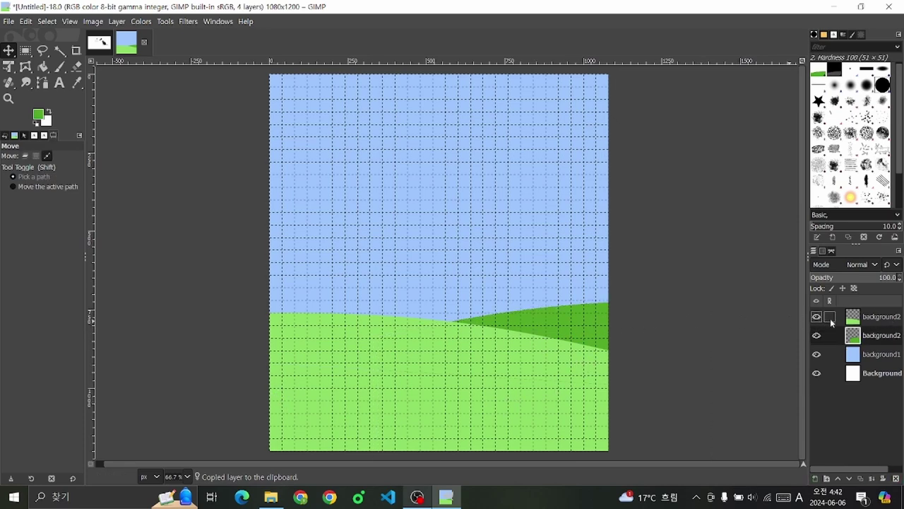
pyautogui.hotkey('ctrl', 'v')
pyautogui.click(816, 479)
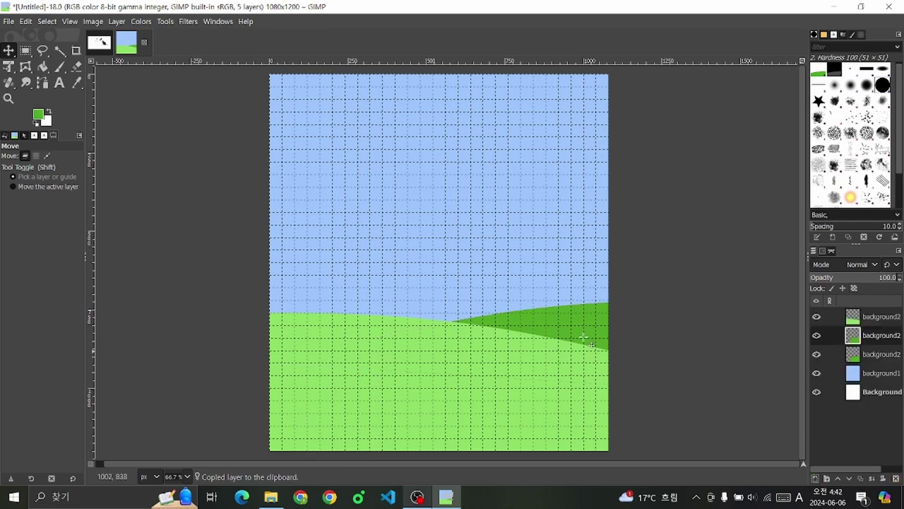
pyautogui.moveTo(587, 321); pyautogui.dragTo(382, 286)
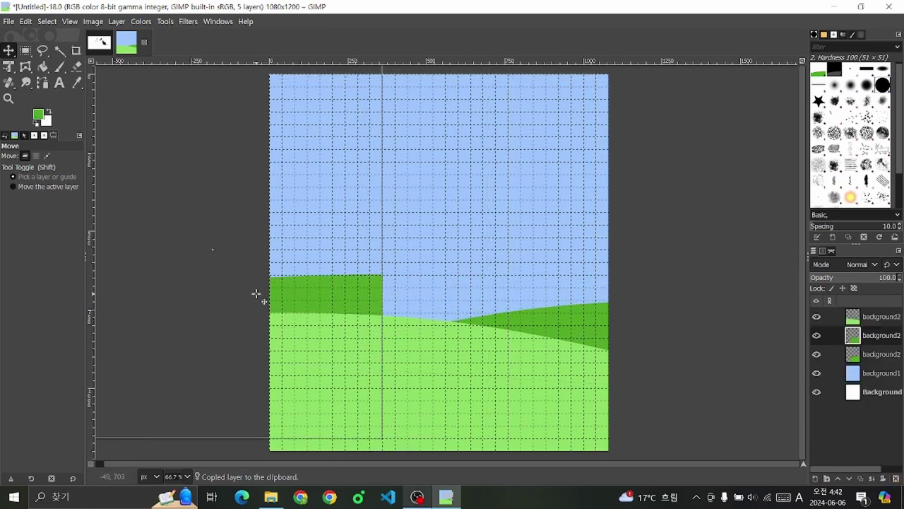
# Step: Rotate the new hill 23.70° to slope downward and slide it left behind the light hill
pyautogui.click(9, 67)
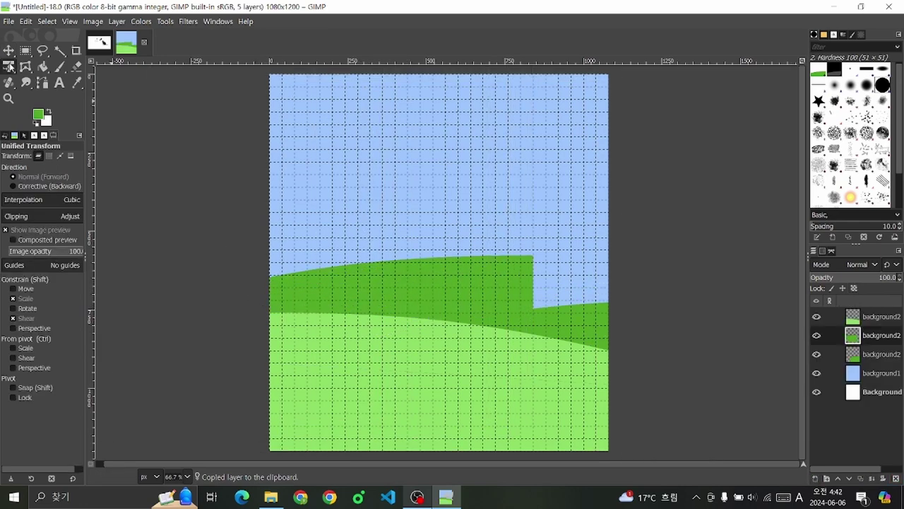
pyautogui.moveTo(14, 73); pyautogui.dragTo(49, 81)
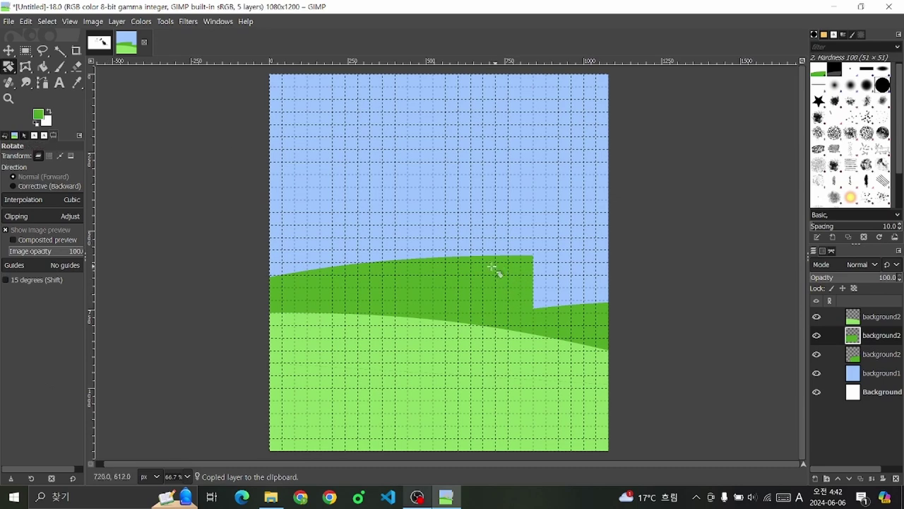
pyautogui.moveTo(494, 274); pyautogui.dragTo(366, 344)
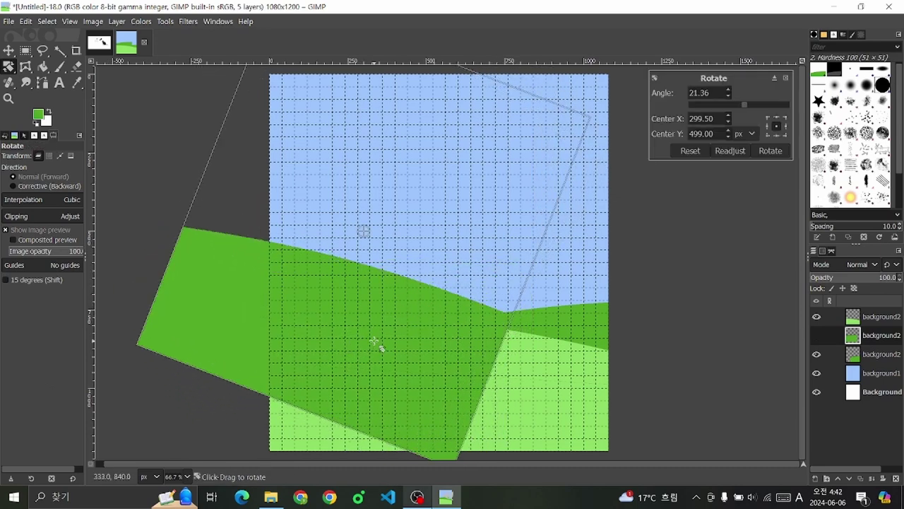
pyautogui.click(11, 52)
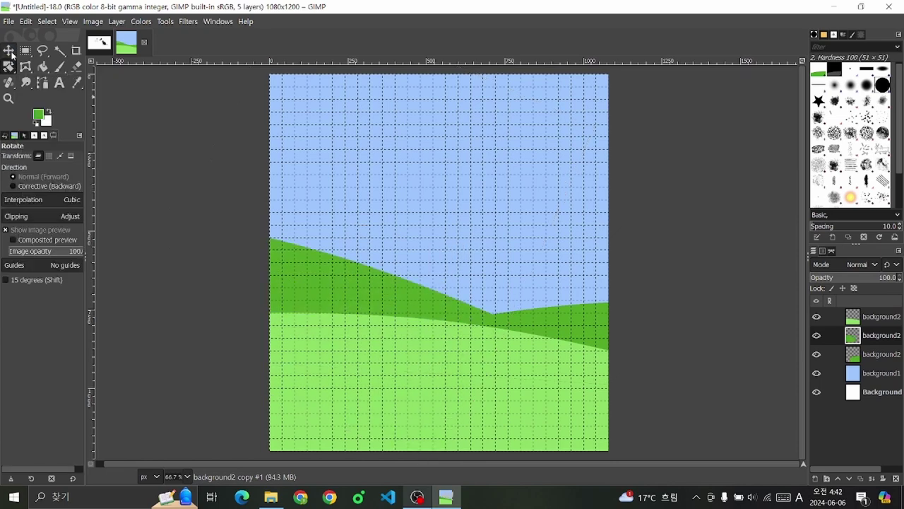
pyautogui.moveTo(434, 312); pyautogui.dragTo(289, 312)
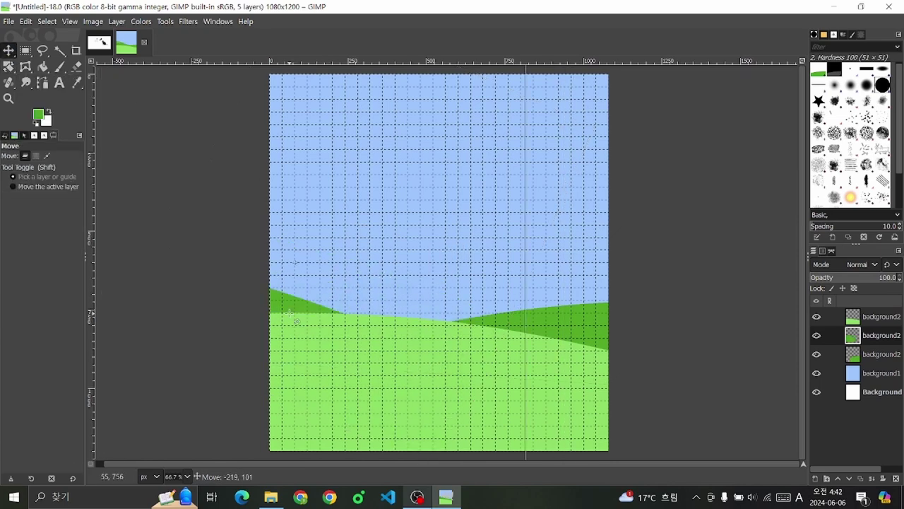
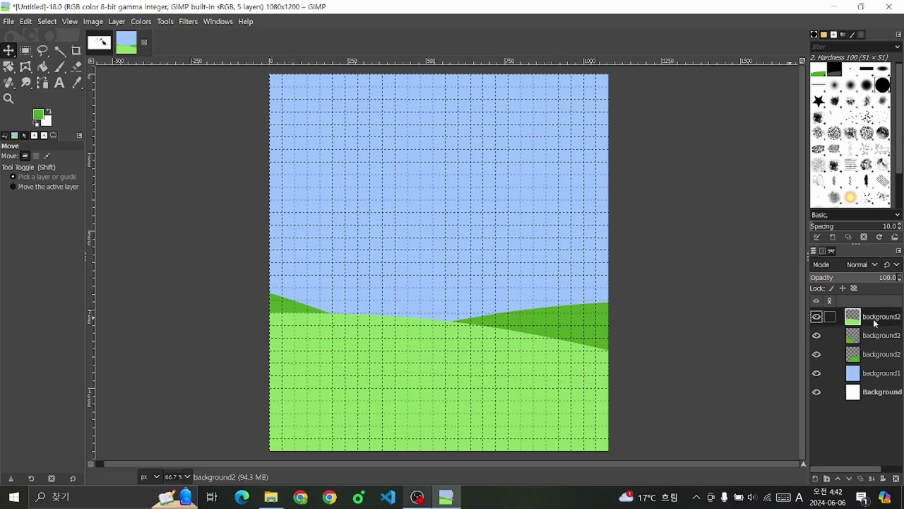
# Step: Move the dark-green hill layer up about 27 px, then reselect the top background2 layer
pyautogui.click(884, 356)
pyautogui.moveTo(577, 322); pyautogui.dragTo(576, 310)
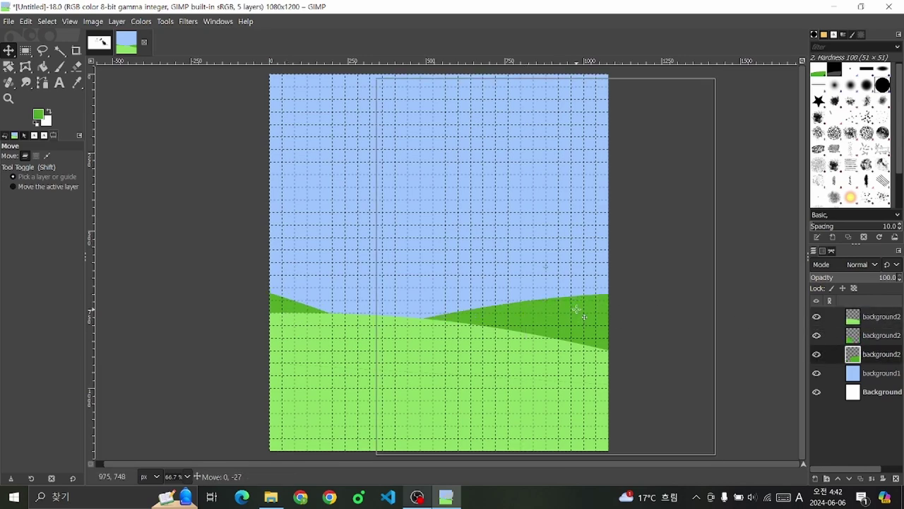
pyautogui.click(869, 320)
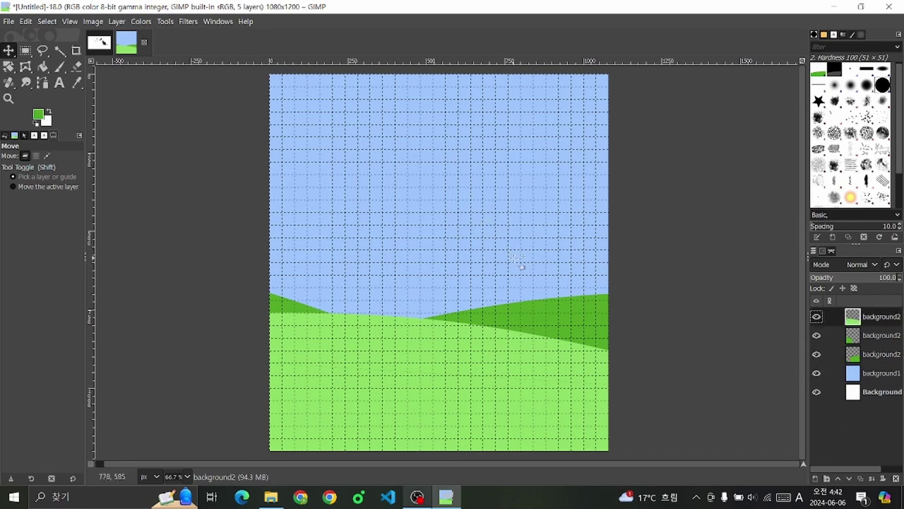
pyautogui.scroll(-2, 464, 233)
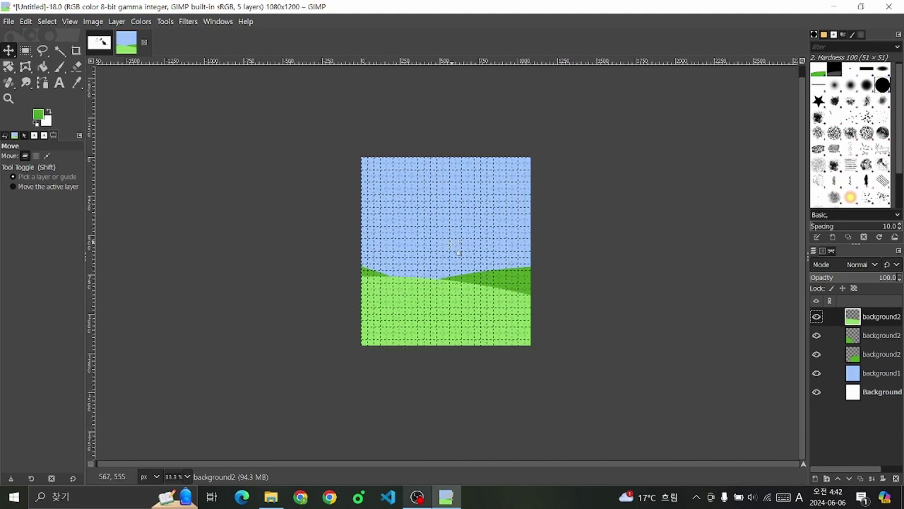
pyautogui.scroll(2, 465, 233)
pyautogui.scroll(-1, 474, 212)
pyautogui.scroll(-1, 507, 197)
pyautogui.scroll(2, 510, 199)
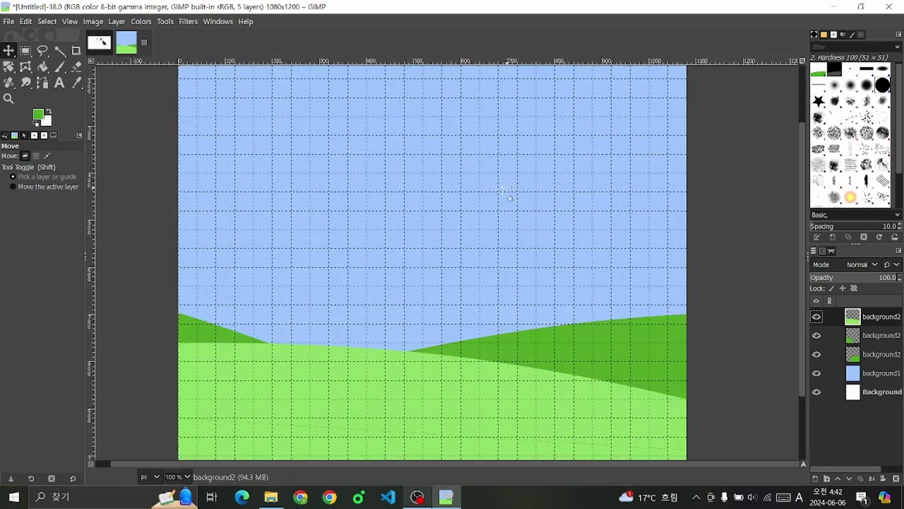
pyautogui.scroll(-2, 508, 198)
pyautogui.scroll(-3, 491, 258)
pyautogui.scroll(2, 495, 113)
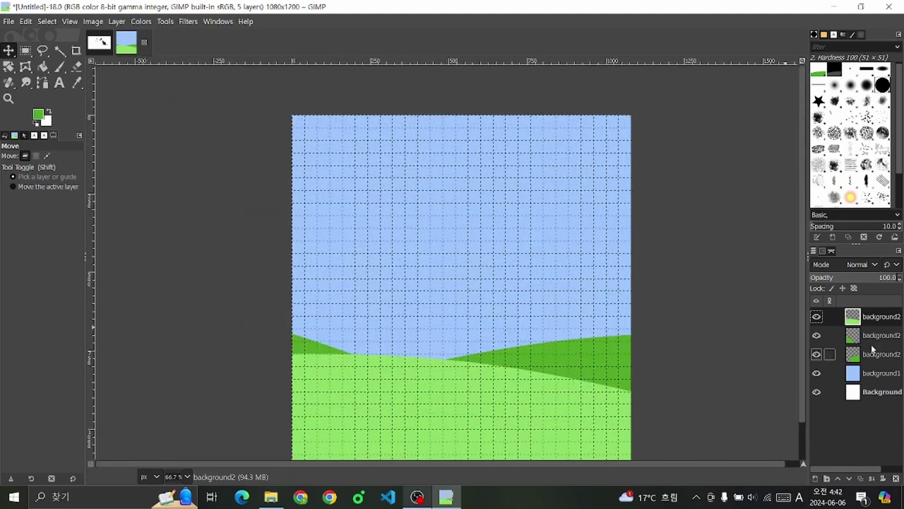
# Step: Create a new Transparency-filled layer named 'sky' at the top of the layer stack
pyautogui.click(815, 480)
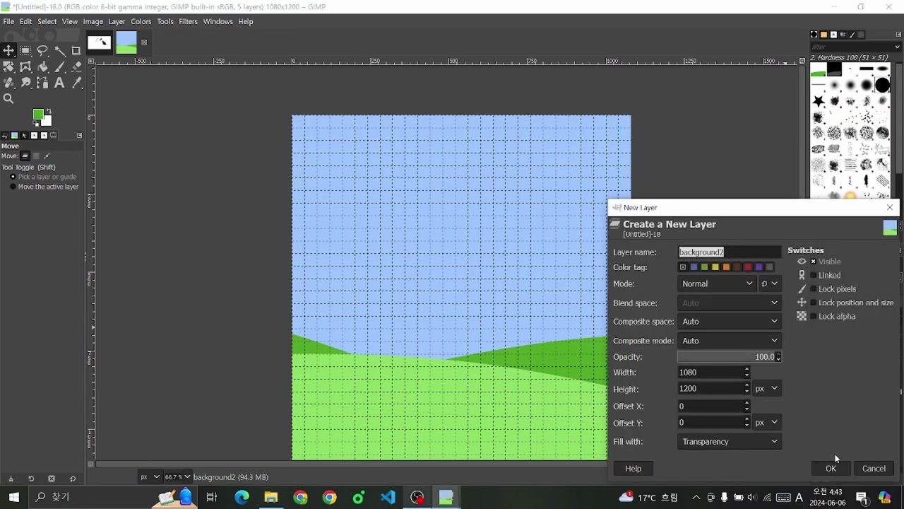
pyautogui.write('sk')
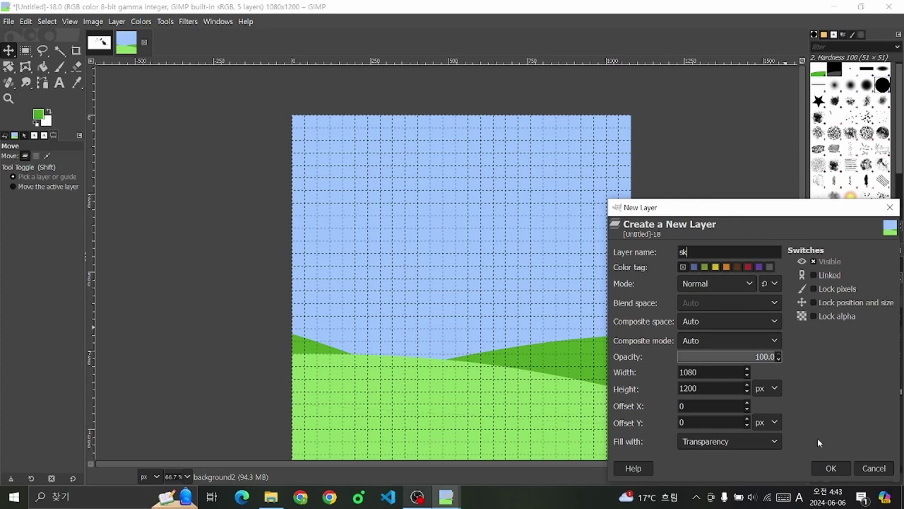
pyautogui.write('y')
pyautogui.press('Return')
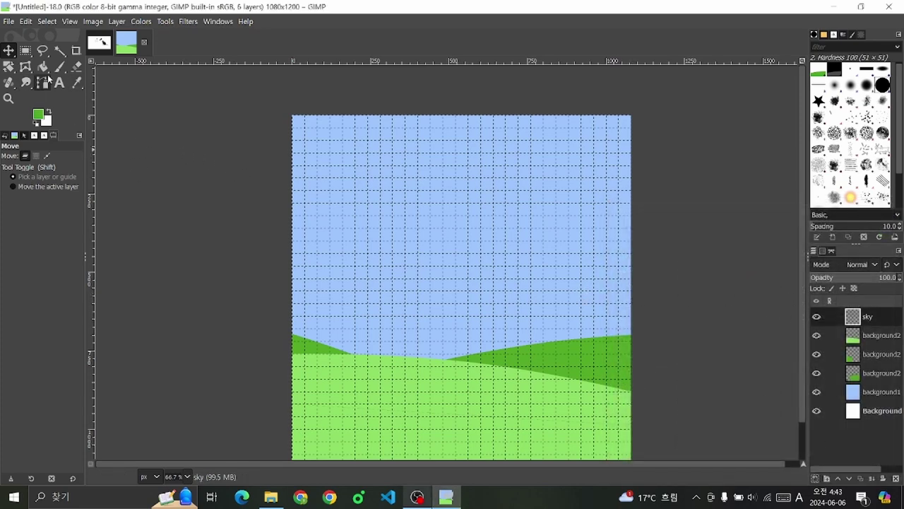
# Step: With the Paths tool, draw the first rounded cloud arch at the upper-left of the sky
pyautogui.click(25, 66)
pyautogui.click(41, 82)
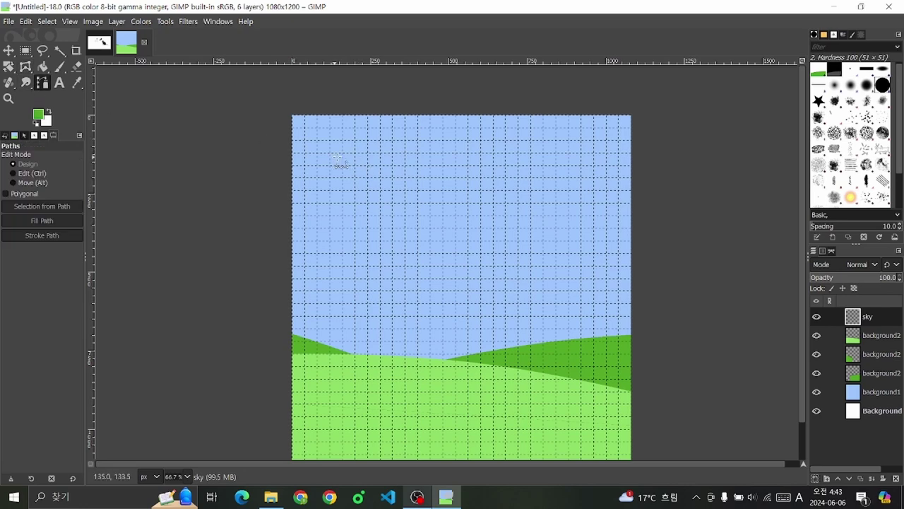
pyautogui.scroll(1, 347, 161)
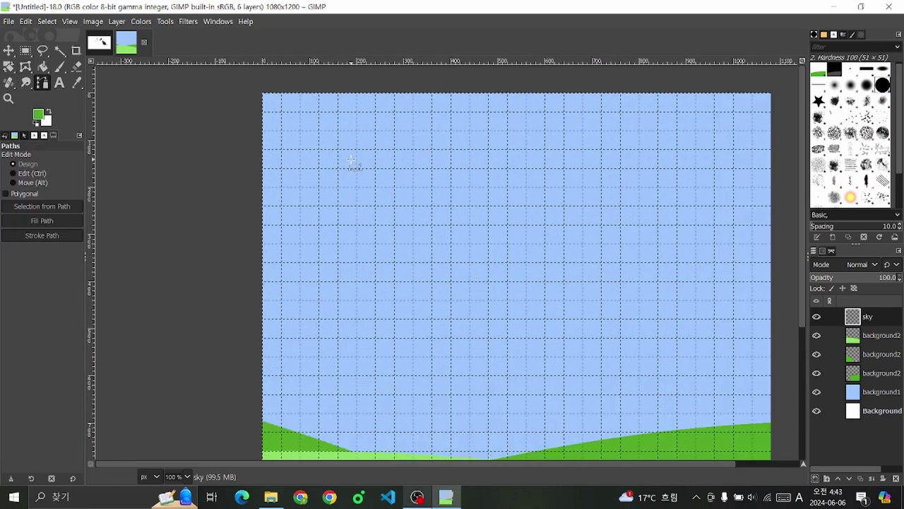
pyautogui.click(262, 150)
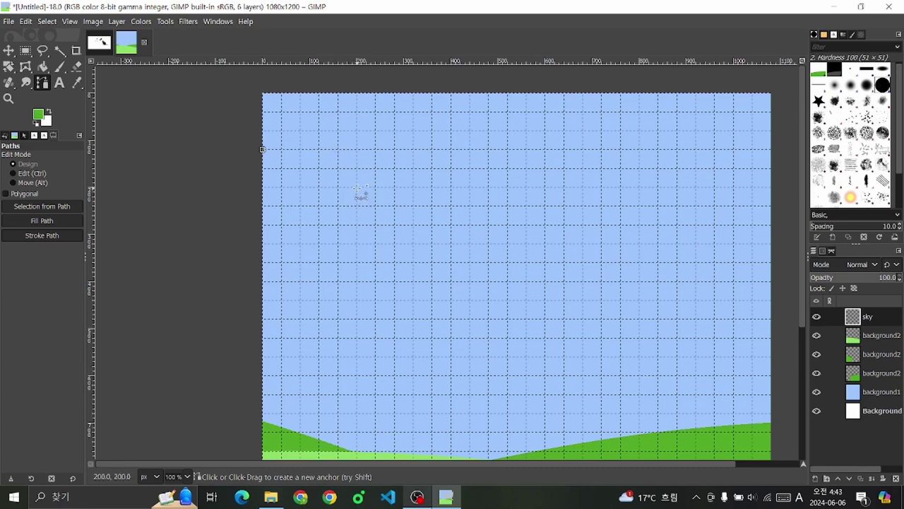
pyautogui.hotkey('ctrl', 'z')
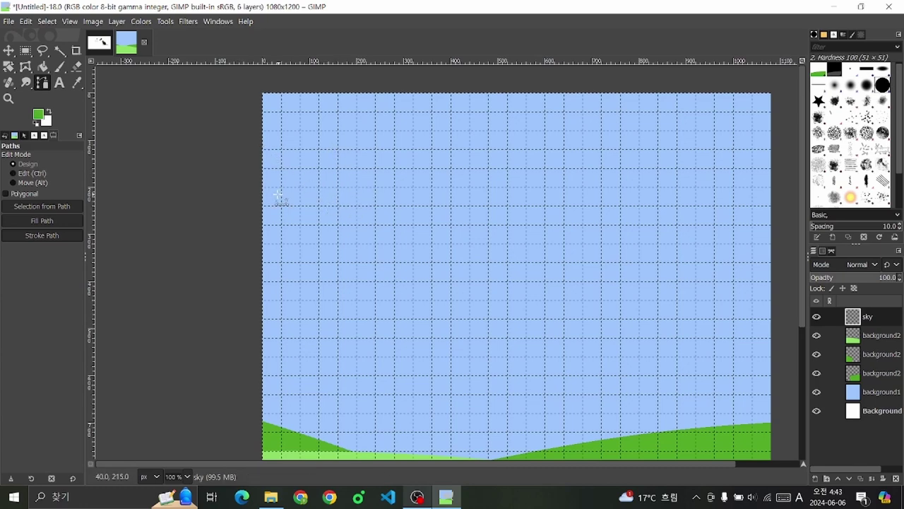
pyautogui.click(267, 206)
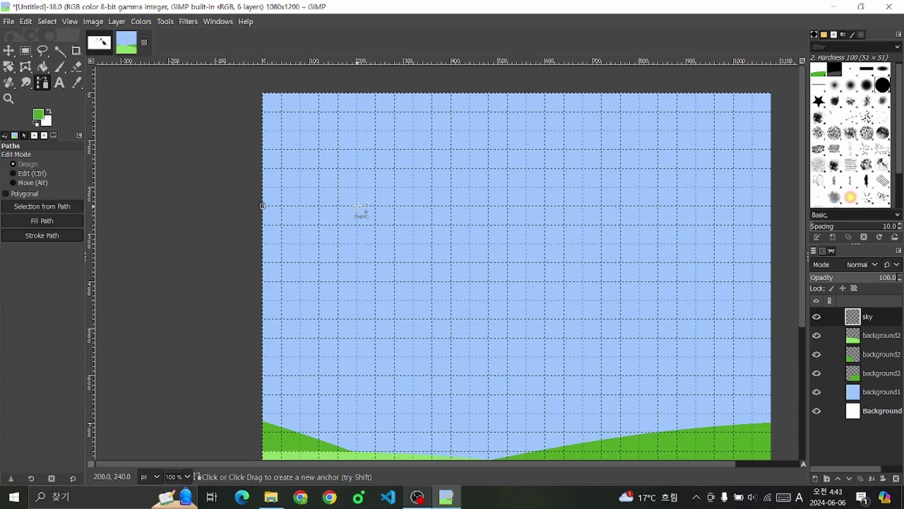
pyautogui.click(375, 205)
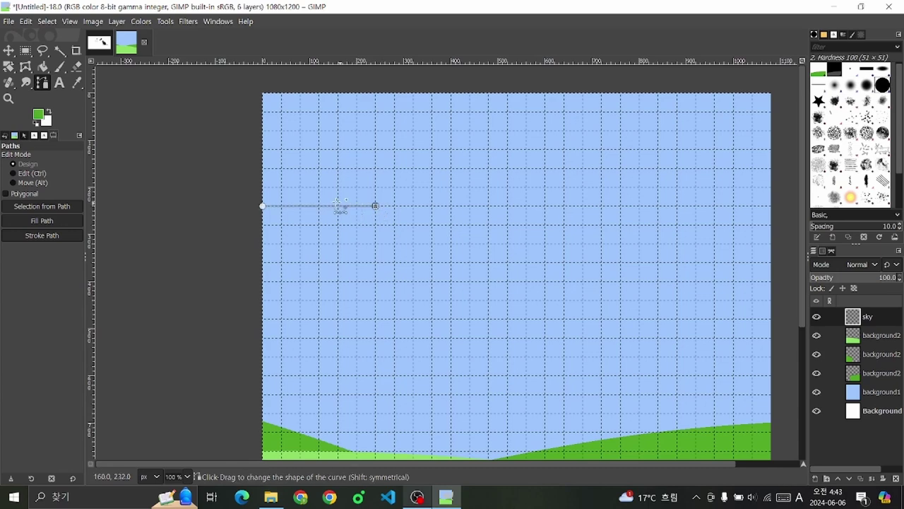
pyautogui.moveTo(325, 208); pyautogui.dragTo(323, 157)
pyautogui.hotkey('ctrl', 'z')
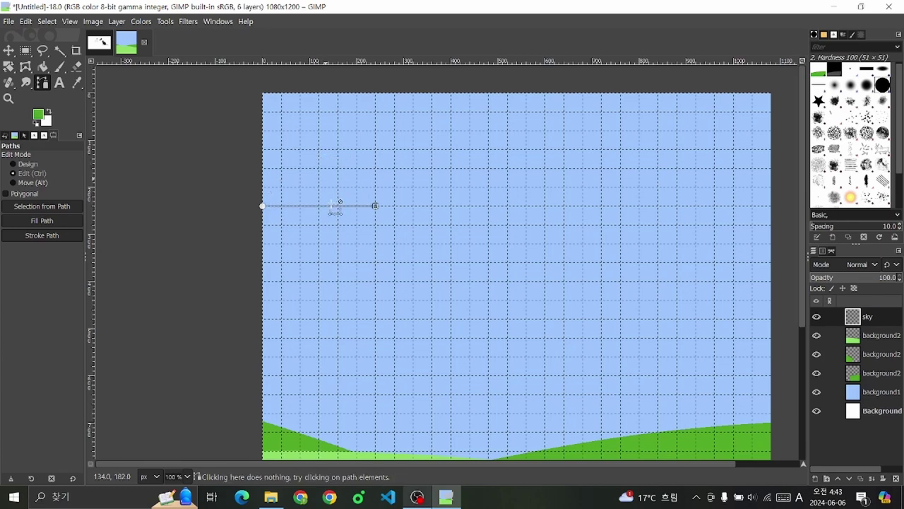
pyautogui.moveTo(326, 206); pyautogui.dragTo(324, 152)
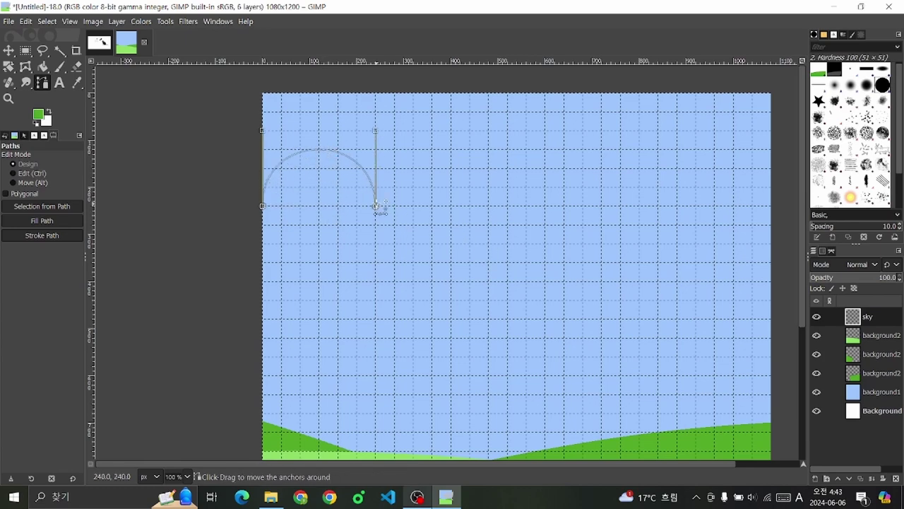
# Step: Add a second, smaller overlapping arch to the right of the first one
pyautogui.click(357, 206)
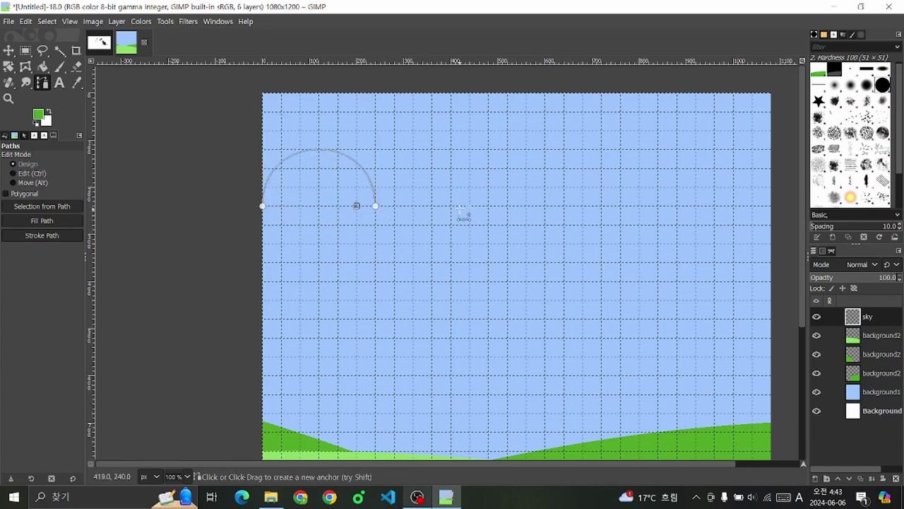
pyautogui.click(431, 206)
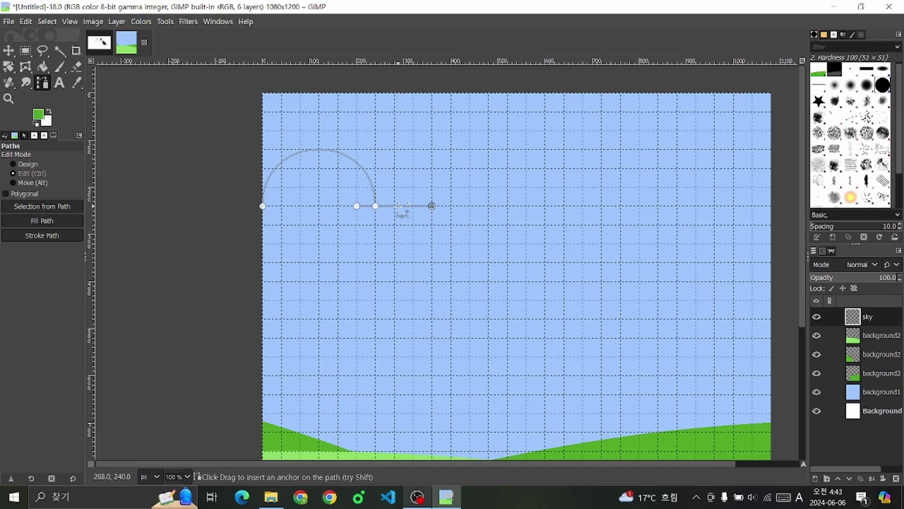
pyautogui.moveTo(399, 206); pyautogui.dragTo(400, 175)
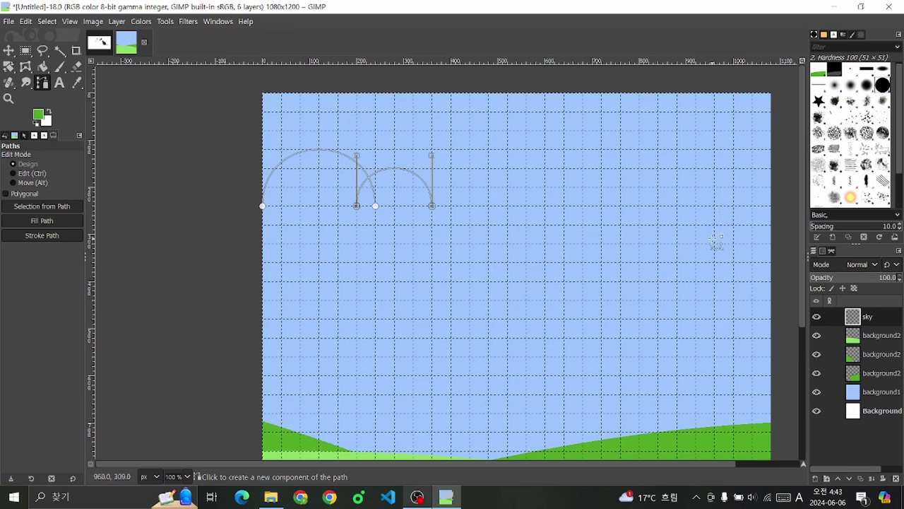
# Step: Outline a right-side cloud with a large arch at the edge and an overlapping arch to its left
pyautogui.click(676, 225)
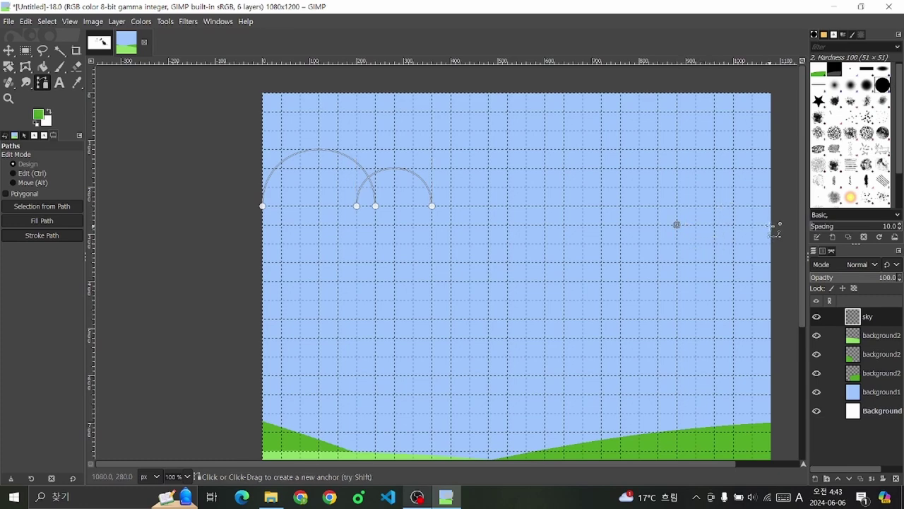
pyautogui.moveTo(675, 225); pyautogui.dragTo(658, 224)
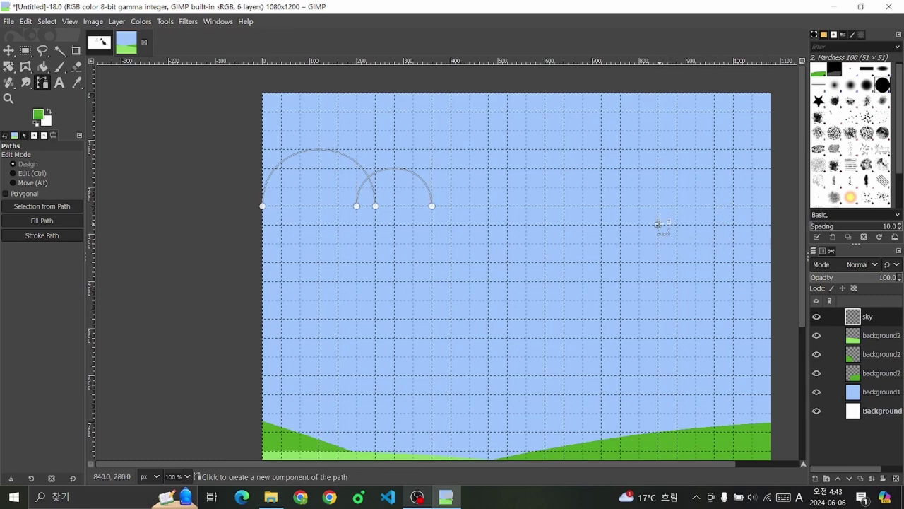
pyautogui.click(771, 224)
pyautogui.moveTo(719, 224); pyautogui.dragTo(717, 168)
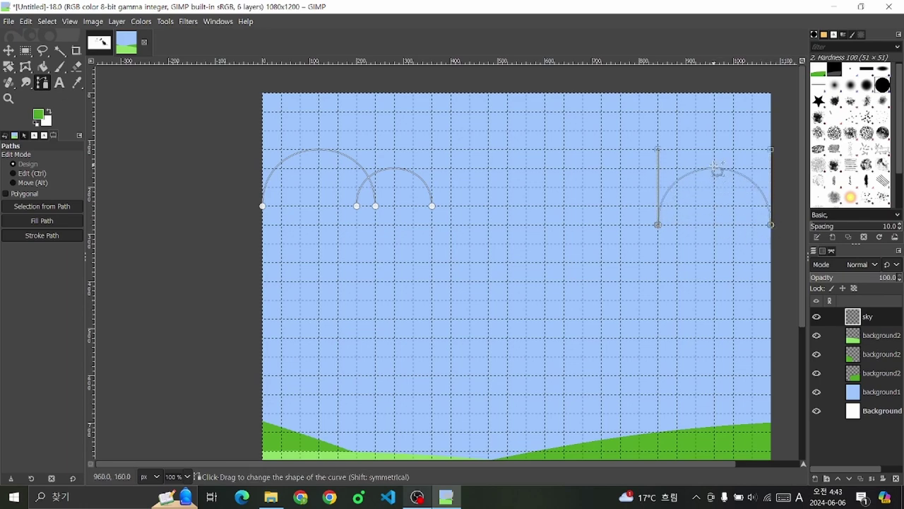
pyautogui.keyDown('shift'); pyautogui.click(678, 282); pyautogui.keyUp('shift')
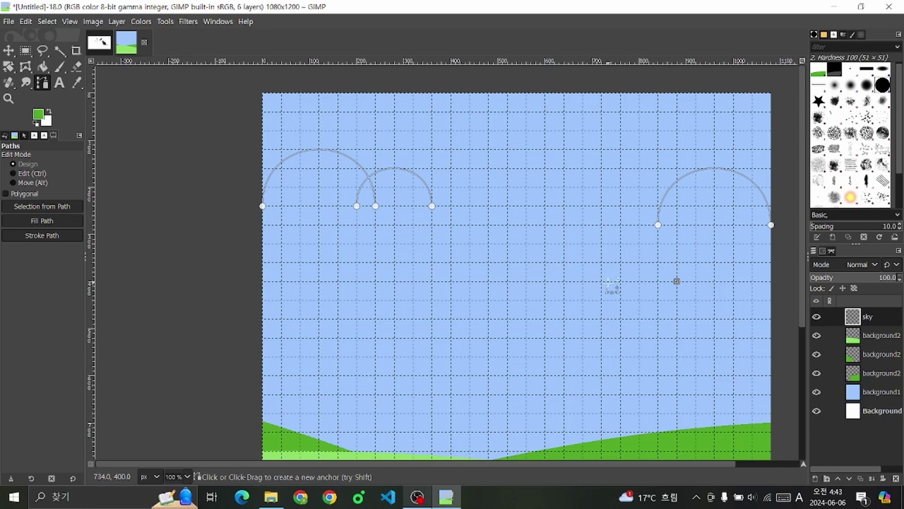
pyautogui.click(563, 281)
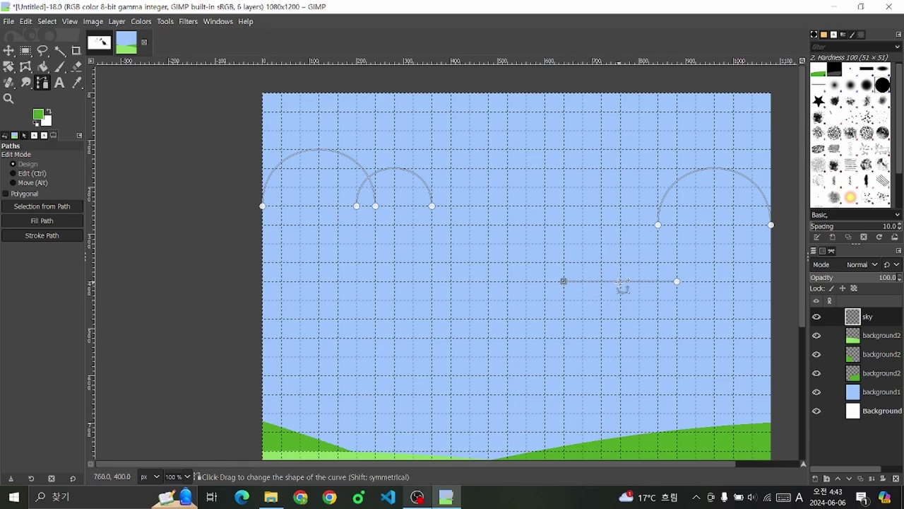
pyautogui.moveTo(622, 281); pyautogui.dragTo(626, 234)
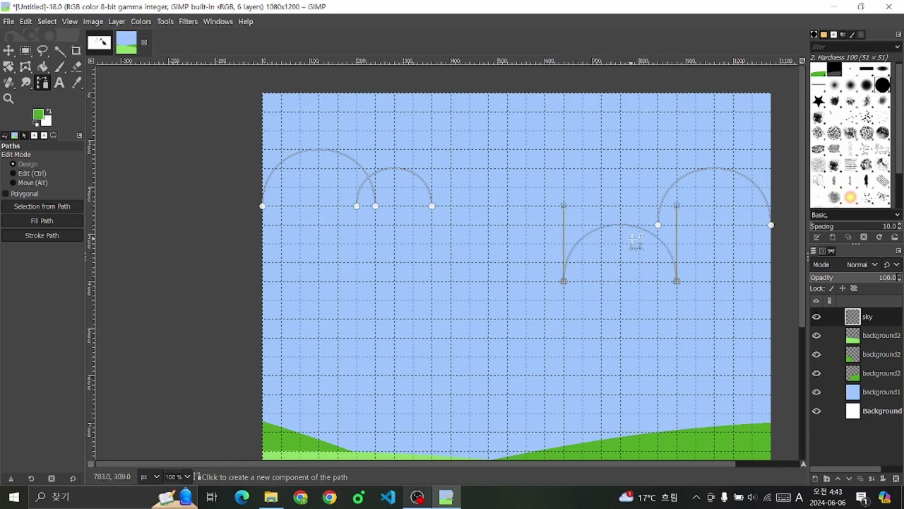
pyautogui.hotkey('ctrl', 'z')
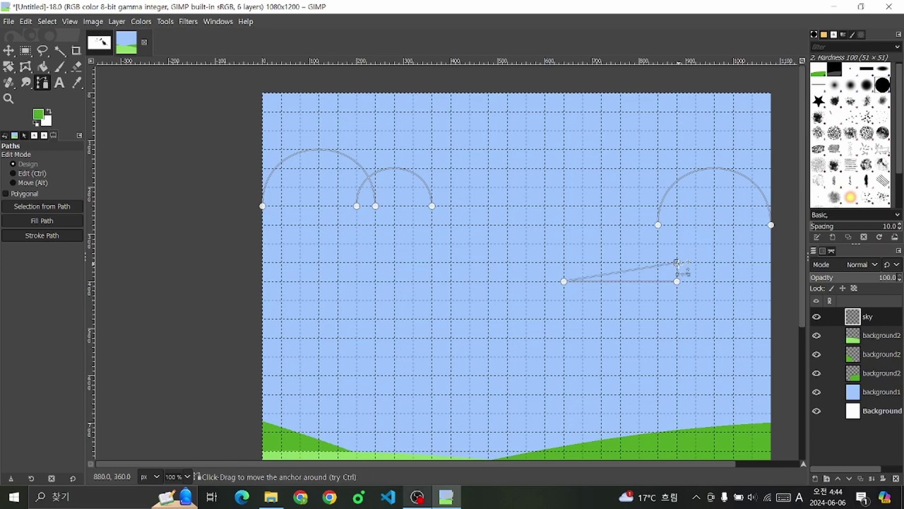
pyautogui.hotkey('ctrl', 'z')
pyautogui.hotkey('ctrl', 'z')
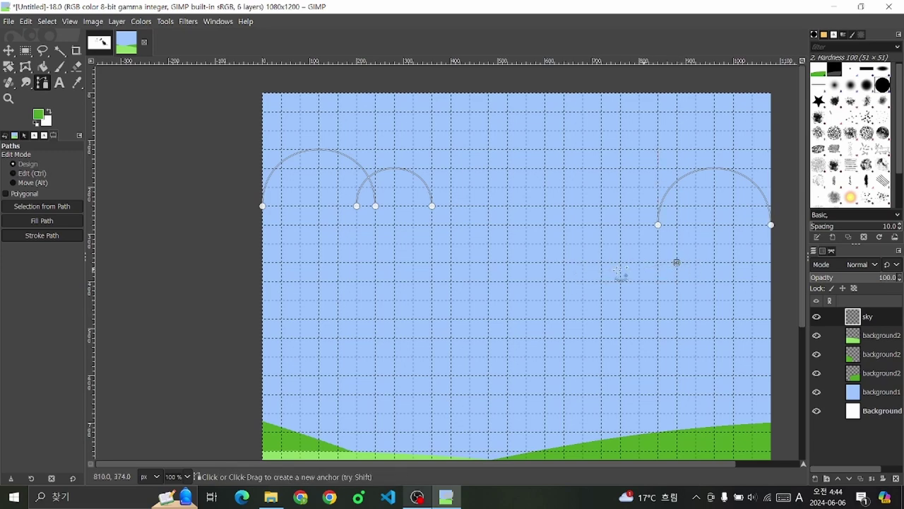
pyautogui.click(563, 262)
pyautogui.moveTo(621, 263); pyautogui.dragTo(624, 210)
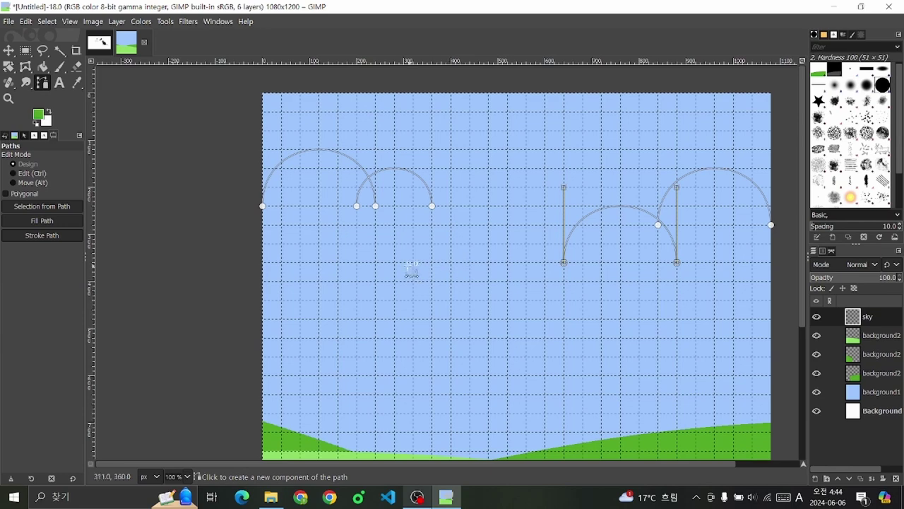
# Step: Add a lower arch beneath the first left cloud
pyautogui.keyDown('shift'); pyautogui.click(394, 243); pyautogui.keyUp('shift')
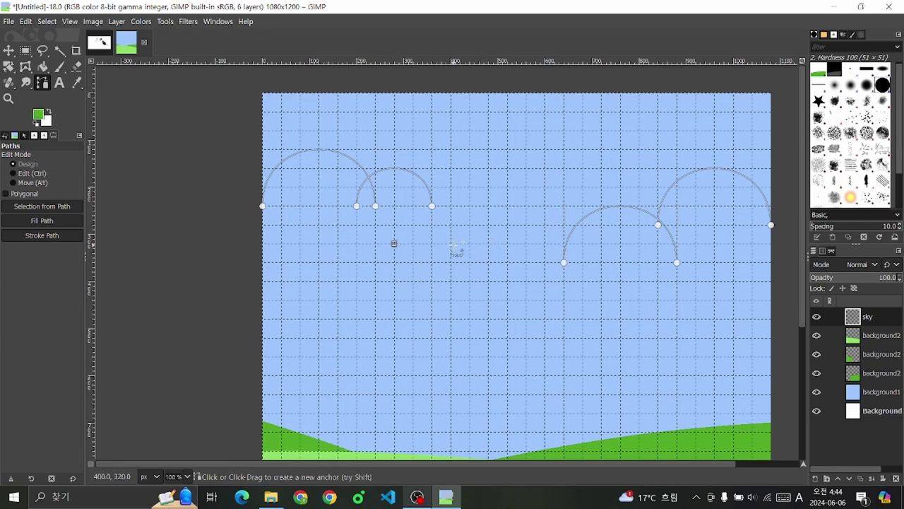
pyautogui.click(466, 244)
pyautogui.keyDown('ctrl'); pyautogui.scroll(2, 461, 253); pyautogui.keyUp('ctrl')
pyautogui.moveTo(436, 256); pyautogui.dragTo(432, 181)
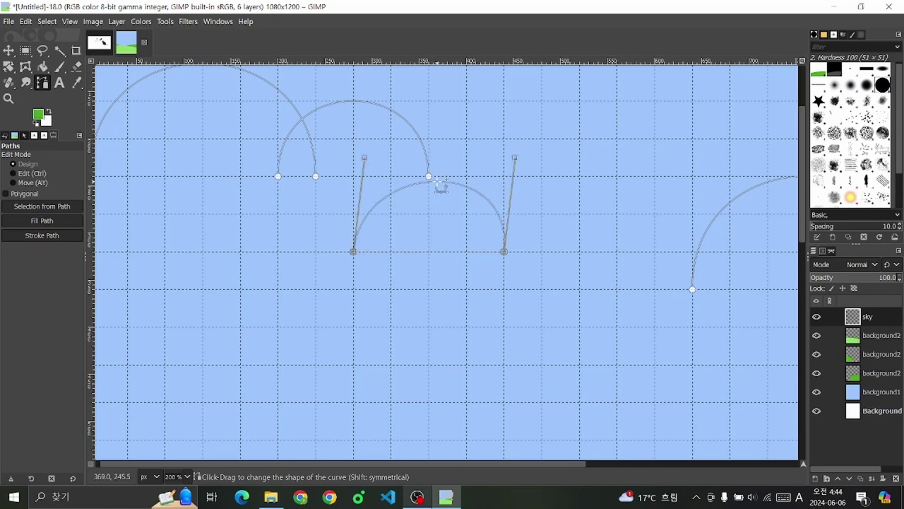
pyautogui.keyDown('ctrl'); pyautogui.scroll(-1, 452, 218); pyautogui.keyUp('ctrl')
# Step: Try several anchor widths for a new arc under the left cloud, undoing the unwanted bends
pyautogui.keyDown('ctrl'); pyautogui.scroll(-2, 464, 230); pyautogui.keyUp('ctrl')
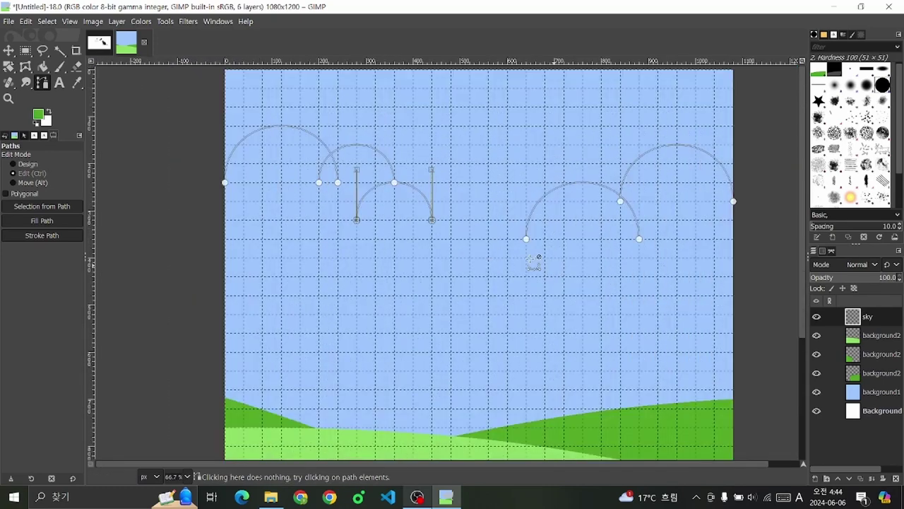
pyautogui.keyDown('ctrl'); pyautogui.scroll(2, 537, 256); pyautogui.keyUp('ctrl')
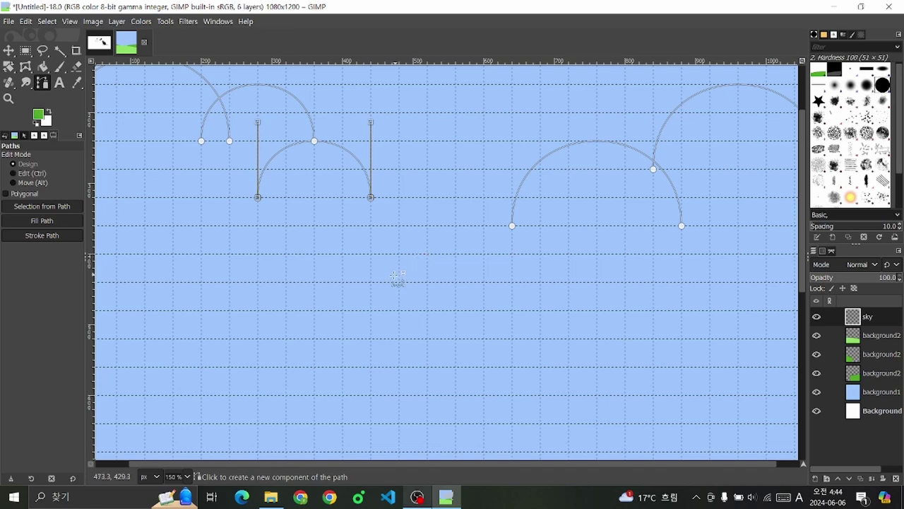
pyautogui.click(399, 282)
pyautogui.click(306, 281)
pyautogui.hotkey('ctrl', 'z')
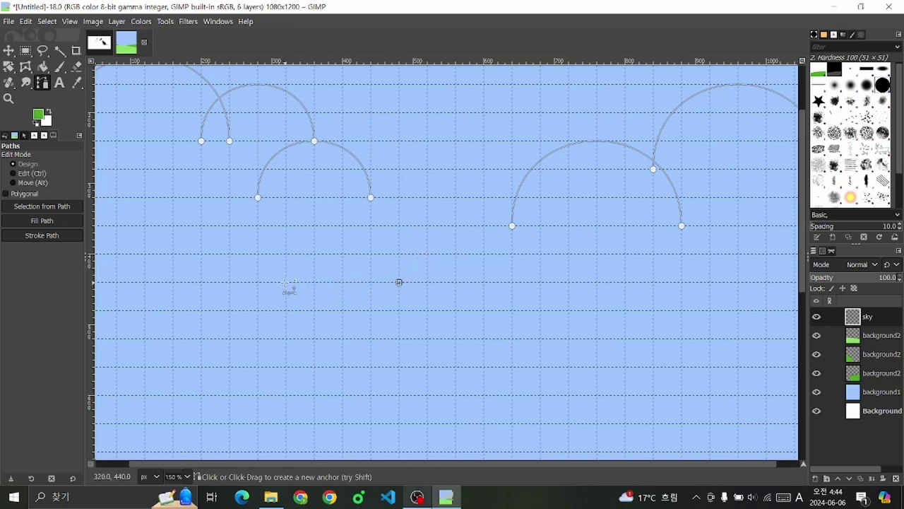
pyautogui.click(287, 282)
pyautogui.moveTo(353, 283); pyautogui.dragTo(347, 231)
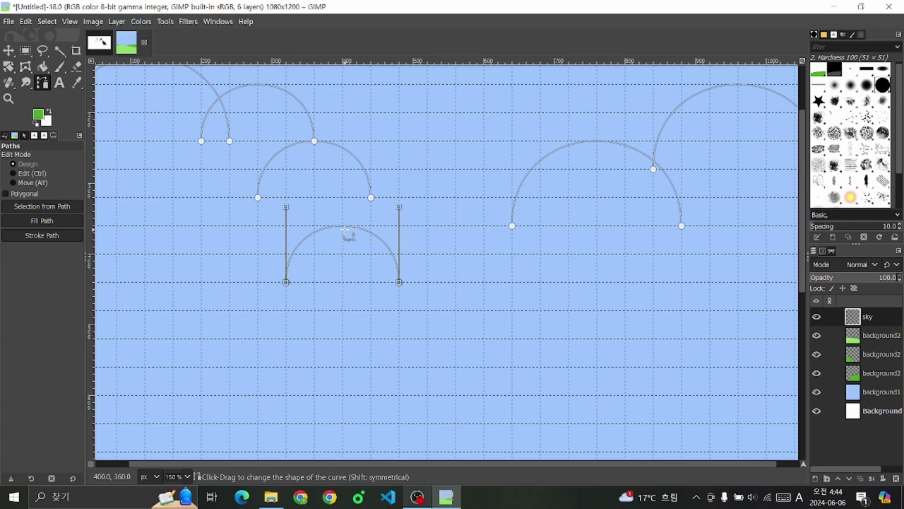
pyautogui.hotkey('ctrl', 'z')
pyautogui.hotkey('ctrl', 'z')
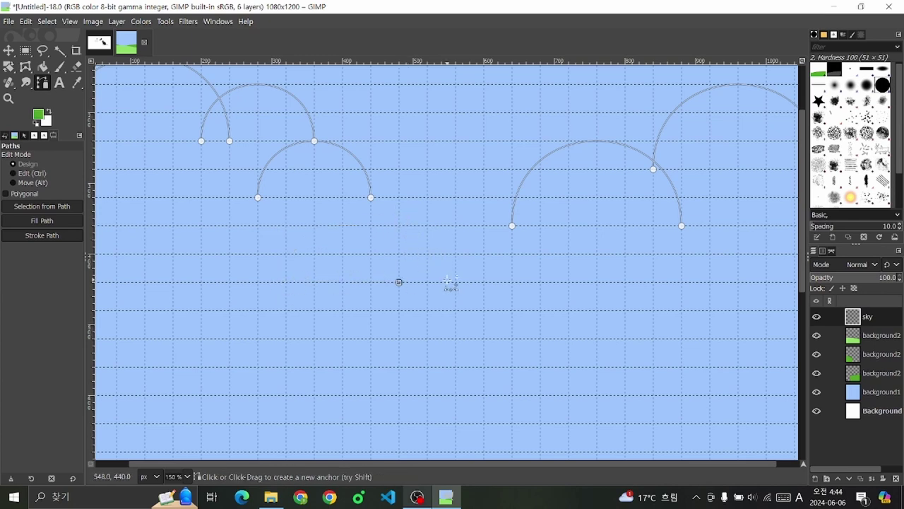
pyautogui.click(202, 282)
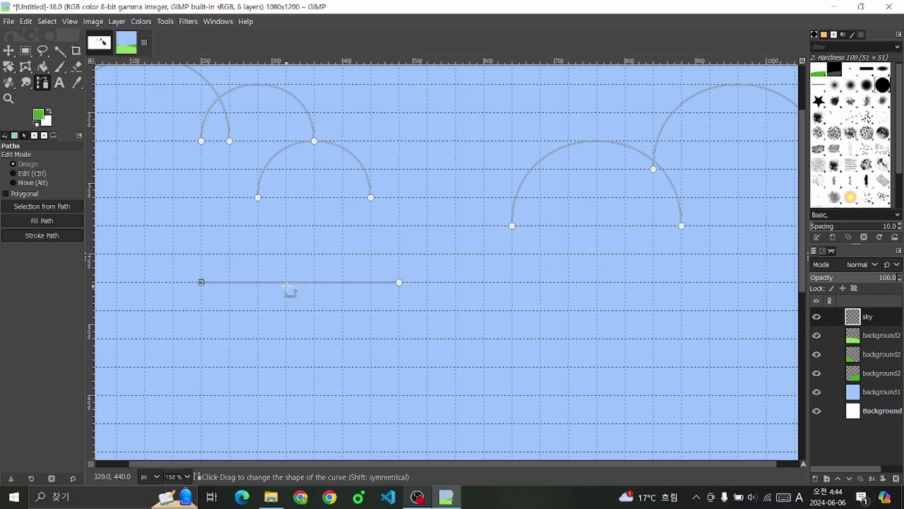
pyautogui.hotkey('ctrl', 'z')
pyautogui.click(229, 282)
pyautogui.moveTo(317, 277); pyautogui.dragTo(315, 202)
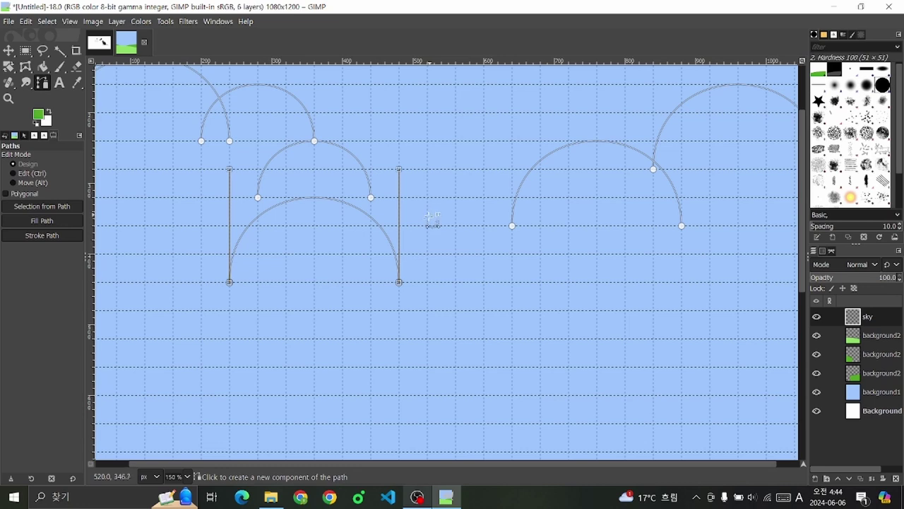
pyautogui.hotkey('ctrl', 'z')
pyautogui.hotkey('ctrl', 'z')
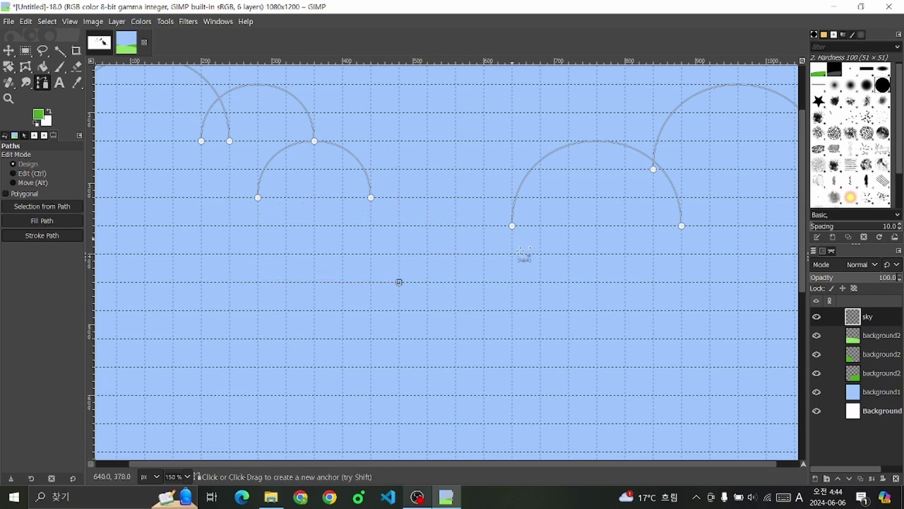
pyautogui.hotkey('ctrl', 'z')
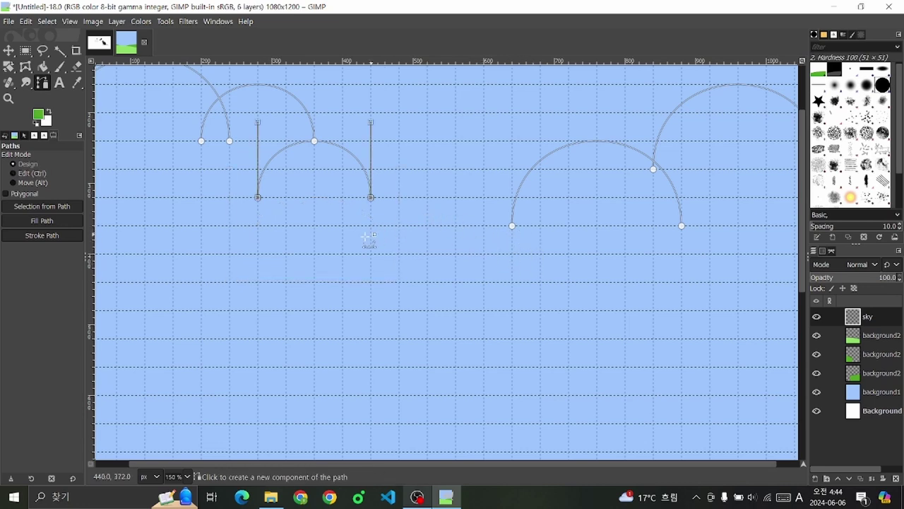
# Step: Add a rounded arc on the left cloud between its upper arches
pyautogui.click(315, 225)
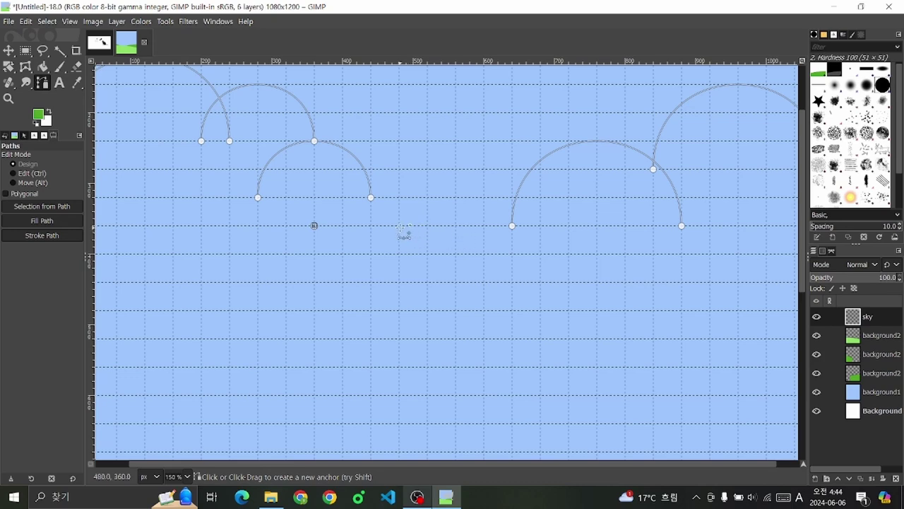
pyautogui.click(429, 226)
pyautogui.moveTo(373, 225)
pyautogui.mouseDown()
pyautogui.moveTo(368, 167)
pyautogui.moveTo(370, 175)
pyautogui.mouseUp()
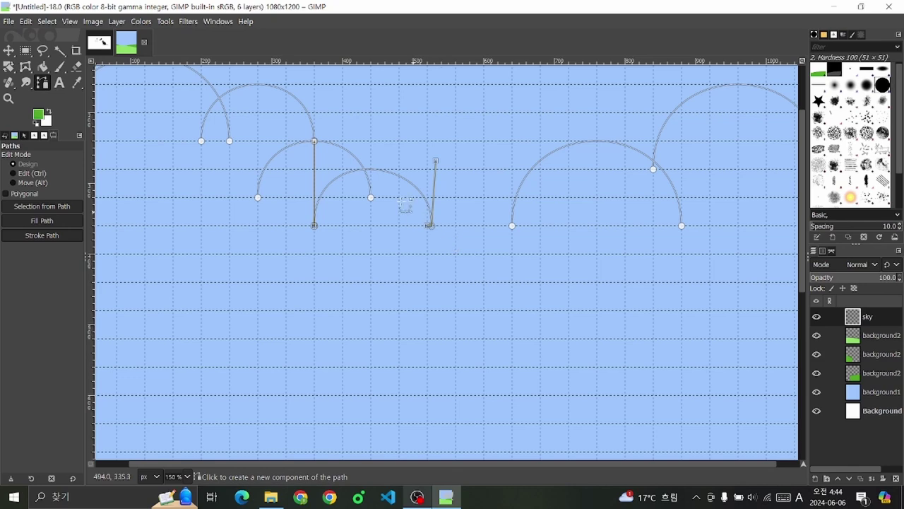
pyautogui.hotkey('ctrl', 'z')
pyautogui.moveTo(381, 225); pyautogui.dragTo(373, 178)
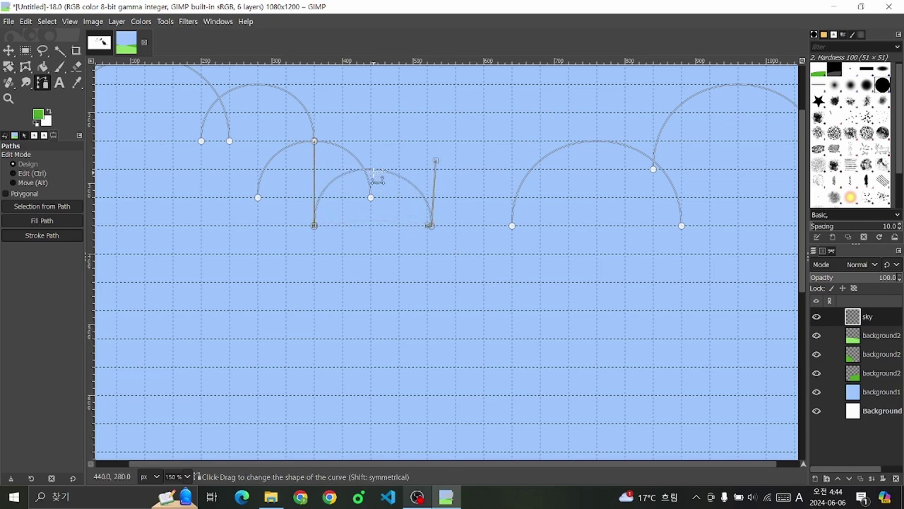
pyautogui.moveTo(433, 227); pyautogui.dragTo(427, 227)
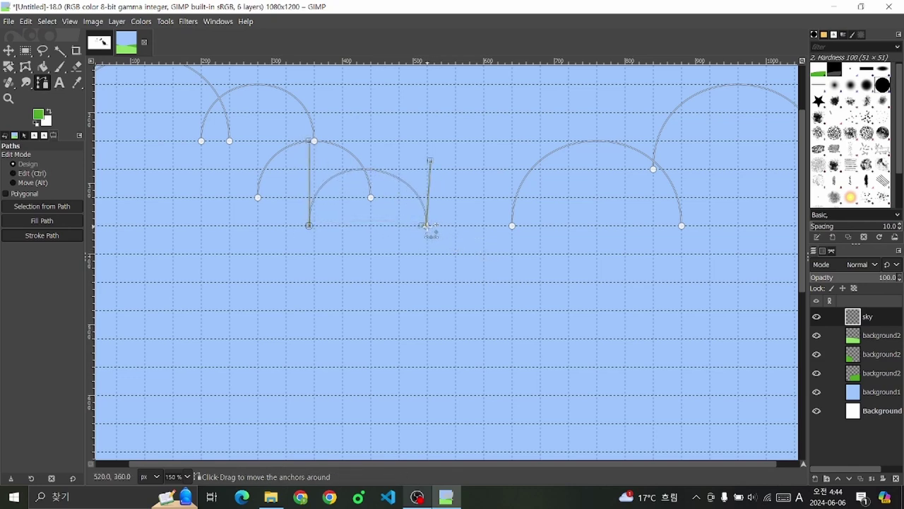
pyautogui.hotkey('ctrl', 'z')
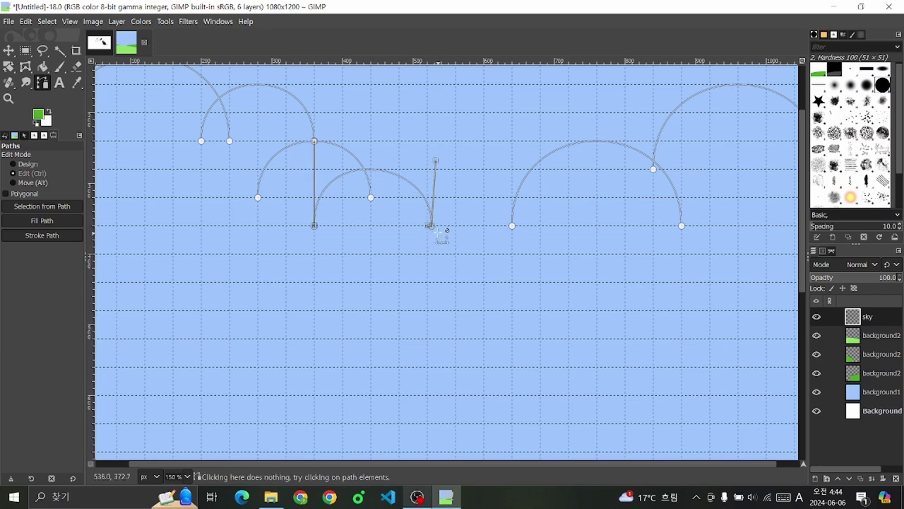
pyautogui.hotkey('ctrl', 'z')
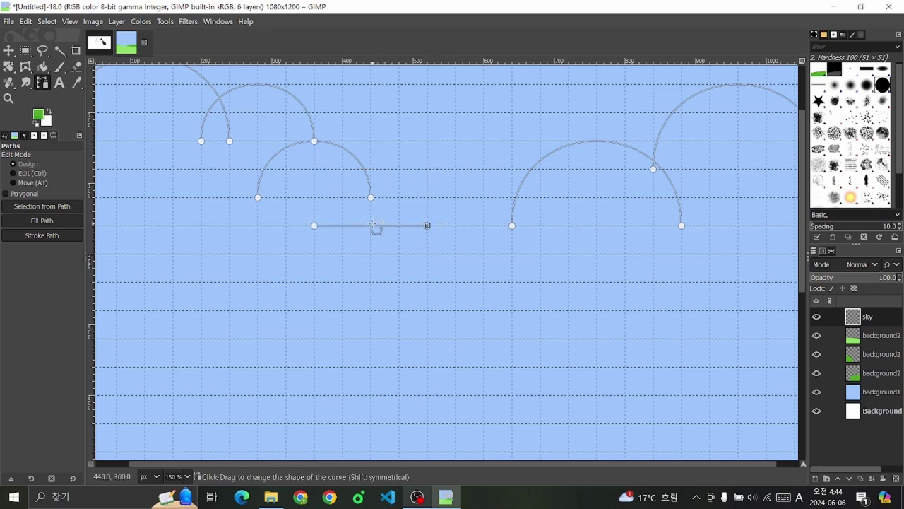
pyautogui.moveTo(374, 226); pyautogui.dragTo(373, 172)
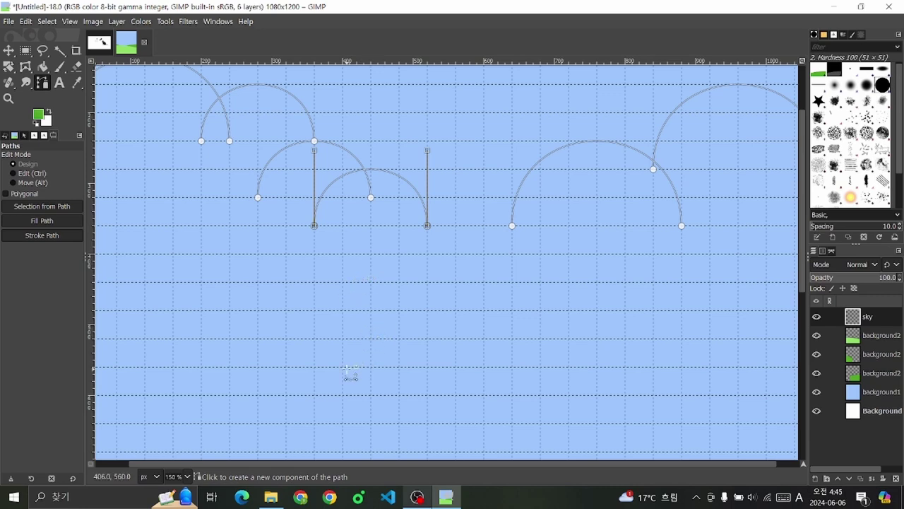
# Step: Pull a tall central arch spanning beneath both clouds
pyautogui.click(347, 367)
pyautogui.click(568, 366)
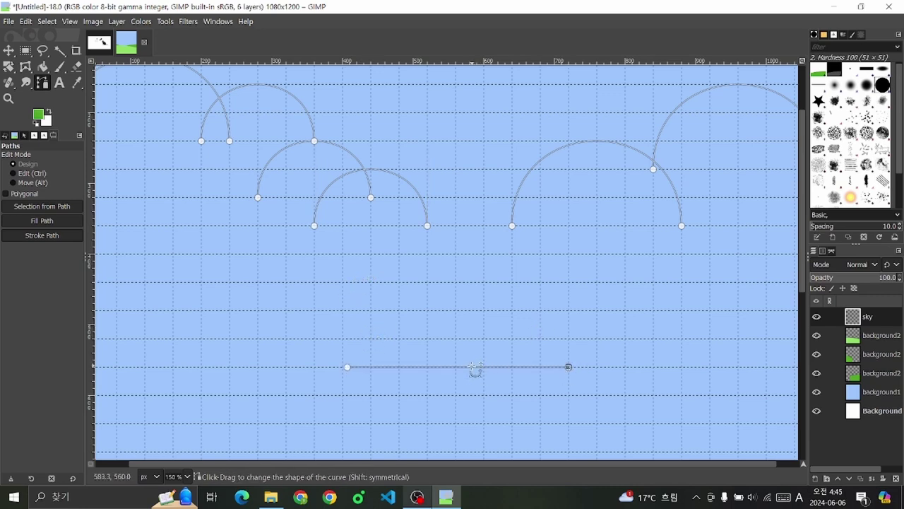
pyautogui.moveTo(460, 374); pyautogui.dragTo(464, 212)
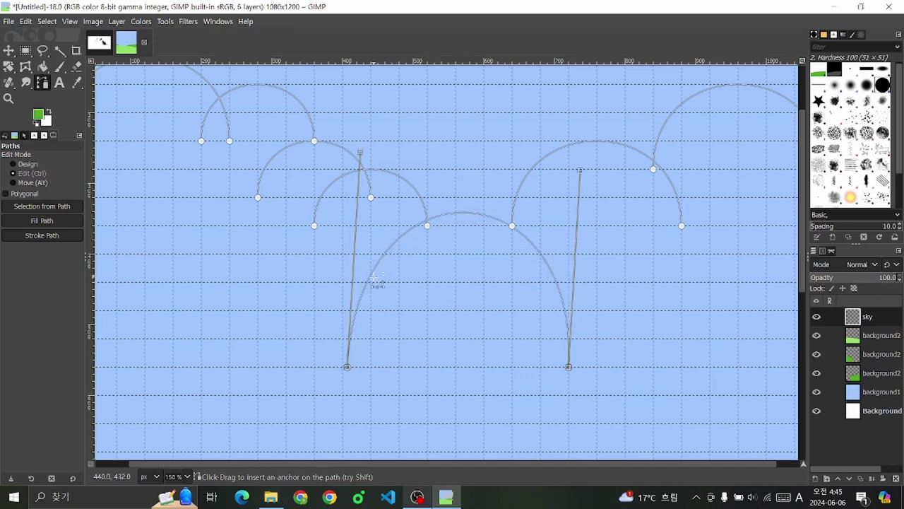
pyautogui.scroll(-2, 375, 278)
pyautogui.scroll(1, 378, 275)
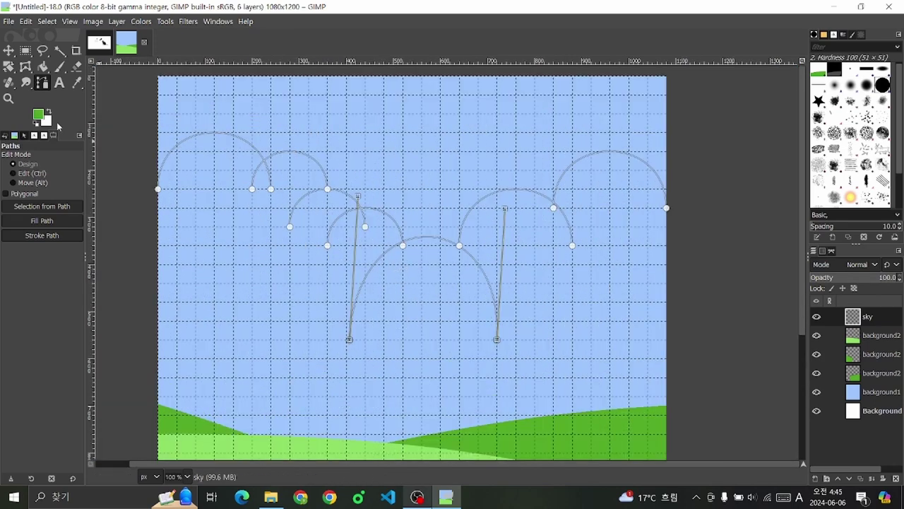
# Step: Turn the cloud path into a selection and bucket-fill it with white
pyautogui.rightClick(431, 305)
pyautogui.moveTo(453, 349)
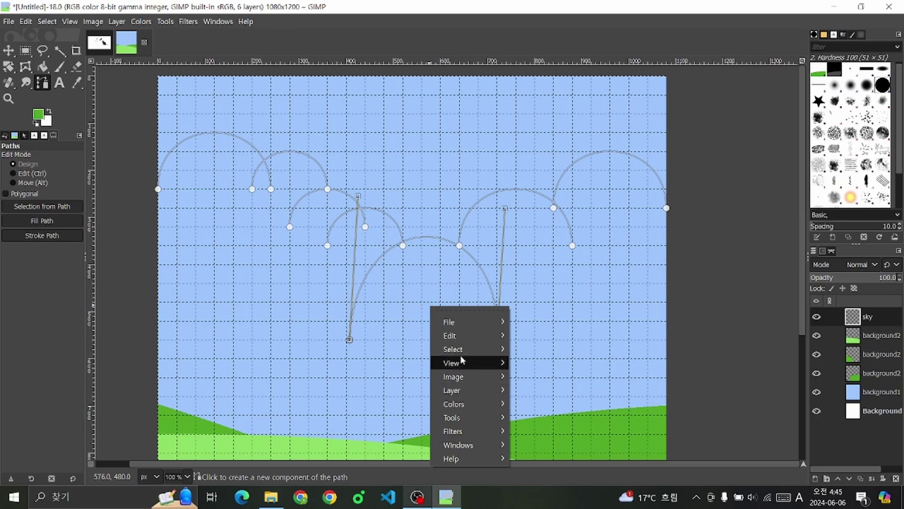
pyautogui.click(538, 322)
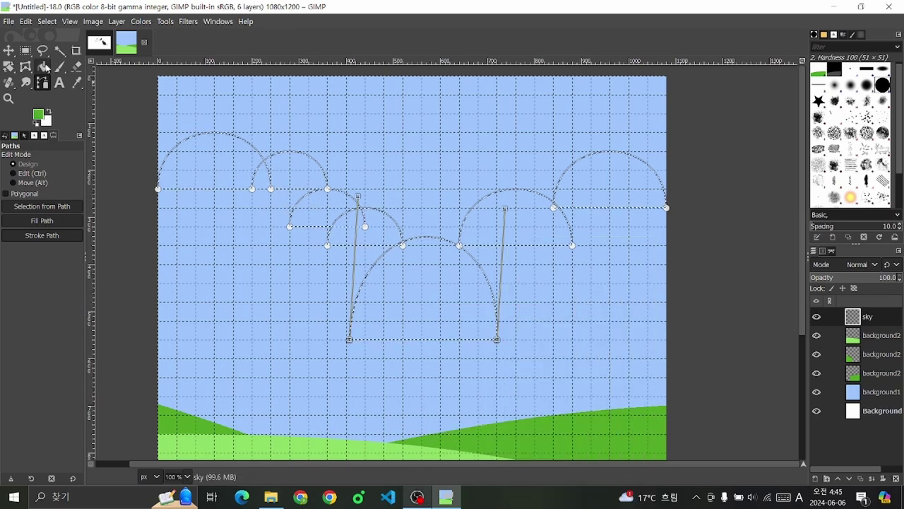
pyautogui.click(42, 66)
pyautogui.click(37, 113)
pyautogui.click(11, 62)
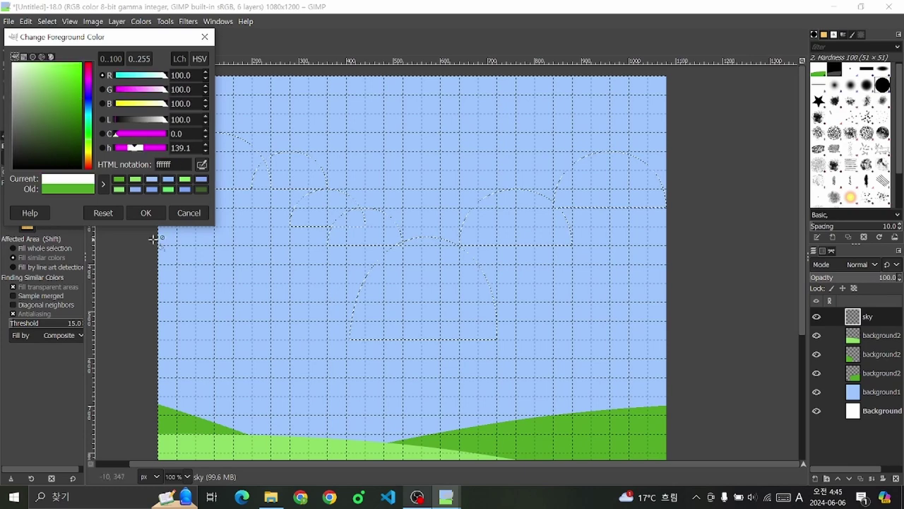
pyautogui.click(146, 210)
pyautogui.click(359, 227)
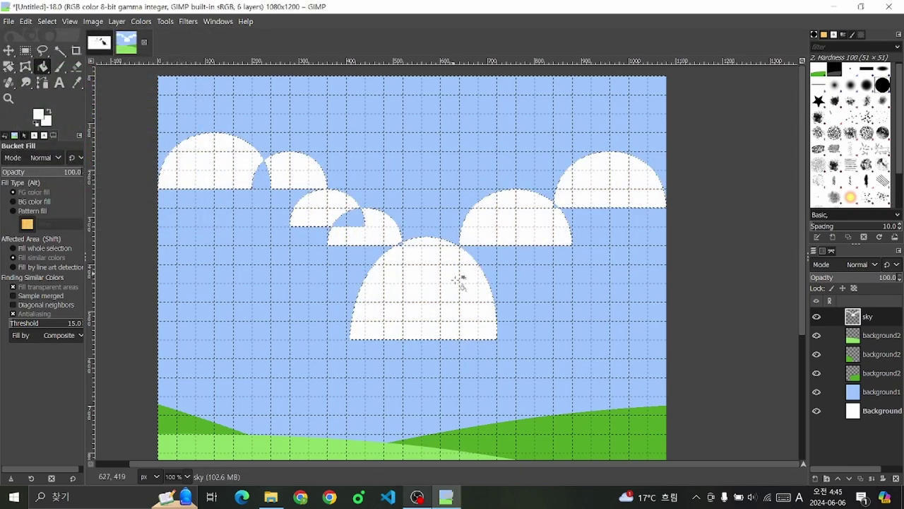
# Step: Fill the leftover blue gaps, outlines and sky below the clouds with white
pyautogui.click(25, 50)
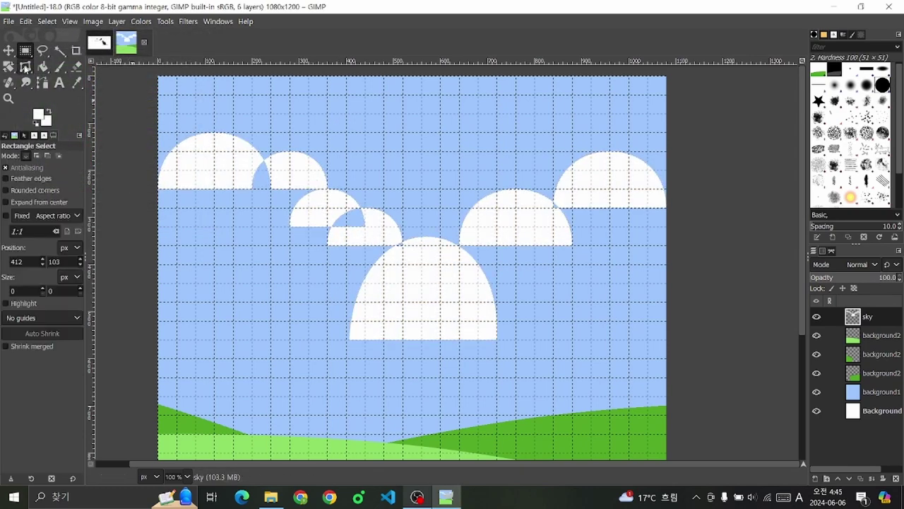
pyautogui.click(42, 67)
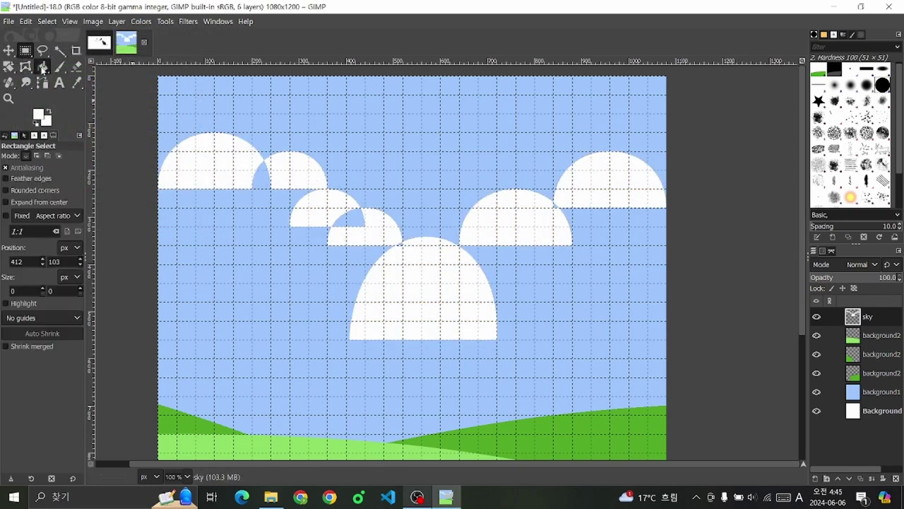
pyautogui.click(342, 223)
pyautogui.click(539, 289)
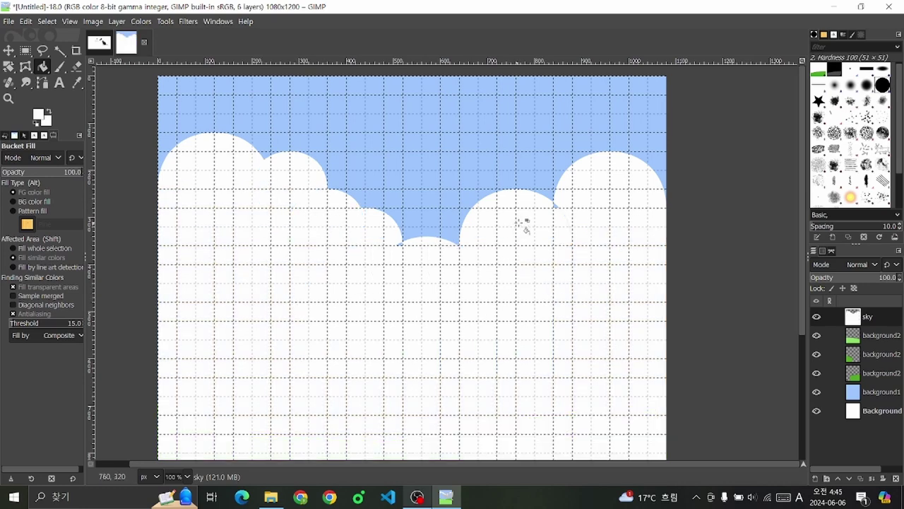
pyautogui.keyDown('ctrl'); pyautogui.scroll(2, 587, 224); pyautogui.keyUp('ctrl')
pyautogui.click(447, 262)
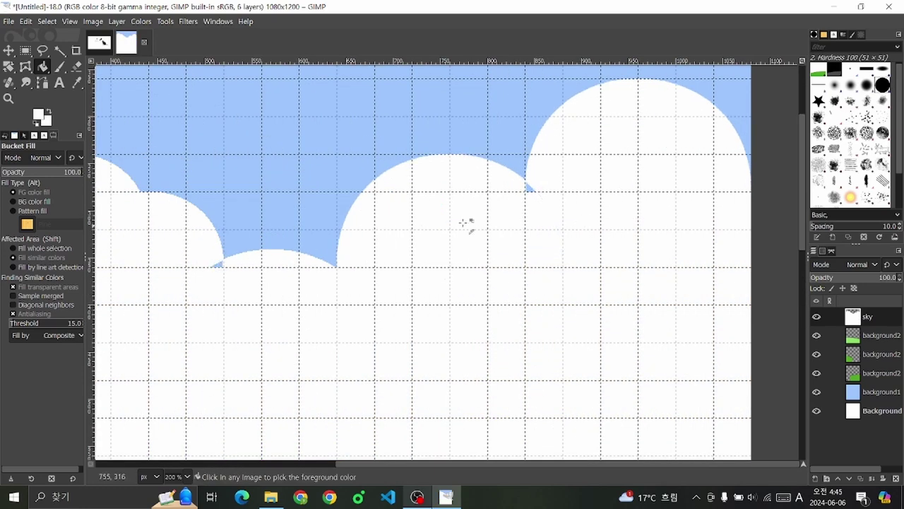
pyautogui.keyDown('ctrl'); pyautogui.scroll(1, 561, 196); pyautogui.keyUp('ctrl')
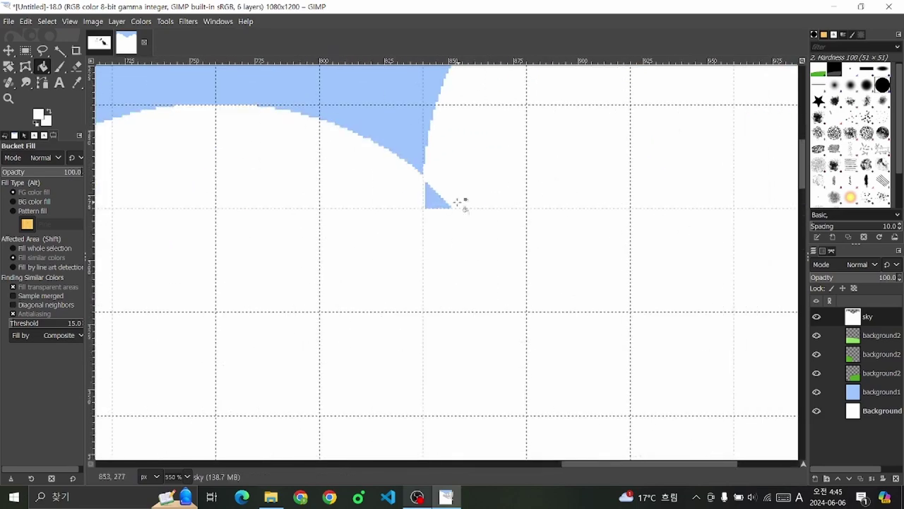
pyautogui.click(438, 201)
pyautogui.keyDown('ctrl'); pyautogui.scroll(-6, 506, 204); pyautogui.keyUp('ctrl')
pyautogui.keyDown('ctrl'); pyautogui.scroll(3, 530, 207); pyautogui.keyUp('ctrl')
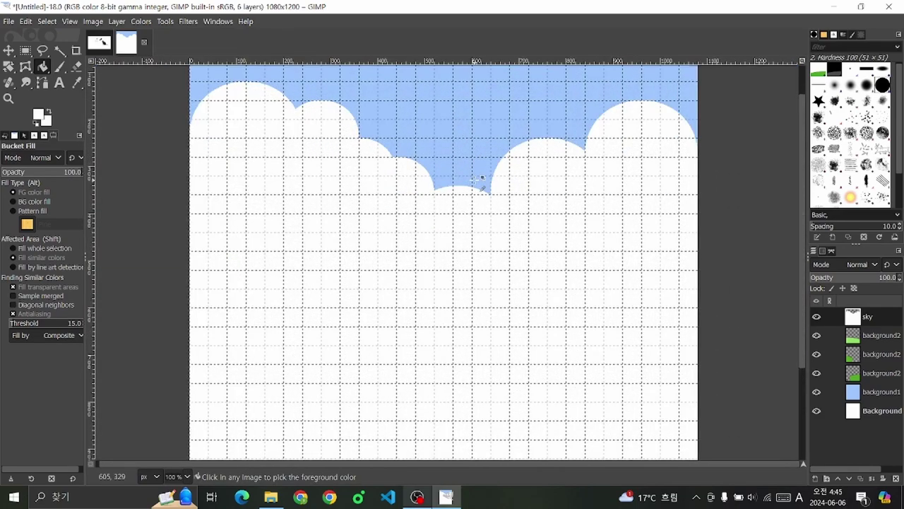
pyautogui.keyDown('ctrl'); pyautogui.scroll(-1, 481, 177); pyautogui.keyUp('ctrl')
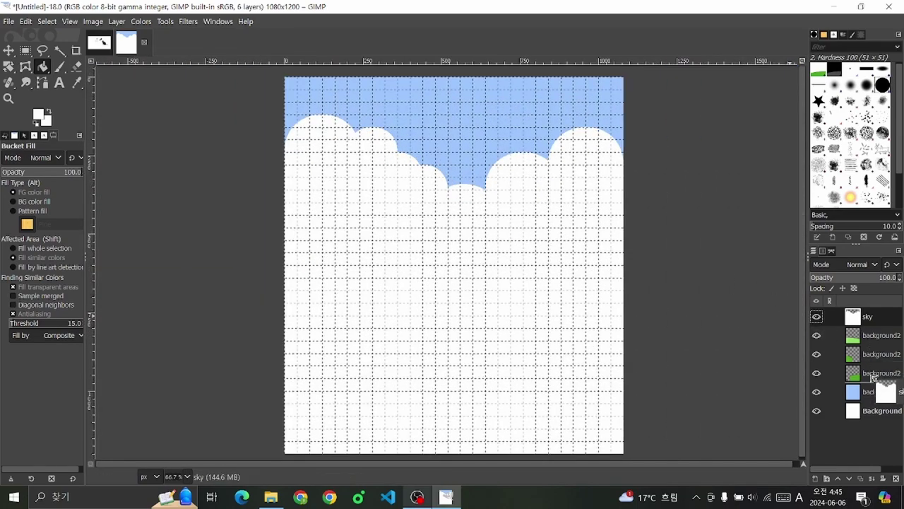
# Step: Move the sky layer down below the hill layers
pyautogui.moveTo(866, 318); pyautogui.dragTo(879, 381)
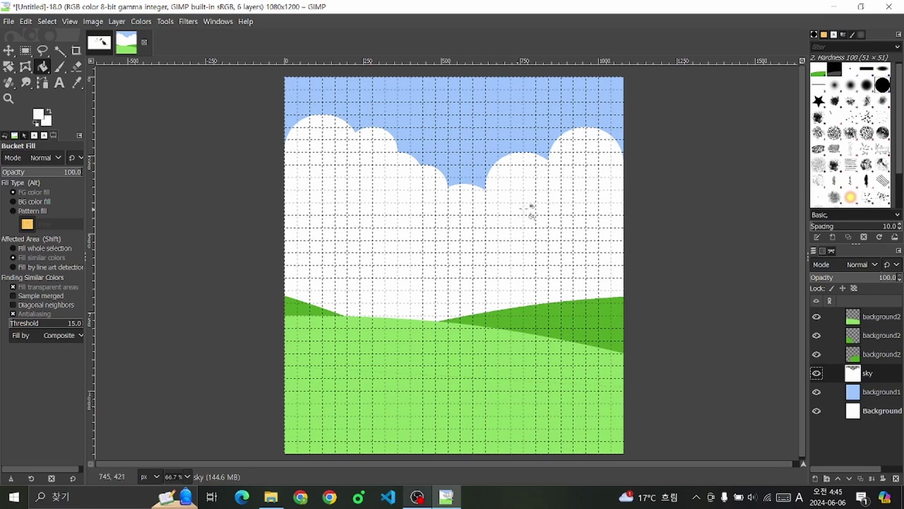
pyautogui.press('p')
pyautogui.scroll(4, 589, 178)
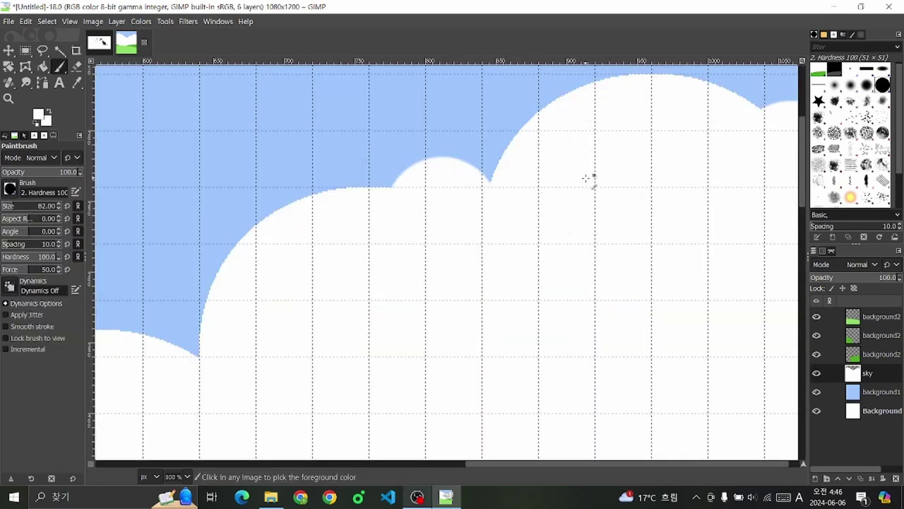
pyautogui.scroll(-3, 565, 191)
pyautogui.scroll(-1, 509, 212)
pyautogui.scroll(1, 460, 239)
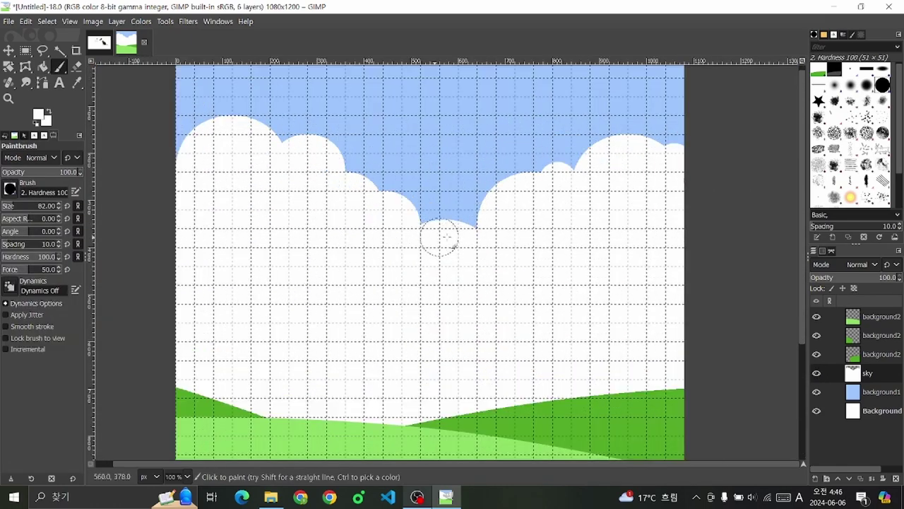
pyautogui.rightClick(874, 375)
pyautogui.click(882, 374)
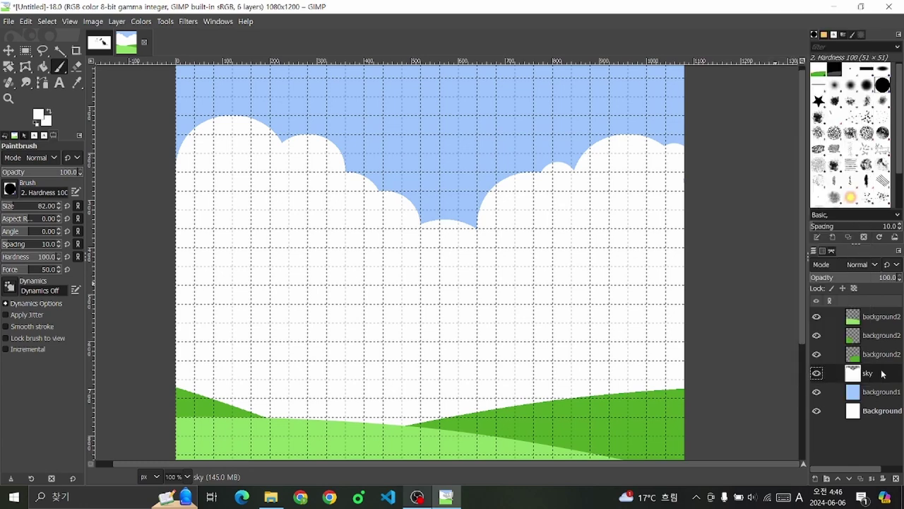
# Step: Copy the clouds and paste them as a new 'sky copy' layer
pyautogui.hotkey('ctrl', 'c')
pyautogui.hotkey('ctrl', 'v')
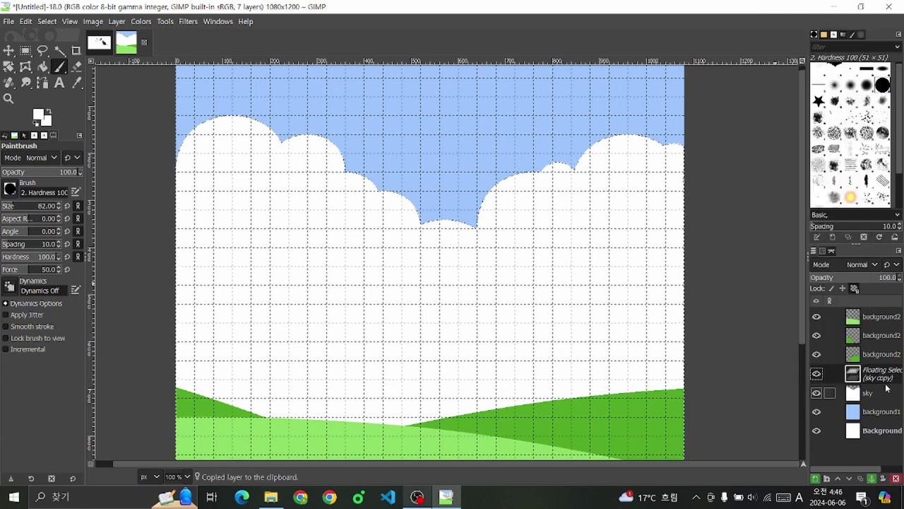
pyautogui.hotkey('ctrl', 'shift', 'n')
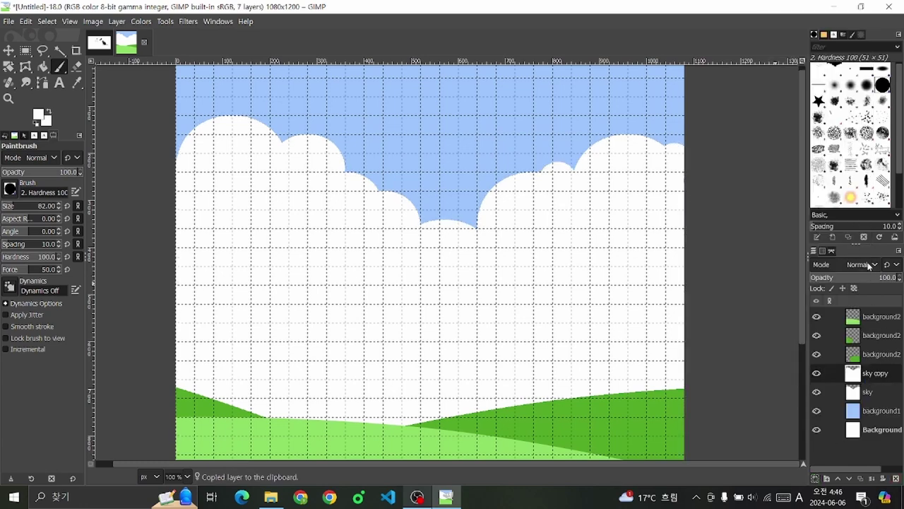
pyautogui.click(856, 392)
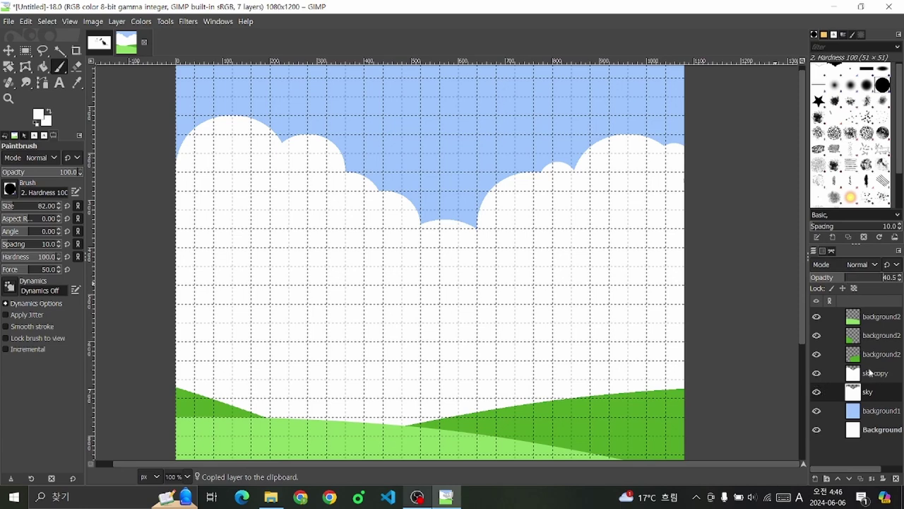
pyautogui.click(876, 373)
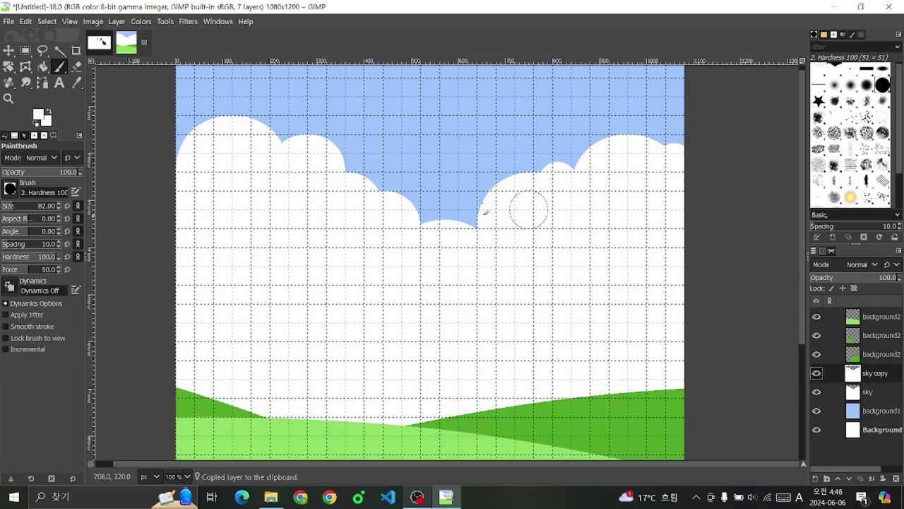
# Step: Shift the sky copy up, fade it to 33.5% opacity and nudge it right
pyautogui.click(8, 50)
pyautogui.moveTo(351, 275); pyautogui.dragTo(349, 230)
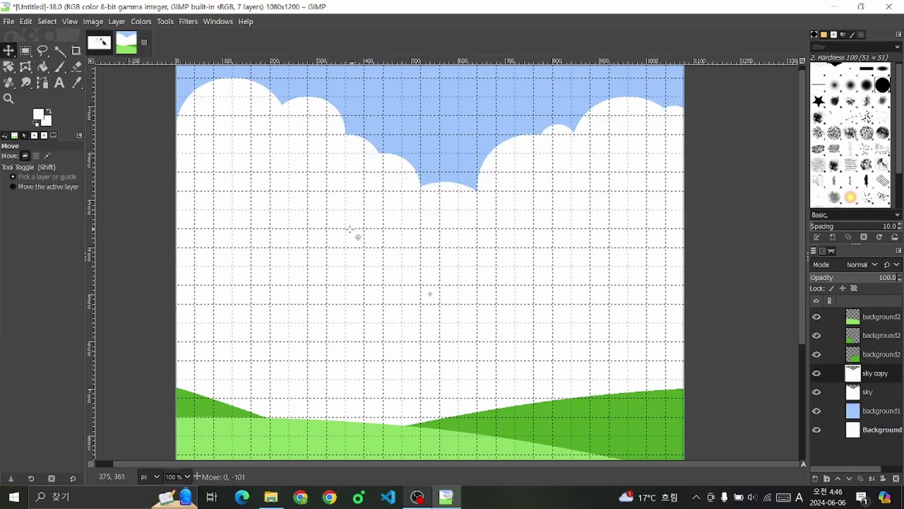
pyautogui.click(839, 280)
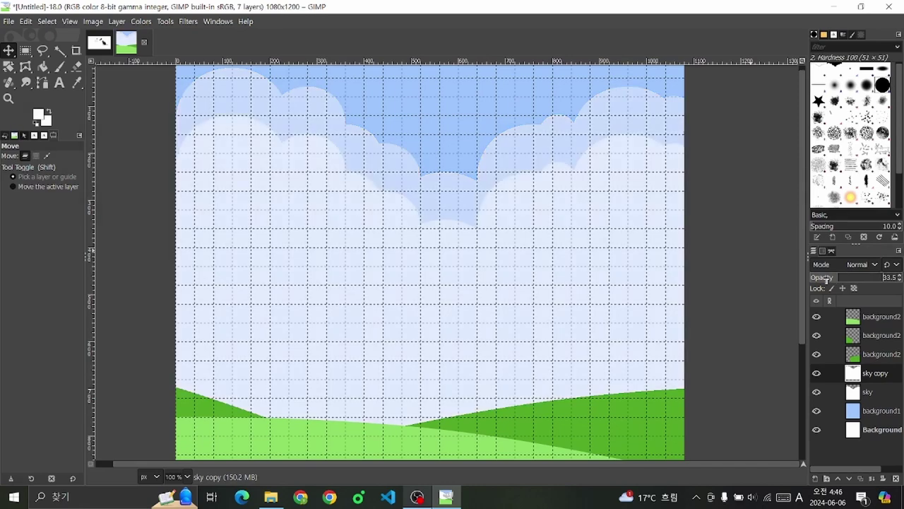
pyautogui.moveTo(622, 239)
pyautogui.mouseDown()
pyautogui.moveTo(721, 247)
pyautogui.moveTo(701, 228)
pyautogui.moveTo(737, 246)
pyautogui.moveTo(709, 272)
pyautogui.moveTo(681, 254)
pyautogui.mouseUp()
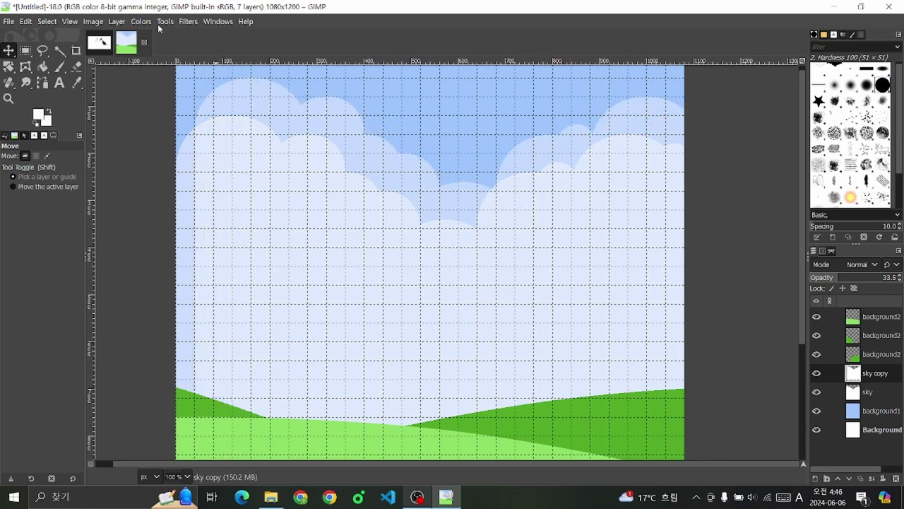
# Step: Resize the sky copy layer to the full image size
pyautogui.click(59, 67)
pyautogui.press('-')
pyautogui.press('-')
pyautogui.press('+')
pyautogui.press('+')
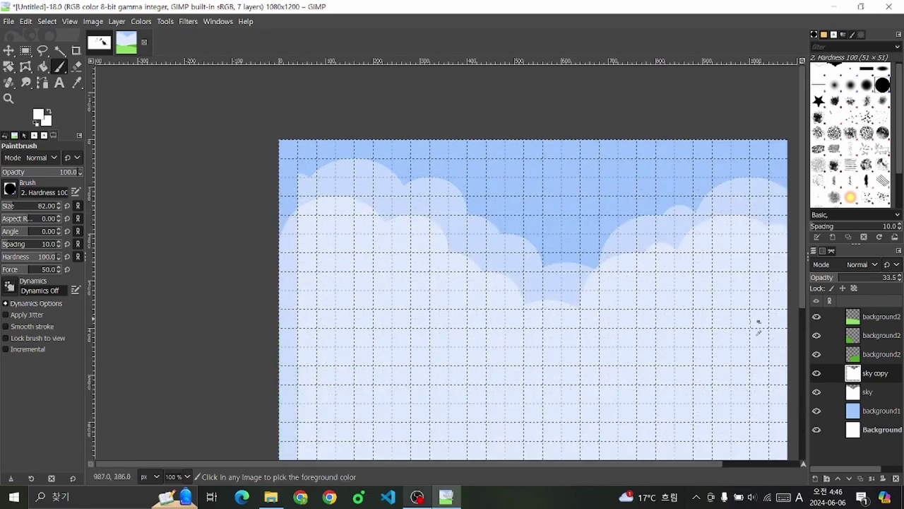
pyautogui.rightClick(866, 376)
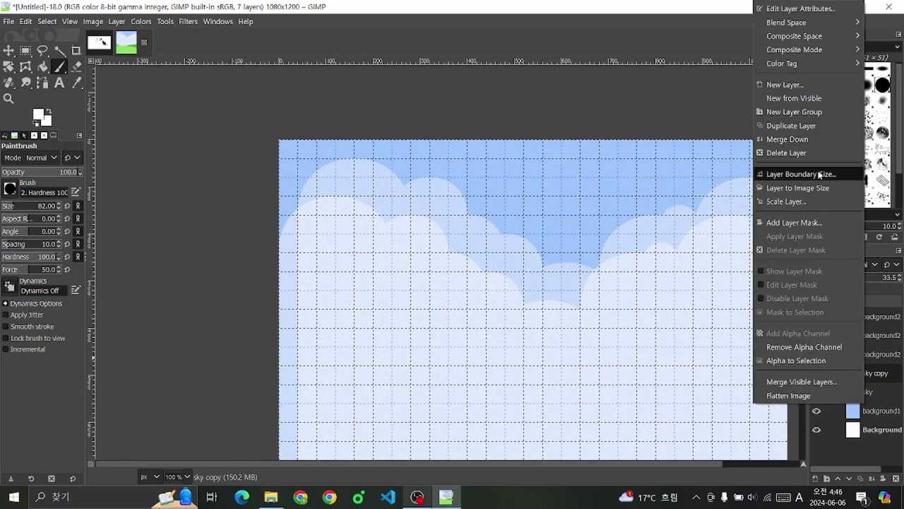
pyautogui.click(823, 188)
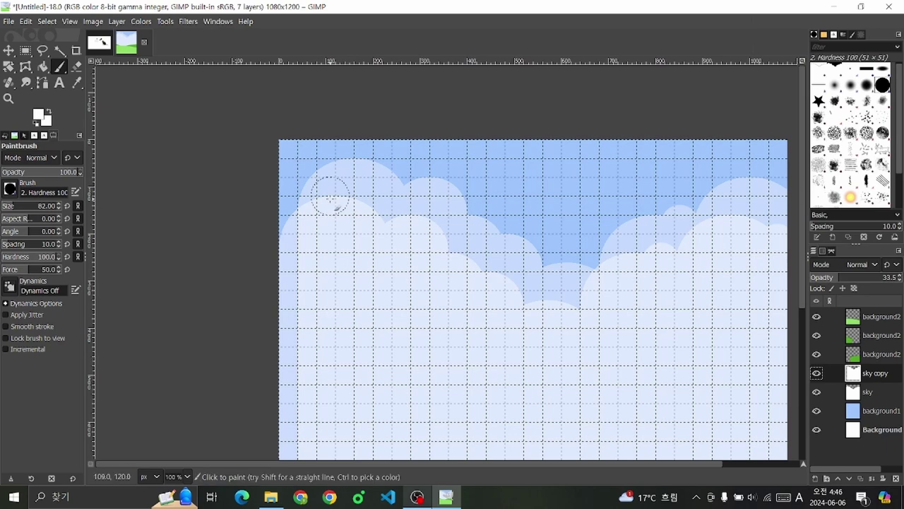
# Step: Bucket-fill the empty left strip of the faded clouds, then return to the Paintbrush
pyautogui.scroll(-1, 320, 213)
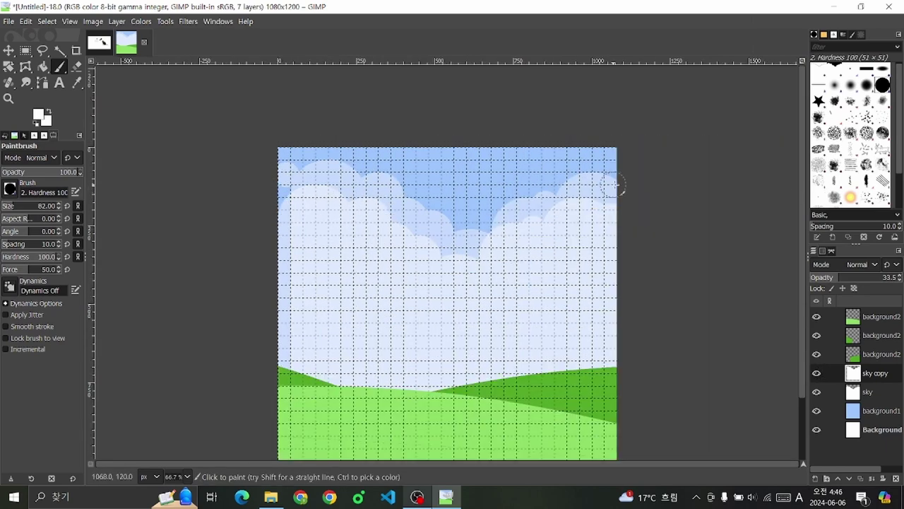
pyautogui.scroll(2, 283, 180)
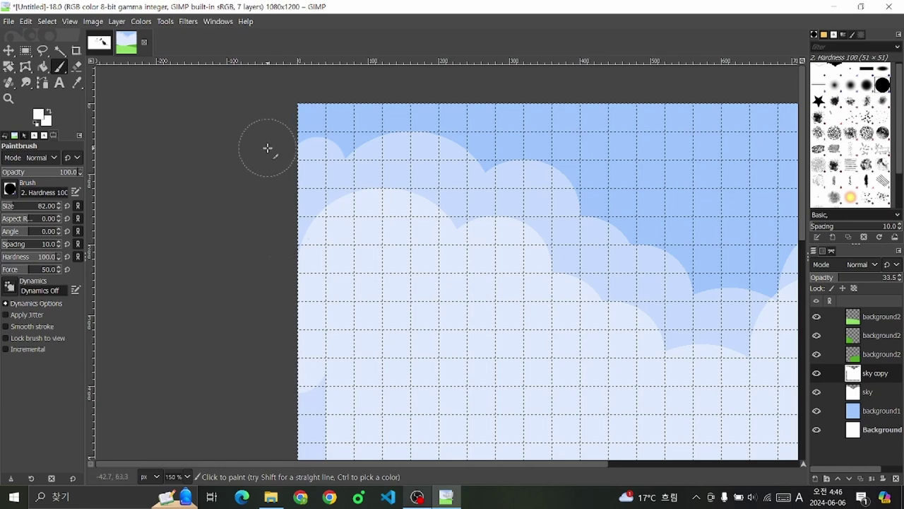
pyautogui.scroll(-2, 237, 130)
pyautogui.click(42, 66)
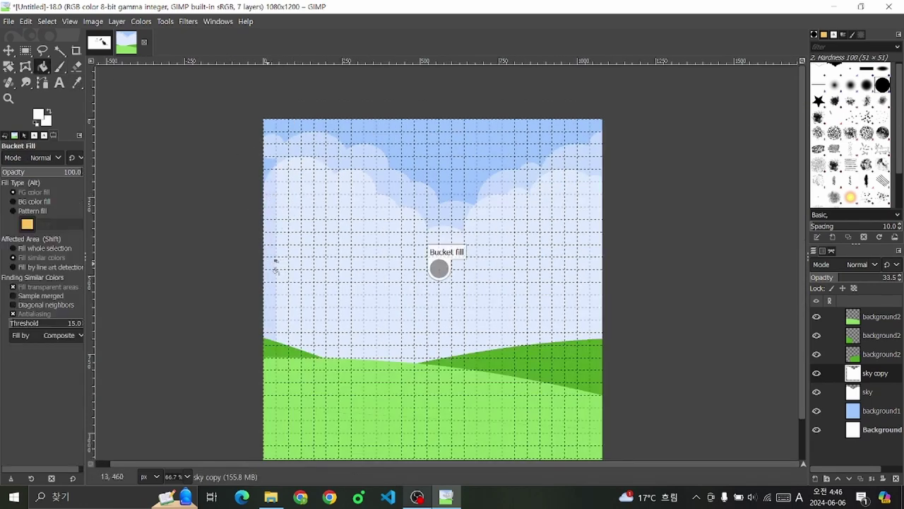
pyautogui.click(330, 209)
pyautogui.scroll(-1, 331, 209)
pyautogui.scroll(1, 365, 191)
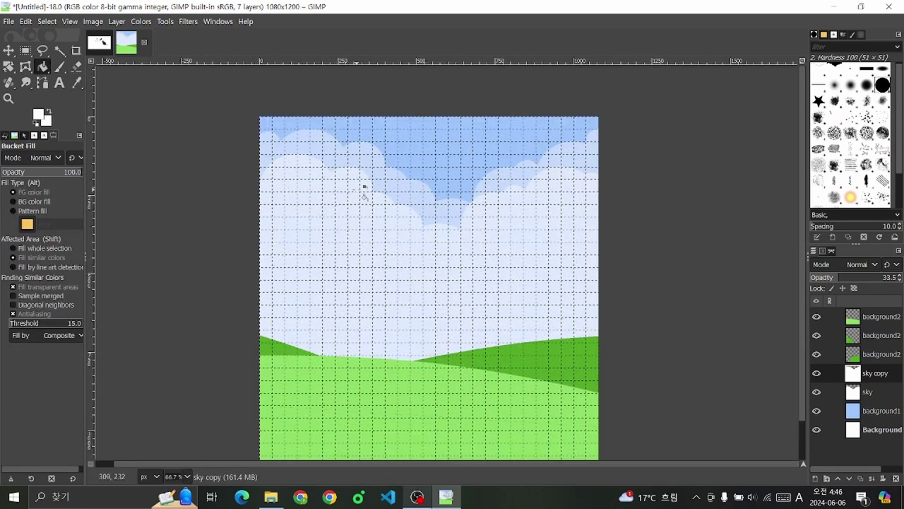
pyautogui.scroll(1, 366, 191)
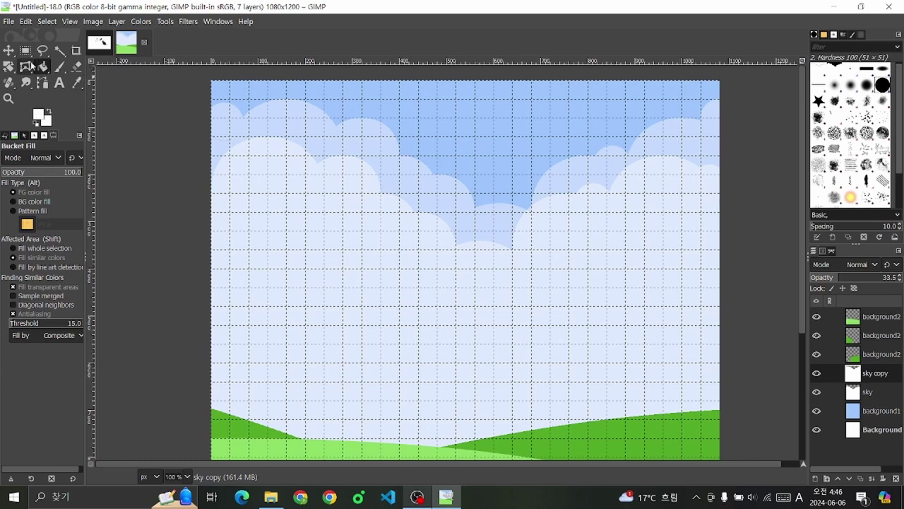
pyautogui.click(61, 67)
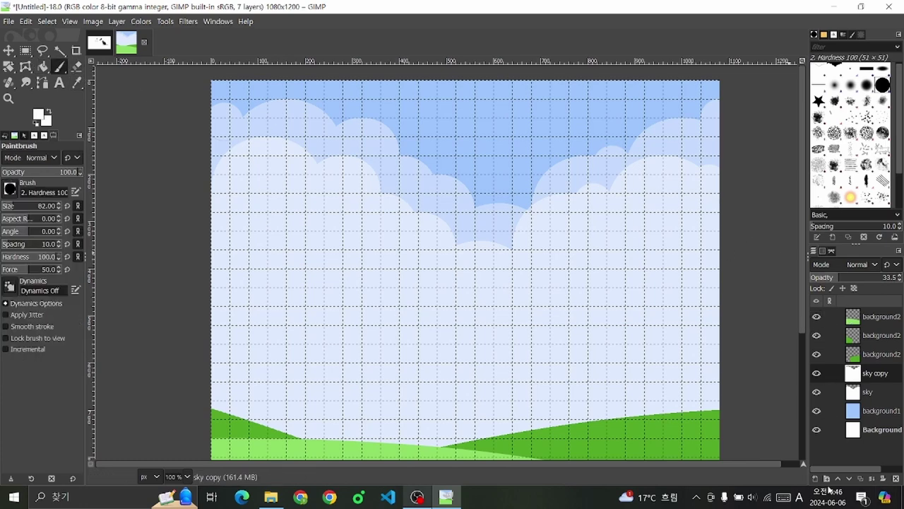
# Step: Add a new 'sky #1' layer and paint large white cloud puffs on the right at brush size 373
pyautogui.hotkey('shift', 'ctrl', 'n')
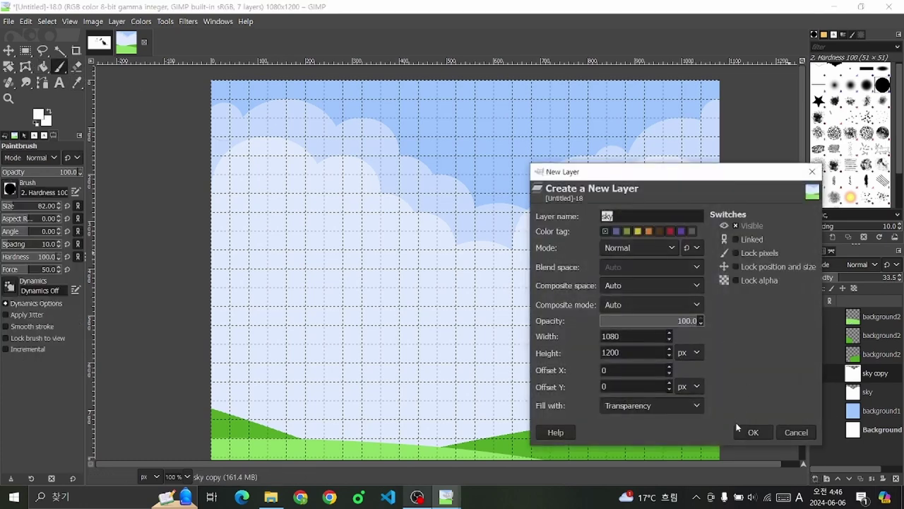
pyautogui.click(753, 433)
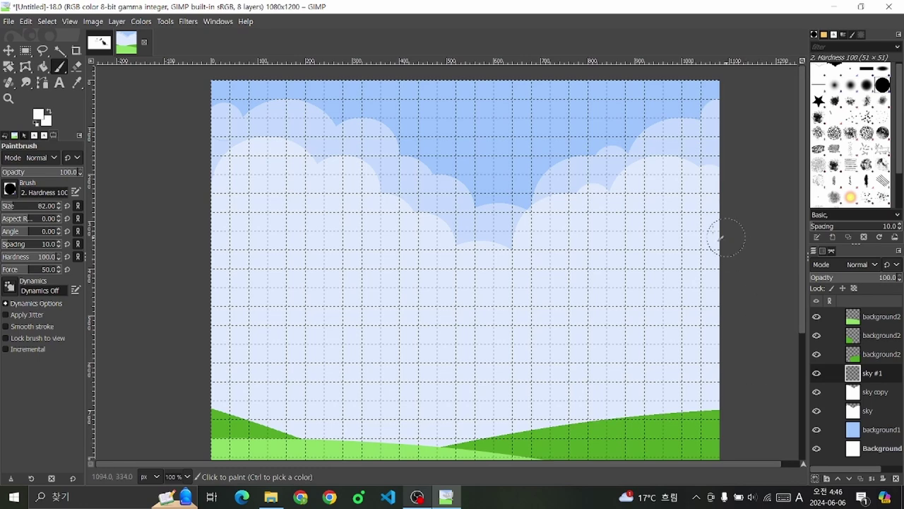
pyautogui.click(708, 188)
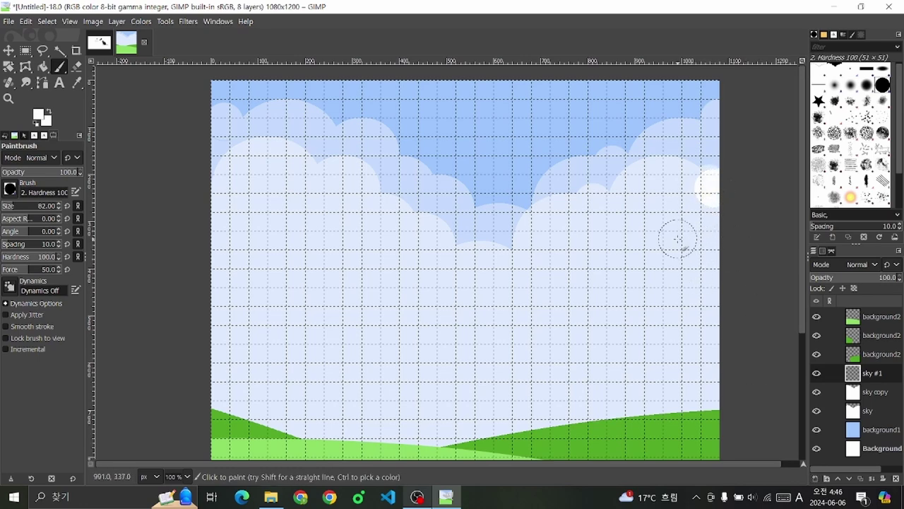
pyautogui.moveTo(34, 206); pyautogui.dragTo(44, 206)
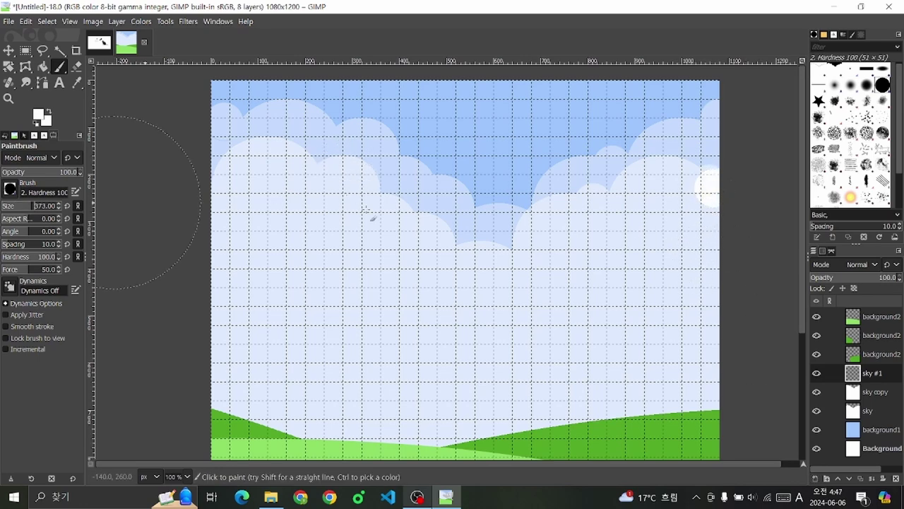
pyautogui.click(696, 283)
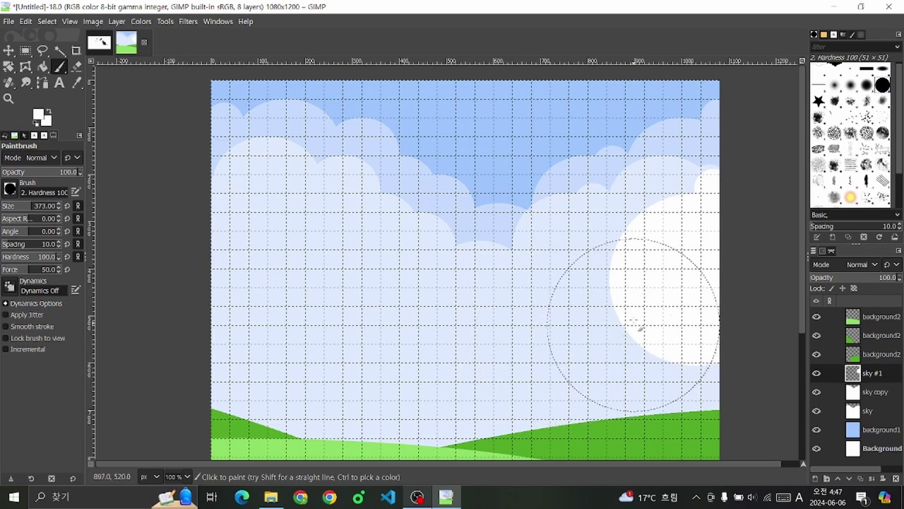
pyautogui.click(634, 327)
# Step: Paint large white cloud puffs on the left side, then reduce the brush size to 77
pyautogui.click(223, 282)
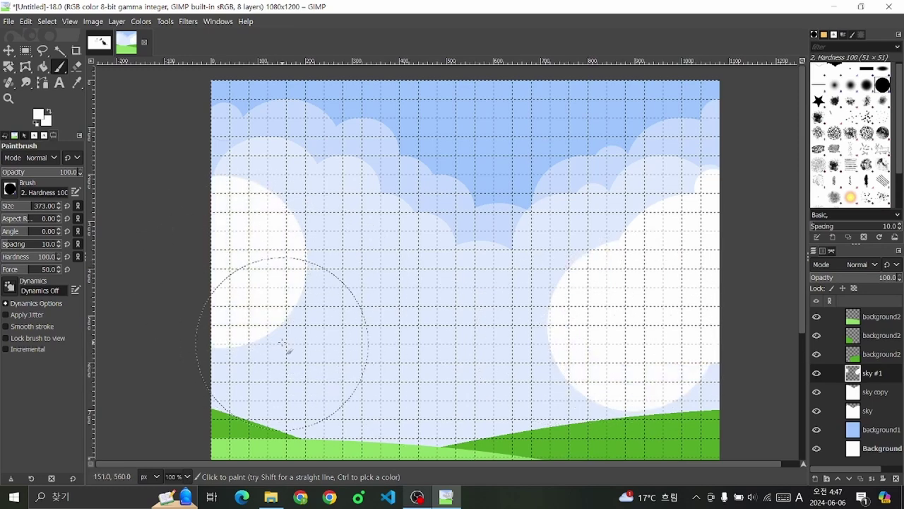
pyautogui.click(292, 331)
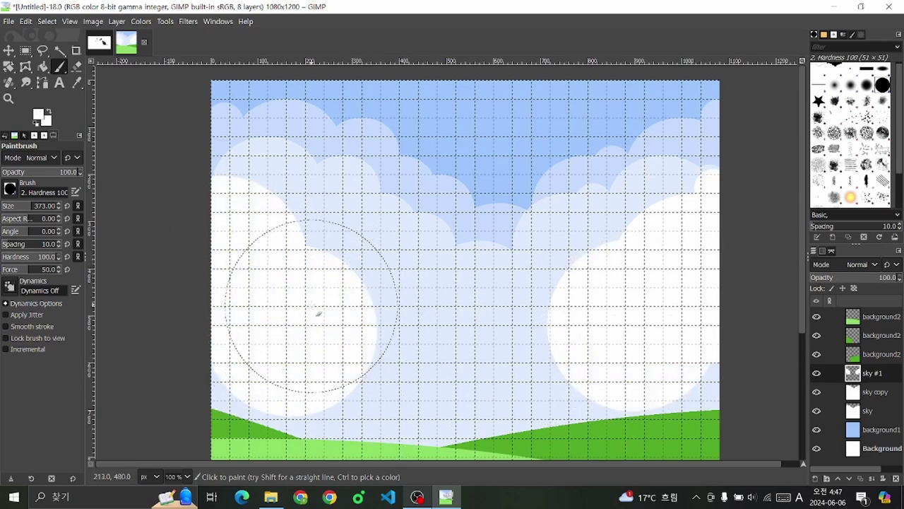
pyautogui.click(343, 300)
pyautogui.click(353, 369)
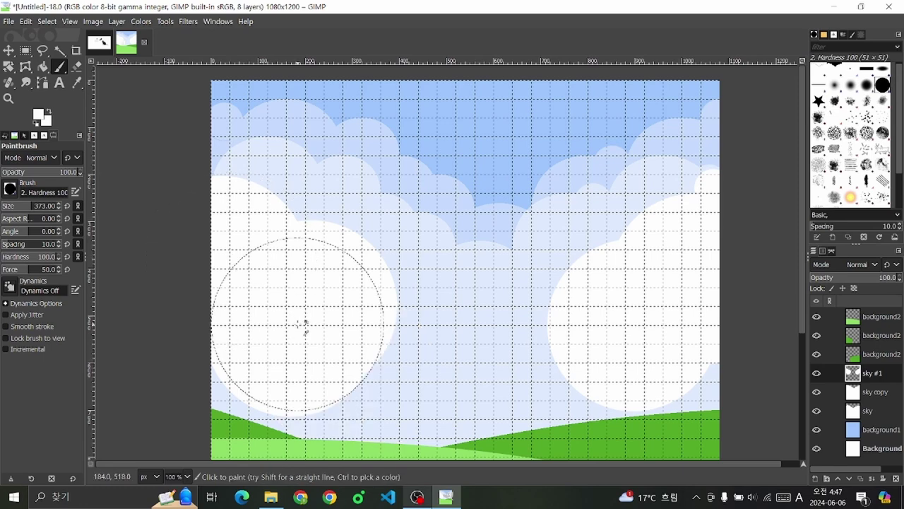
pyautogui.click(14, 205)
pyautogui.keyDown('ctrl'); pyautogui.scroll(-2, 488, 163); pyautogui.keyUp('ctrl')
pyautogui.keyDown('ctrl'); pyautogui.scroll(1, 488, 152); pyautogui.keyUp('ctrl')
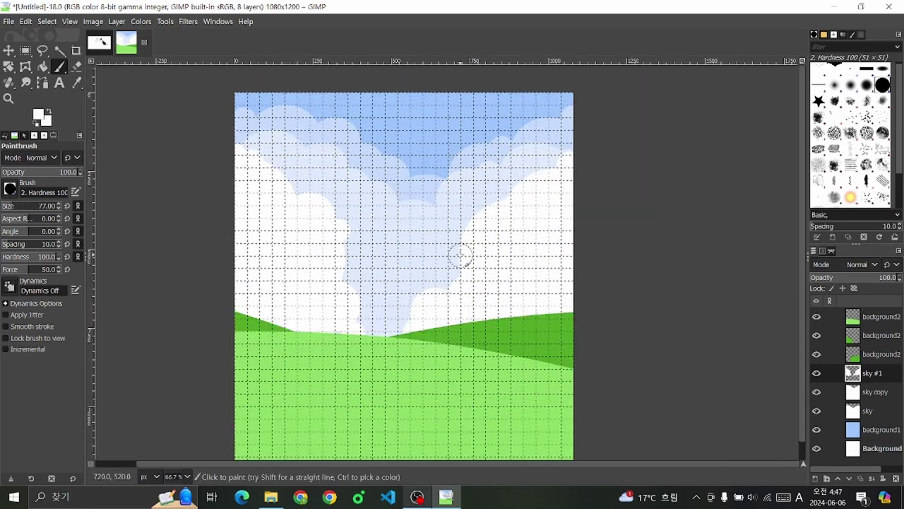
pyautogui.hscroll(-1, 375, 265)
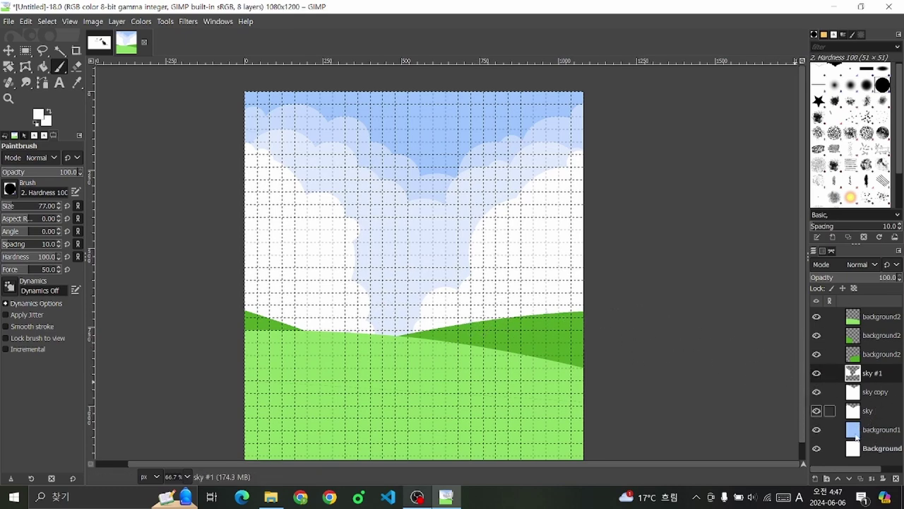
# Step: Add a new layer above the top background2 layer for the bushes
pyautogui.click(878, 319)
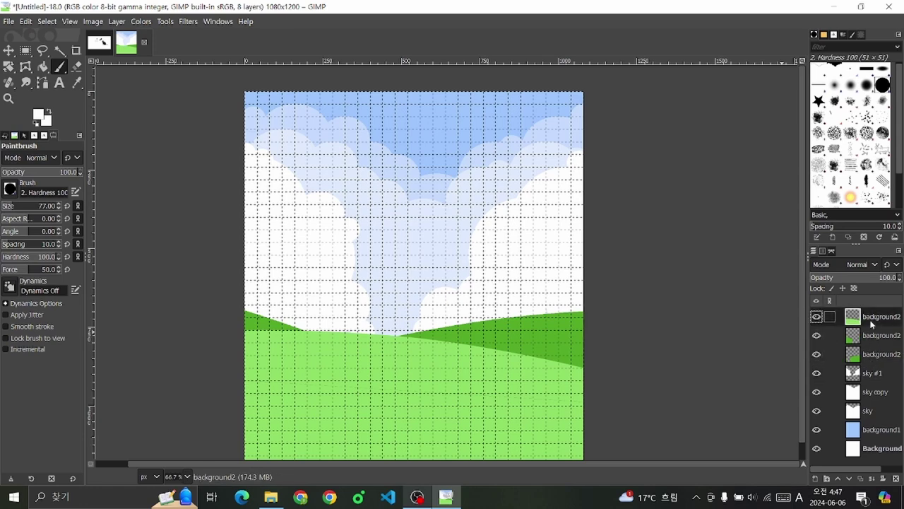
pyautogui.click(814, 479)
pyautogui.write('background')
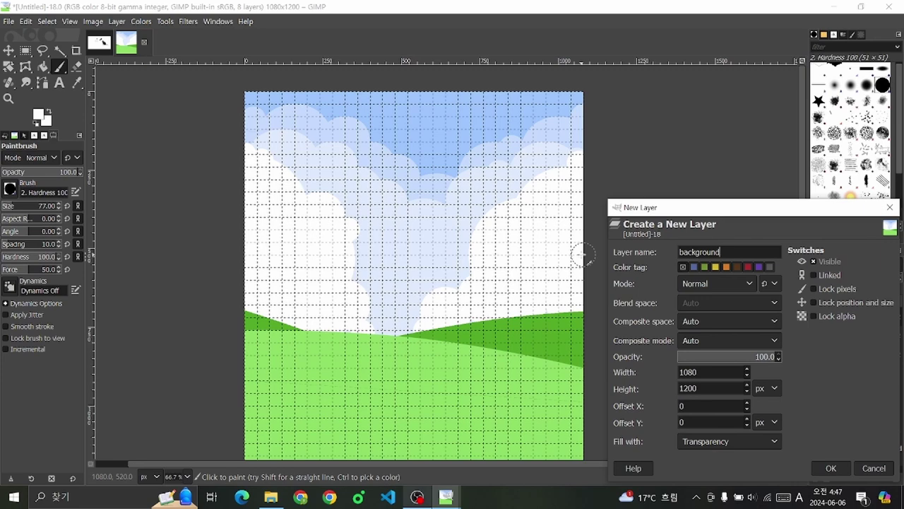
pyautogui.press('Return')
pyautogui.keyDown('ctrl'); pyautogui.scroll(-1, 526, 196); pyautogui.keyUp('ctrl')
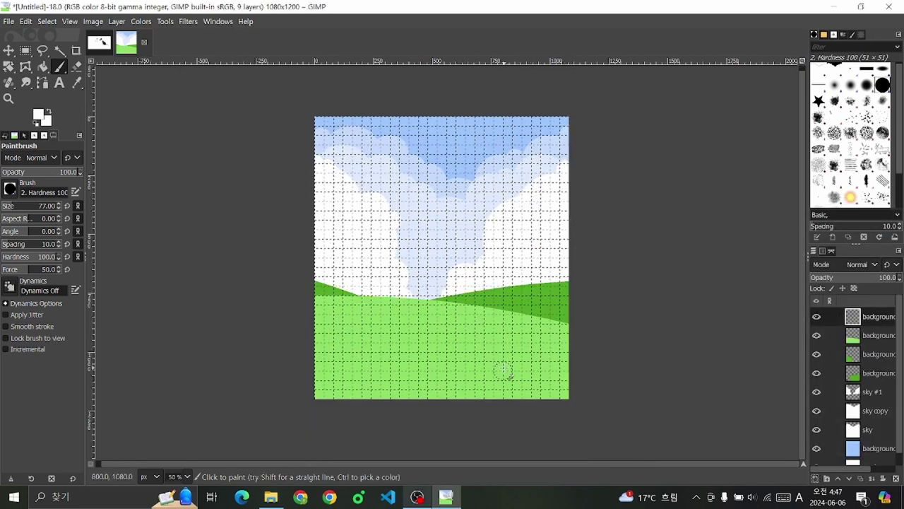
pyautogui.keyDown('ctrl'); pyautogui.scroll(1, 503, 370); pyautogui.keyUp('ctrl')
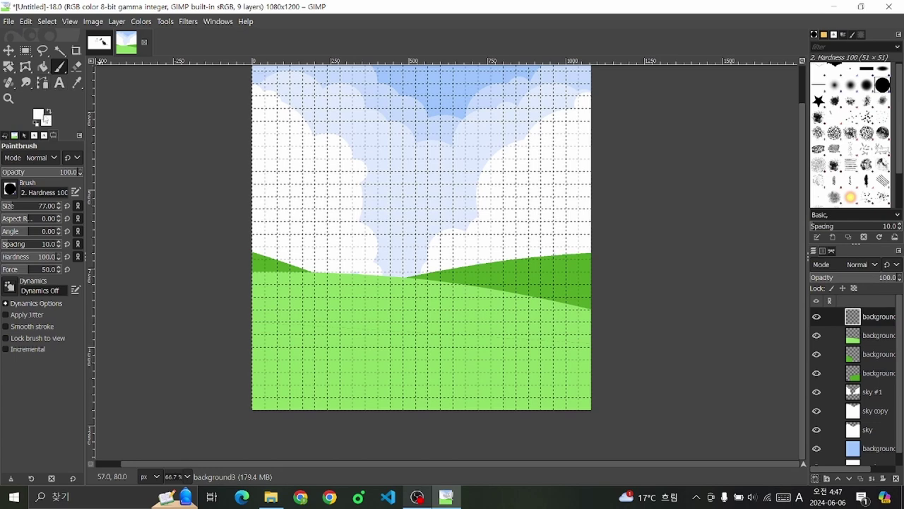
# Step: Set the foreground colour to dark green 36831b
pyautogui.click(41, 115)
pyautogui.click(89, 142)
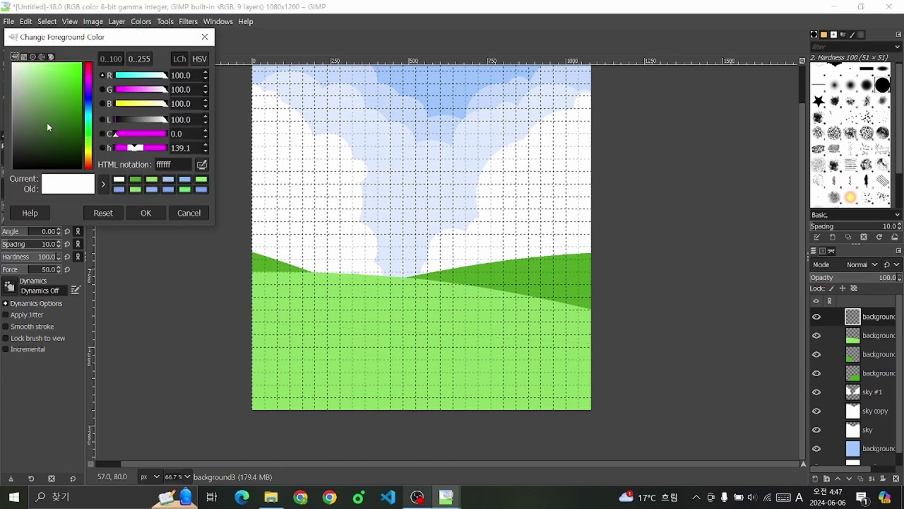
pyautogui.moveTo(48, 127); pyautogui.dragTo(66, 97)
pyautogui.click(148, 213)
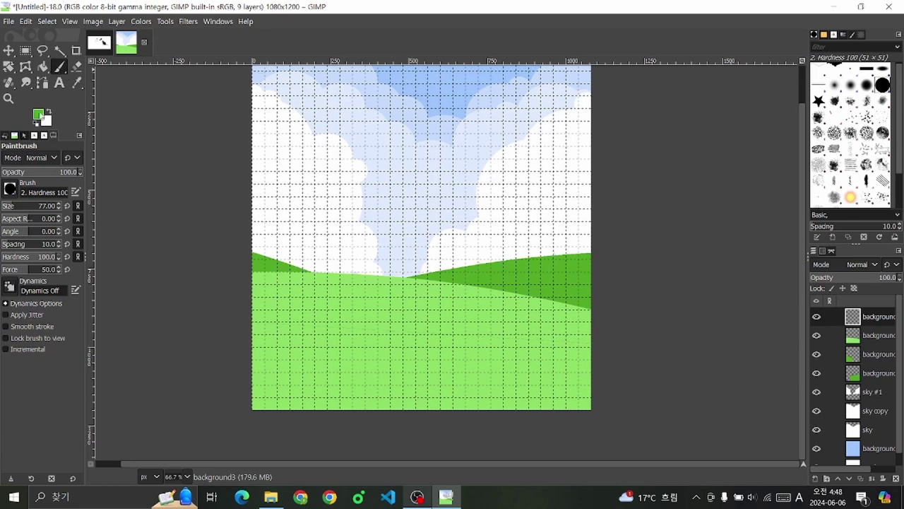
pyautogui.click(41, 116)
pyautogui.moveTo(66, 98); pyautogui.dragTo(67, 113)
pyautogui.click(146, 213)
# Step: Paint a rounded dark green bush filling the lower-left corner
pyautogui.click(260, 359)
pyautogui.click(276, 380)
pyautogui.moveTo(306, 373)
pyautogui.mouseDown()
pyautogui.moveTo(311, 394)
pyautogui.moveTo(290, 402)
pyautogui.mouseUp()
pyautogui.click(330, 401)
pyautogui.click(305, 410)
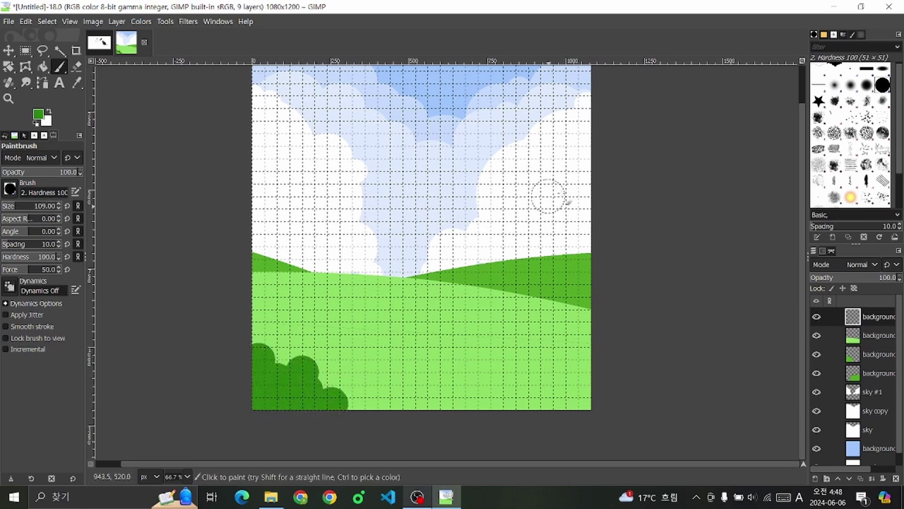
# Step: Dab dark green along the meadow's right edge, undoing the unwanted extra dabs
pyautogui.click(590, 323)
pyautogui.click(580, 342)
pyautogui.click(553, 346)
pyautogui.hotkey('ctrl', 'z')
pyautogui.hotkey('ctrl', 'z')
pyautogui.hotkey('ctrl', 'z')
pyautogui.click(586, 346)
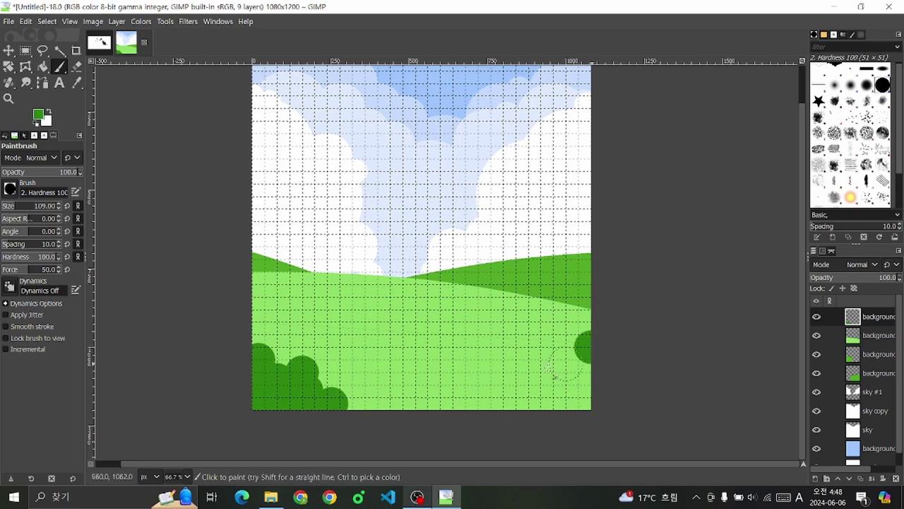
# Step: Build up a rounded bush filling the lower-right corner
pyautogui.click(530, 372)
pyautogui.moveTo(571, 372); pyautogui.dragTo(571, 357)
pyautogui.click(554, 382)
pyautogui.click(553, 401)
pyautogui.click(526, 397)
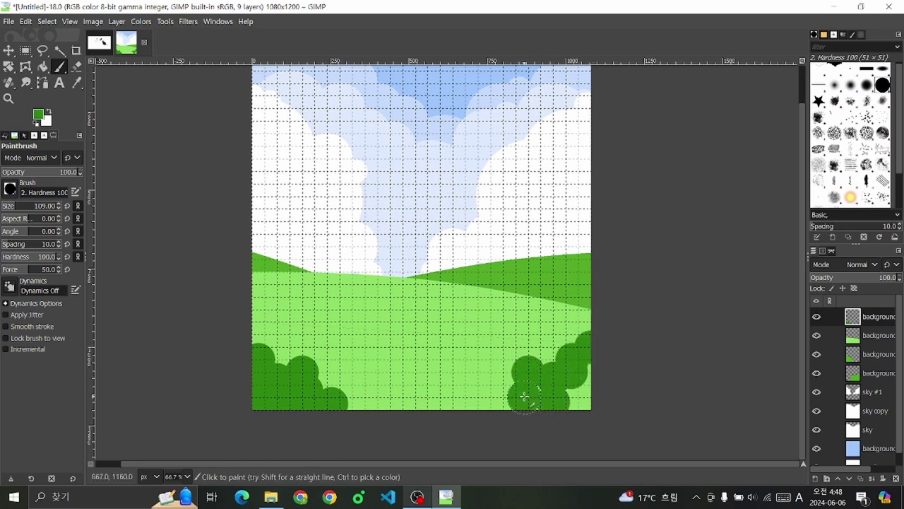
pyautogui.click(498, 400)
pyautogui.click(573, 403)
pyautogui.click(589, 394)
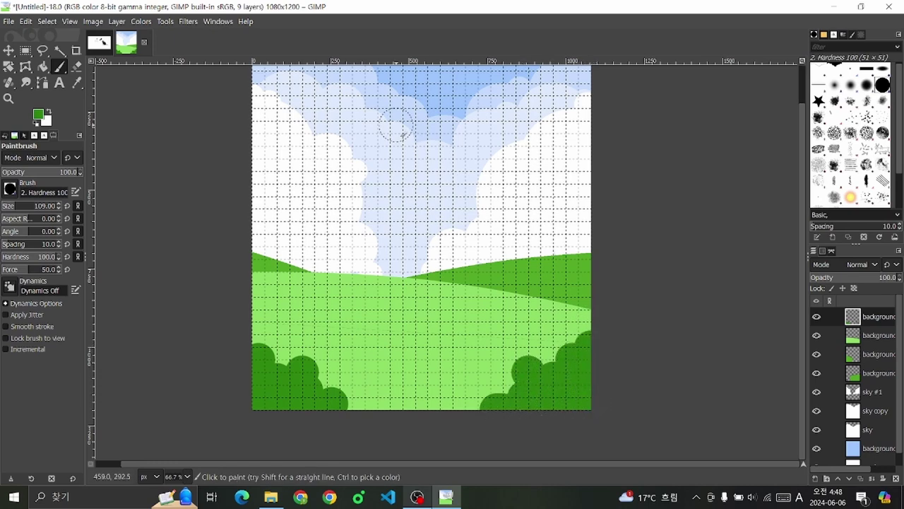
pyautogui.scroll(2, 240, 230)
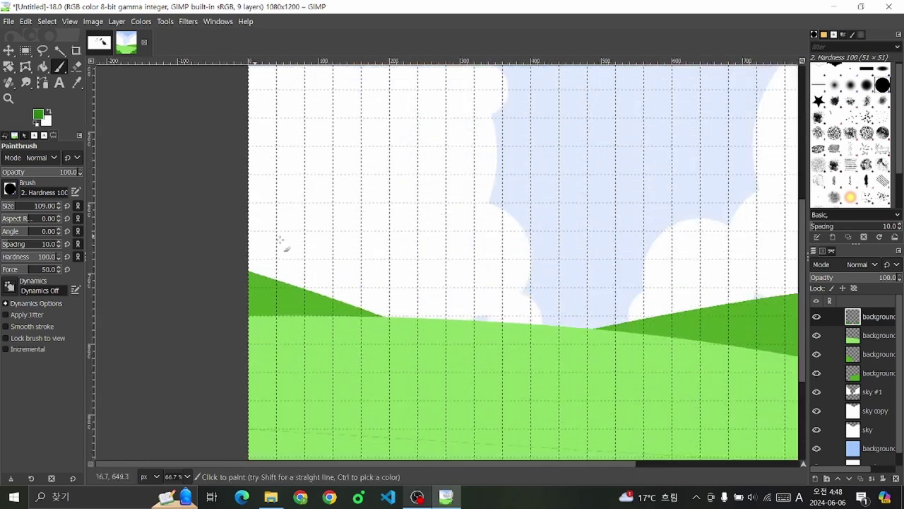
# Step: Add a new transparent layer above sky #1 and view at 100% zoom
pyautogui.click(878, 393)
pyautogui.click(816, 478)
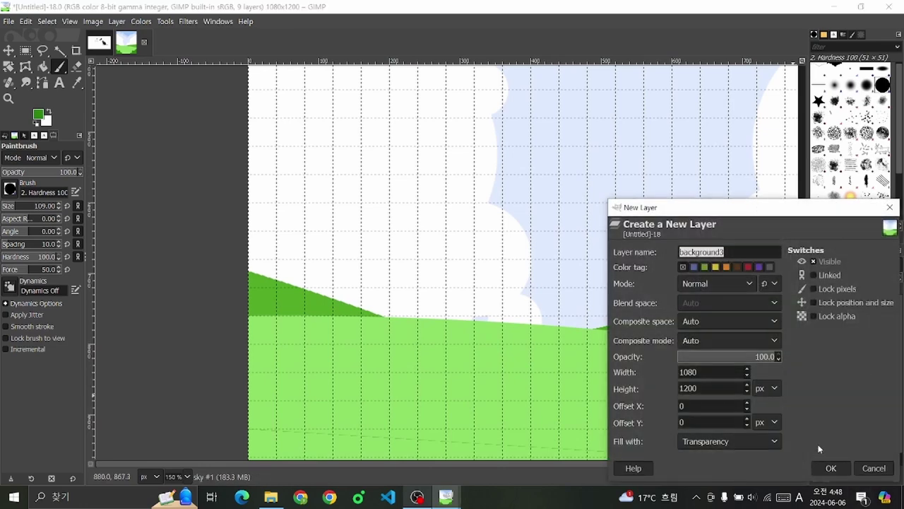
pyautogui.click(831, 467)
pyautogui.press('1')
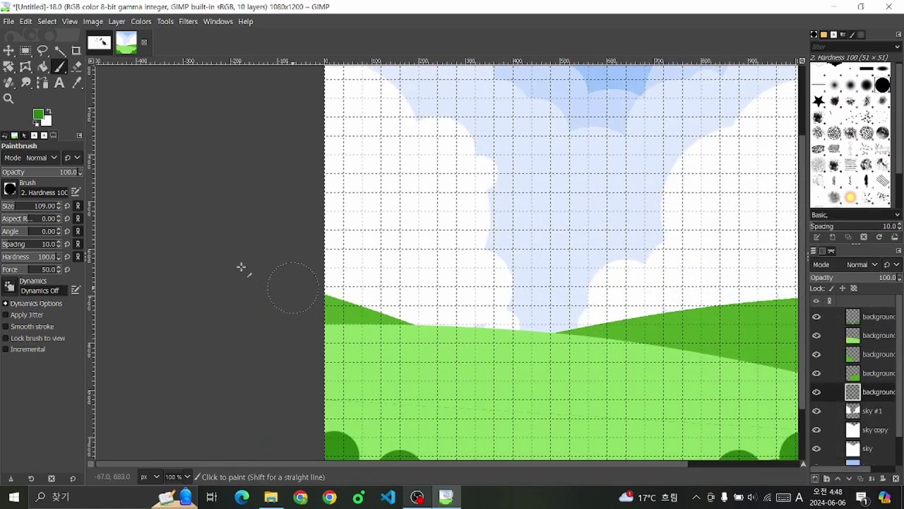
# Step: Paint dark green bushes at the hills' left end, undoing one oversized blob
pyautogui.click(333, 286)
pyautogui.click(366, 305)
pyautogui.click(378, 295)
pyautogui.scroll(-2, 249, 211)
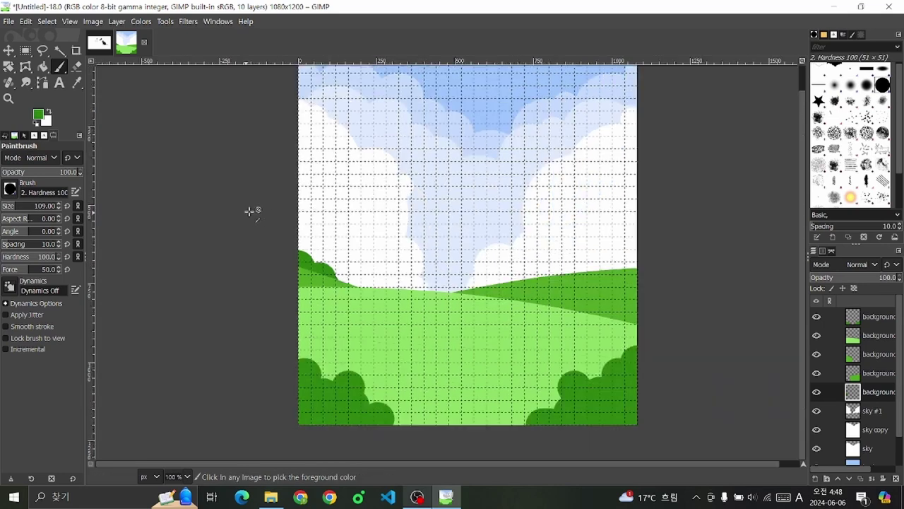
pyautogui.scroll(-1, 248, 210)
pyautogui.click(304, 252)
pyautogui.click(313, 255)
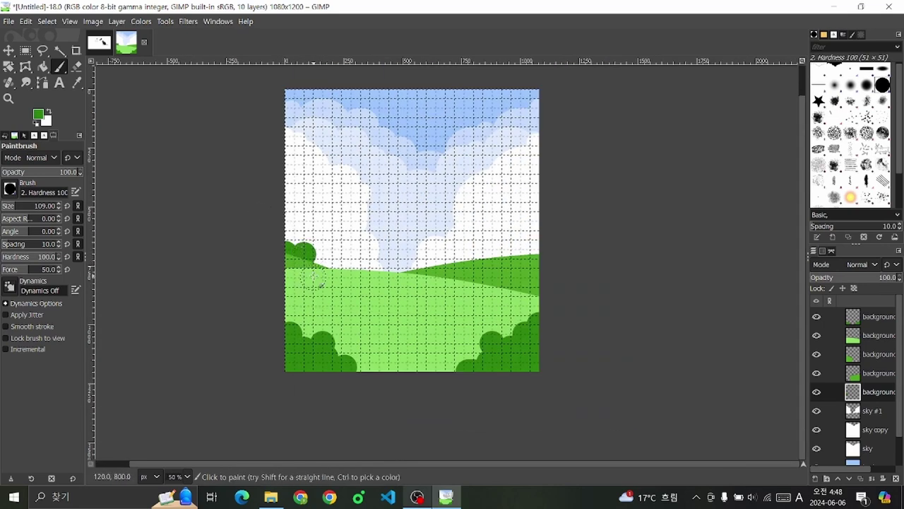
pyautogui.hotkey('ctrl', 'z')
# Step: Paint dark green bushes at the hills' right end
pyautogui.click(536, 238)
pyautogui.click(519, 252)
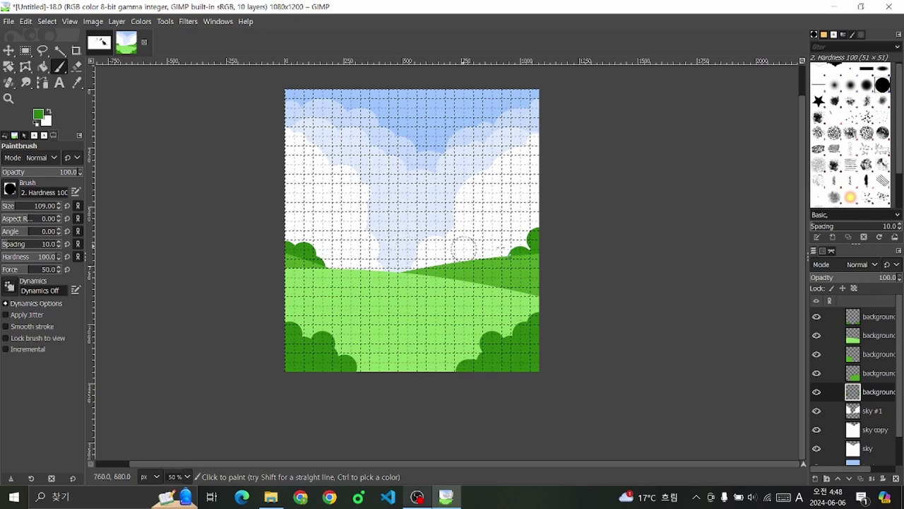
pyautogui.scroll(2, 463, 249)
pyautogui.scroll(-3, 458, 219)
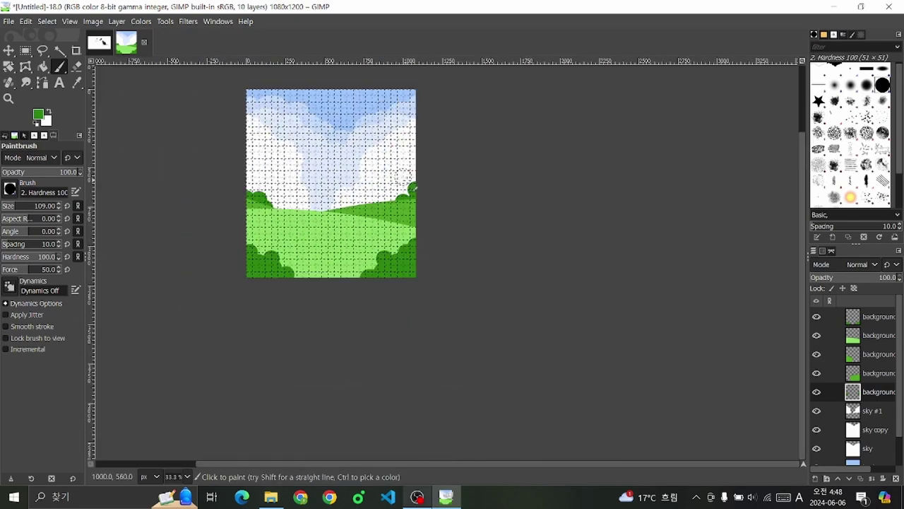
pyautogui.scroll(3, 412, 185)
pyautogui.scroll(-2, 367, 188)
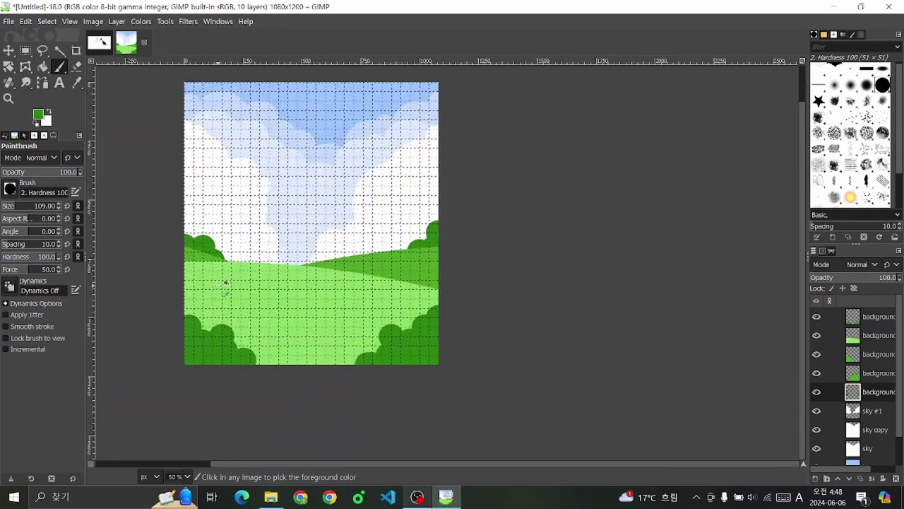
pyautogui.scroll(1, 283, 240)
pyautogui.scroll(-1, 236, 182)
pyautogui.scroll(1, 259, 187)
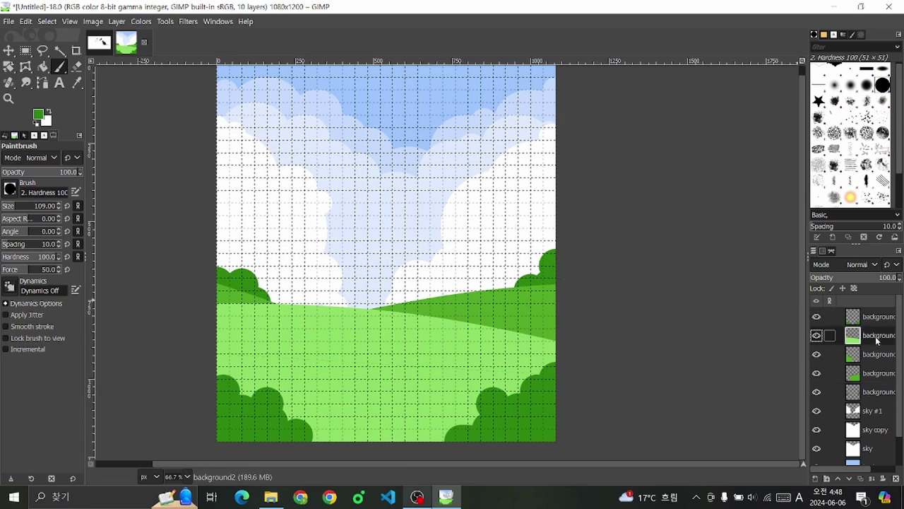
# Step: Merge the top background3 layer down, then undo that merge
pyautogui.click(876, 377)
pyautogui.click(854, 335)
pyautogui.click(869, 315)
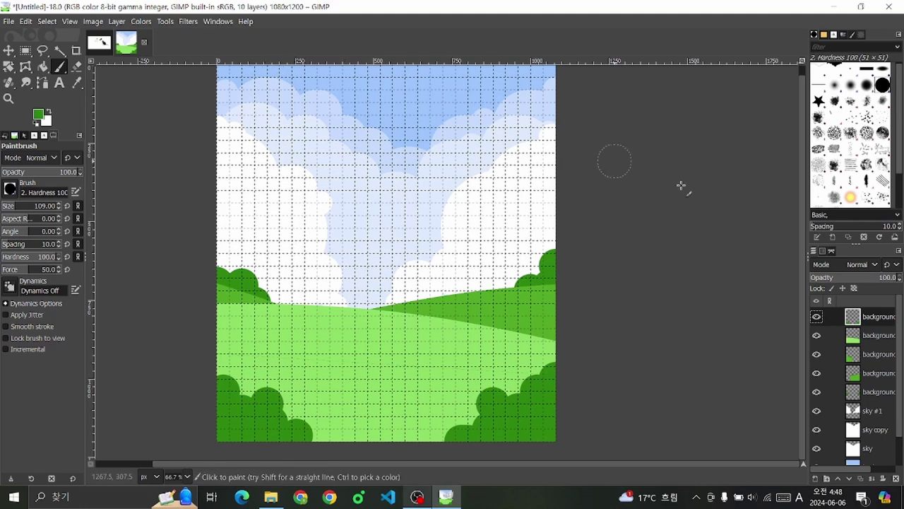
pyautogui.rightClick(876, 320)
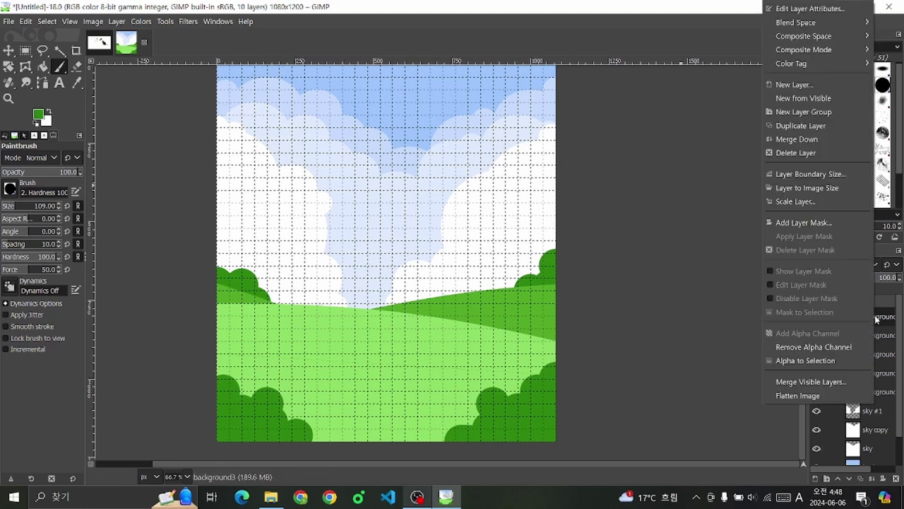
pyautogui.click(830, 139)
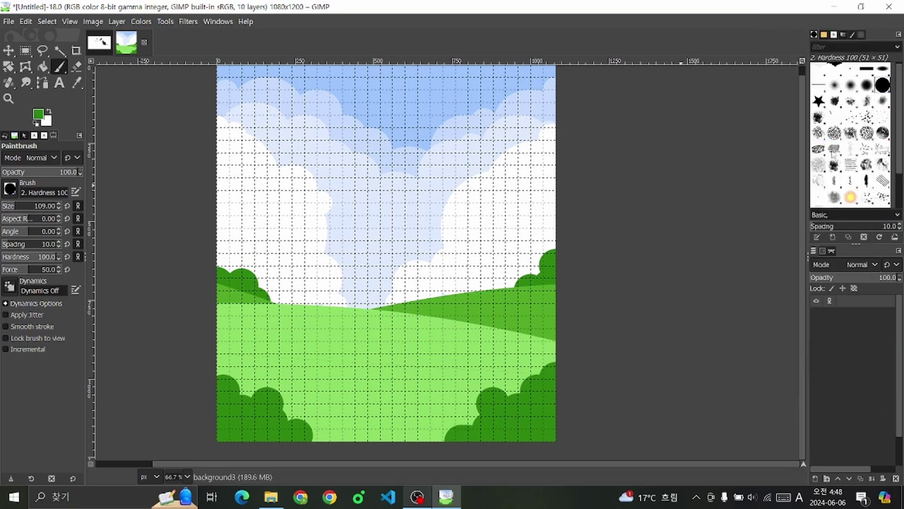
pyautogui.rightClick(867, 316)
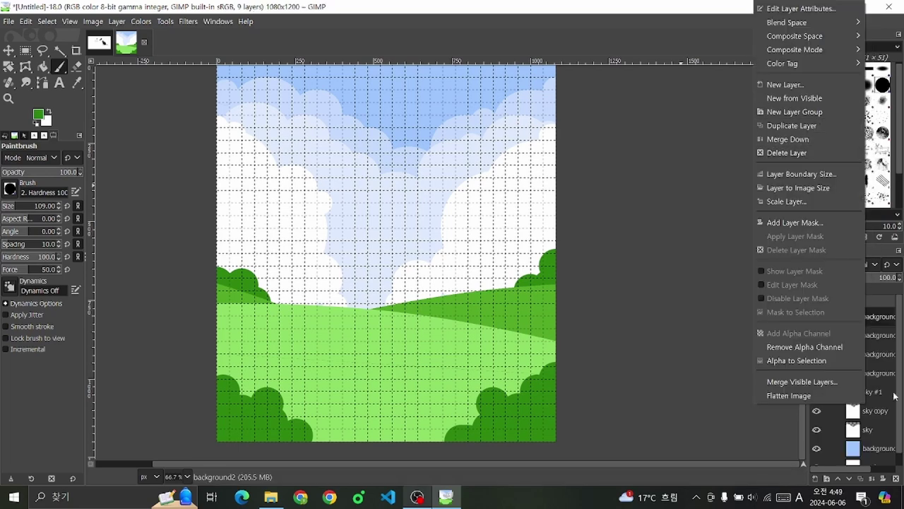
pyautogui.click(880, 337)
pyautogui.hotkey('ctrl', 'z')
# Step: Merge Down twice more, leaving 8 layers
pyautogui.rightClick(880, 337)
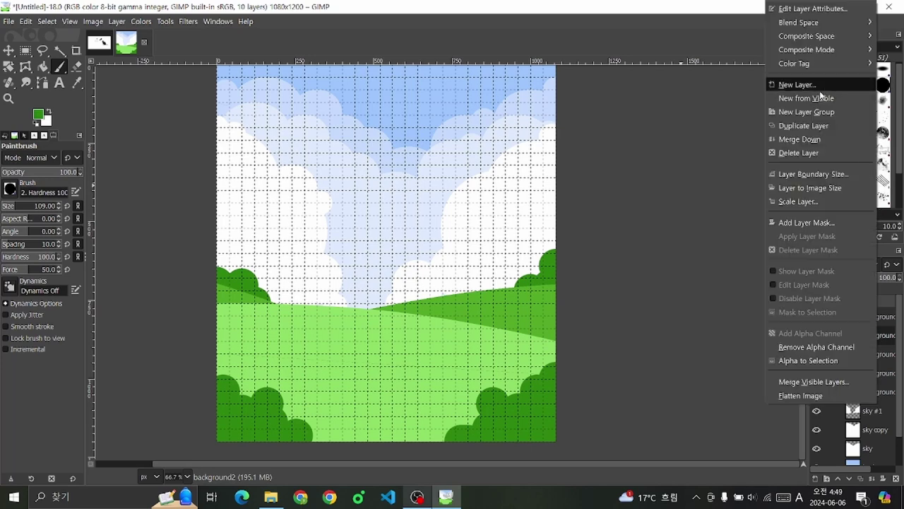
pyautogui.click(819, 139)
pyautogui.rightClick(870, 327)
pyautogui.click(870, 326)
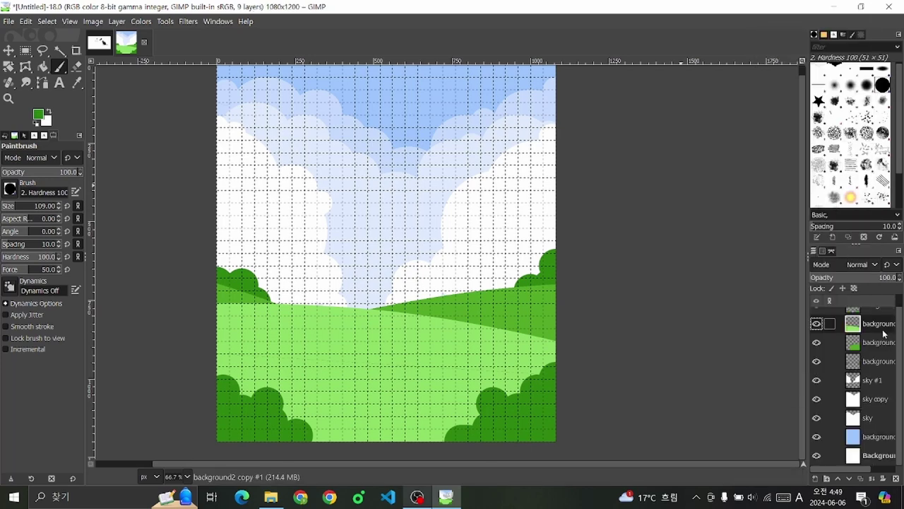
pyautogui.rightClick(883, 332)
pyautogui.click(840, 141)
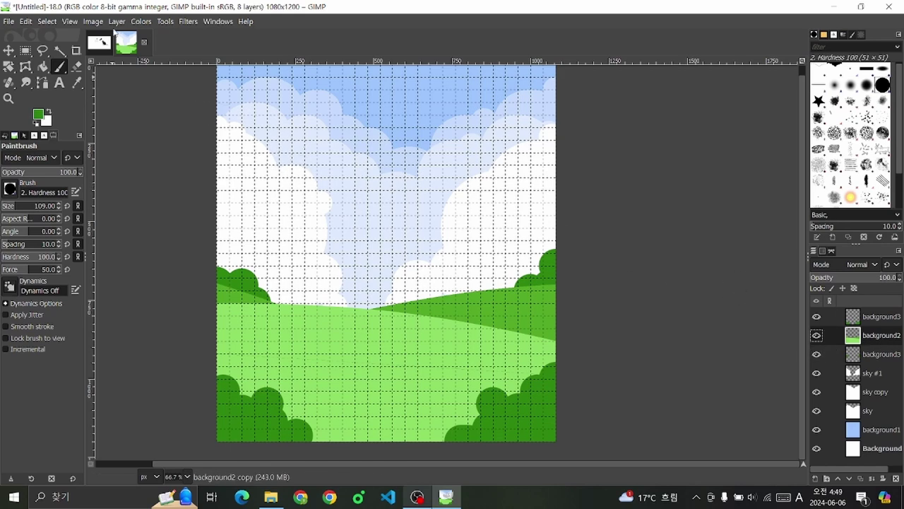
# Step: Apply CIE lch Noise with Dulling 5 and Lightness 20.35 to the grass
pyautogui.click(164, 21)
pyautogui.moveTo(188, 21)
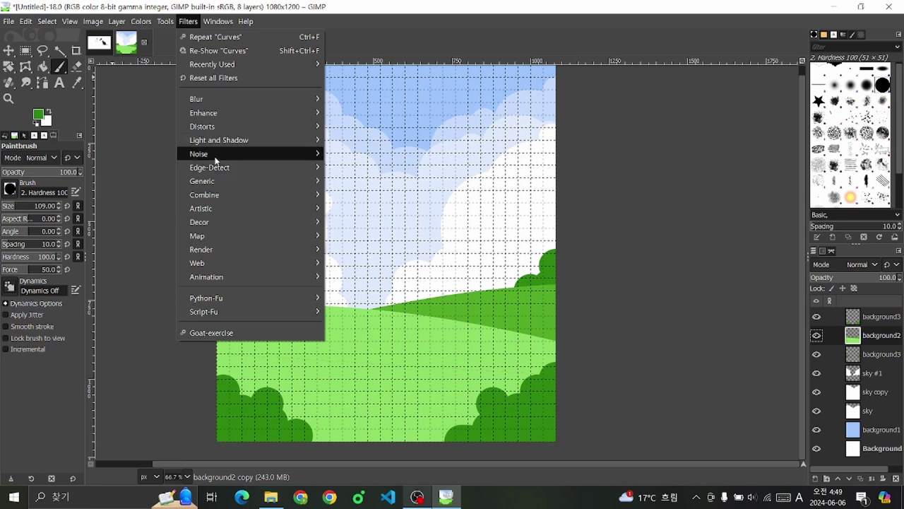
pyautogui.moveTo(198, 154)
pyautogui.click(353, 151)
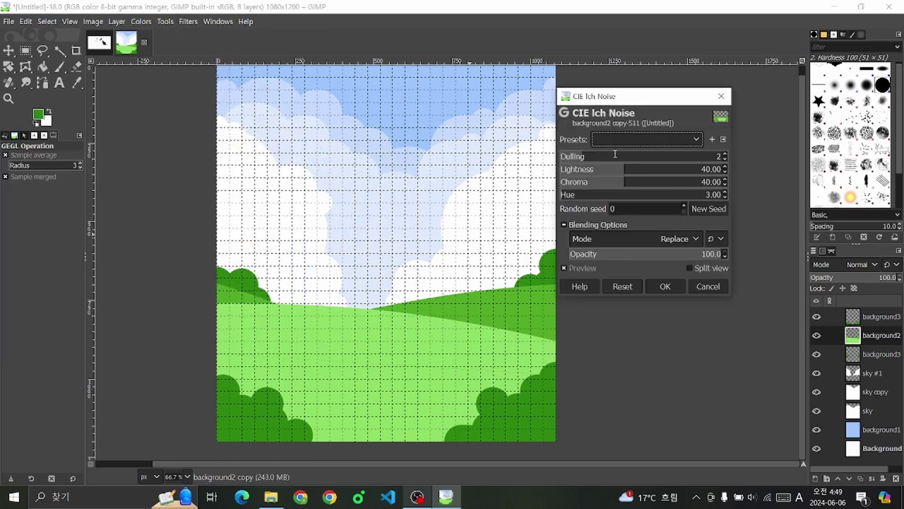
pyautogui.click(653, 156)
pyautogui.click(593, 170)
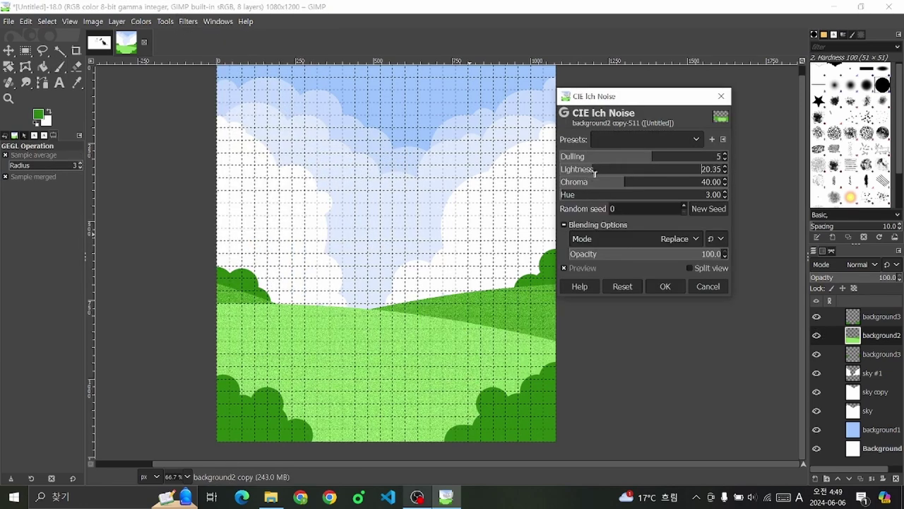
pyautogui.click(678, 288)
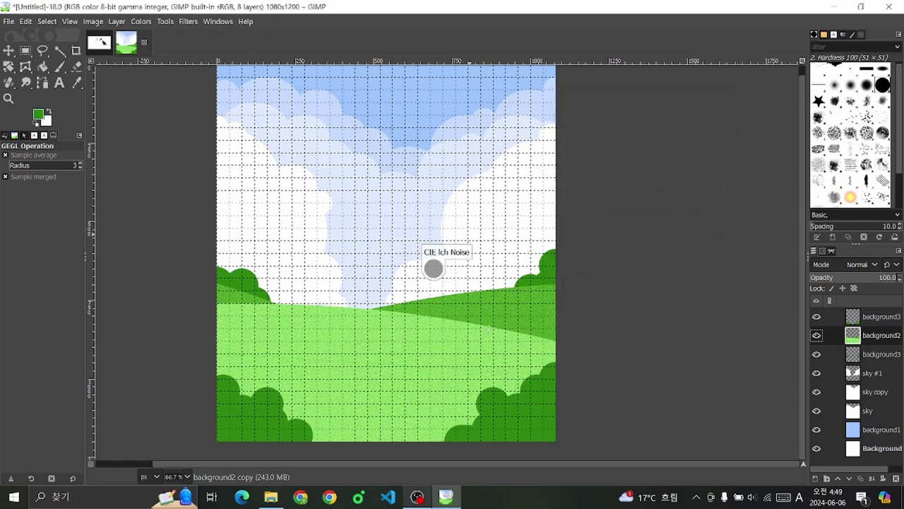
pyautogui.scroll(1, 467, 345)
pyautogui.scroll(2, 466, 345)
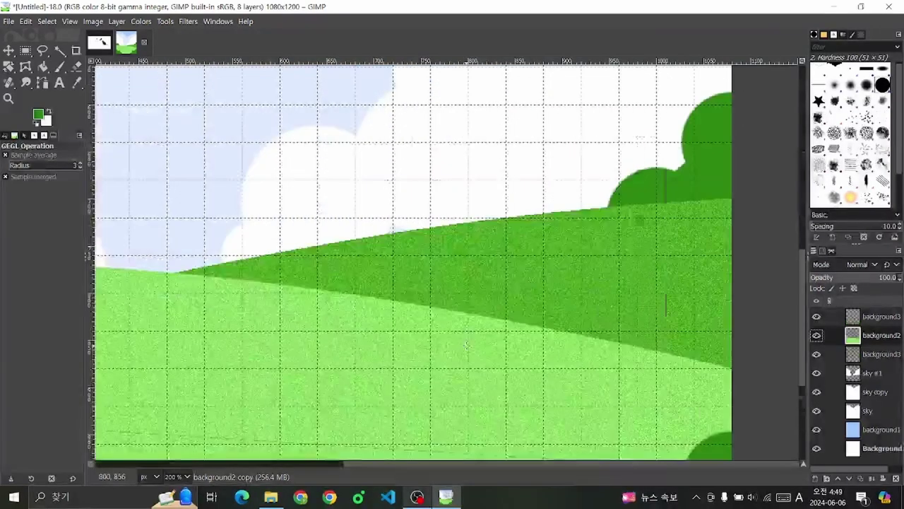
pyautogui.scroll(-1, 472, 212)
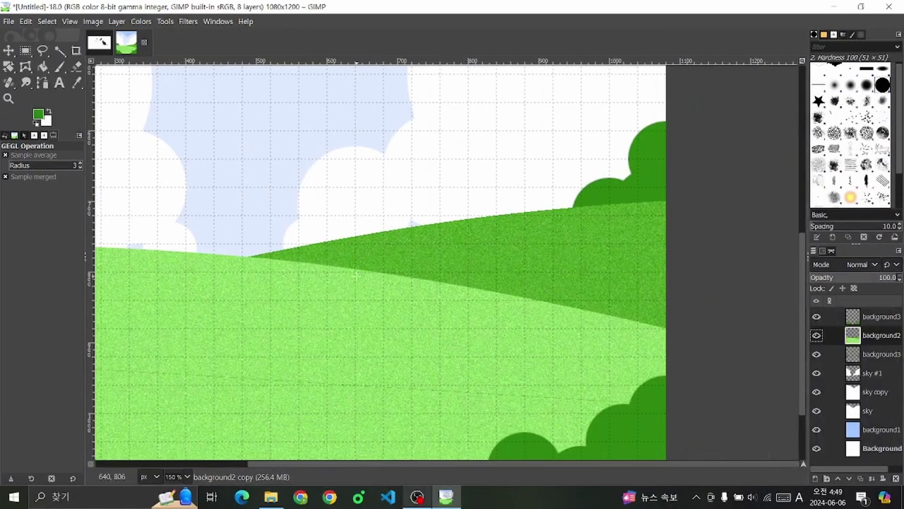
pyautogui.scroll(1, 355, 277)
pyautogui.scroll(-1, 600, 208)
pyautogui.scroll(2, 432, 173)
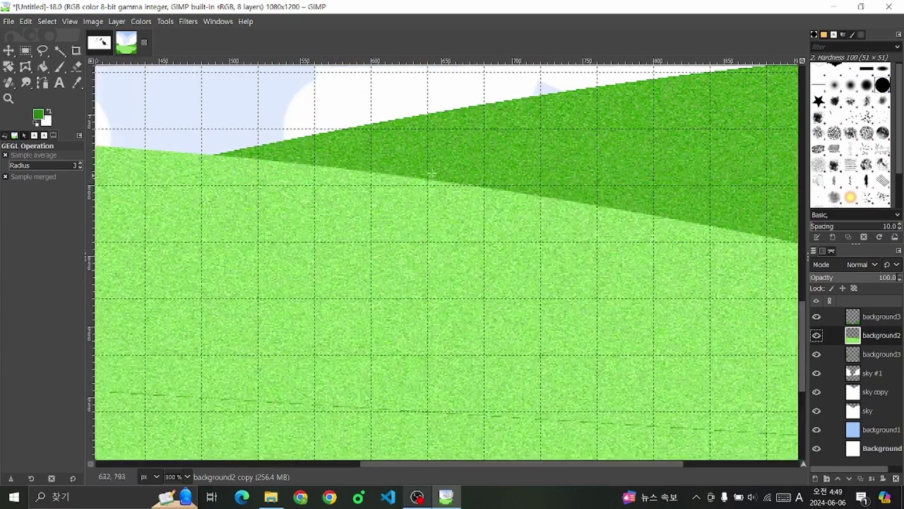
# Step: Re-run the CIE lch Noise filter for stronger grain
pyautogui.click(187, 21)
pyautogui.click(192, 34)
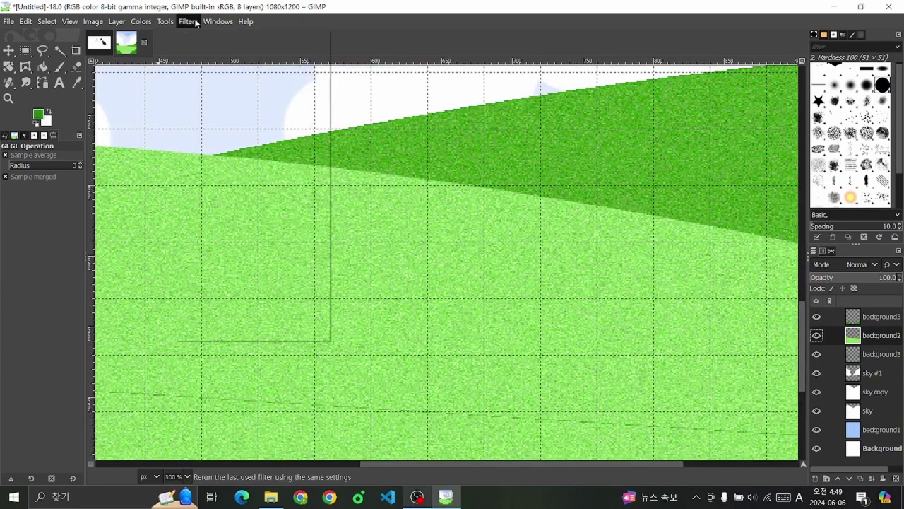
pyautogui.scroll(-3, 538, 189)
pyautogui.scroll(-2, 537, 190)
pyautogui.scroll(2, 606, 131)
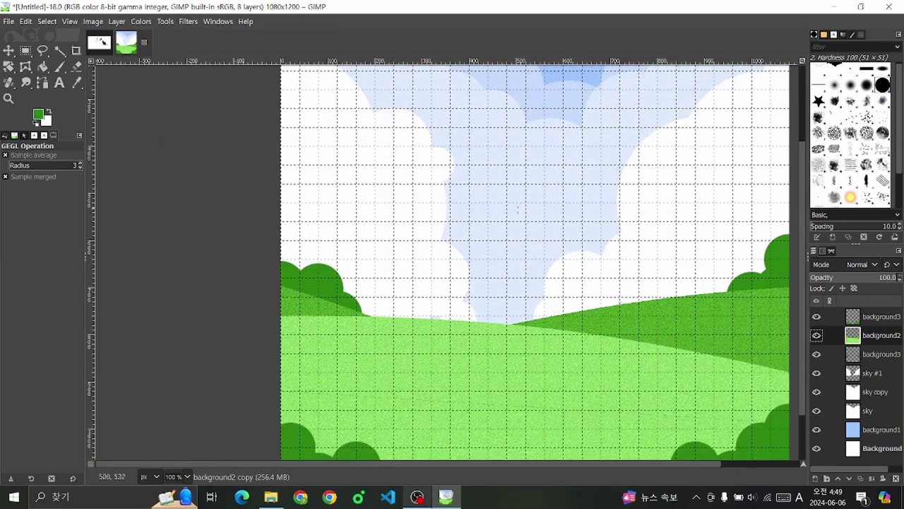
pyautogui.scroll(-2, 606, 131)
pyautogui.scroll(1, 535, 139)
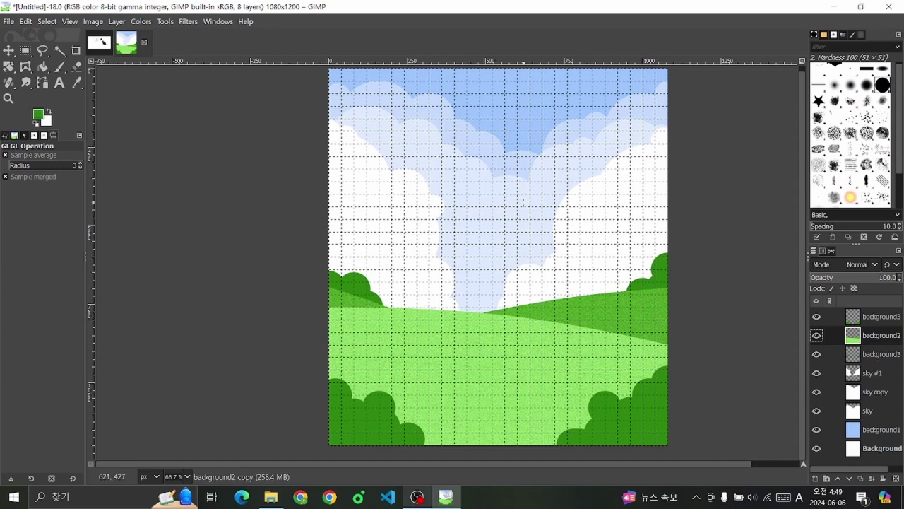
# Step: Shift the cat slightly left in its own image and copy it
pyautogui.click(101, 43)
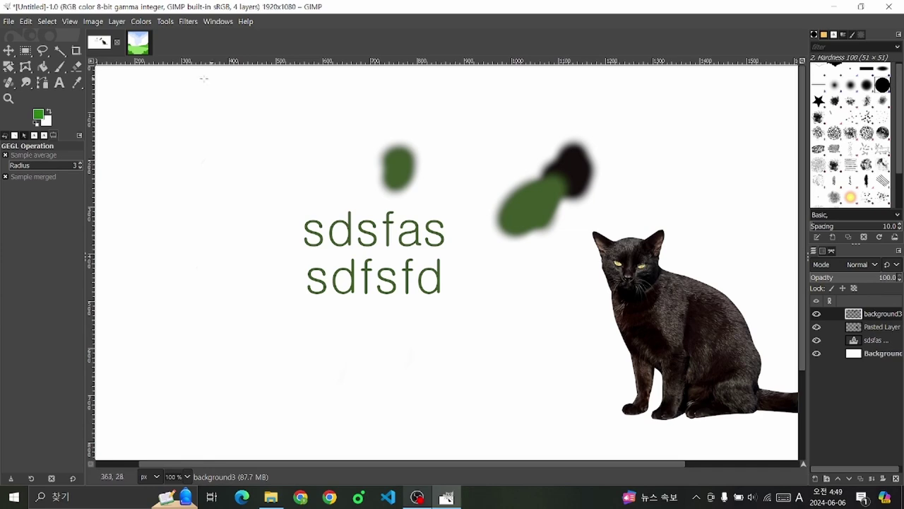
pyautogui.click(8, 50)
pyautogui.moveTo(680, 301); pyautogui.dragTo(571, 282)
pyautogui.hotkey('ctrl', 'c')
# Step: Paste the cat into the landscape, undoing a mistaken paste of green strokes
pyautogui.hotkey('alt', '2')
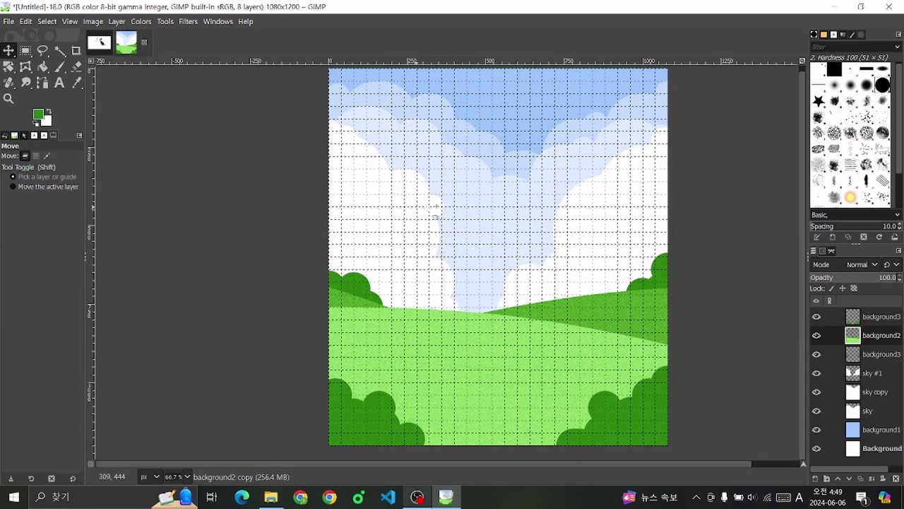
pyautogui.hotkey('ctrl', 'v')
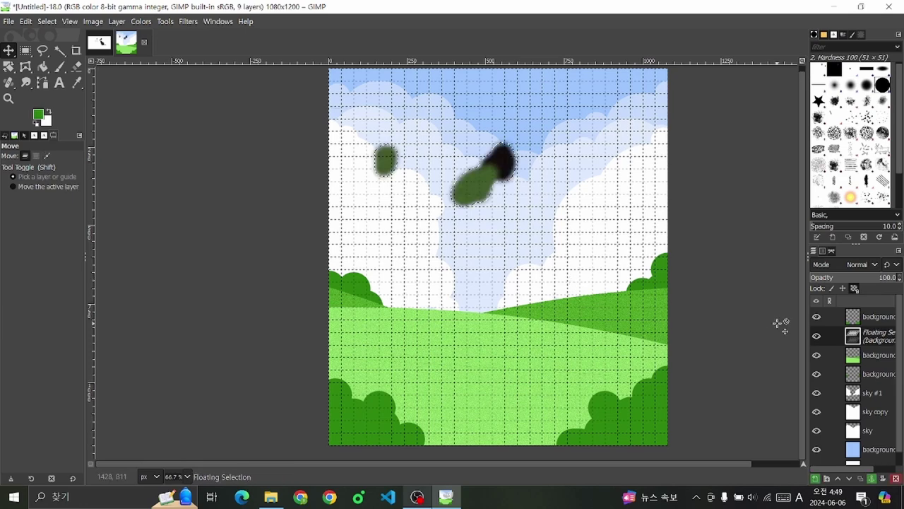
pyautogui.hotkey('ctrl', 'z')
pyautogui.hotkey('alt', '1')
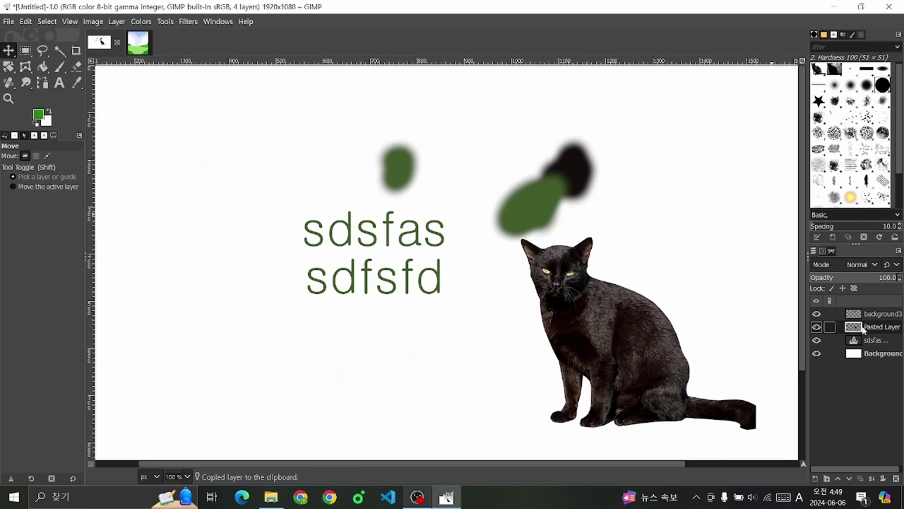
pyautogui.click(138, 43)
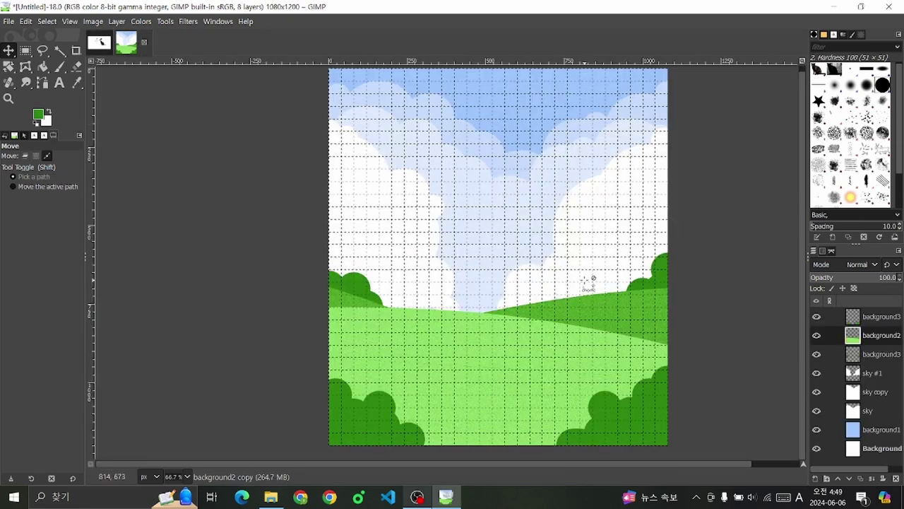
pyautogui.hotkey('ctrl', 'v')
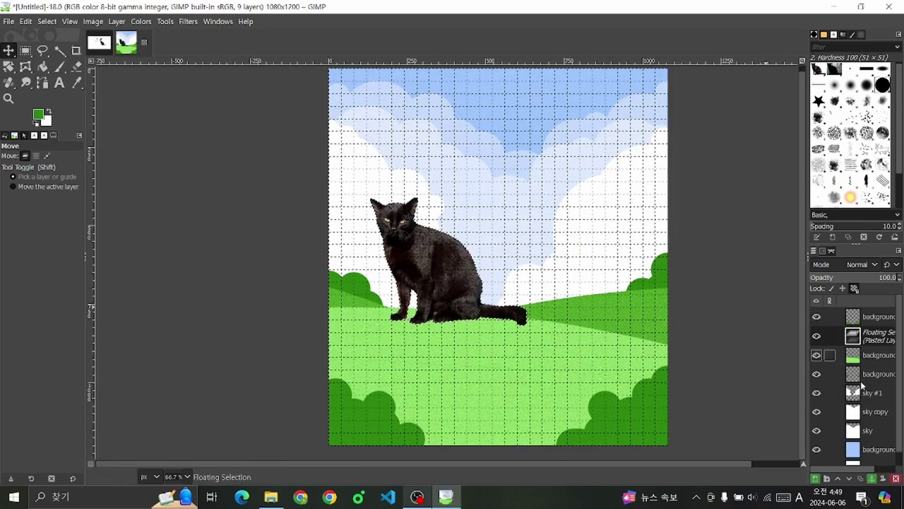
# Step: Make the pasted cat its own top layer, placed on the hills right of centre
pyautogui.click(815, 479)
pyautogui.moveTo(854, 335); pyautogui.dragTo(867, 316)
pyautogui.moveTo(421, 274)
pyautogui.mouseDown()
pyautogui.moveTo(537, 320)
pyautogui.moveTo(548, 315)
pyautogui.mouseUp()
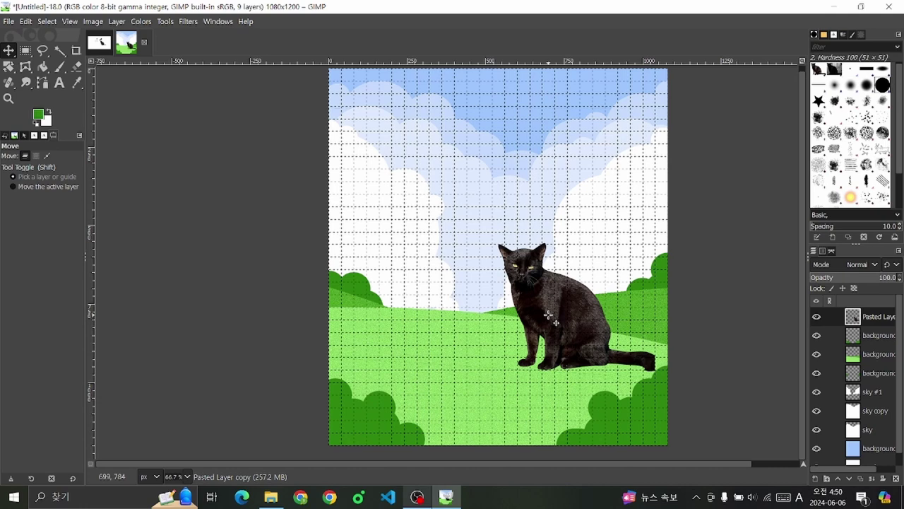
# Step: Scale the pasted cat layer from 500×409 to 600×491 px with the chain linked
pyautogui.rightClick(548, 315)
pyautogui.rightClick(864, 310)
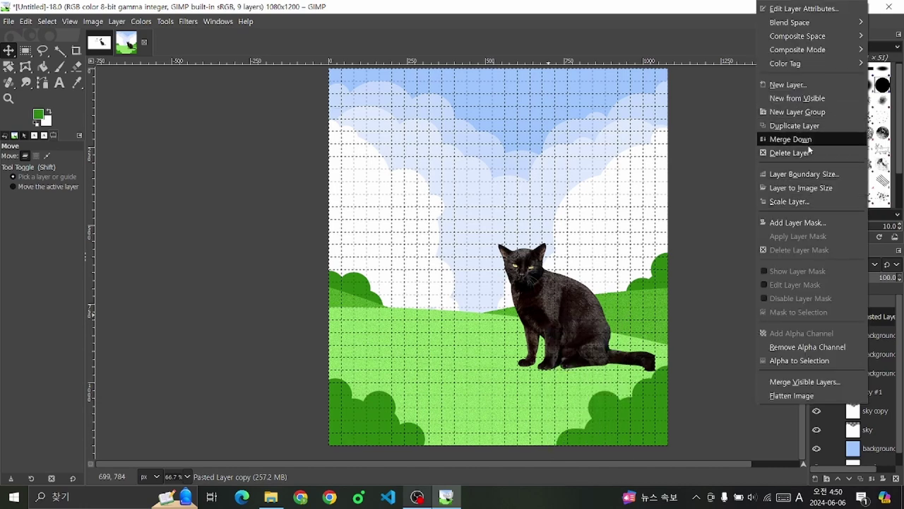
pyautogui.click(816, 201)
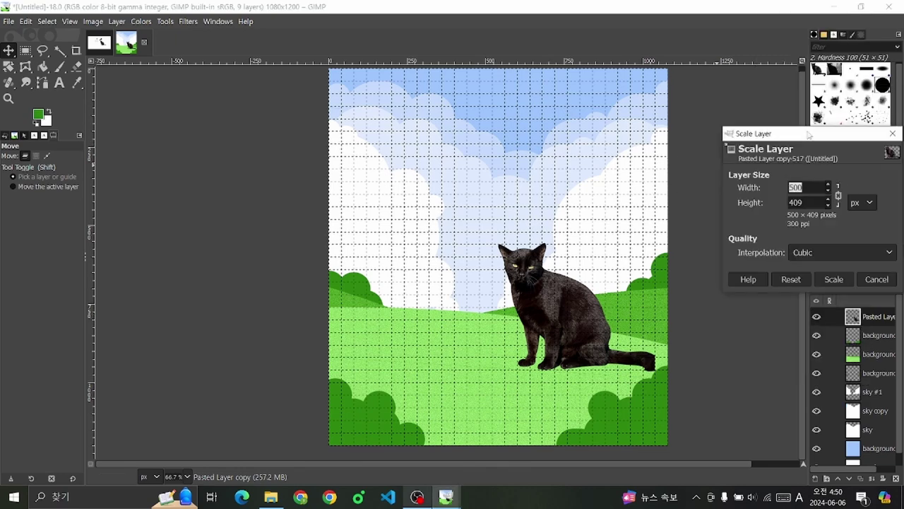
pyautogui.moveTo(809, 135); pyautogui.dragTo(601, 131)
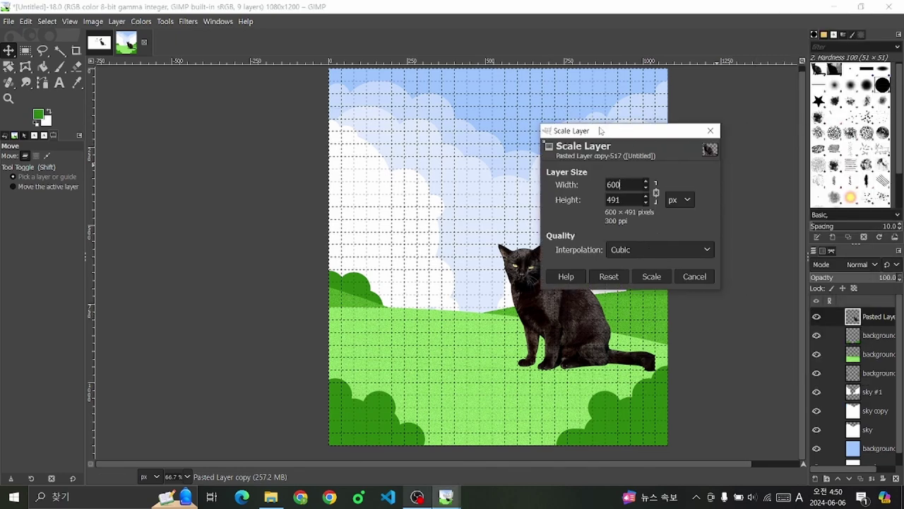
pyautogui.click(659, 279)
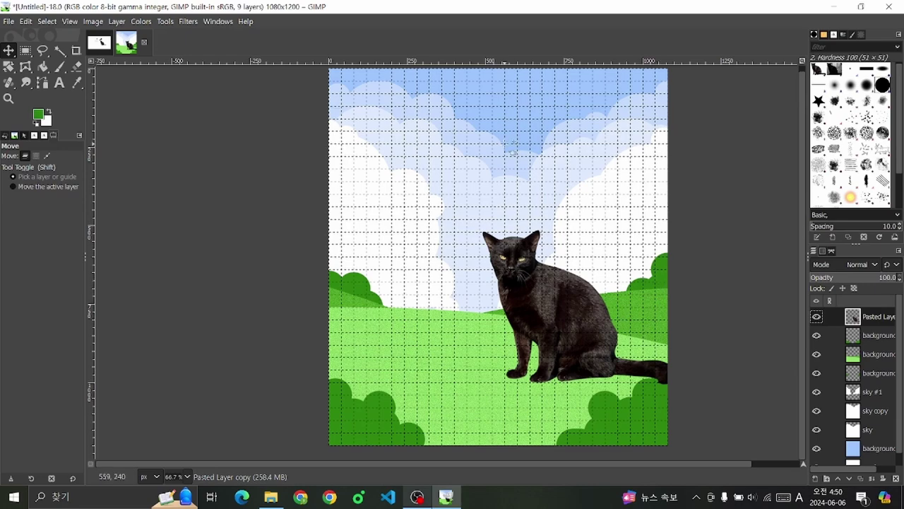
pyautogui.scroll(-1, 513, 152)
pyautogui.scroll(1, 509, 170)
pyautogui.scroll(1, 498, 208)
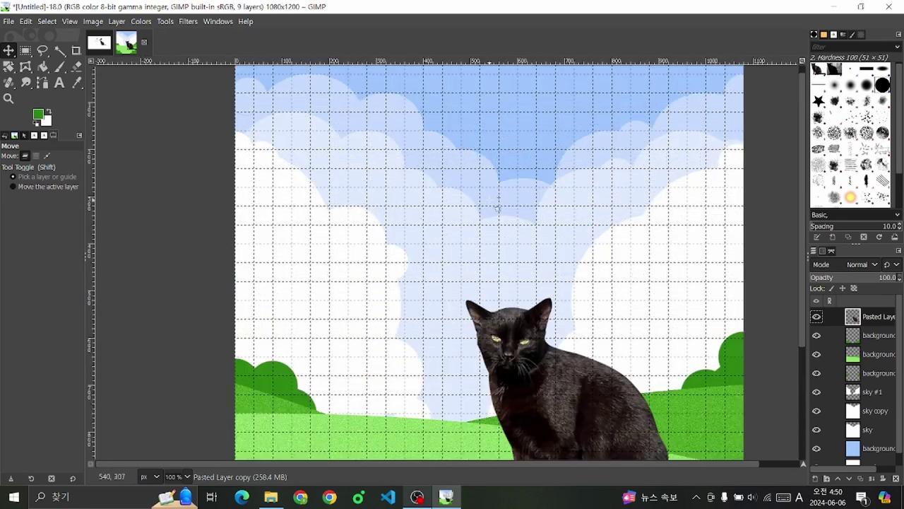
pyautogui.scroll(-2, 498, 208)
pyautogui.scroll(2, 513, 198)
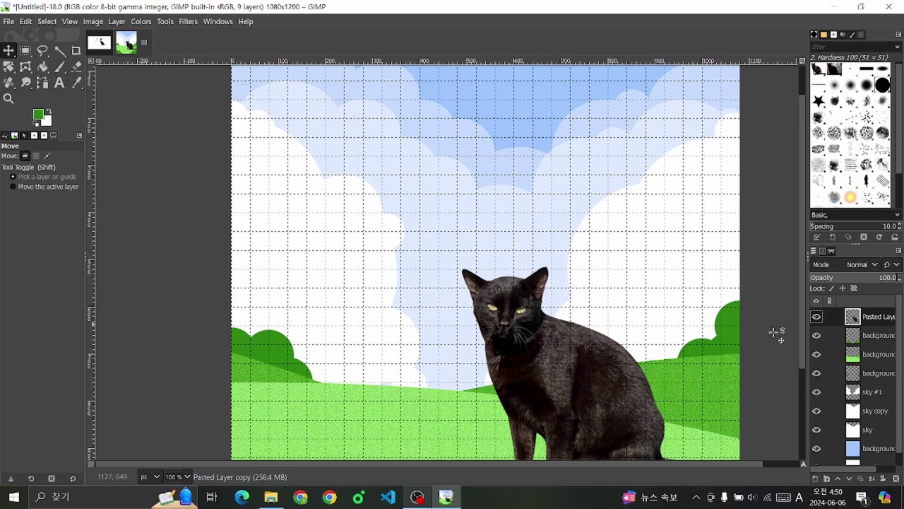
# Step: Adjust the cat's Color Balance along the Magenta–Green and Yellow–Blue sliders
pyautogui.click(178, 24)
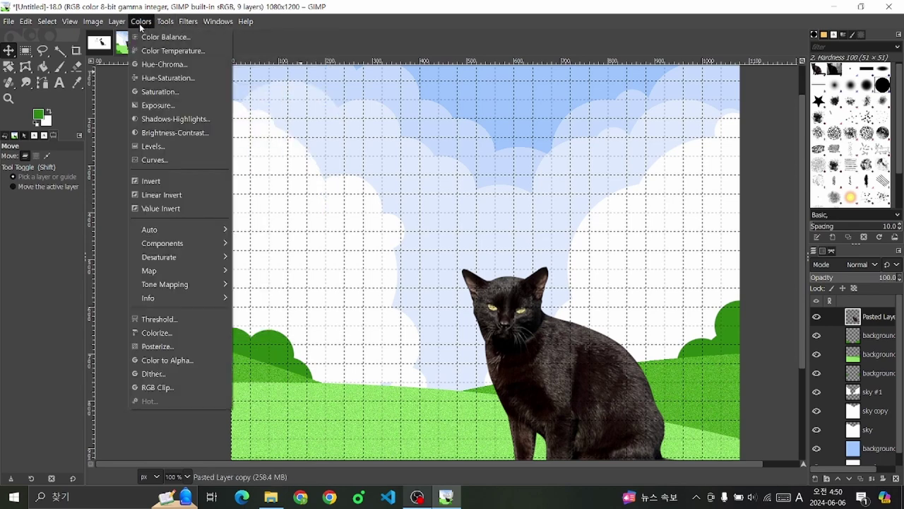
pyautogui.press('Escape')
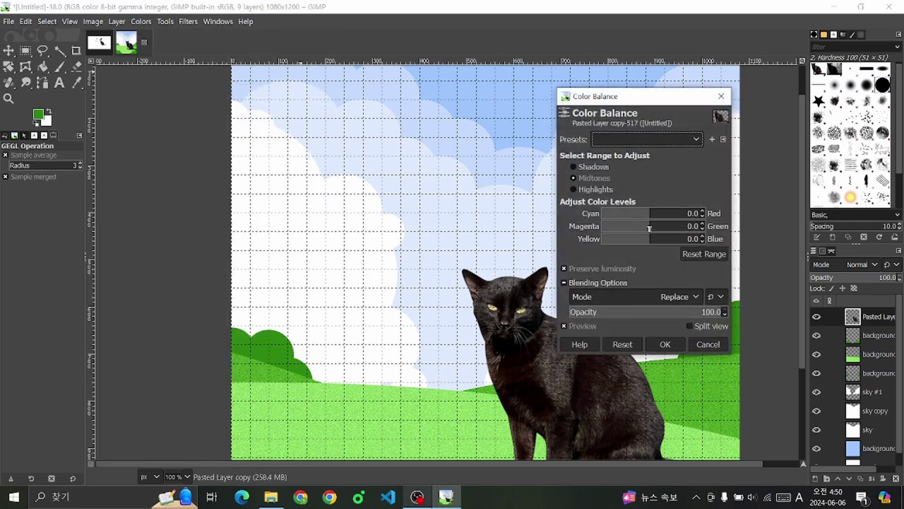
pyautogui.click(658, 225)
pyautogui.moveTo(657, 225)
pyautogui.mouseDown()
pyautogui.moveTo(636, 227)
pyautogui.moveTo(653, 228)
pyautogui.moveTo(659, 257)
pyautogui.mouseUp()
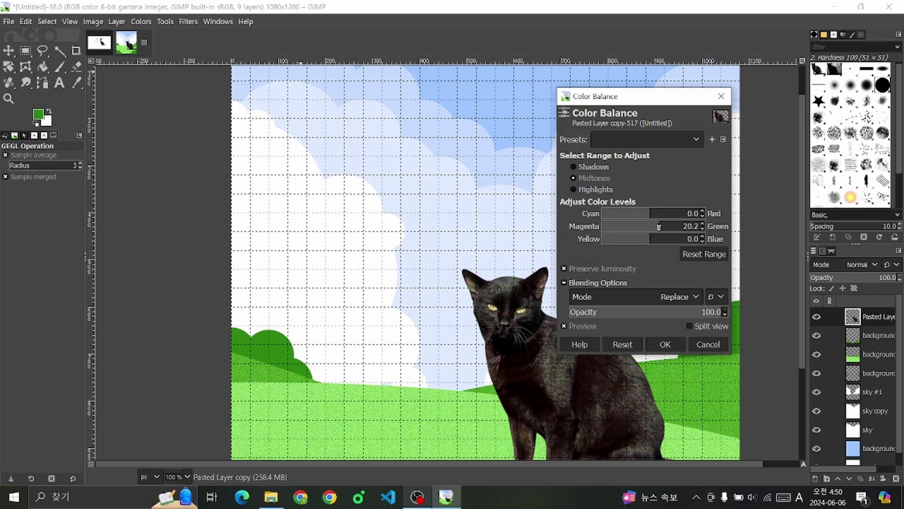
pyautogui.moveTo(657, 227); pyautogui.dragTo(655, 226)
pyautogui.moveTo(659, 239); pyautogui.dragTo(657, 238)
pyautogui.click(665, 345)
pyautogui.scroll(-3, 562, 207)
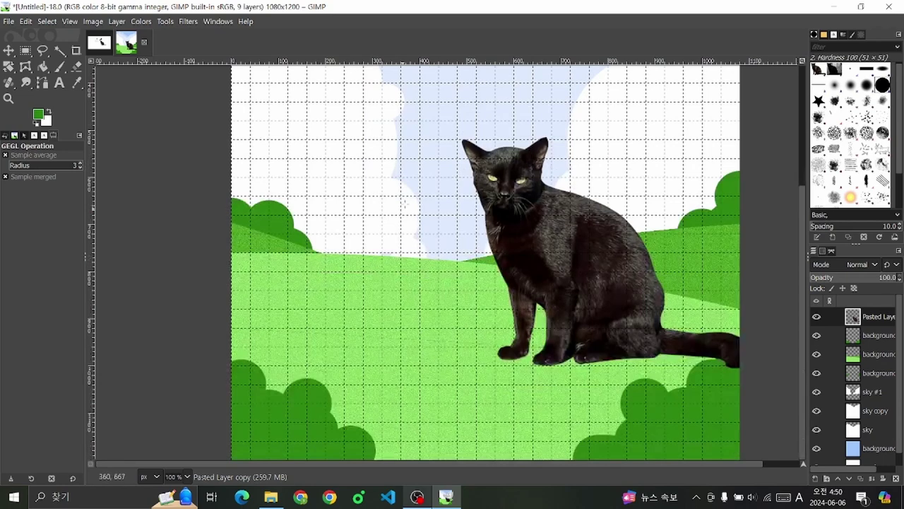
# Step: Lighten the cat's midtones with a Curves lift from 182 to 195
pyautogui.click(165, 21)
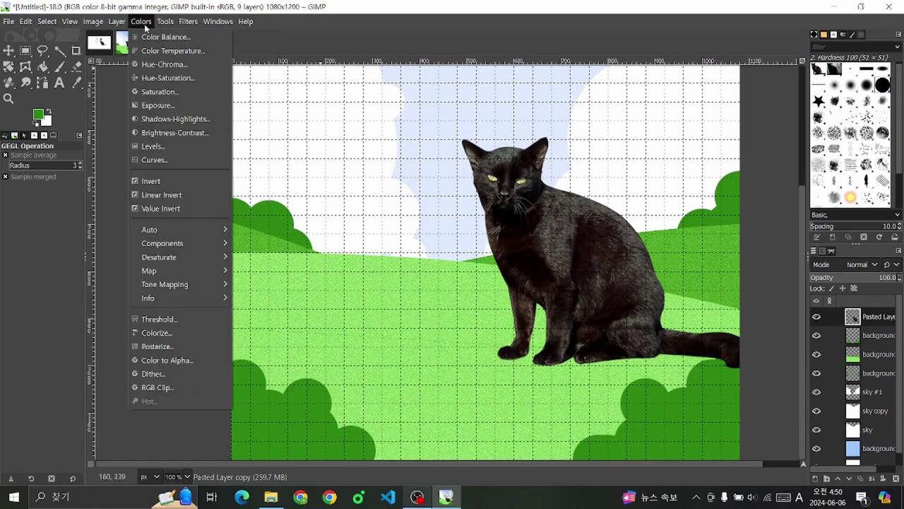
pyautogui.click(185, 161)
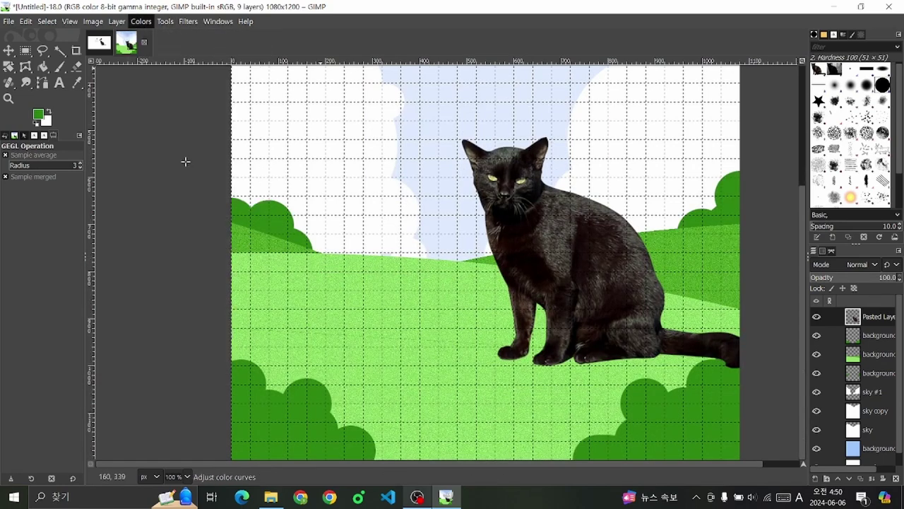
pyautogui.moveTo(731, 239)
pyautogui.mouseDown()
pyautogui.moveTo(739, 224)
pyautogui.moveTo(740, 232)
pyautogui.mouseUp()
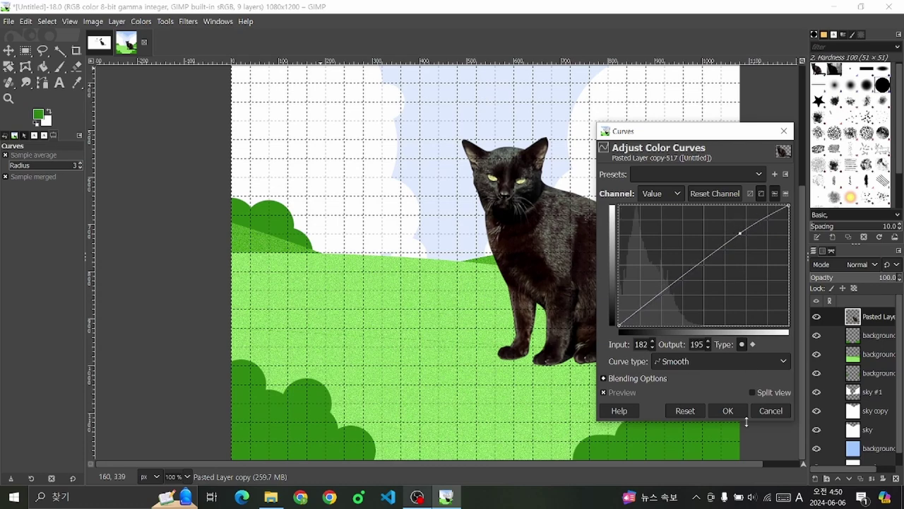
pyautogui.click(728, 410)
pyautogui.press('-')
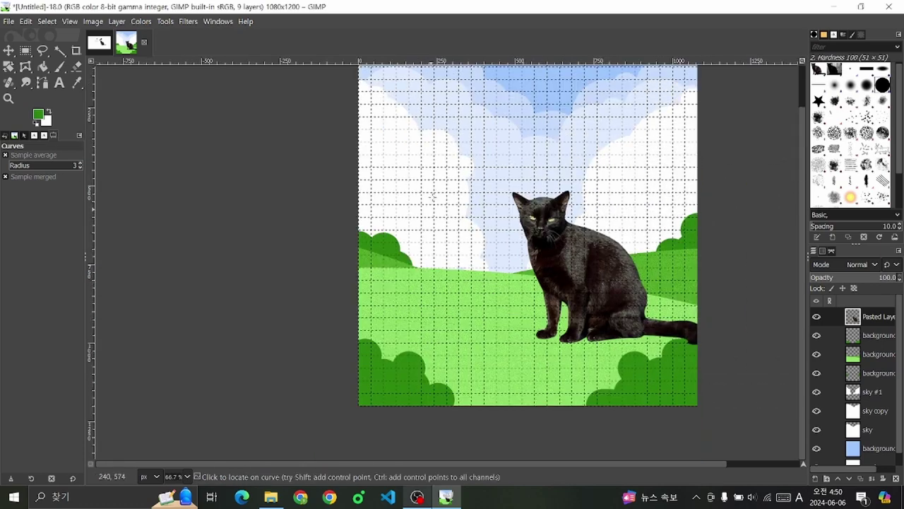
pyautogui.click(141, 21)
# Step: Type 'PET FESTIVAL' as a text layer above the cat and select the text
pyautogui.press('t')
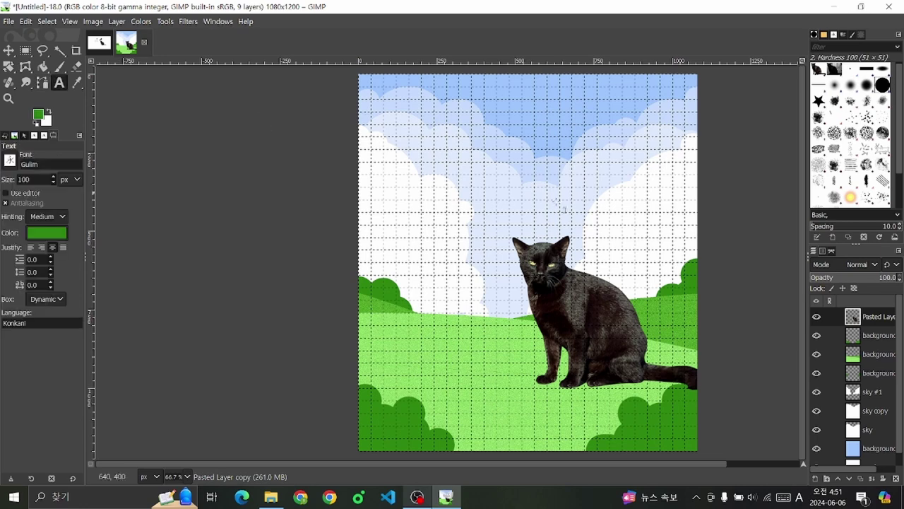
pyautogui.click(441, 174)
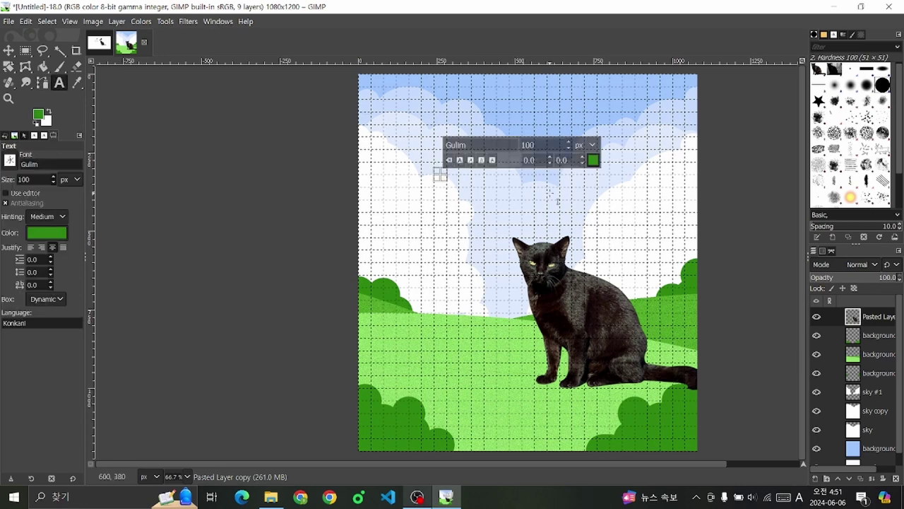
pyautogui.write('P')
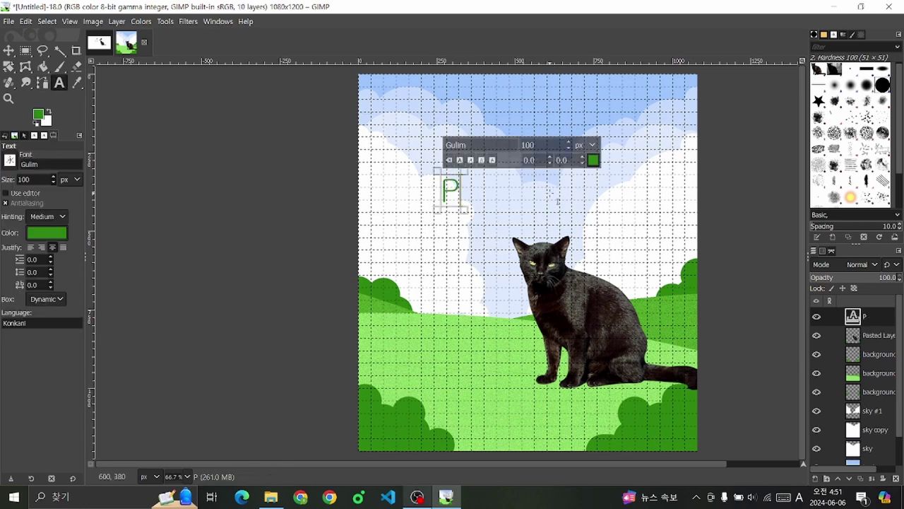
pyautogui.write('E')
pyautogui.press('BackSpace')
pyautogui.write('ET')
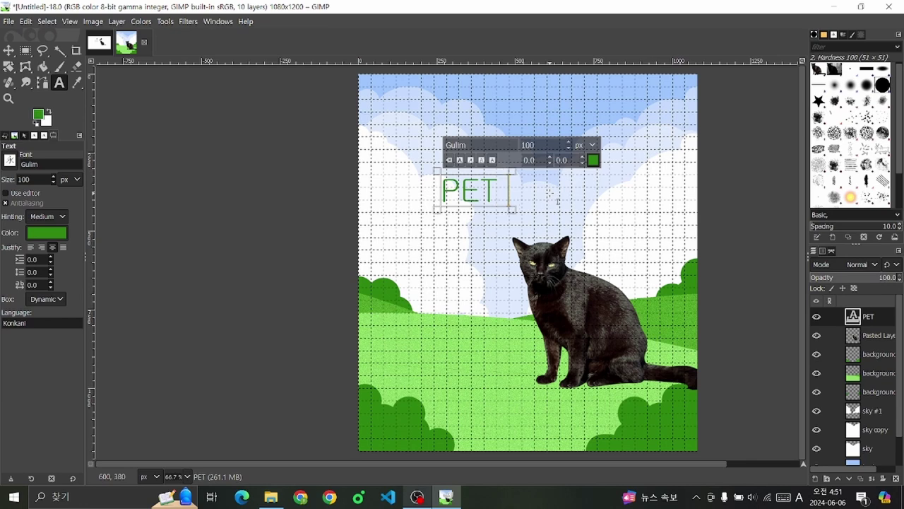
pyautogui.write(' FESTIV')
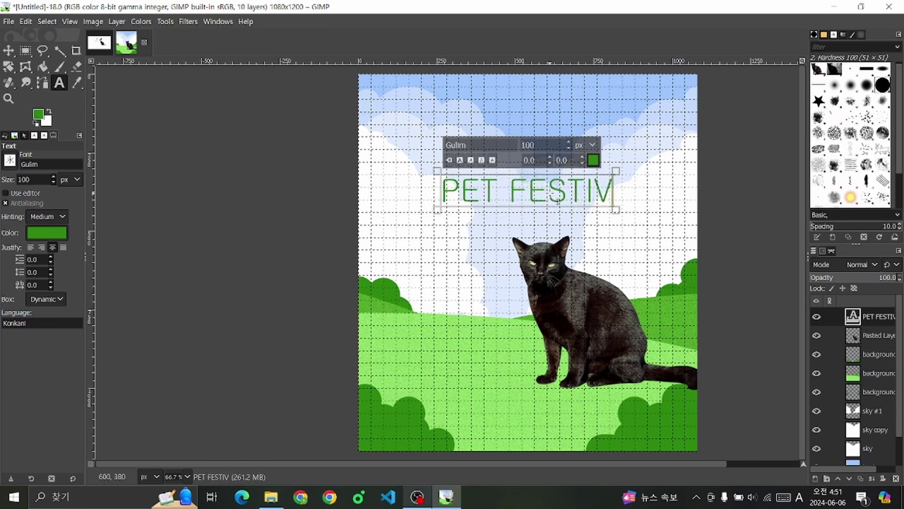
pyautogui.write('AL')
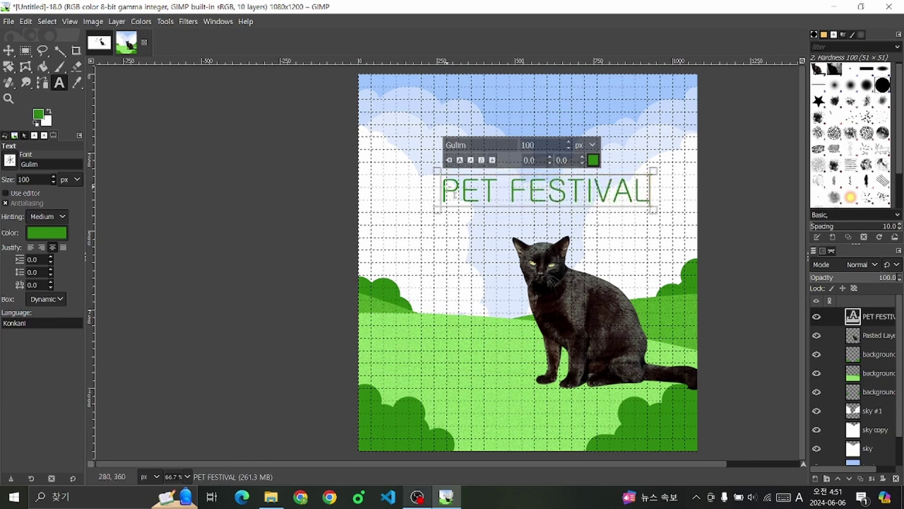
pyautogui.moveTo(448, 191); pyautogui.dragTo(654, 194)
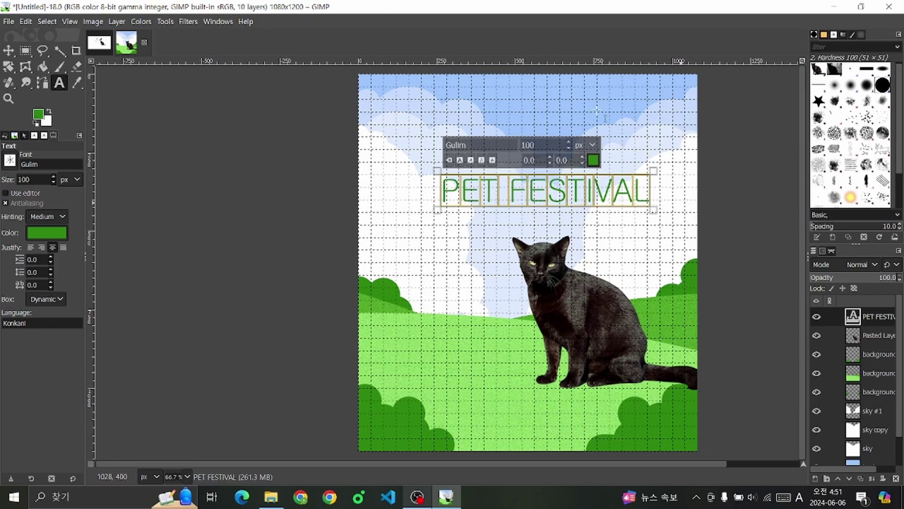
# Step: Change the PET FESTIVAL title font from Gulim to Consolas Bold
pyautogui.click(10, 161)
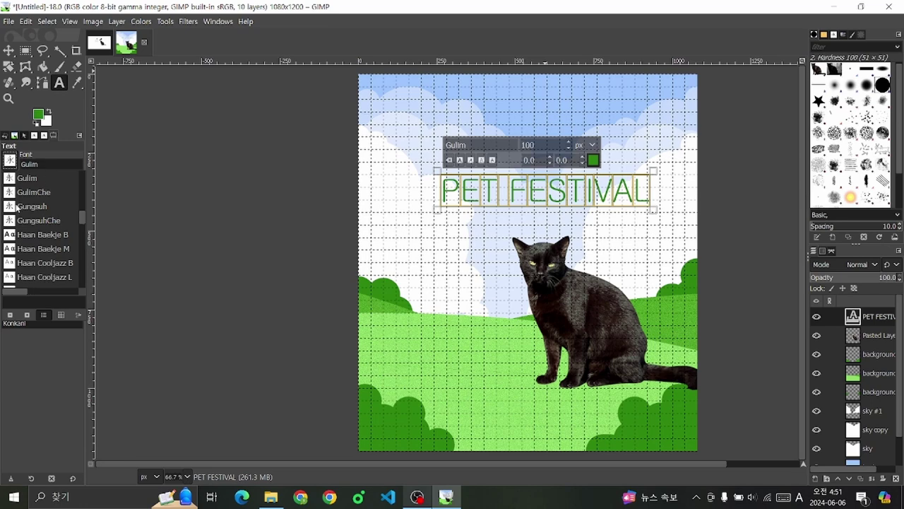
pyautogui.scroll(-1, 28, 205)
pyautogui.scroll(-1, 32, 202)
pyautogui.scroll(-1, 32, 203)
pyautogui.scroll(-1, 32, 203)
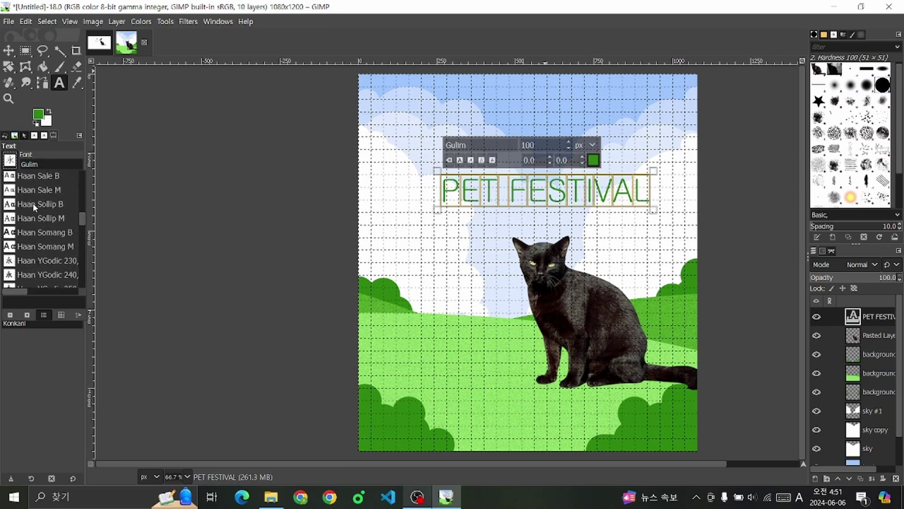
pyautogui.scroll(-1, 33, 203)
pyautogui.scroll(1, 33, 203)
pyautogui.scroll(2, 33, 202)
pyautogui.scroll(2, 21, 212)
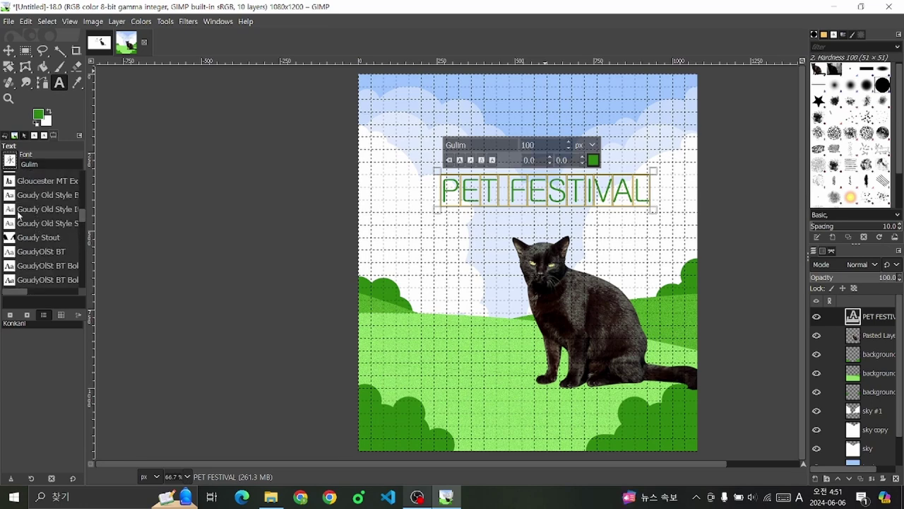
pyautogui.scroll(2, 19, 216)
pyautogui.scroll(2, 37, 225)
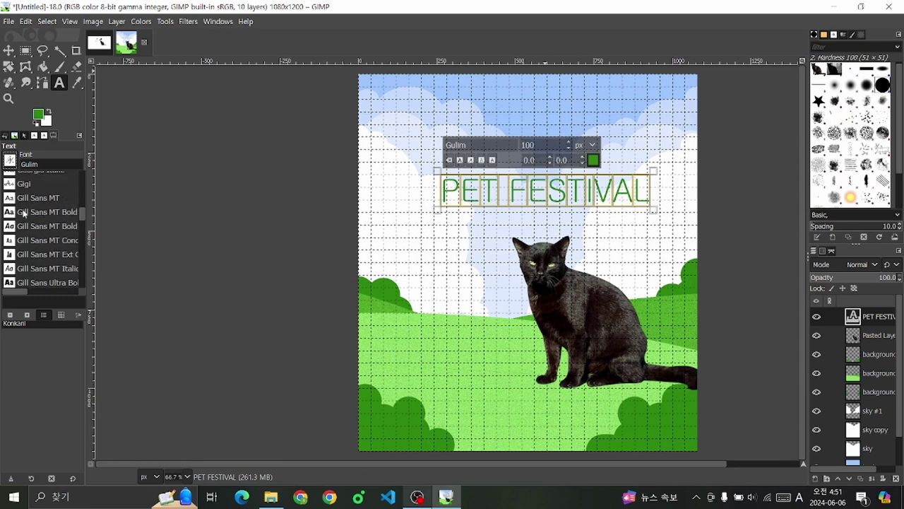
pyautogui.scroll(1, 42, 215)
pyautogui.scroll(1, 60, 194)
pyautogui.scroll(1, 54, 205)
pyautogui.scroll(3, 54, 204)
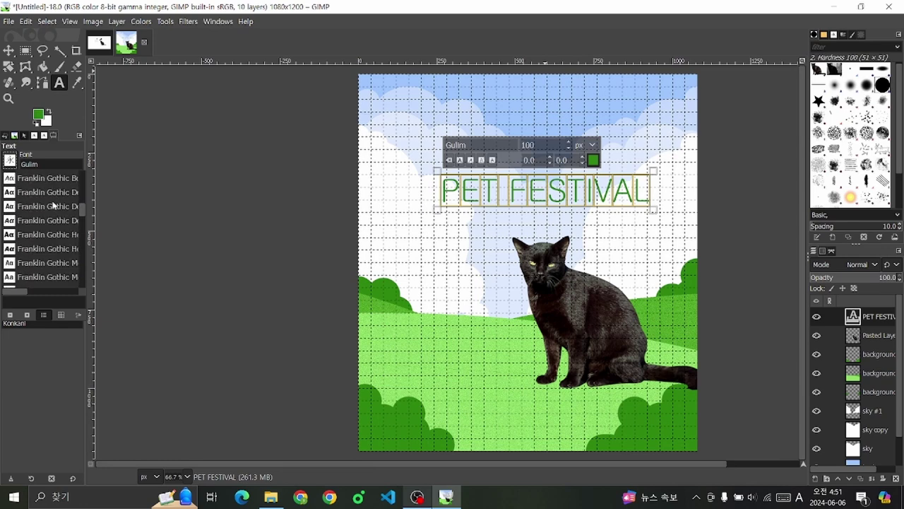
pyautogui.scroll(-2, 60, 230)
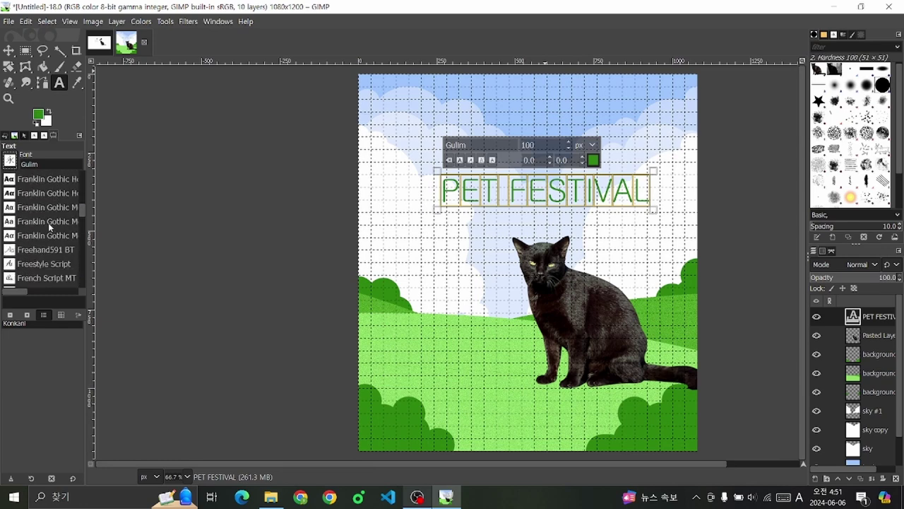
pyautogui.scroll(-1, 39, 201)
pyautogui.scroll(2, 41, 214)
pyautogui.scroll(2, 42, 214)
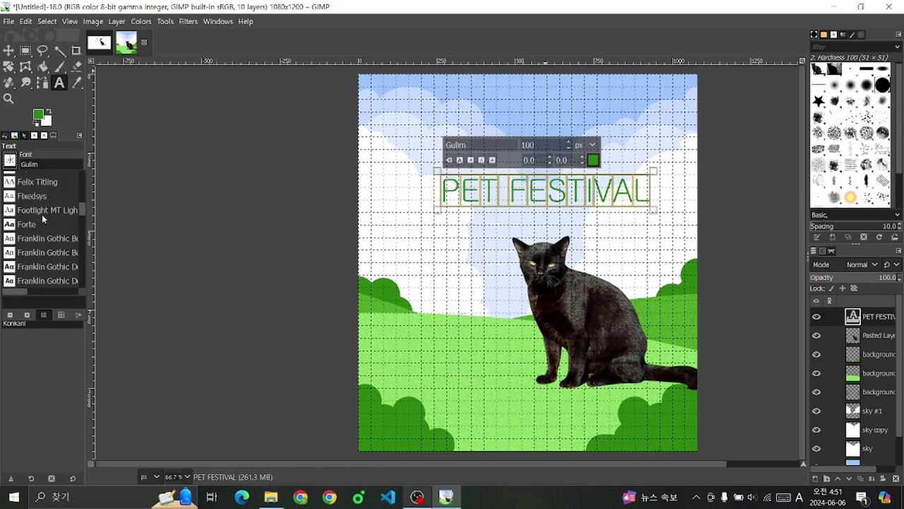
pyautogui.scroll(2, 42, 214)
pyautogui.scroll(2, 42, 214)
pyautogui.scroll(1, 42, 214)
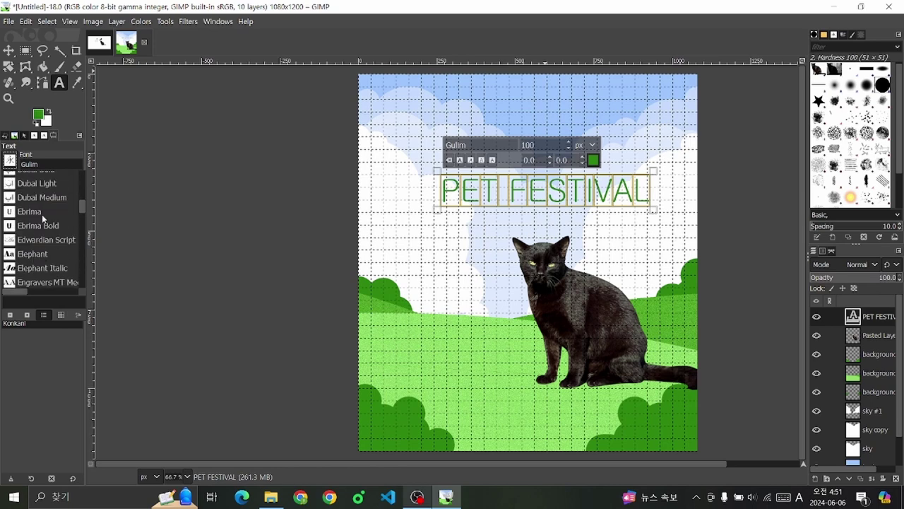
pyautogui.scroll(2, 42, 214)
pyautogui.scroll(1, 42, 214)
pyautogui.scroll(-1, 41, 214)
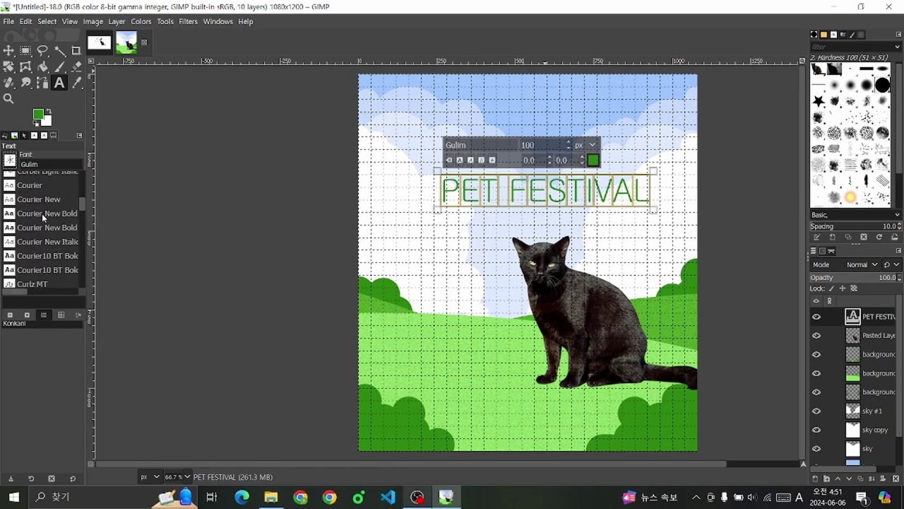
pyautogui.scroll(2, 42, 213)
pyautogui.scroll(1, 41, 213)
pyautogui.scroll(2, 42, 213)
pyautogui.scroll(2, 53, 204)
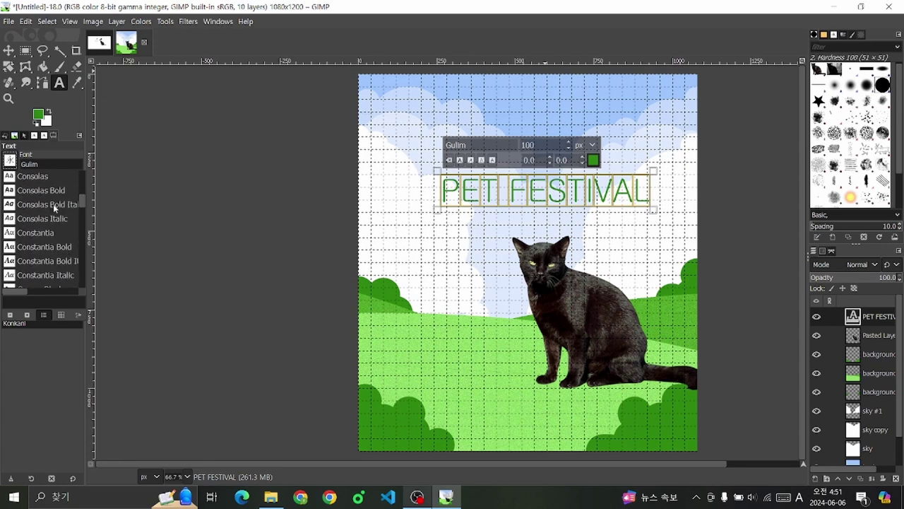
pyautogui.scroll(2, 51, 203)
pyautogui.scroll(2, 48, 204)
pyautogui.scroll(-2, 74, 200)
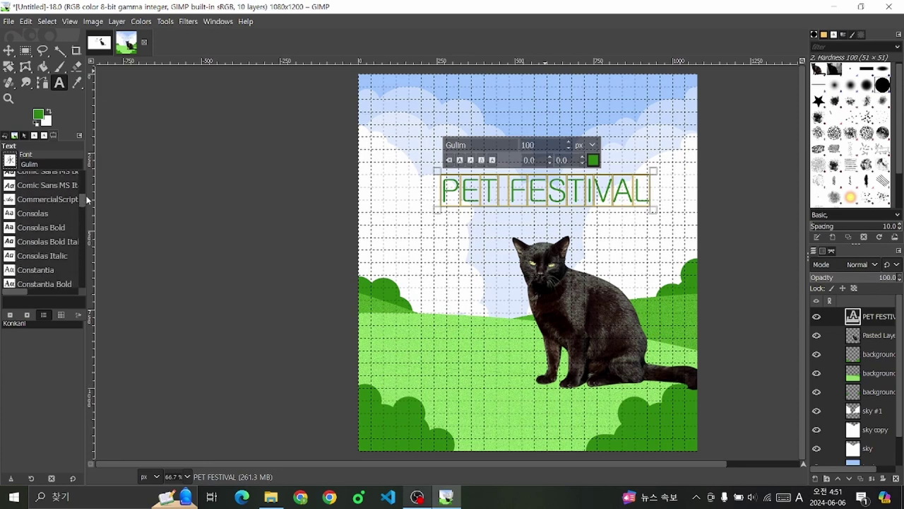
pyautogui.click(42, 227)
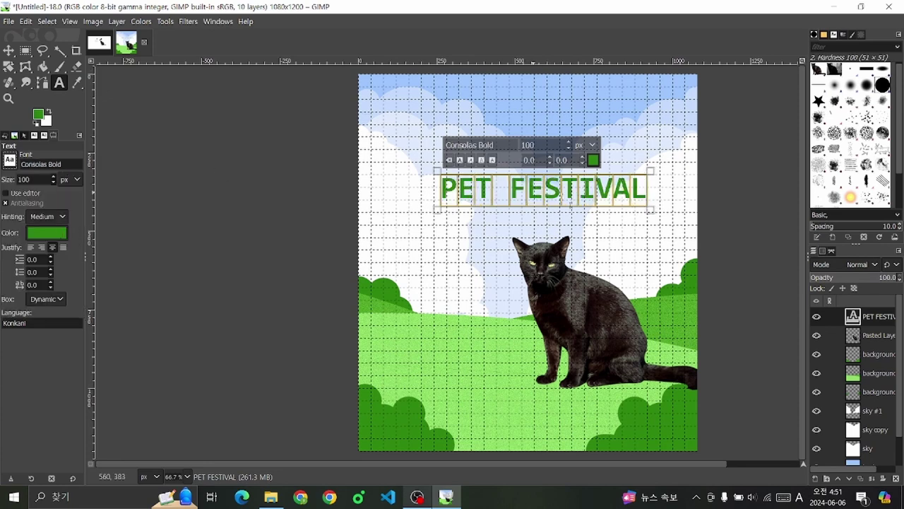
# Step: Leave text editing, then reopen the PET FESTIVAL title for editing
pyautogui.click(43, 82)
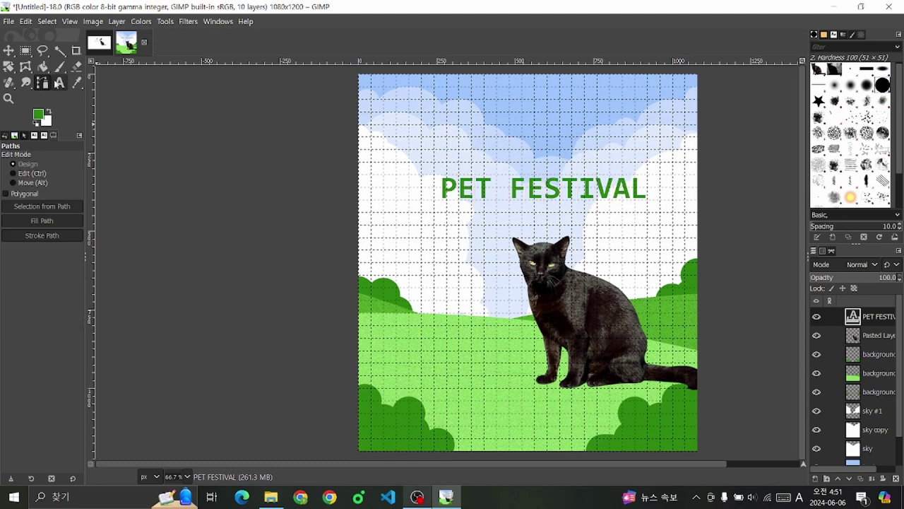
pyautogui.click(59, 82)
pyautogui.click(556, 193)
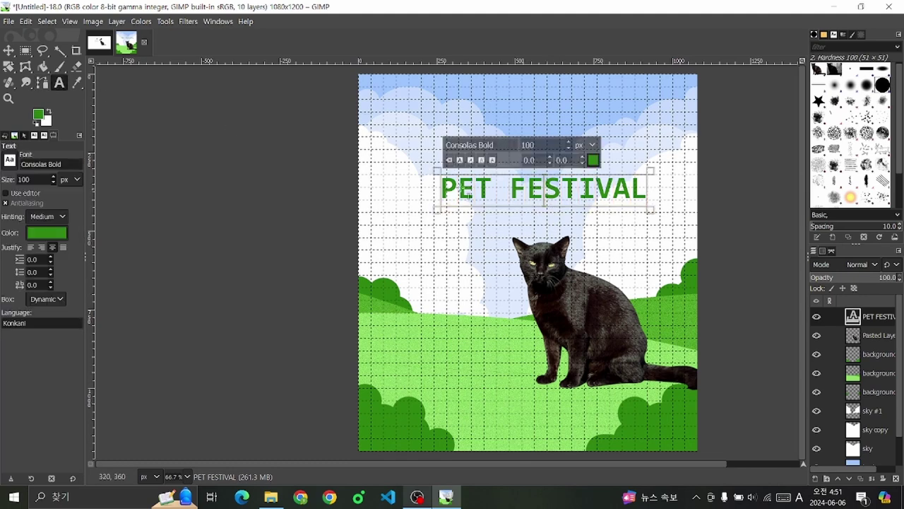
# Step: Select all the PET FESTIVAL letters and set their size to 150 px
pyautogui.moveTo(446, 187); pyautogui.dragTo(649, 192)
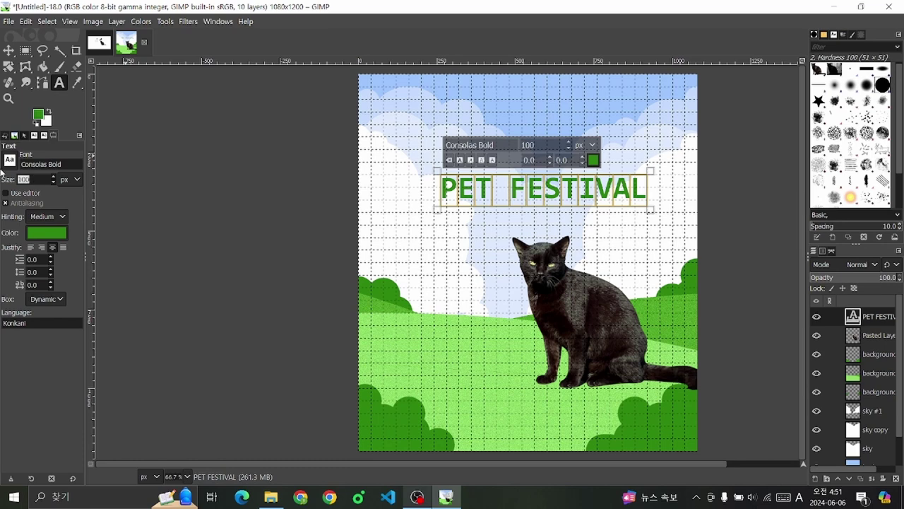
pyautogui.write('150')
pyautogui.press('Return')
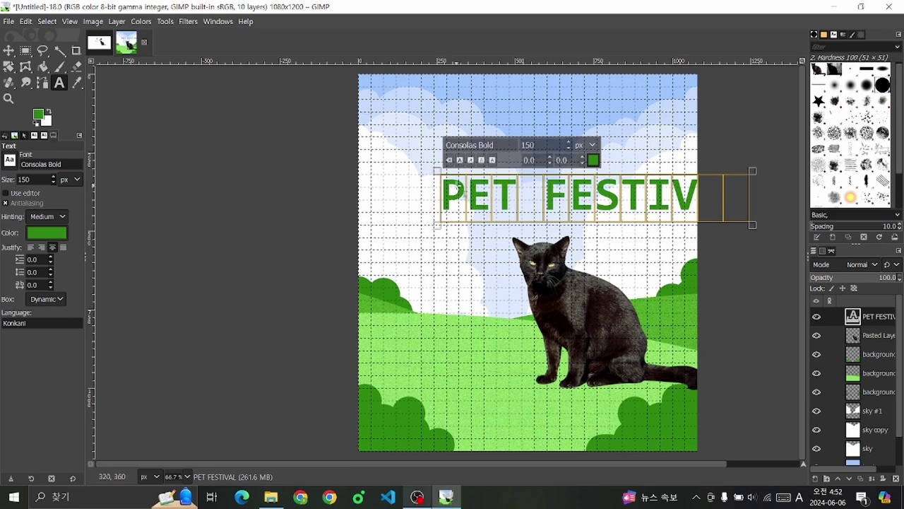
pyautogui.click(456, 190)
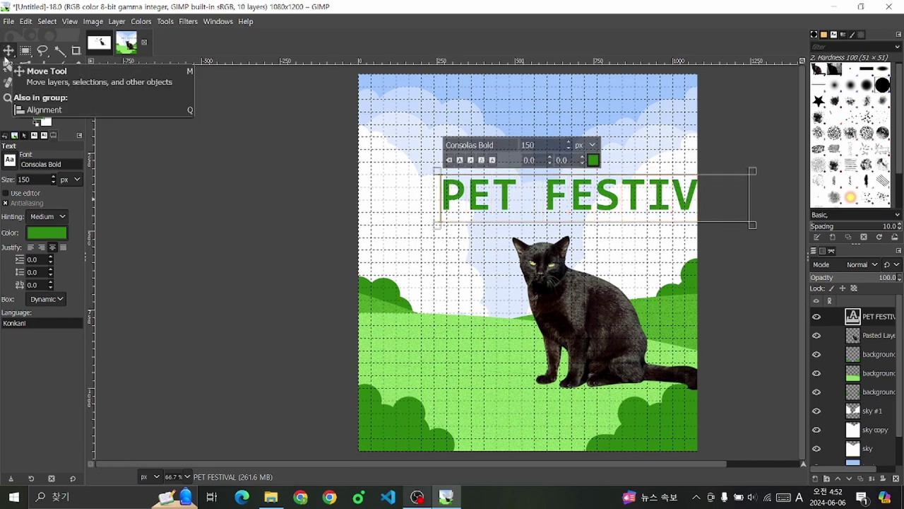
# Step: Recolour the title text from green to purple-blue (3722b3)
pyautogui.click(33, 231)
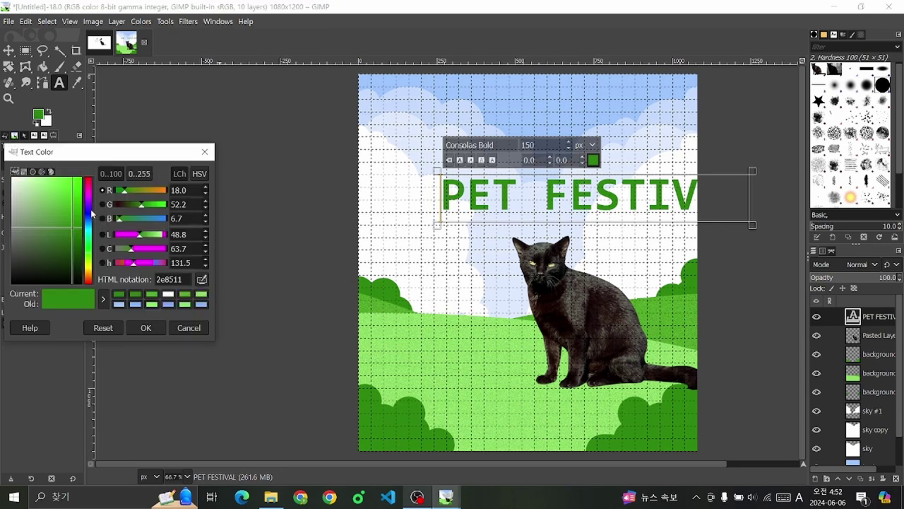
pyautogui.moveTo(91, 209)
pyautogui.mouseDown()
pyautogui.moveTo(90, 185)
pyautogui.moveTo(72, 188)
pyautogui.mouseUp()
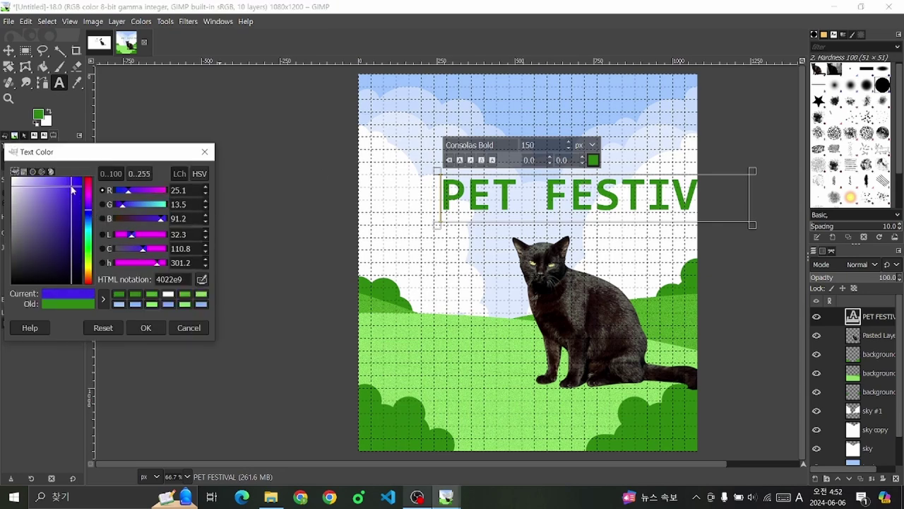
pyautogui.moveTo(88, 218); pyautogui.dragTo(69, 213)
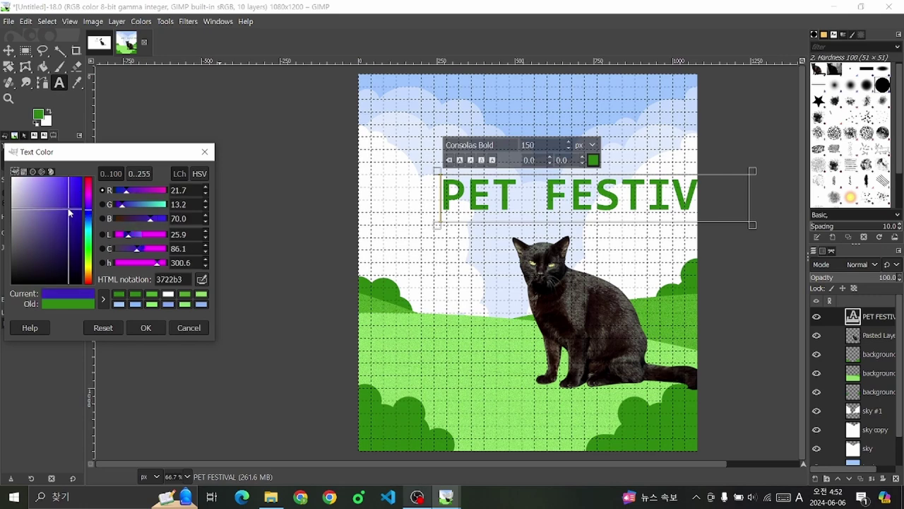
pyautogui.click(146, 327)
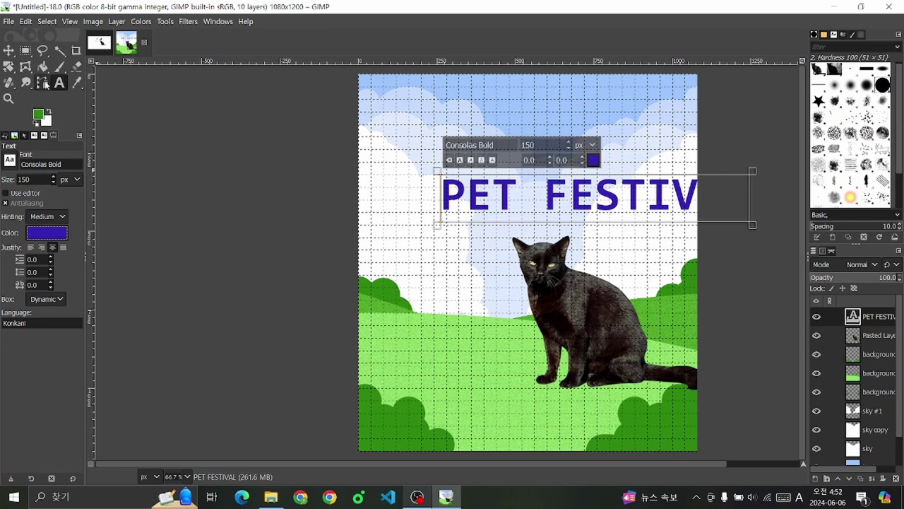
pyautogui.click(42, 82)
# Step: Move the PET FESTIVAL title fully onto the canvas and nudge the cat up slightly
pyautogui.press('m')
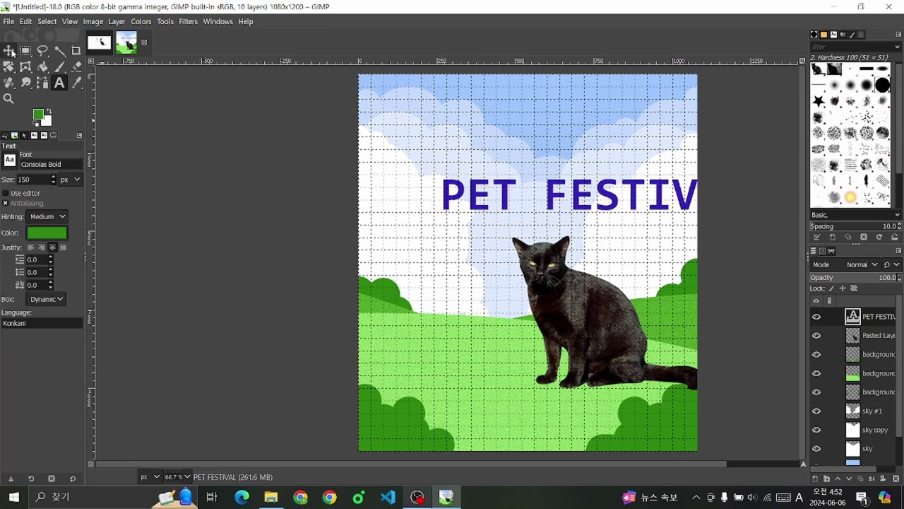
pyautogui.moveTo(499, 183); pyautogui.dragTo(454, 159)
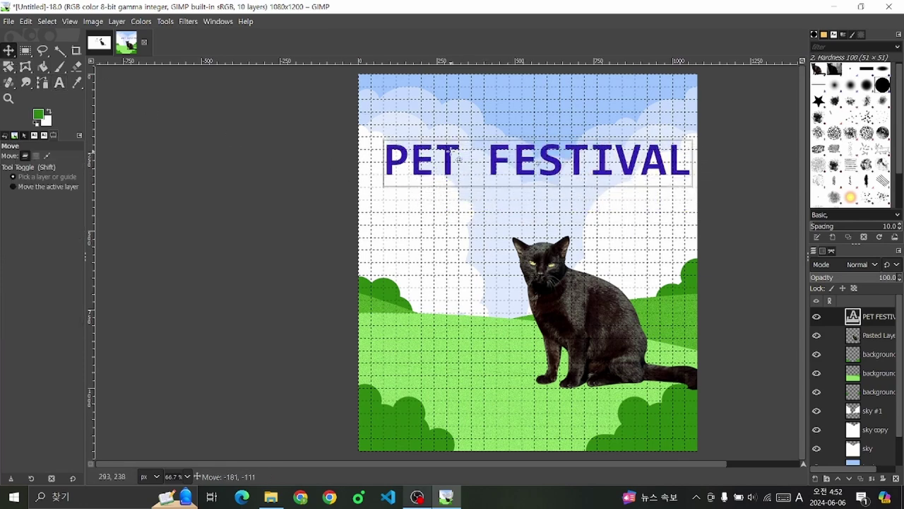
pyautogui.moveTo(557, 262); pyautogui.dragTo(560, 251)
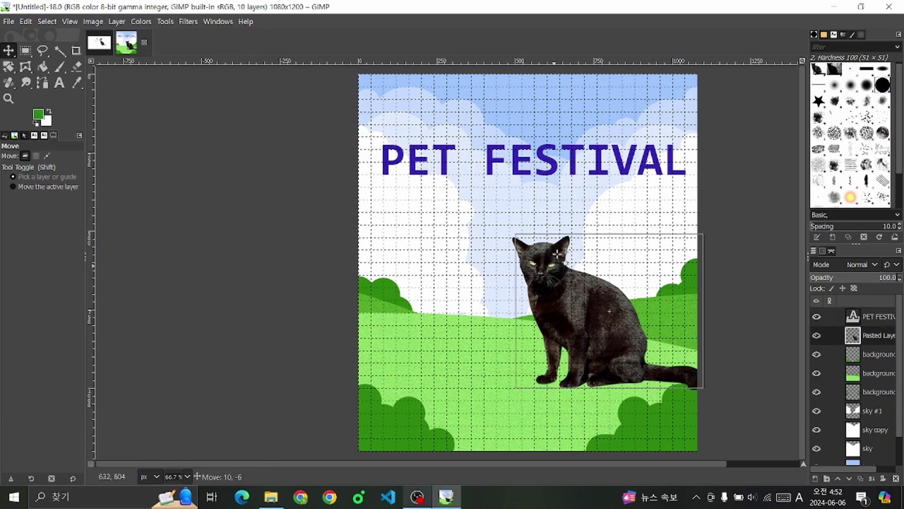
pyautogui.moveTo(574, 197); pyautogui.dragTo(568, 197)
pyautogui.hotkey('ctrl', 'z')
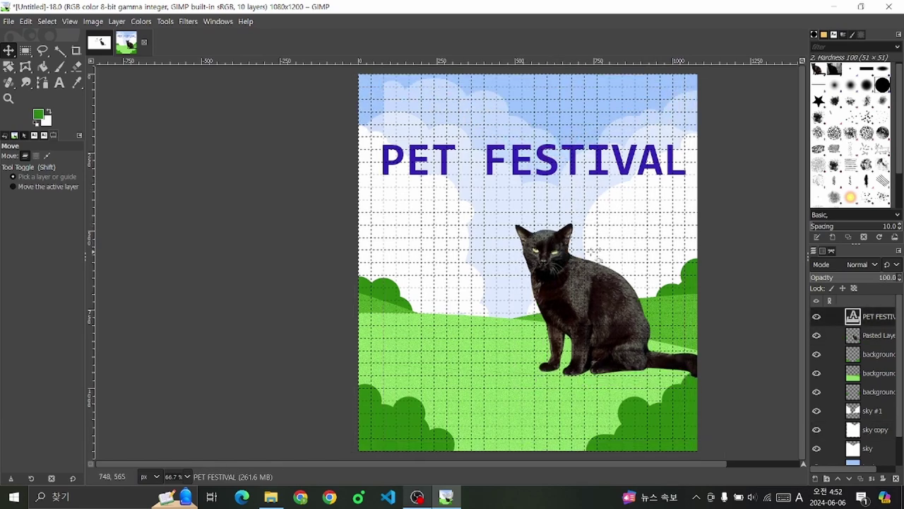
# Step: Step through the layer stack from the background layers up toward the title
pyautogui.click(549, 171)
pyautogui.scroll(-2, 869, 361)
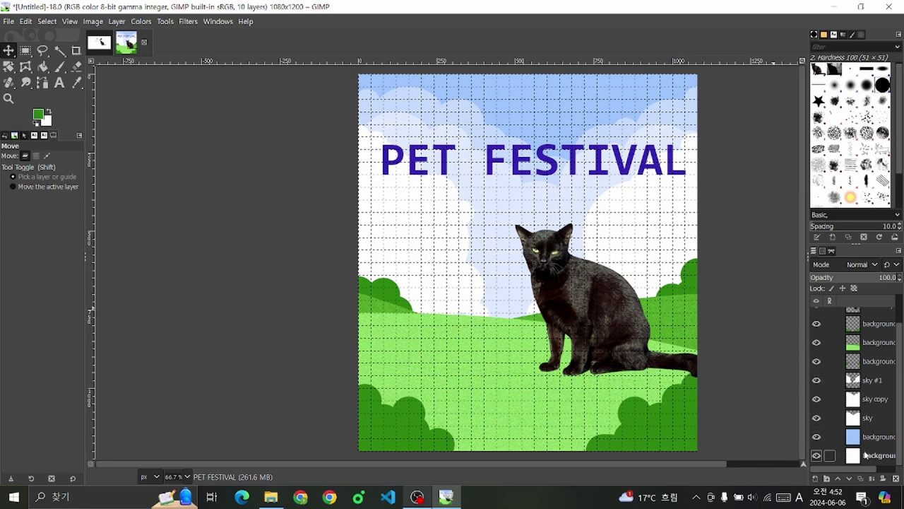
pyautogui.scroll(1, 869, 441)
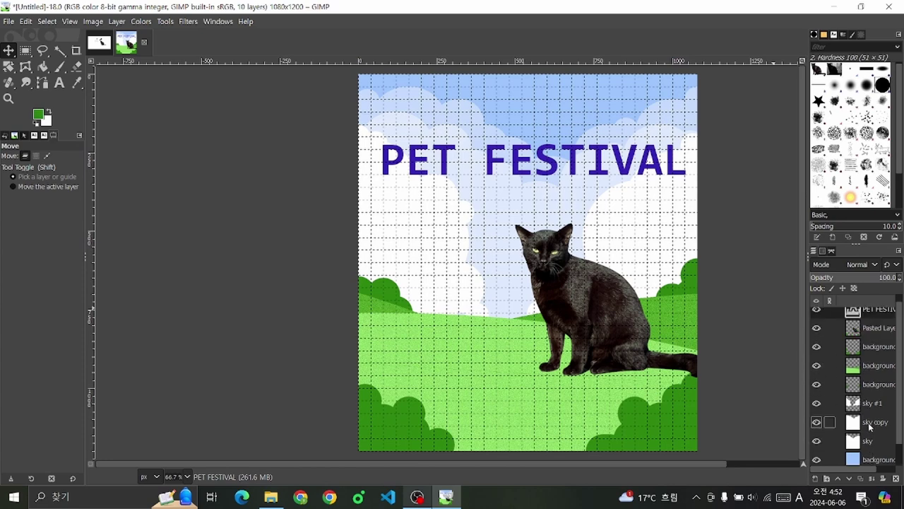
pyautogui.scroll(-1, 870, 426)
pyautogui.click(872, 436)
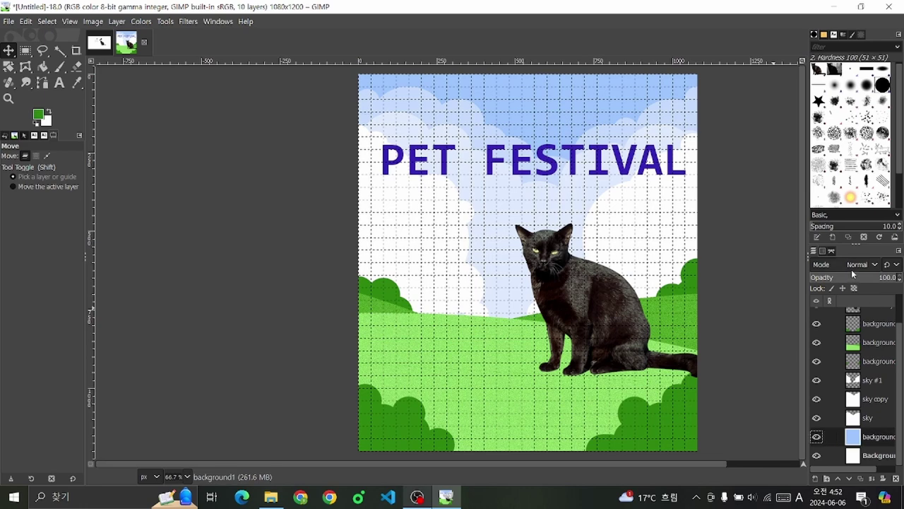
pyautogui.click(868, 417)
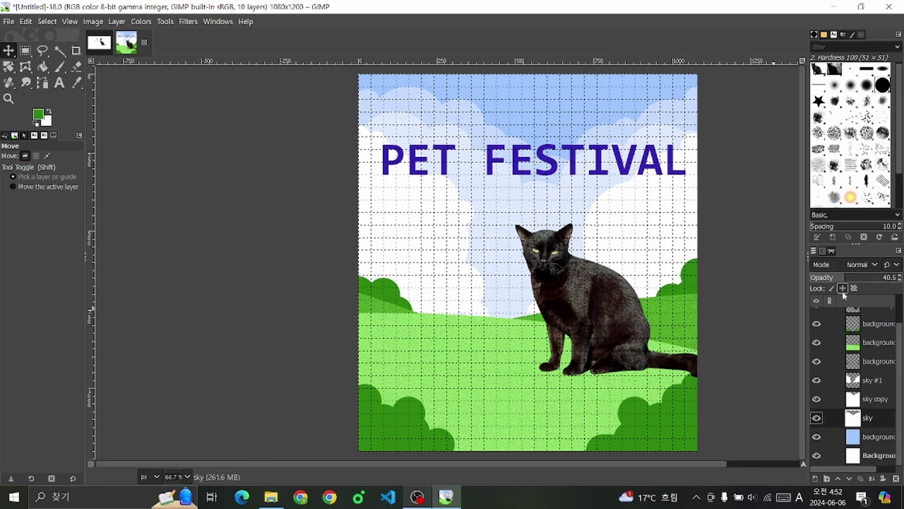
pyautogui.click(873, 382)
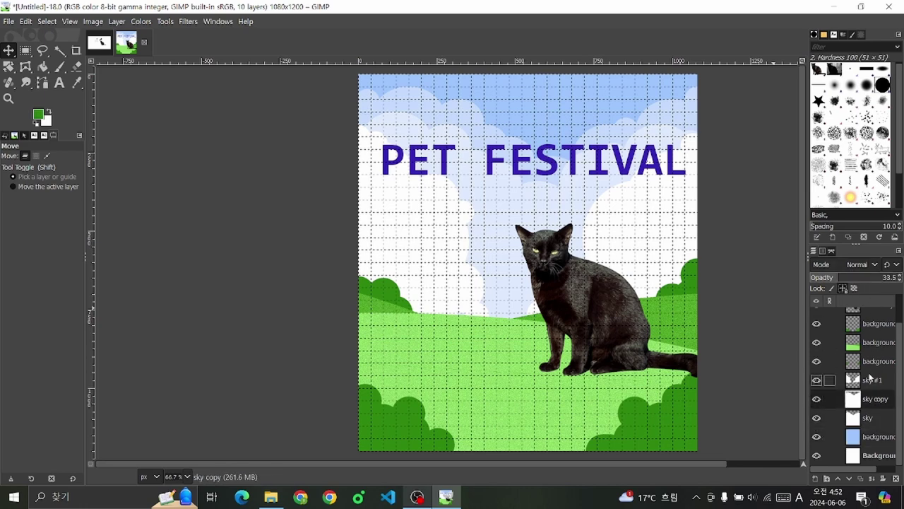
pyautogui.press('pageup')
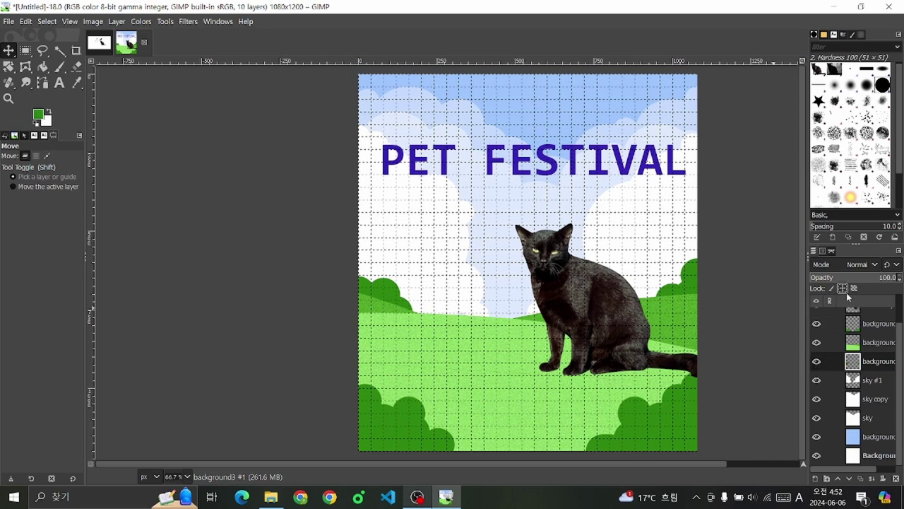
pyautogui.press('pageup')
pyautogui.scroll(2, 820, 324)
pyautogui.press('pageup')
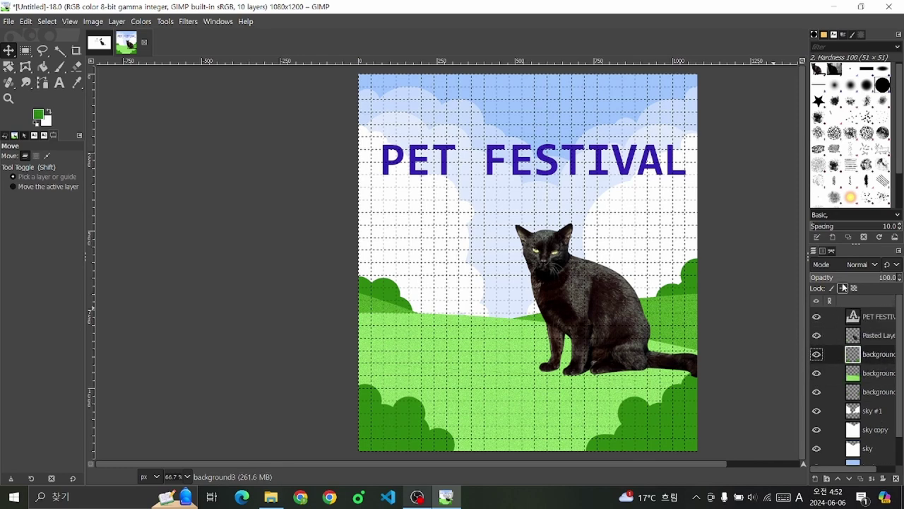
# Step: Make the PET FESTIVAL title layer active and switch to the Text tool
pyautogui.click(869, 315)
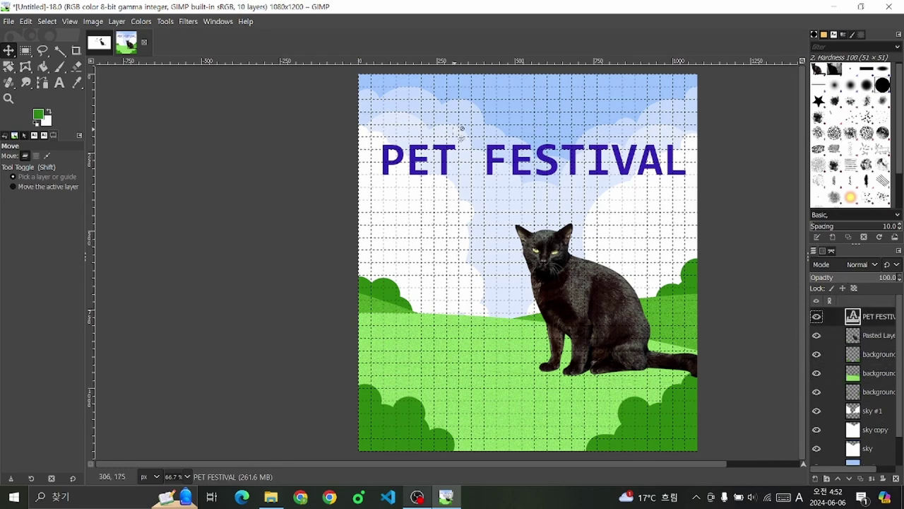
pyautogui.click(494, 156)
pyautogui.click(495, 156)
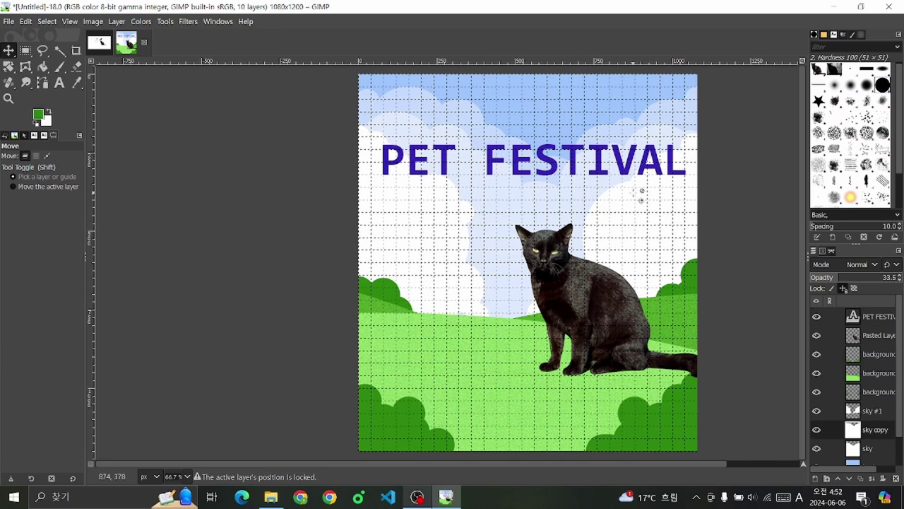
pyautogui.click(629, 177)
pyautogui.press('Home')
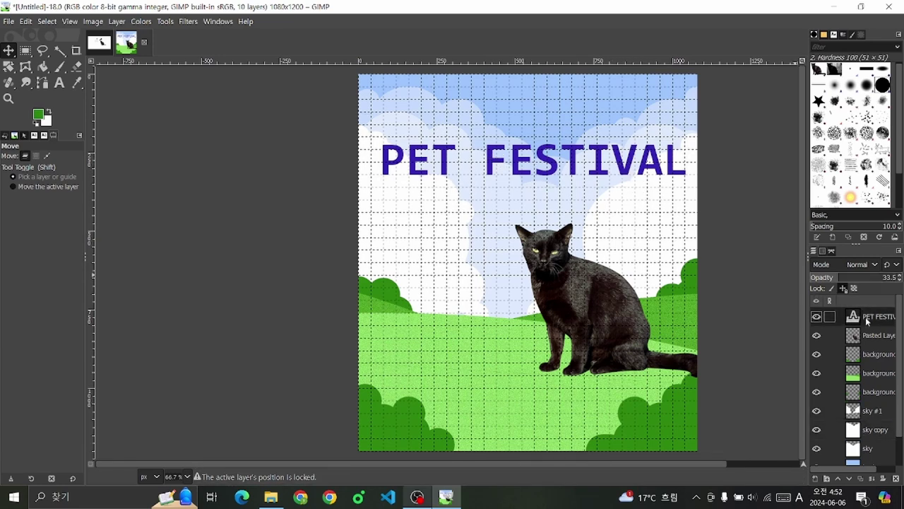
pyautogui.click(56, 82)
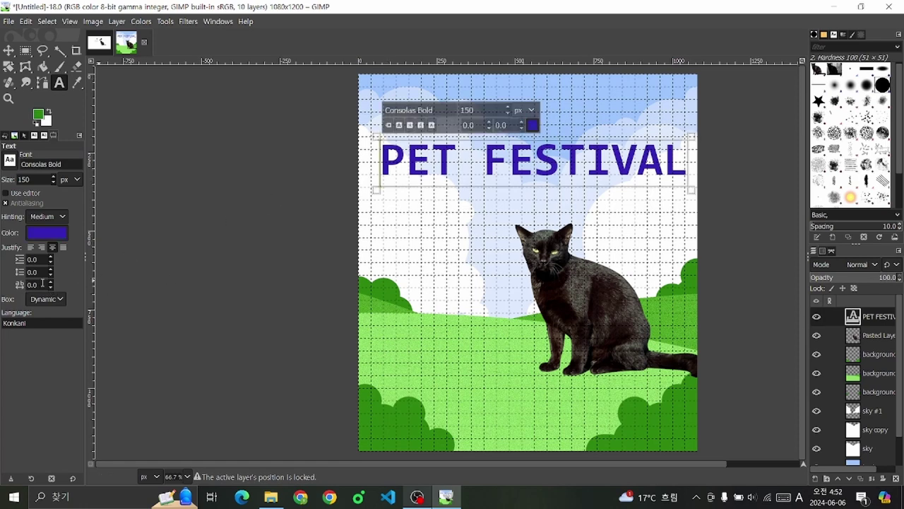
# Step: Set the PET FESTIVAL title's letter spacing to -5.0
pyautogui.click(51, 287)
pyautogui.click(51, 287)
pyautogui.click(50, 287)
pyautogui.click(50, 288)
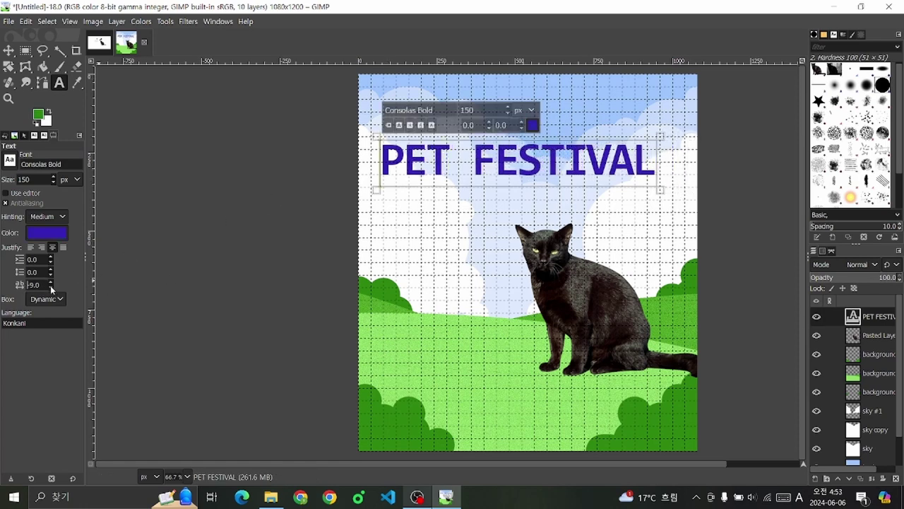
pyautogui.click(51, 287)
pyautogui.click(51, 288)
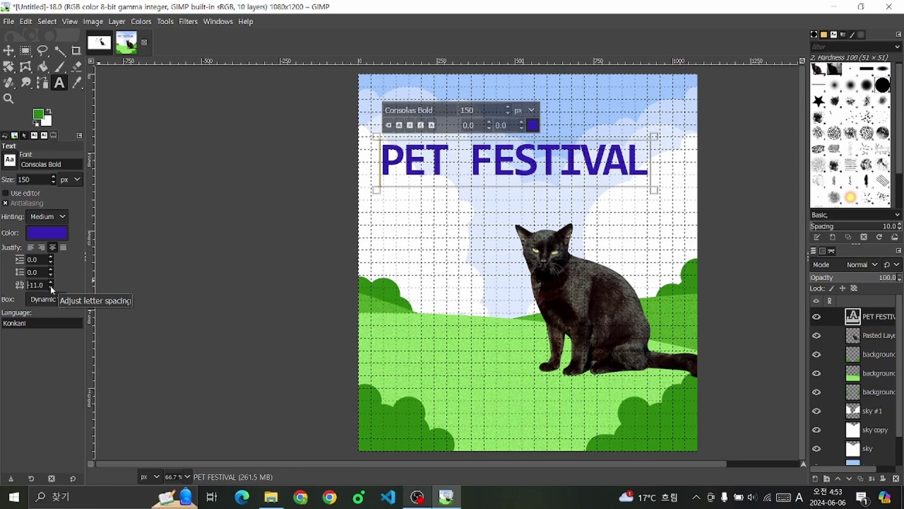
pyautogui.click(50, 283)
pyautogui.click(50, 283)
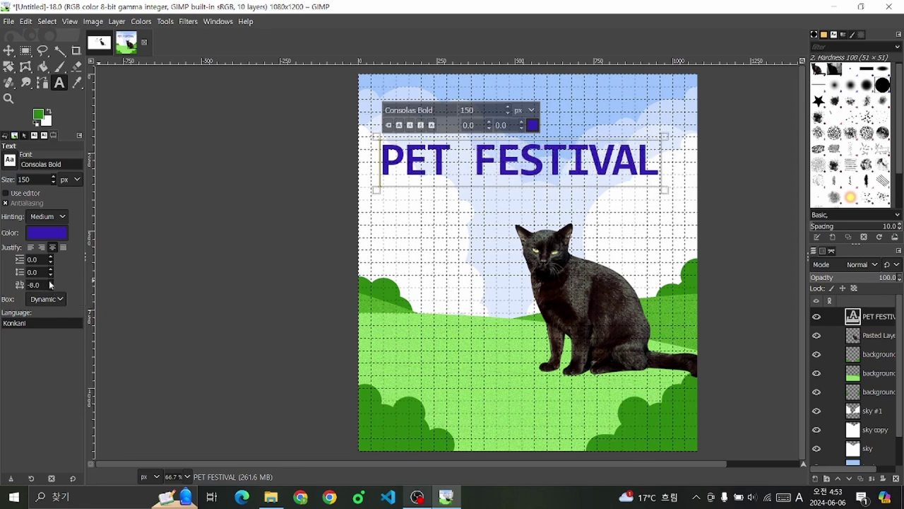
pyautogui.click(50, 284)
pyautogui.click(50, 284)
pyautogui.click(50, 284)
pyautogui.click(50, 283)
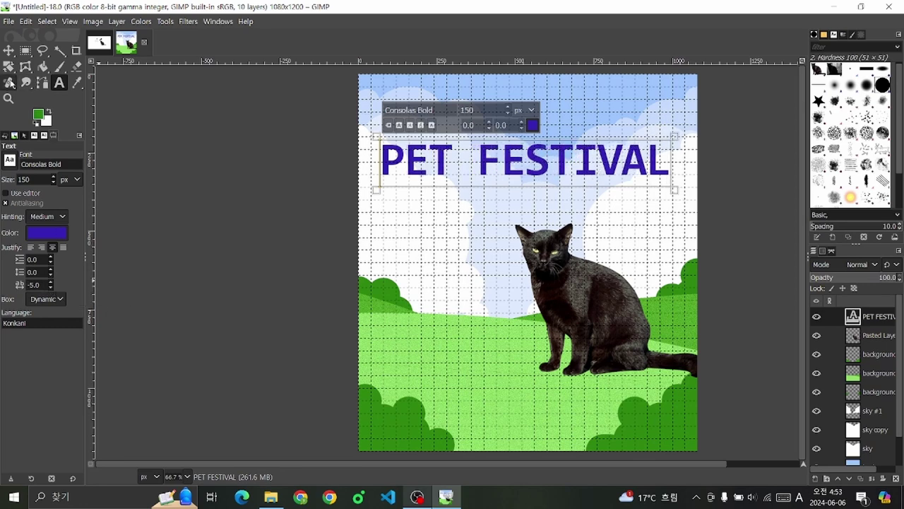
# Step: Shift the title right so it sits centred above the cat
pyautogui.press('r')
pyautogui.press('m')
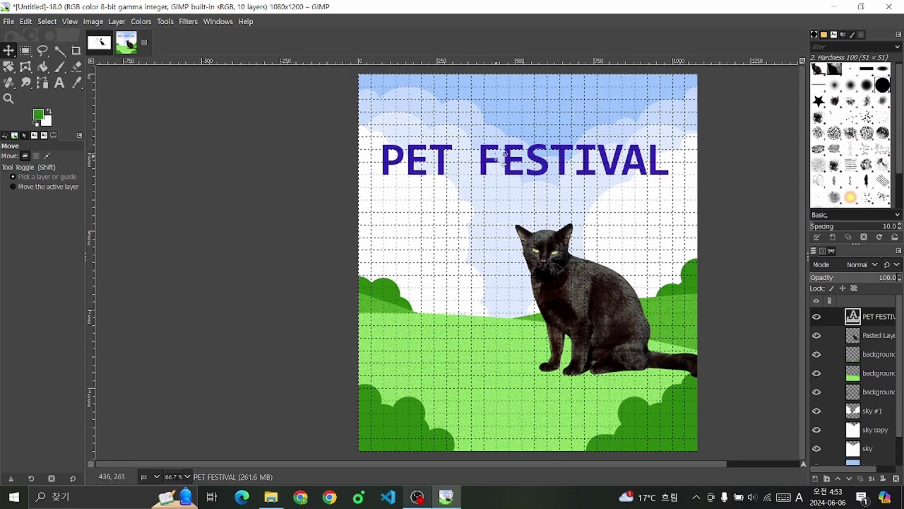
pyautogui.moveTo(504, 153)
pyautogui.mouseDown()
pyautogui.moveTo(509, 163)
pyautogui.moveTo(497, 159)
pyautogui.mouseUp()
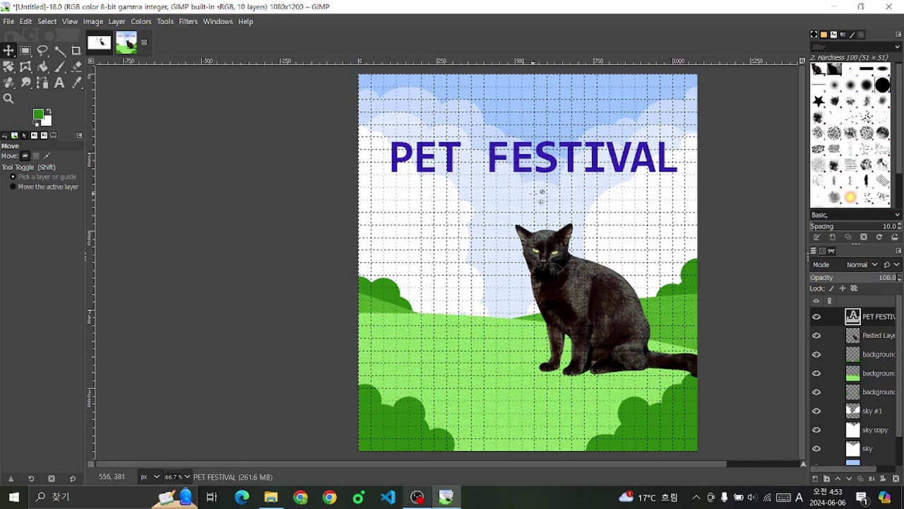
# Step: View the poster at 100% and duplicate the PET FESTIVAL layer with copy and paste
pyautogui.press('1')
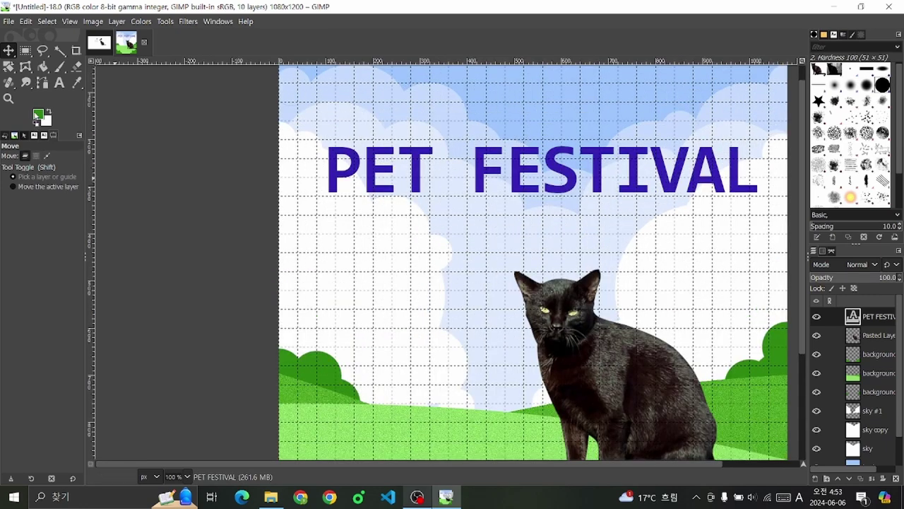
pyautogui.click(60, 82)
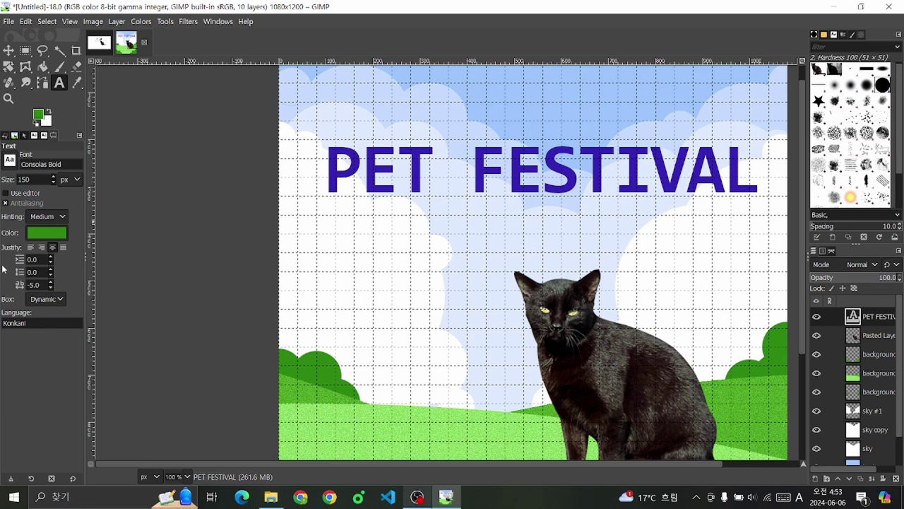
pyautogui.rightClick(881, 316)
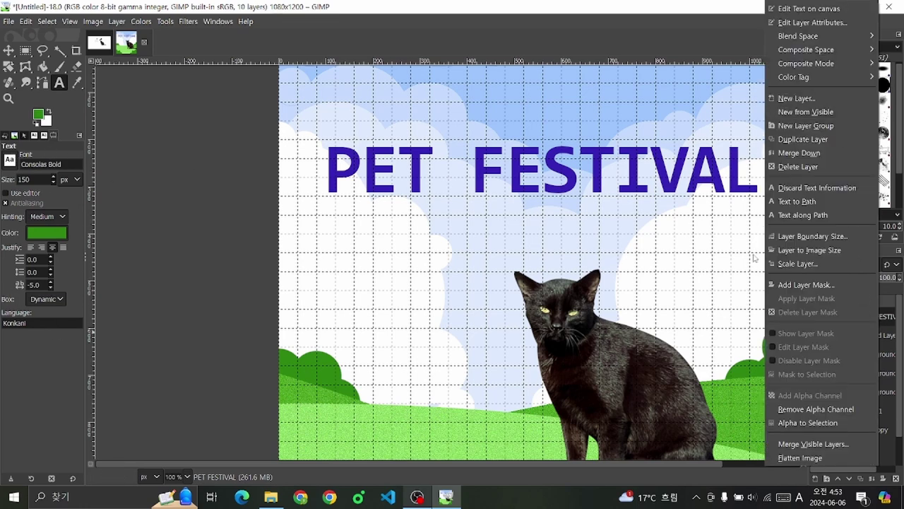
pyautogui.click(887, 304)
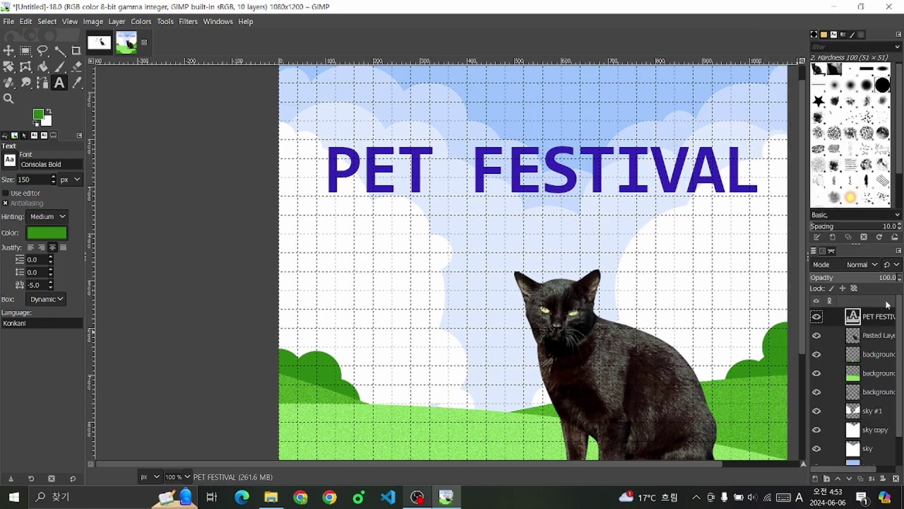
pyautogui.hotkey('ctrl', 'c')
pyautogui.hotkey('ctrl', 'v')
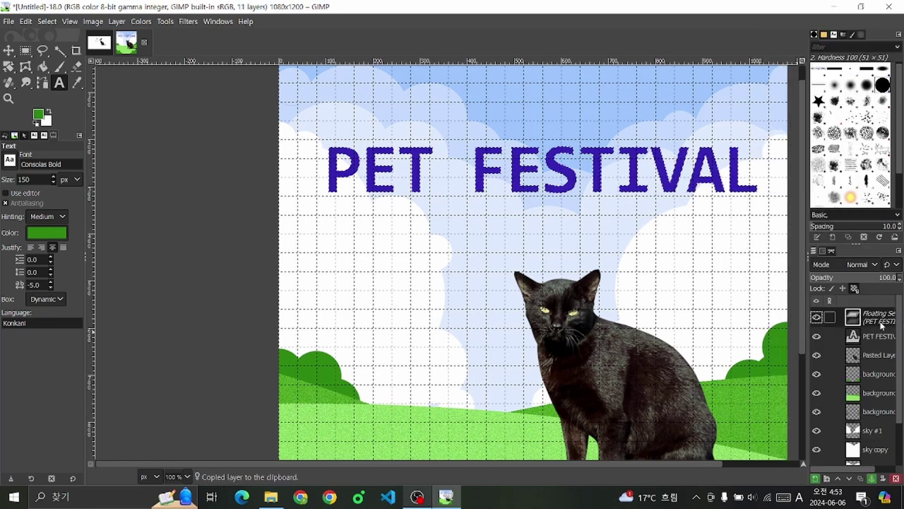
# Step: Use Alpha to Selection on the title layer to select its letter shapes
pyautogui.rightClick(879, 314)
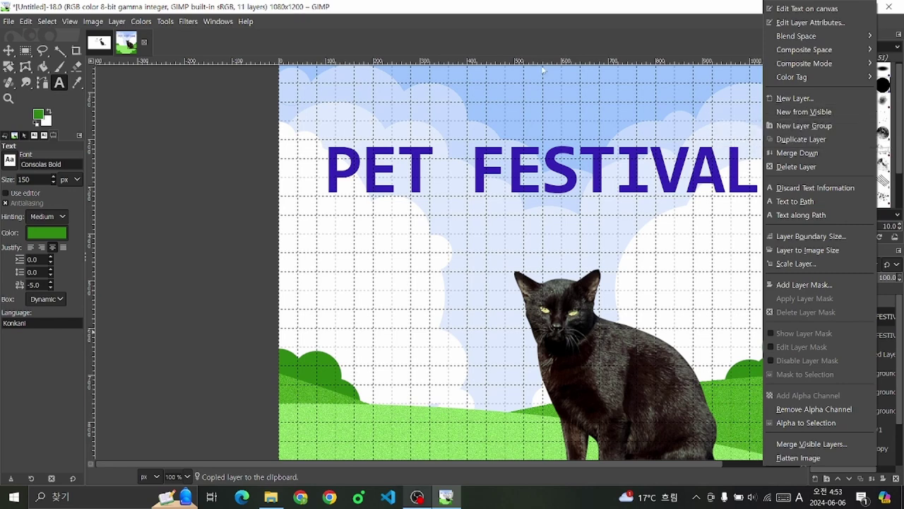
pyautogui.click(824, 424)
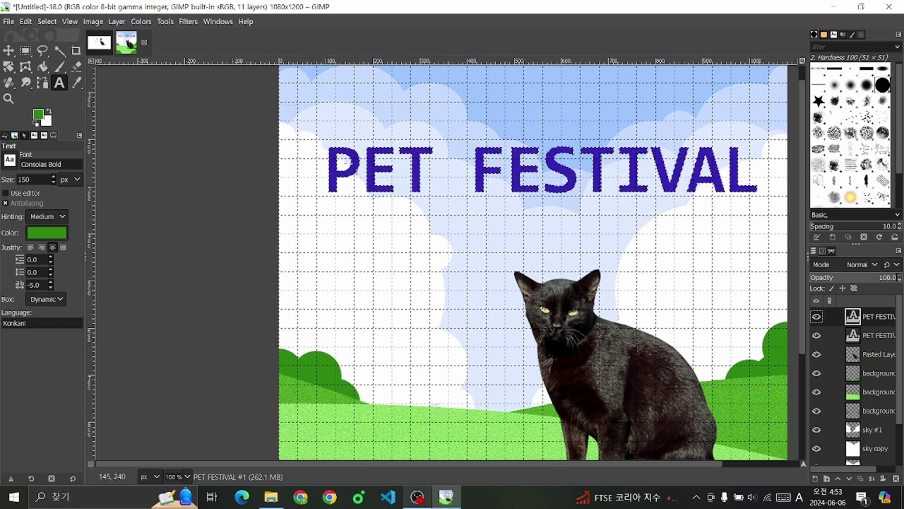
pyautogui.click(46, 22)
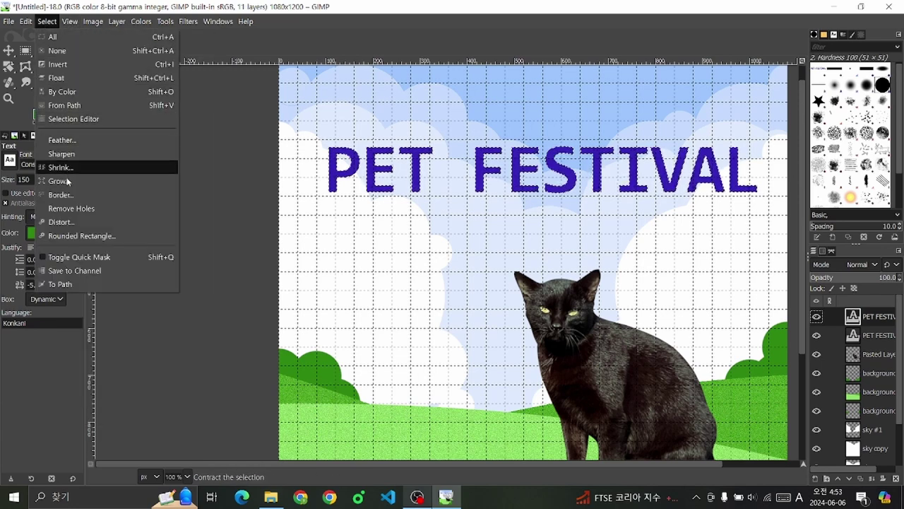
# Step: Grow the selection outward around the title letters
pyautogui.click(66, 185)
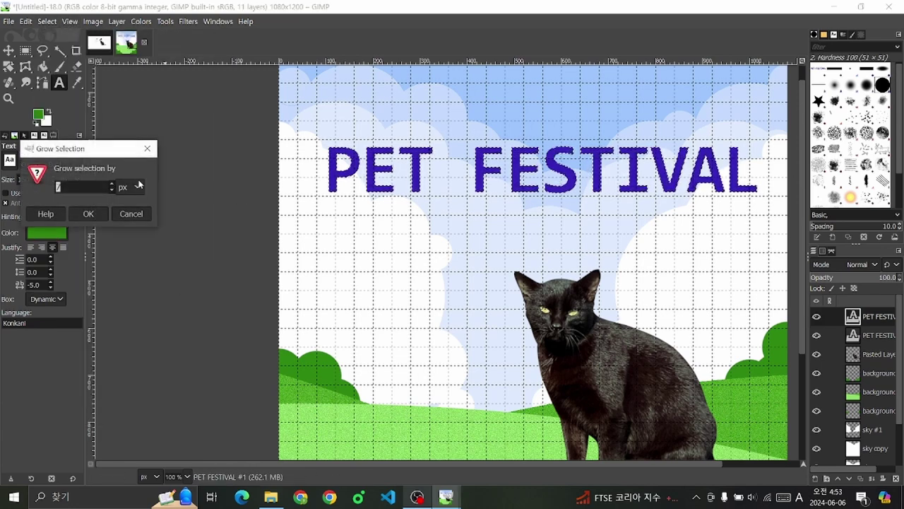
pyautogui.press('Return')
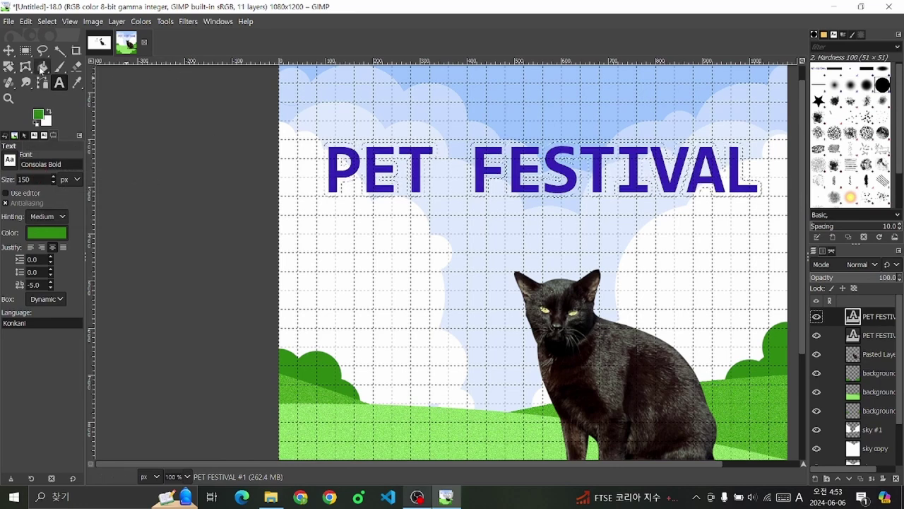
pyautogui.click(42, 67)
pyautogui.click(60, 66)
pyautogui.click(41, 67)
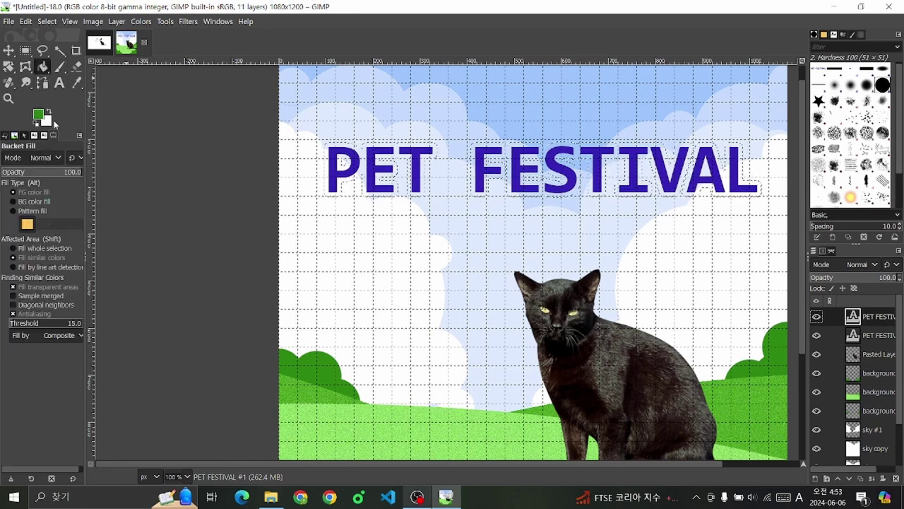
# Step: Paint white over the letters, then switch to the lower title copy and undo it
pyautogui.click(59, 68)
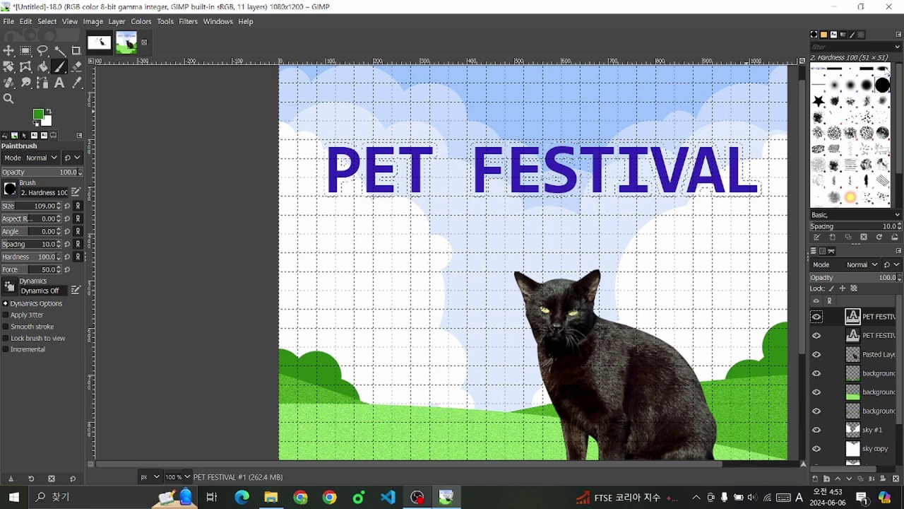
pyautogui.click(38, 115)
pyautogui.moveTo(38, 113); pyautogui.dragTo(14, 47)
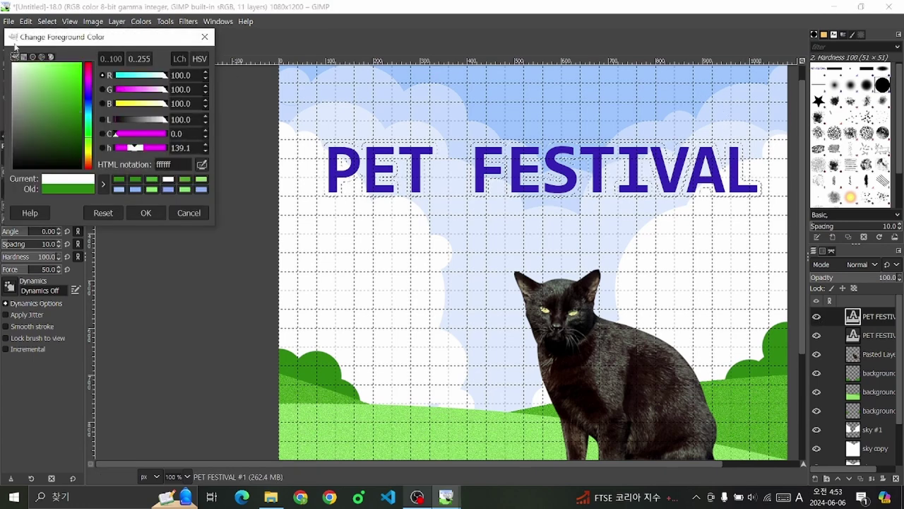
pyautogui.click(152, 217)
pyautogui.moveTo(467, 162); pyautogui.dragTo(336, 148)
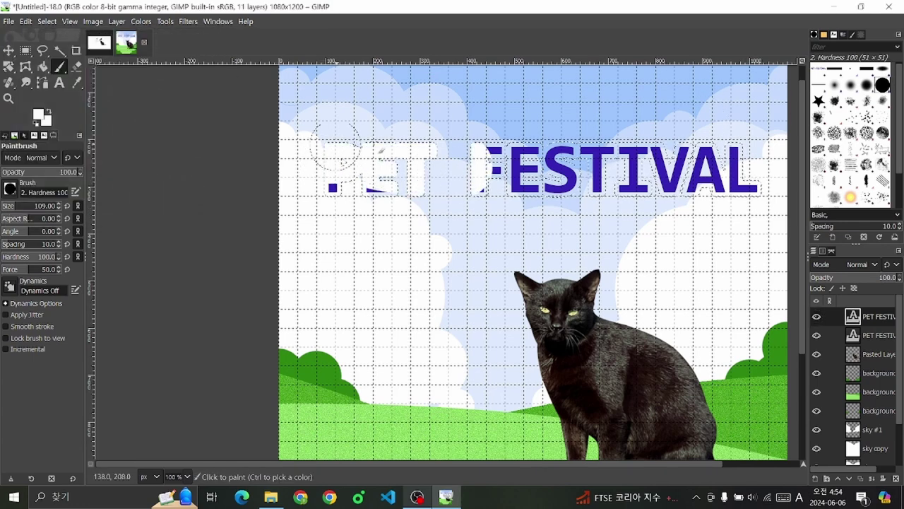
pyautogui.click(876, 334)
pyautogui.hotkey('ctrl', 'z')
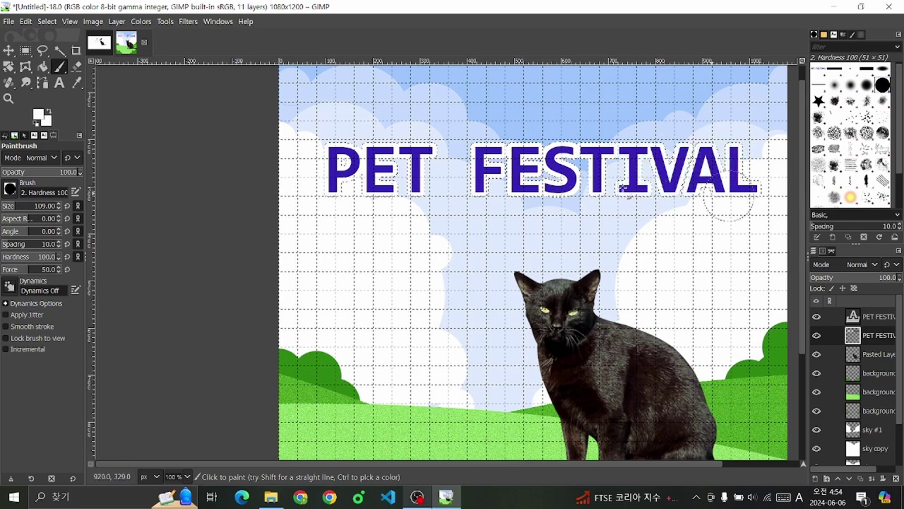
# Step: Paint the lower title copy in the text's violet-blue to form a thick outline
pyautogui.keyDown('ctrl'); pyautogui.scroll(-2, 444, 185); pyautogui.keyUp('ctrl')
pyautogui.keyDown('ctrl'); pyautogui.scroll(2, 442, 186); pyautogui.keyUp('ctrl')
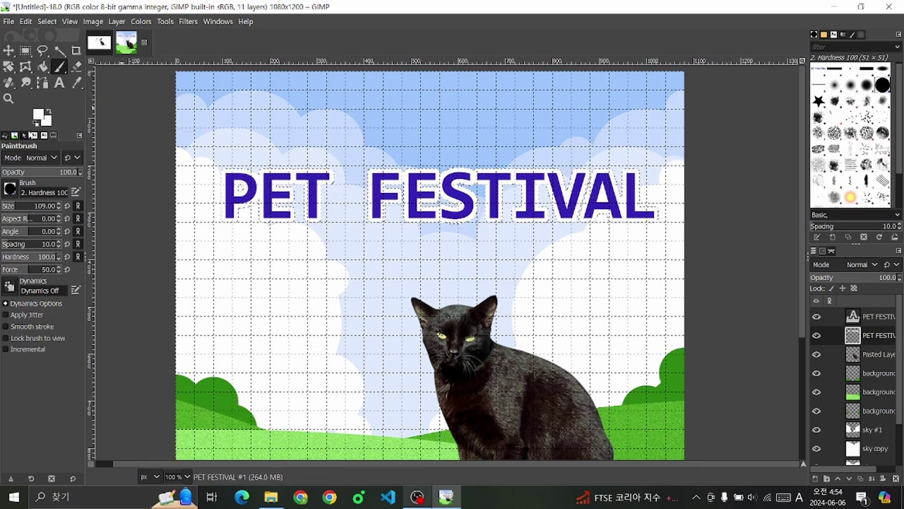
pyautogui.click(9, 189)
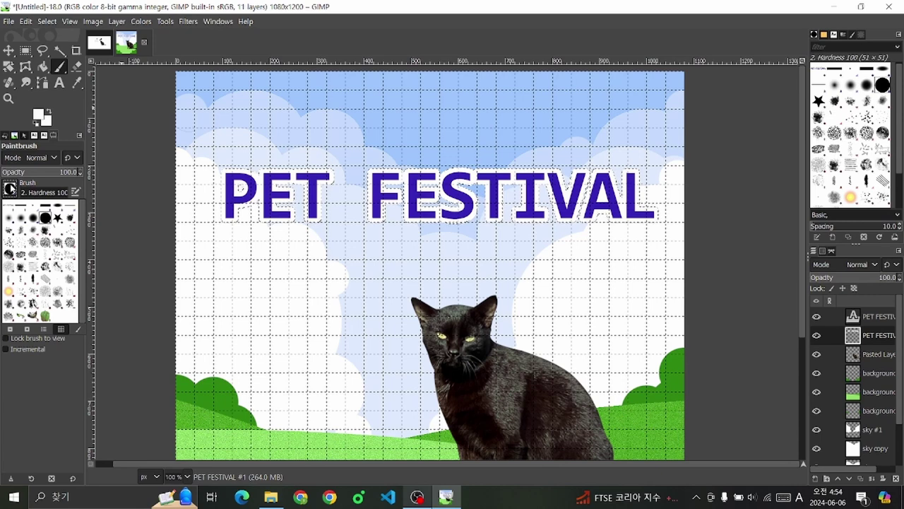
pyautogui.click(9, 189)
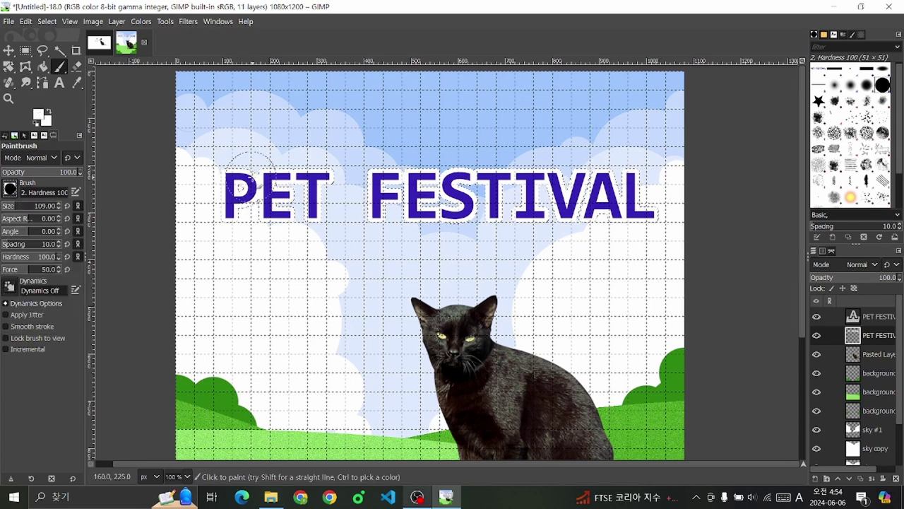
pyautogui.keyDown('ctrl'); pyautogui.click(254, 180); pyautogui.keyUp('ctrl')
pyautogui.moveTo(254, 180); pyautogui.dragTo(258, 184)
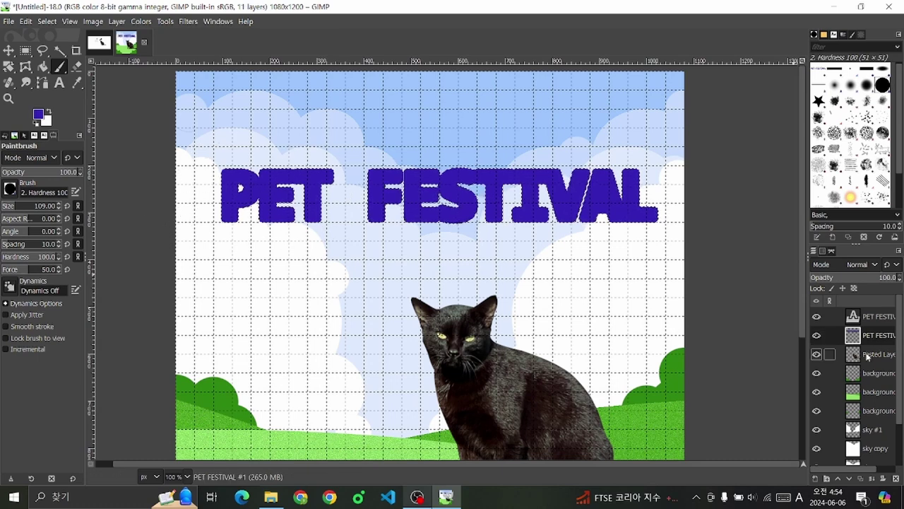
pyautogui.rightClick(876, 318)
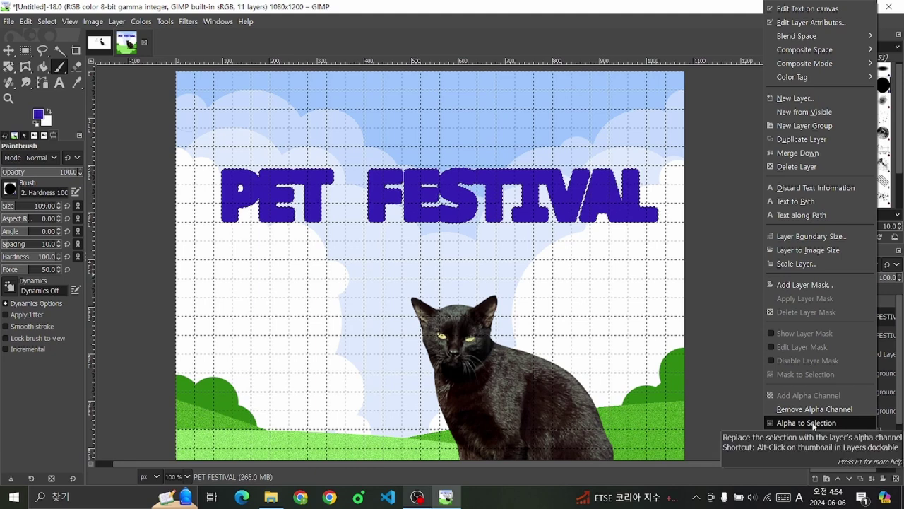
# Step: Shrink the selection around the PET FESTIVAL letters
pyautogui.click(889, 313)
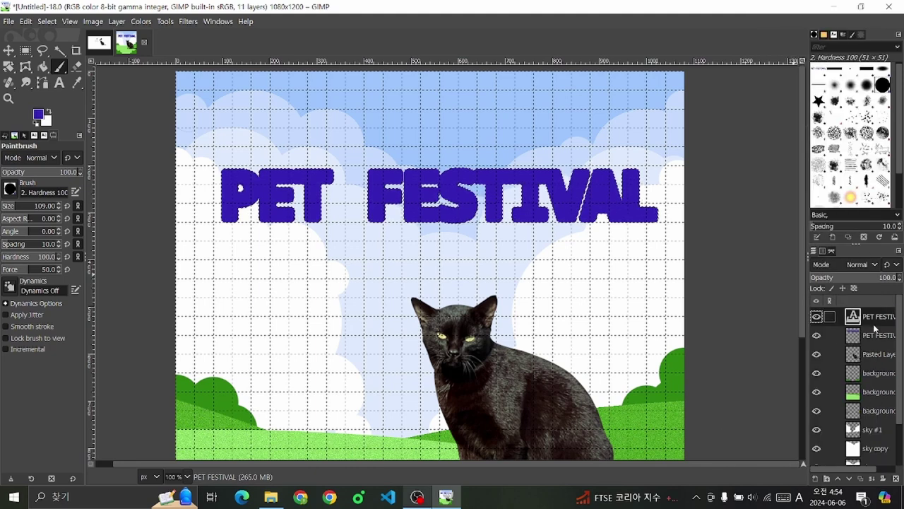
pyautogui.click(46, 21)
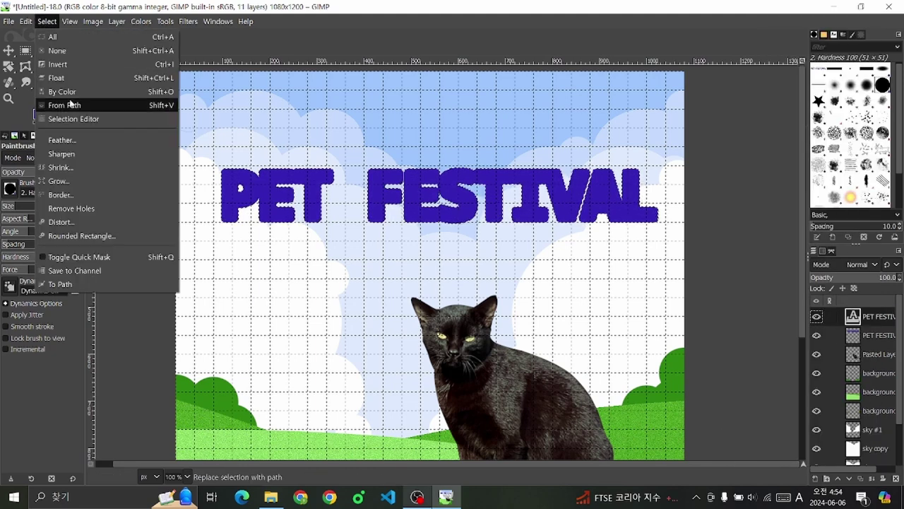
pyautogui.click(61, 167)
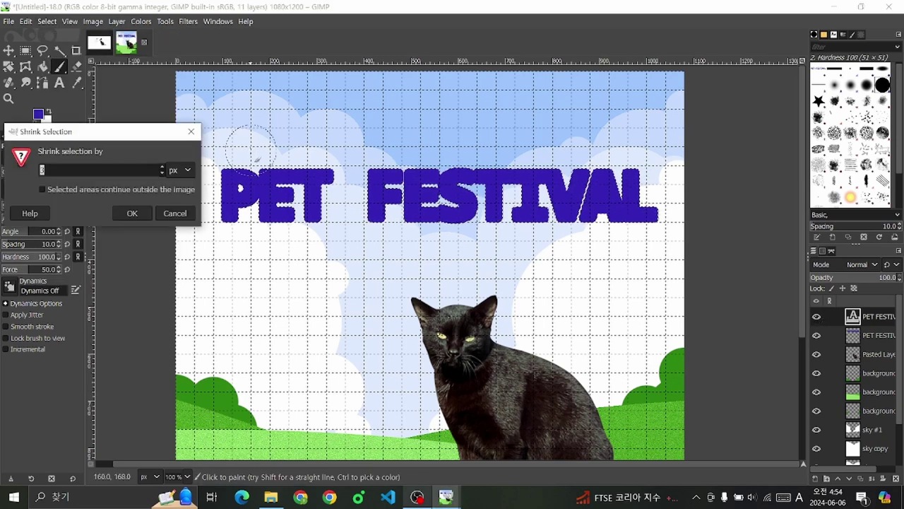
pyautogui.press('Return')
# Step: Erase the inner fill on the PET FESTIVAL #1 layer, leaving a thin letter outline
pyautogui.scroll(1, 231, 174)
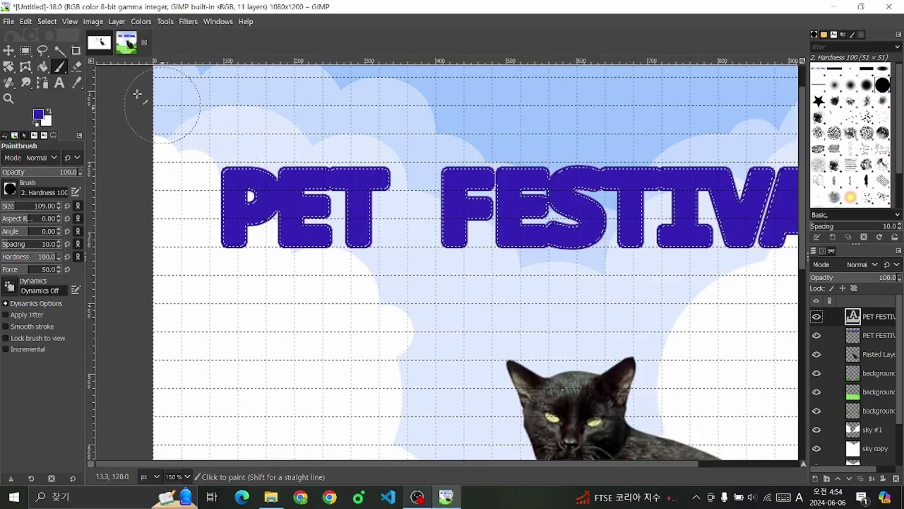
pyautogui.press('e')
pyautogui.scroll(-5, 297, 177)
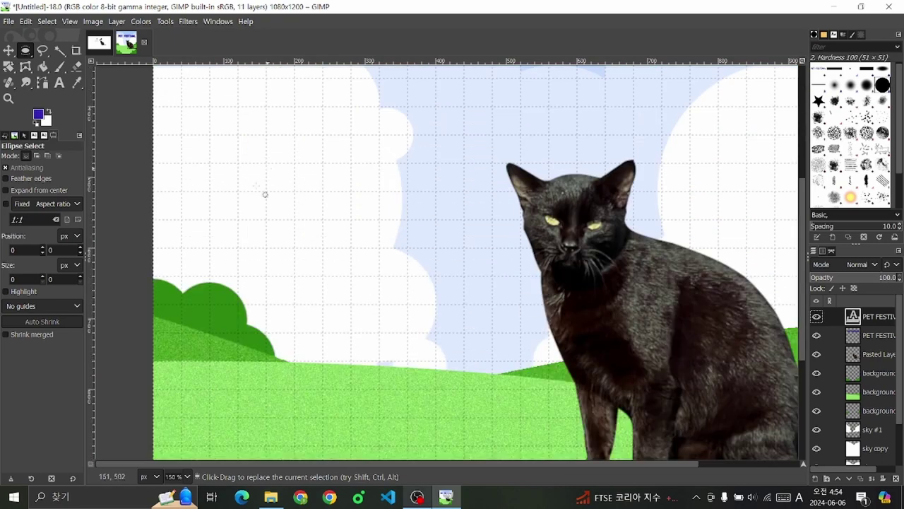
pyautogui.scroll(5, 264, 196)
pyautogui.hotkey('shift', 'e')
pyautogui.scroll(-1, 290, 208)
pyautogui.click(606, 202)
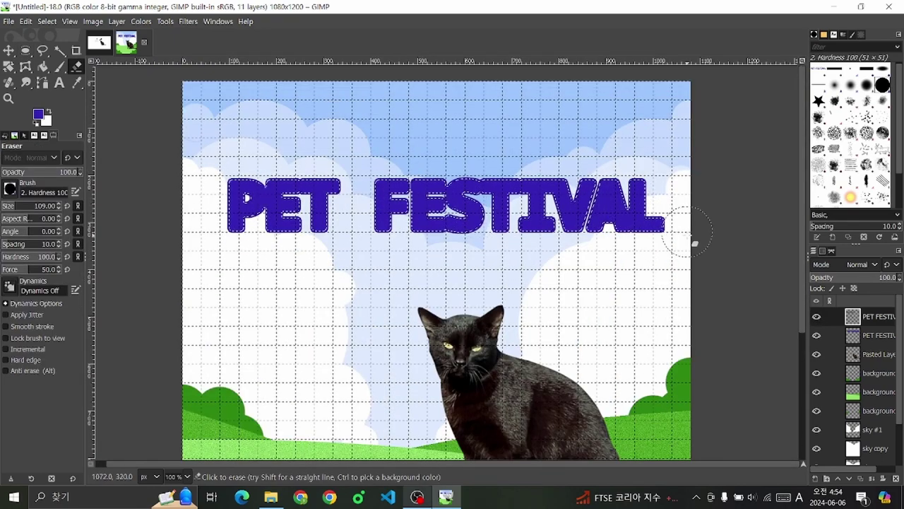
pyautogui.click(887, 339)
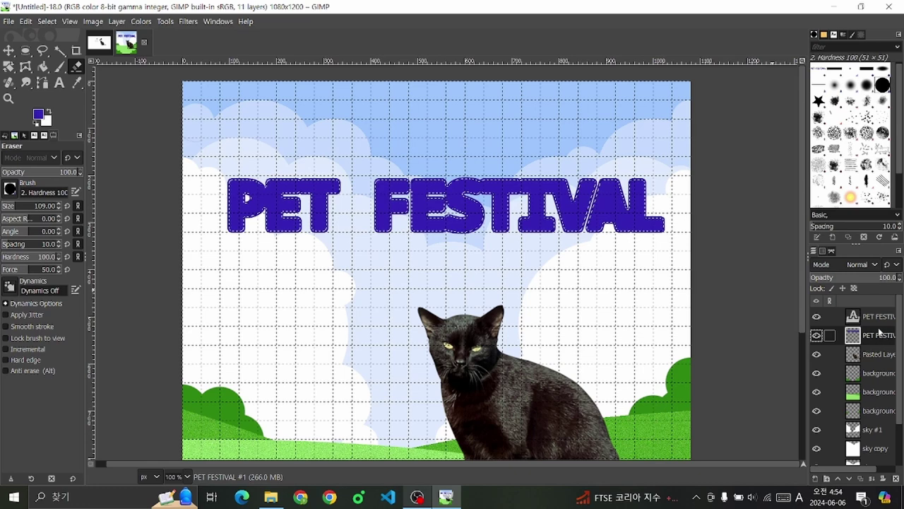
pyautogui.moveTo(657, 205)
pyautogui.mouseDown()
pyautogui.moveTo(341, 189)
pyautogui.moveTo(202, 216)
pyautogui.mouseUp()
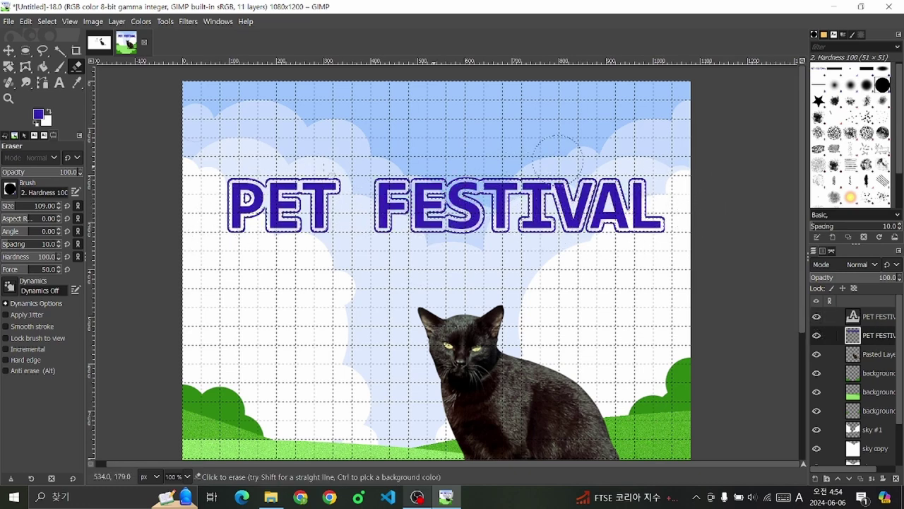
pyautogui.press('e')
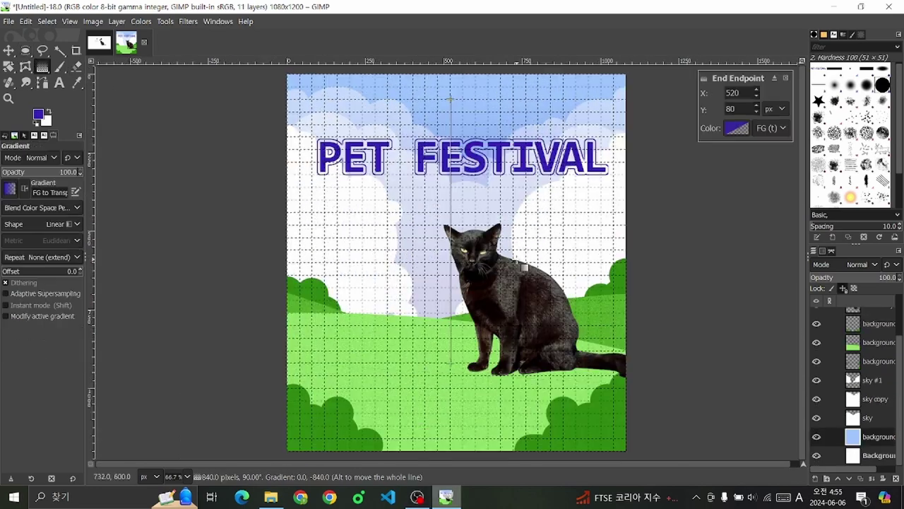
# Step: Choose Rectangle Select and drag a rough rectangle near the poster's top-left
pyautogui.scroll(3, 823, 353)
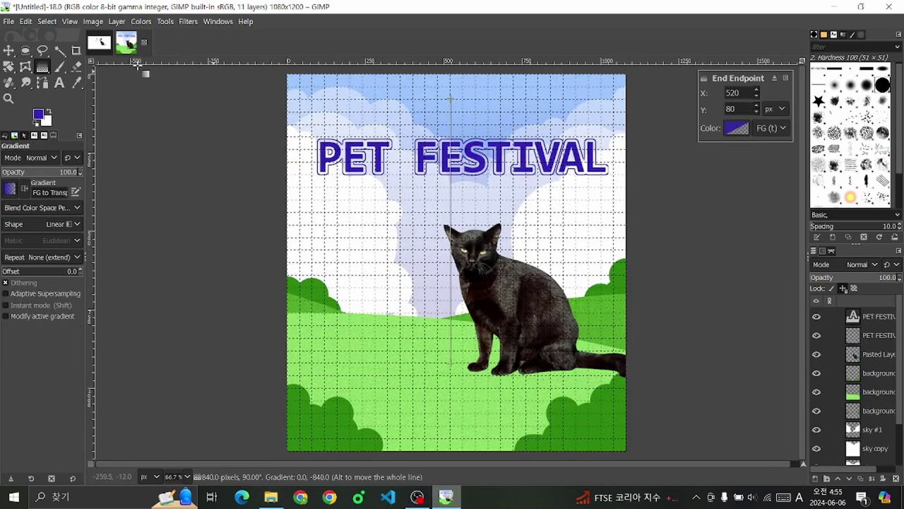
pyautogui.click(23, 51)
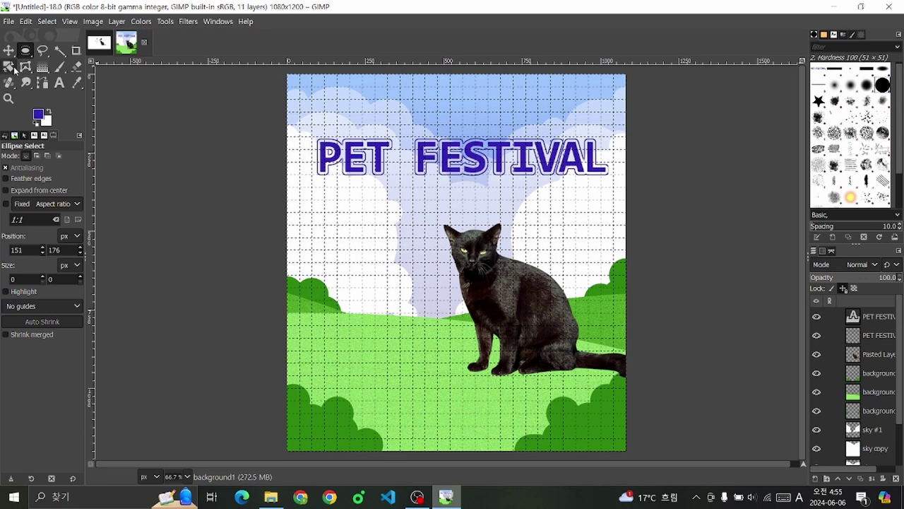
pyautogui.moveTo(23, 51); pyautogui.dragTo(89, 49)
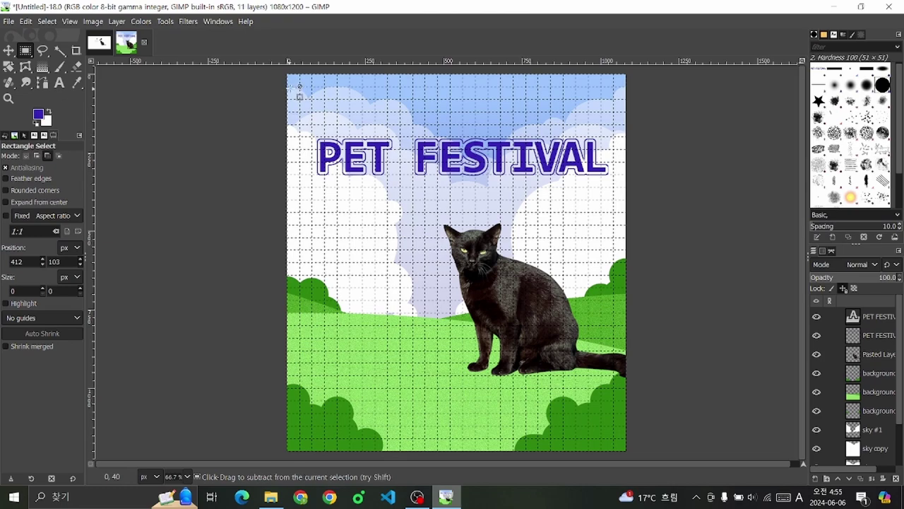
pyautogui.scroll(1, 310, 94)
pyautogui.scroll(2, 308, 91)
pyautogui.moveTo(308, 88)
pyautogui.mouseDown()
pyautogui.moveTo(384, 200)
pyautogui.moveTo(603, 272)
pyautogui.mouseUp()
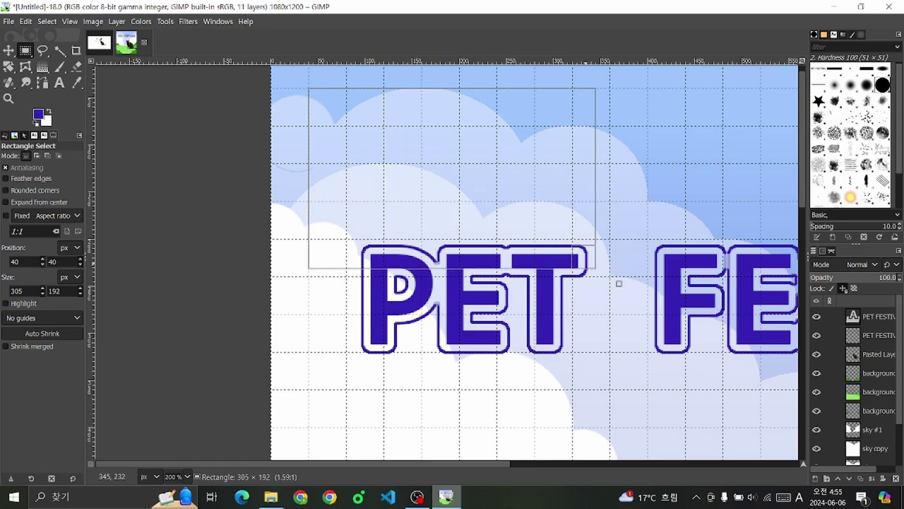
pyautogui.scroll(-3, 603, 272)
pyautogui.scroll(-1, 579, 230)
# Step: Redraw the rectangle as 1000×1120 px, inset 40 px from the top-left corner
pyautogui.hotkey('ctrl', 'shift', 'a')
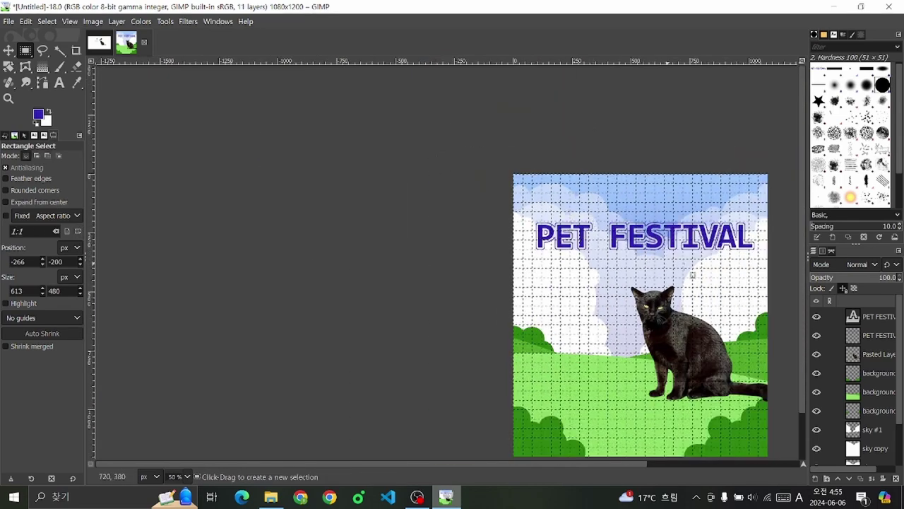
pyautogui.scroll(-2, 686, 270)
pyautogui.scroll(3, 700, 296)
pyautogui.moveTo(446, 111)
pyautogui.mouseDown()
pyautogui.moveTo(765, 446)
pyautogui.moveTo(760, 450)
pyautogui.mouseUp()
pyautogui.scroll(-2, 586, 266)
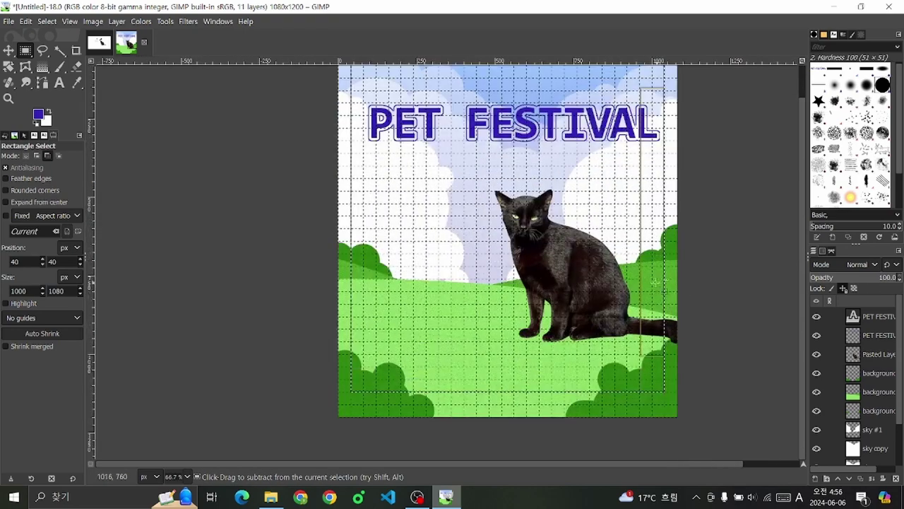
pyautogui.scroll(2, 586, 266)
pyautogui.hotkey('ctrl', 'shift', 'a')
pyautogui.scroll(2, 424, 184)
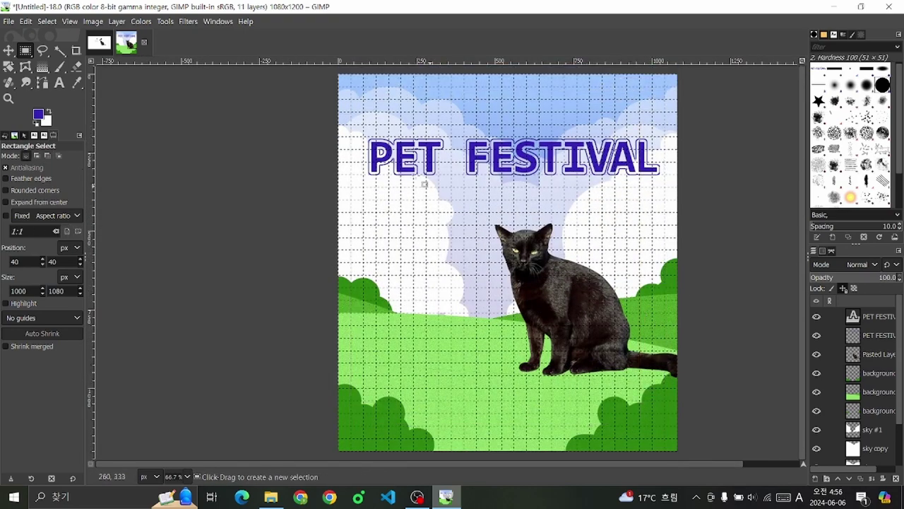
pyautogui.moveTo(350, 86); pyautogui.dragTo(653, 428)
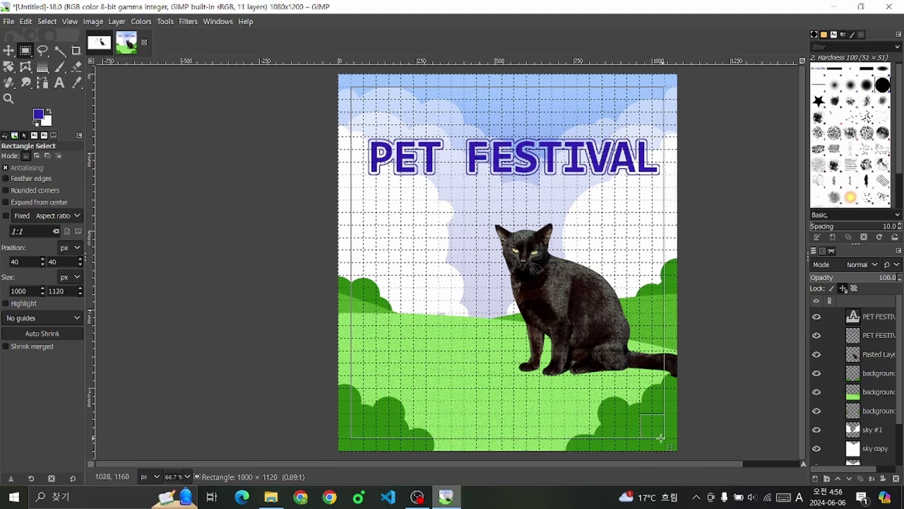
# Step: Turn the inset rectangle selection into a 3 px feathered border selection
pyautogui.rightClick(451, 262)
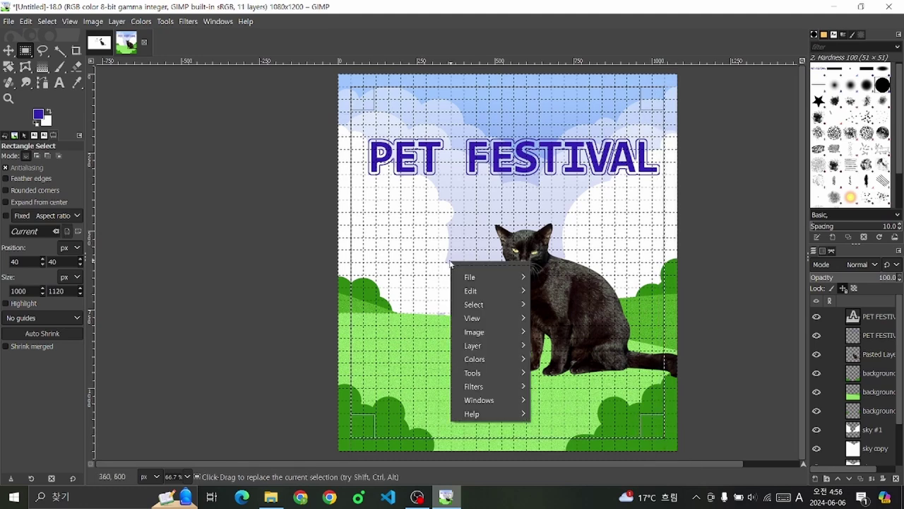
pyautogui.moveTo(474, 304)
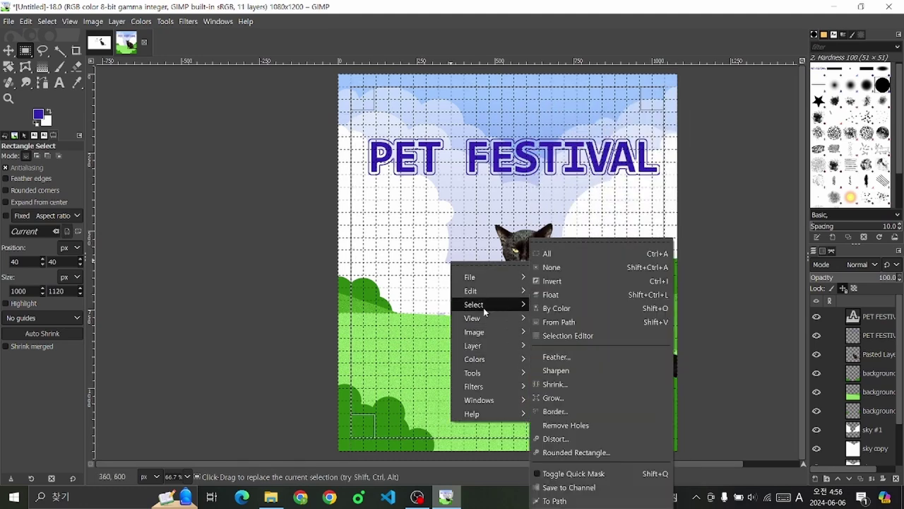
pyautogui.click(586, 411)
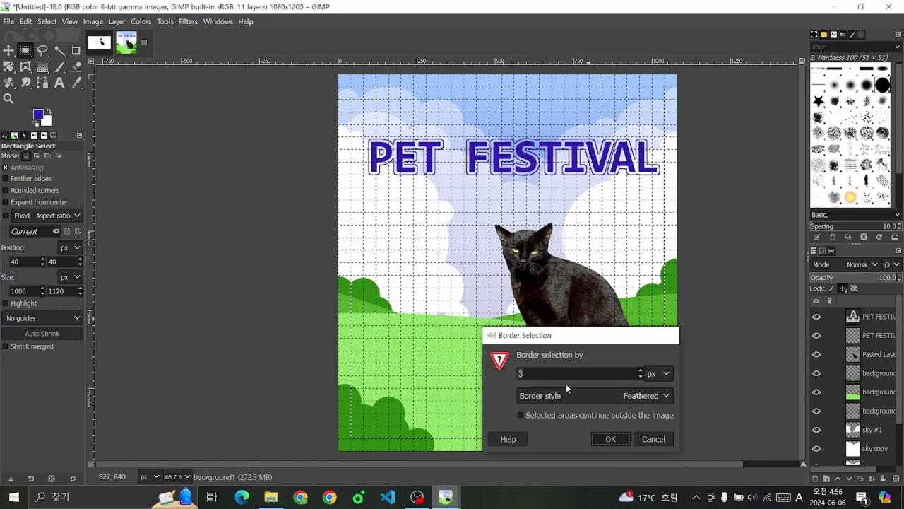
pyautogui.press('Return')
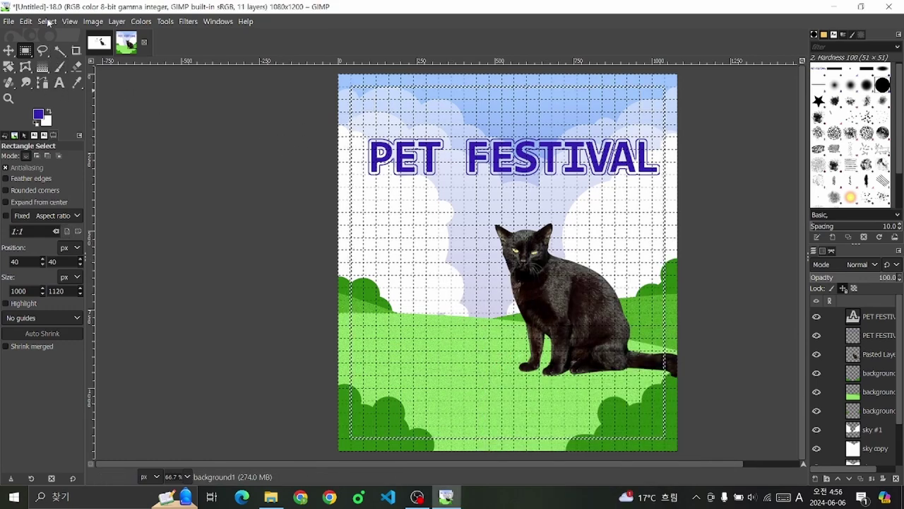
# Step: Test-fill the border strip with purple using Bucket Fill, then undo the fill
pyautogui.click(47, 21)
pyautogui.press('Escape')
pyautogui.click(60, 67)
pyautogui.click(42, 66)
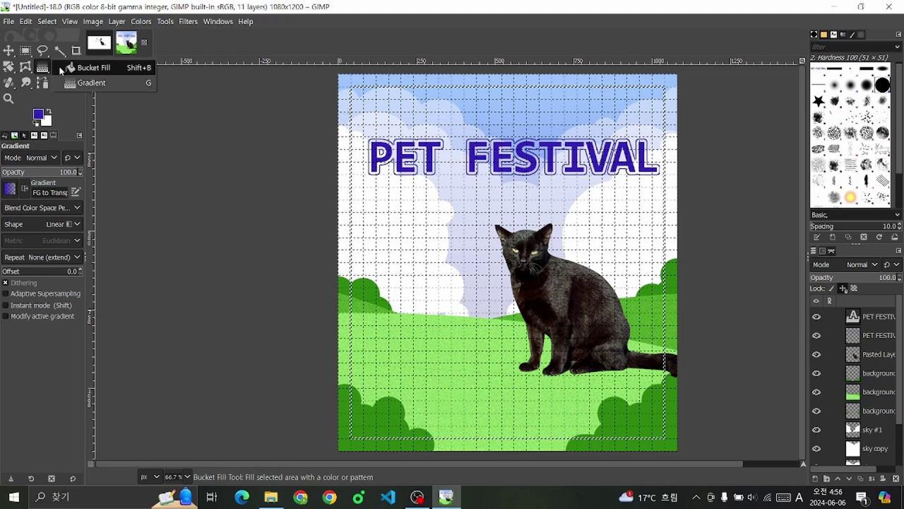
pyautogui.click(46, 21)
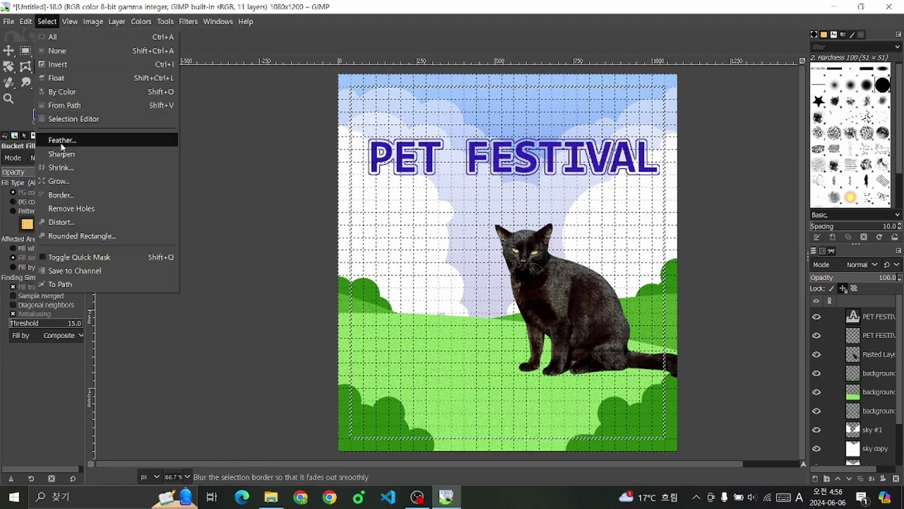
pyautogui.press('Escape')
pyautogui.scroll(3, 521, 106)
pyautogui.scroll(4, 523, 107)
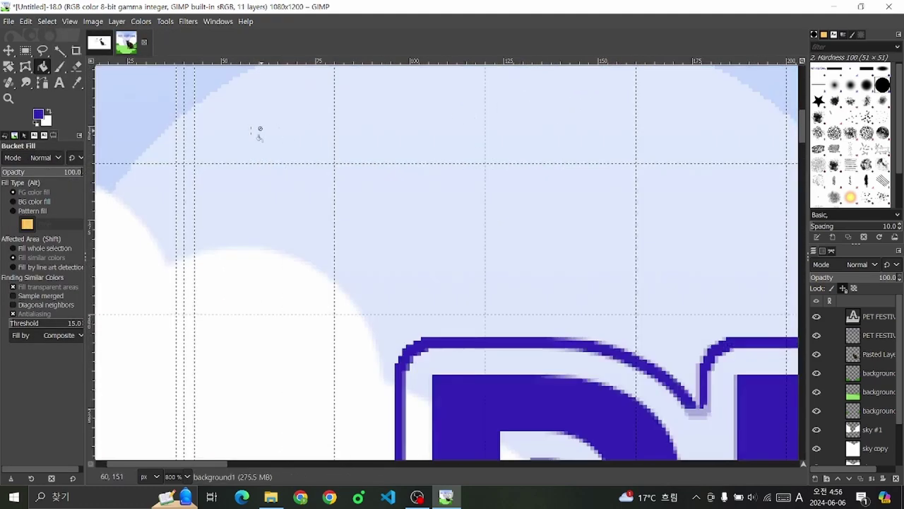
pyautogui.click(186, 135)
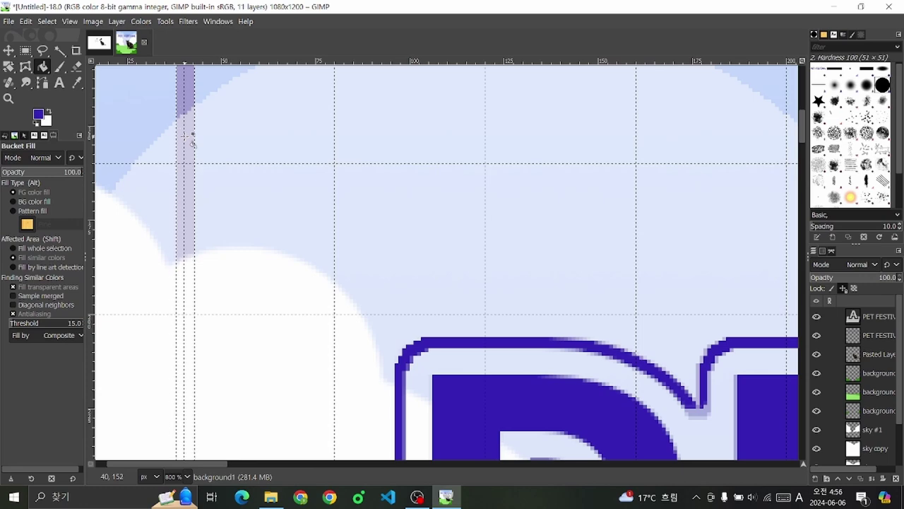
pyautogui.hotkey('ctrl', 'z')
# Step: Add a new empty layer above the top PET FESTIVAL layer
pyautogui.click(855, 316)
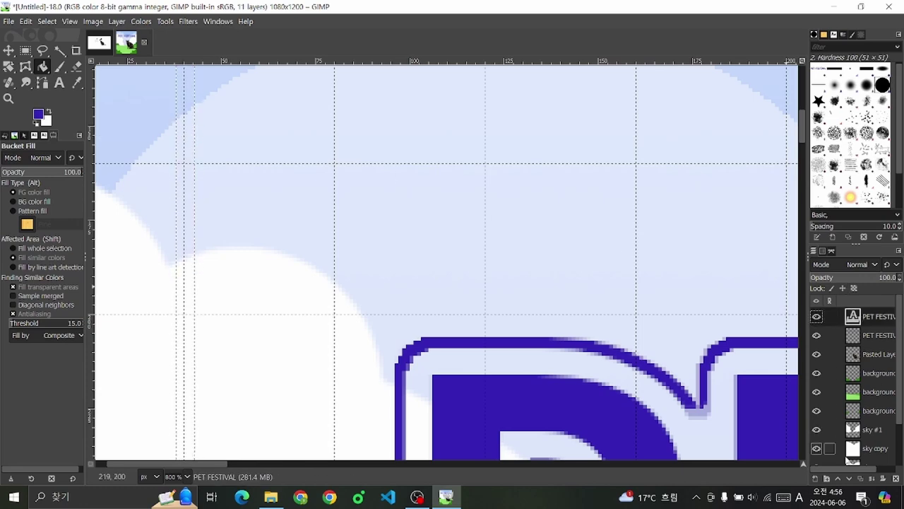
pyautogui.hotkey('shift', 'ctrl', 'n')
pyautogui.press('Return')
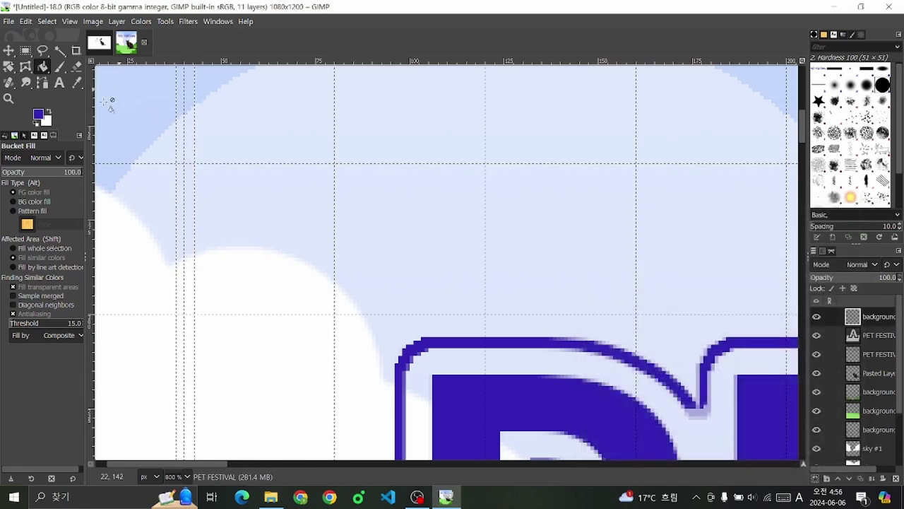
# Step: Set the foreground colour to white and select the Rectangle Select tool
pyautogui.click(39, 114)
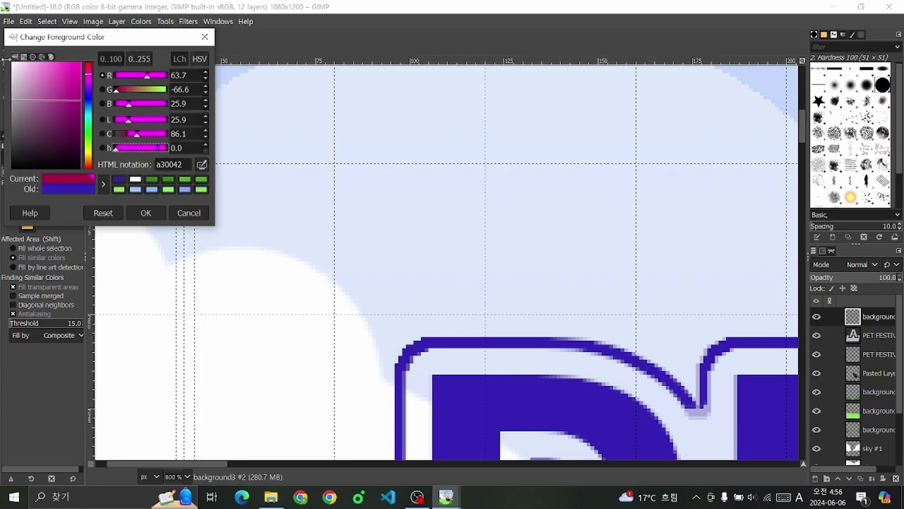
pyautogui.click(39, 63)
pyautogui.click(146, 213)
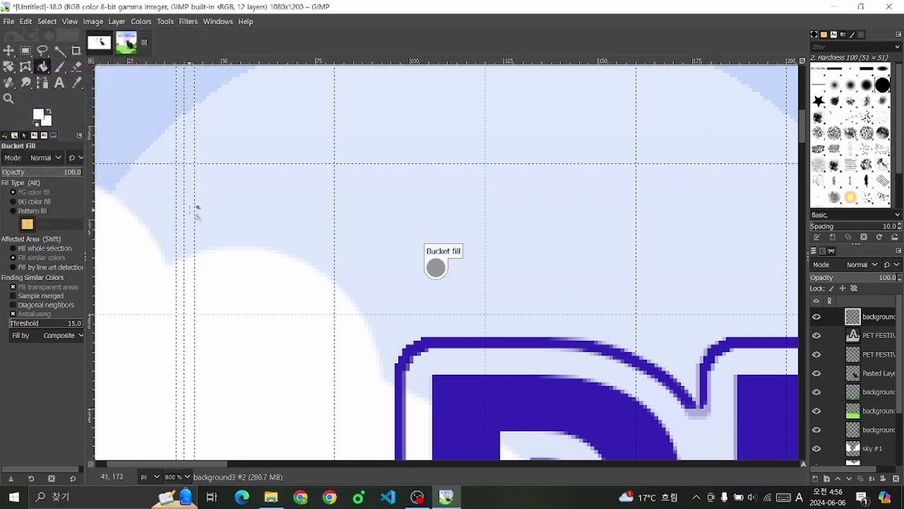
pyautogui.keyDown('ctrl'); pyautogui.scroll(-9, 227, 189); pyautogui.keyUp('ctrl')
pyautogui.keyDown('ctrl'); pyautogui.scroll(-1, 227, 189); pyautogui.keyUp('ctrl')
pyautogui.keyDown('ctrl'); pyautogui.scroll(1, 279, 220); pyautogui.keyUp('ctrl')
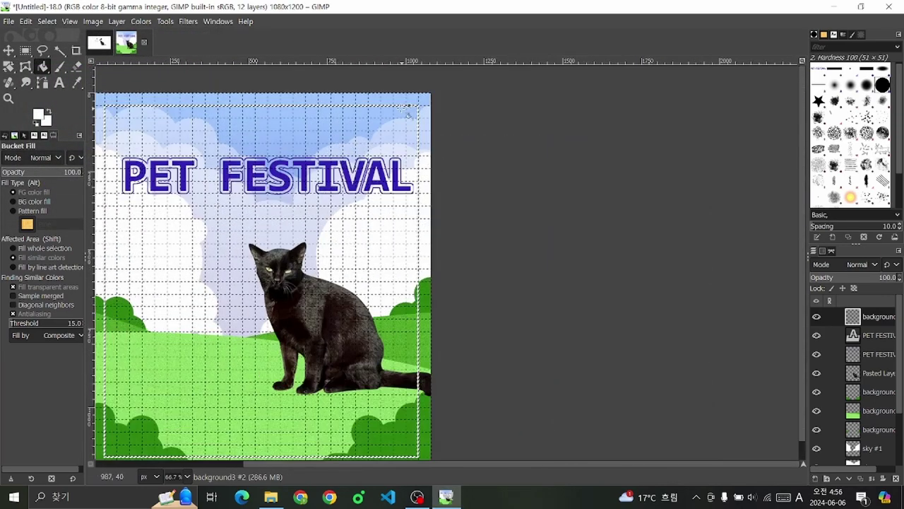
pyautogui.click(25, 51)
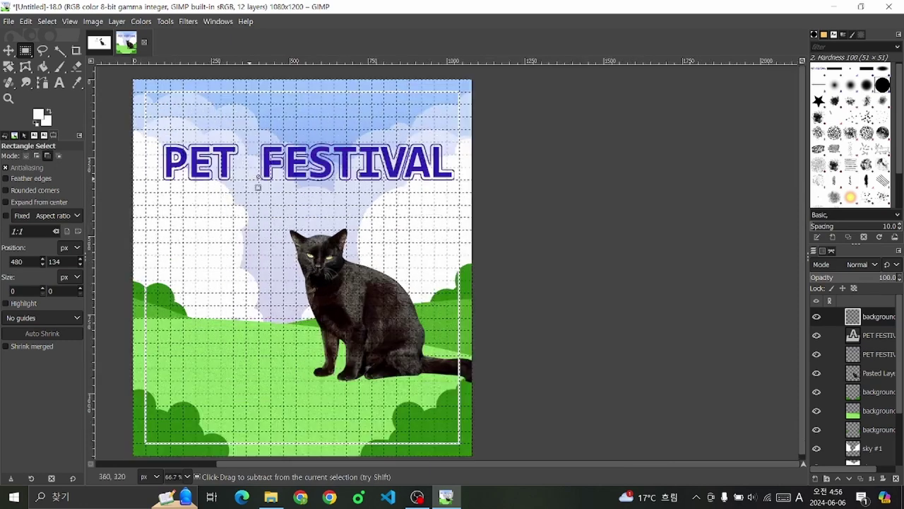